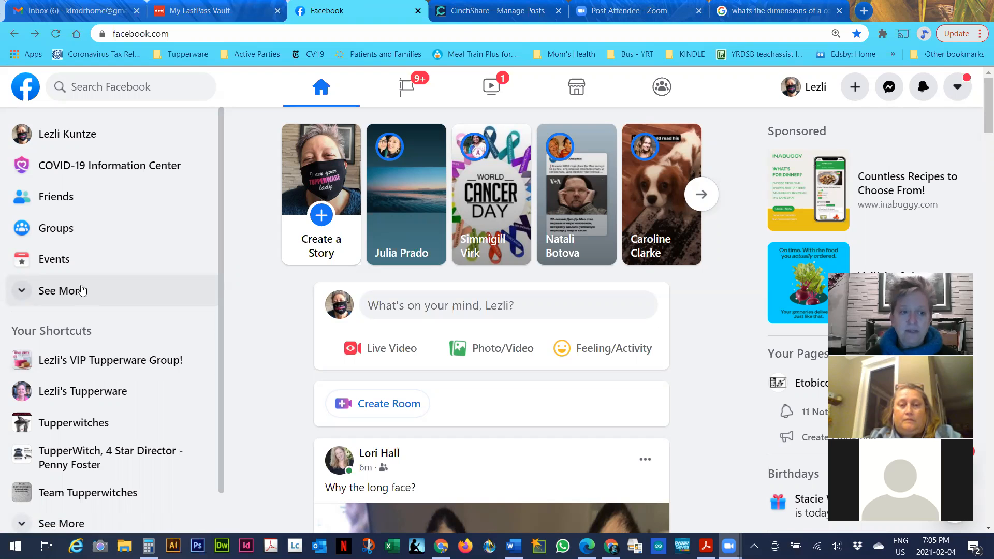
# Start a new Facebook group named 'Practice number 2 page'
pyautogui.click(75, 229)
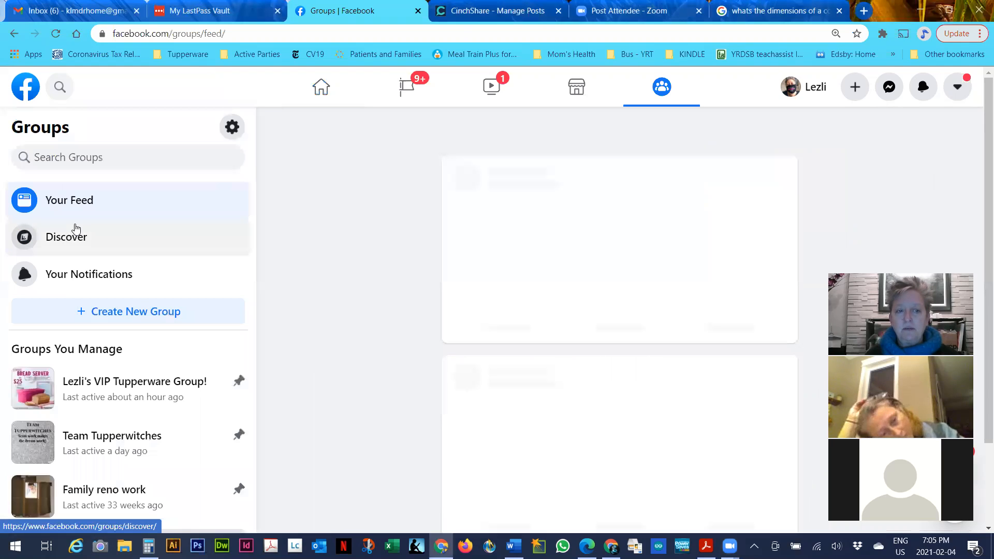
pyautogui.click(103, 312)
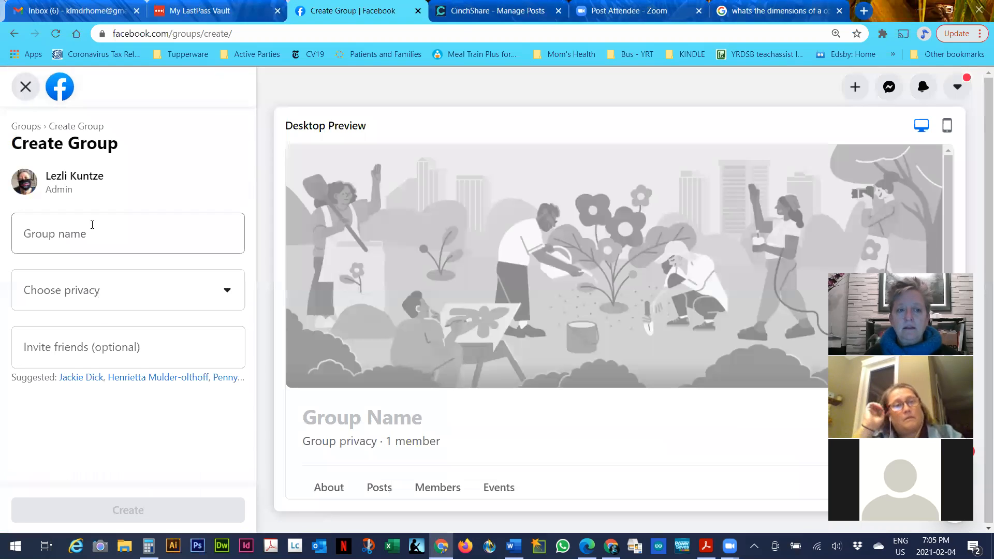
pyautogui.click(92, 225)
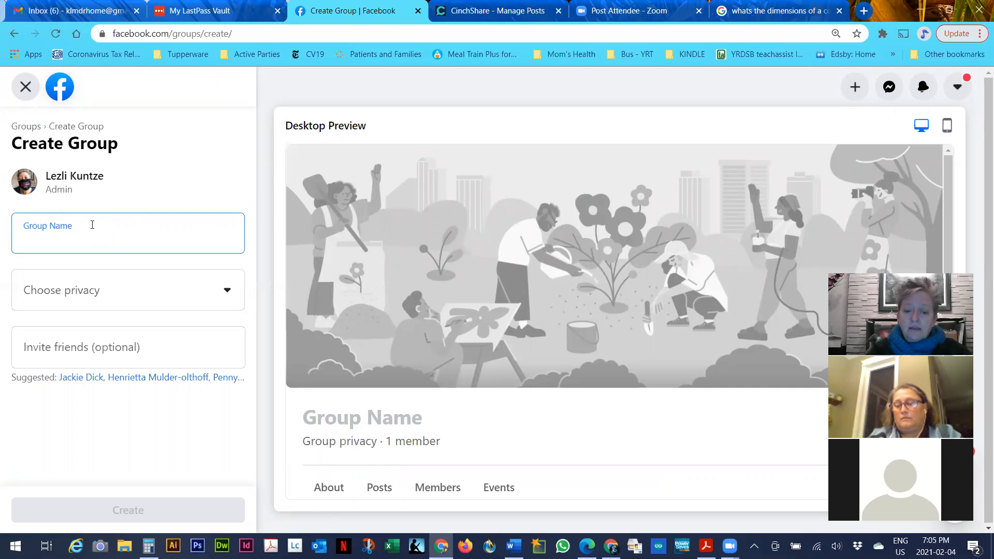
pyautogui.write('Practice numbe')
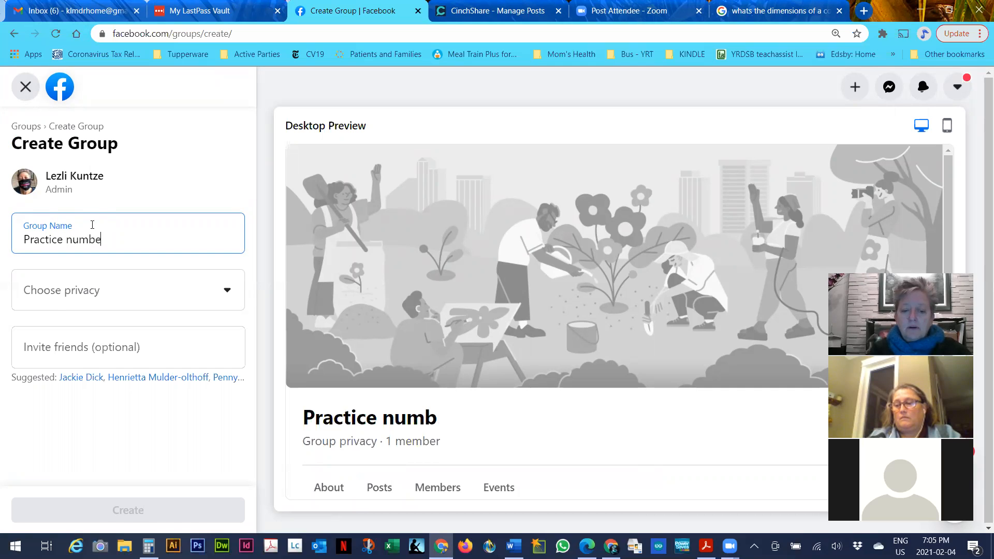
pyautogui.write('r 2 page')
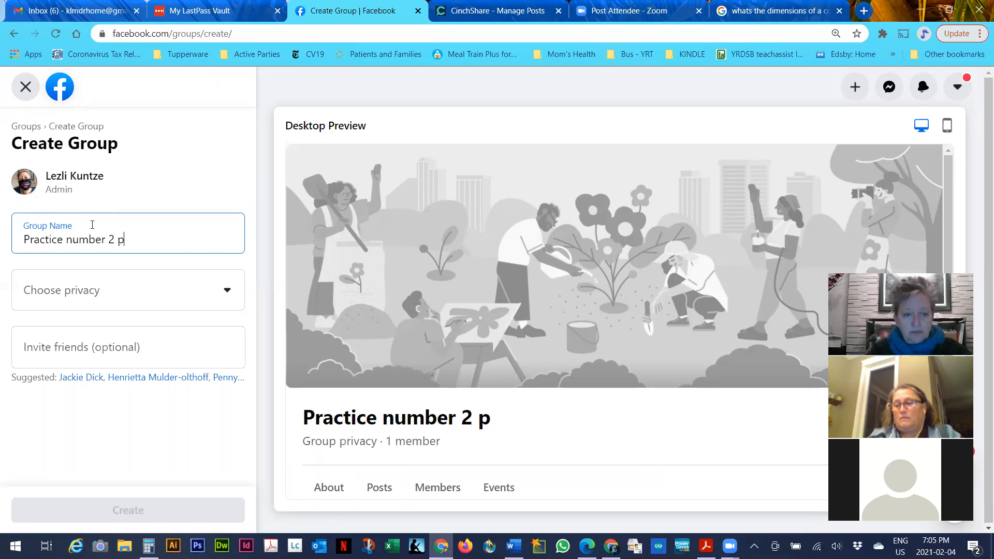
pyautogui.click(127, 299)
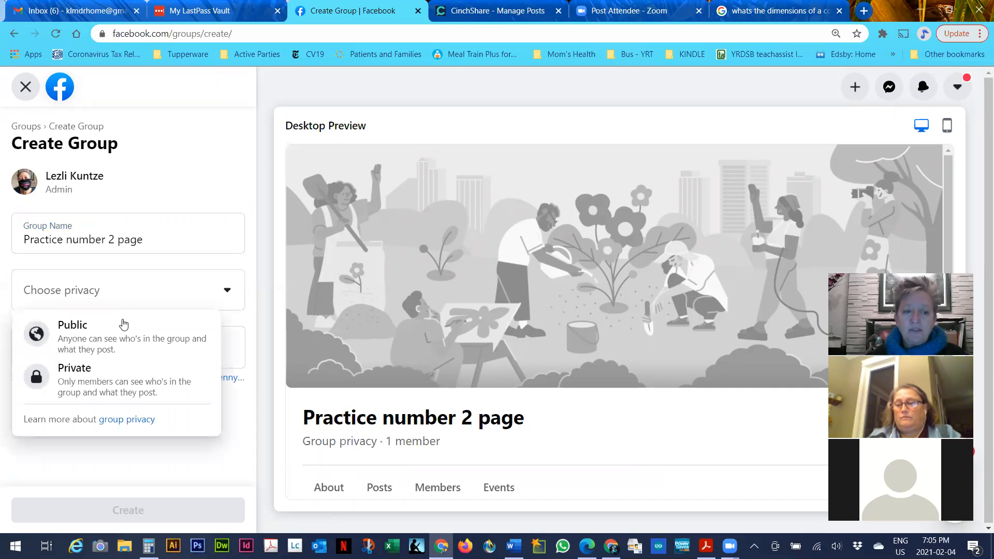
# Create the group with privacy set to Private and visibility left Visible
pyautogui.click(100, 368)
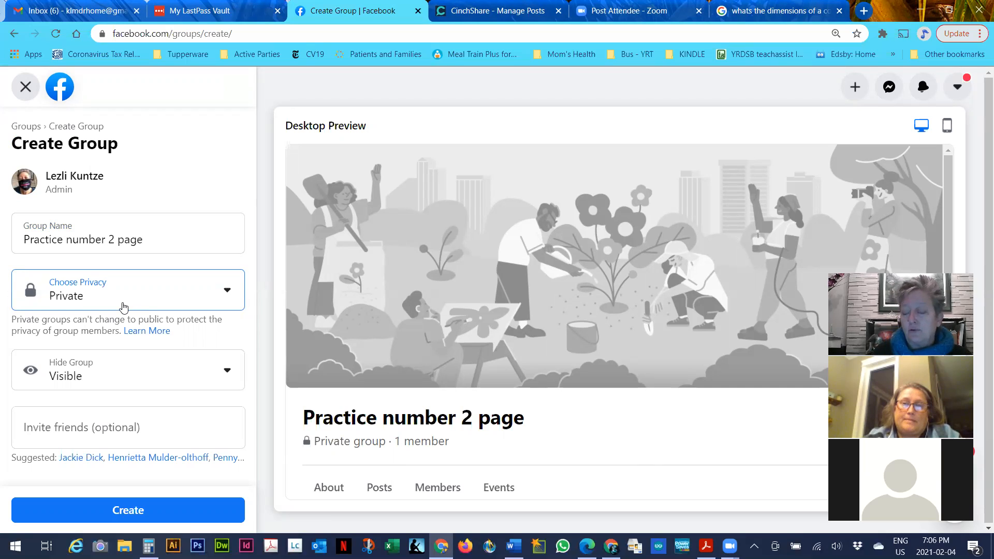
pyautogui.click(111, 377)
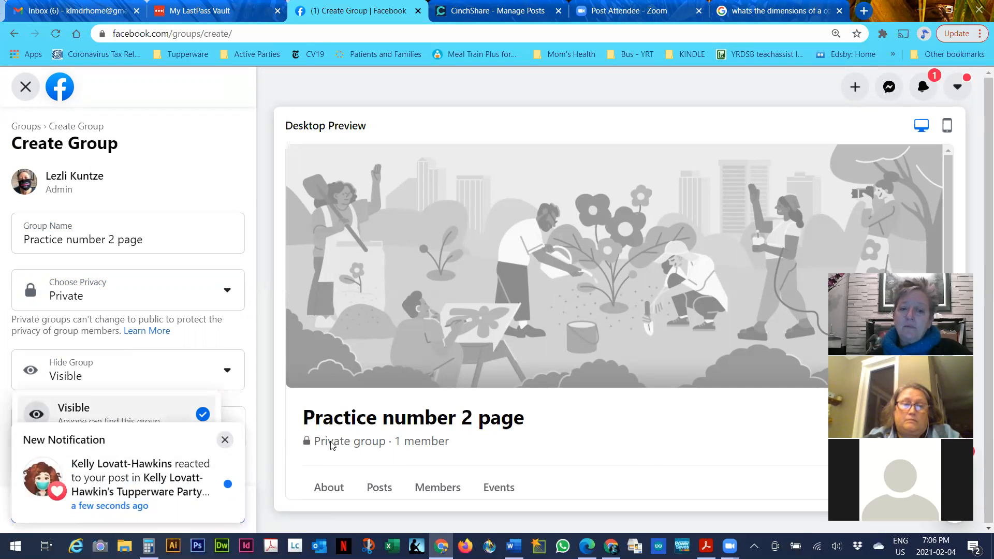
pyautogui.click(149, 414)
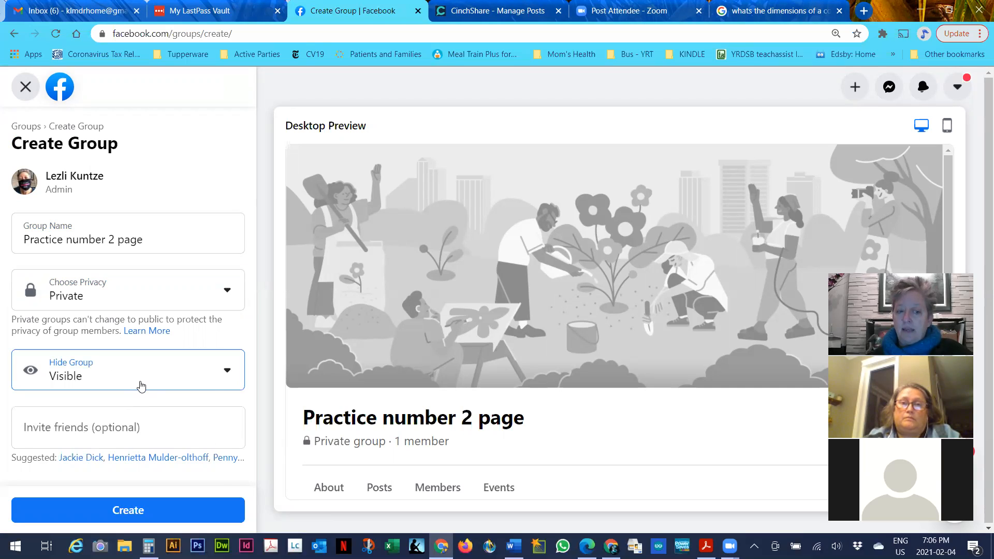
pyautogui.click(141, 386)
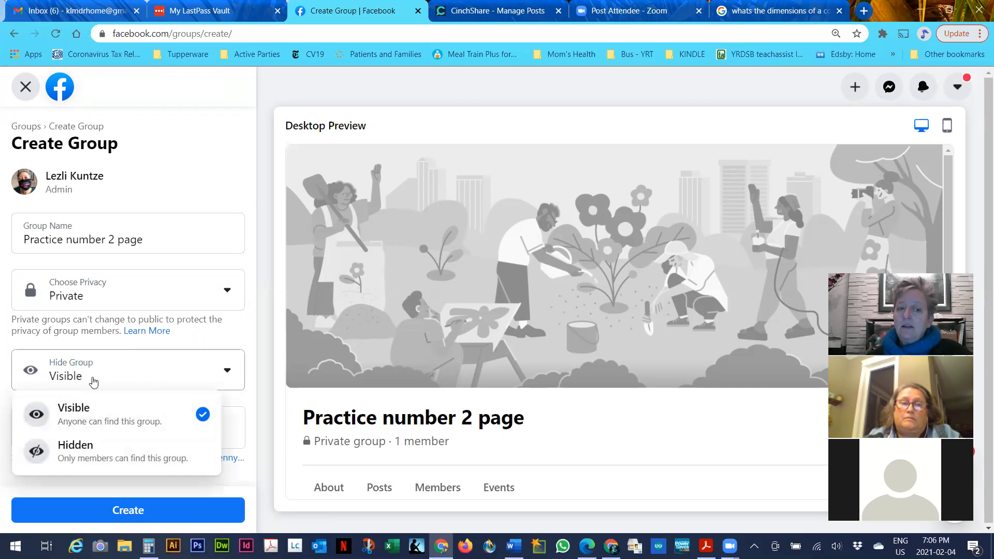
pyautogui.click(86, 417)
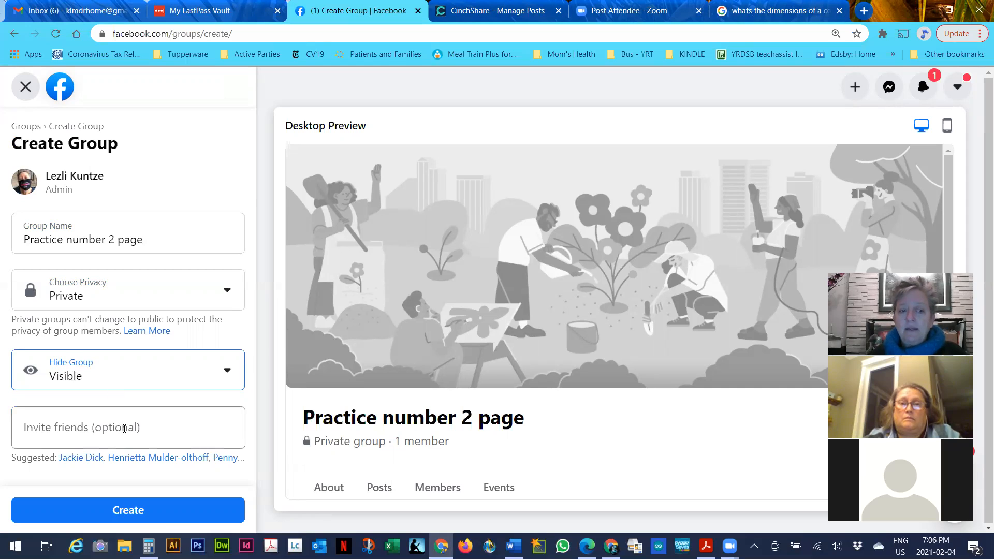
pyautogui.click(130, 510)
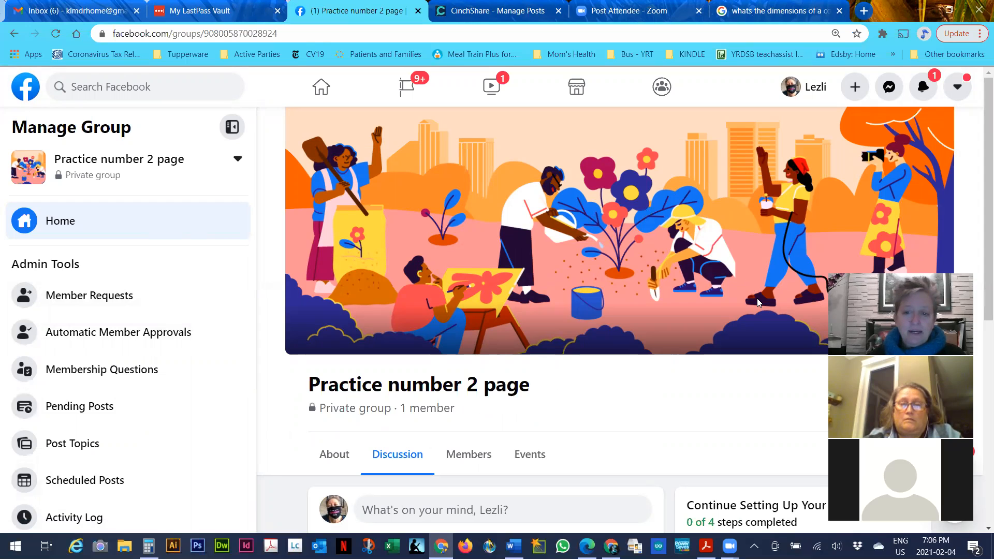
# Open the group's Settings page from the Manage Group sidebar to review privacy and visibility
pyautogui.scroll(-5, 71, 308)
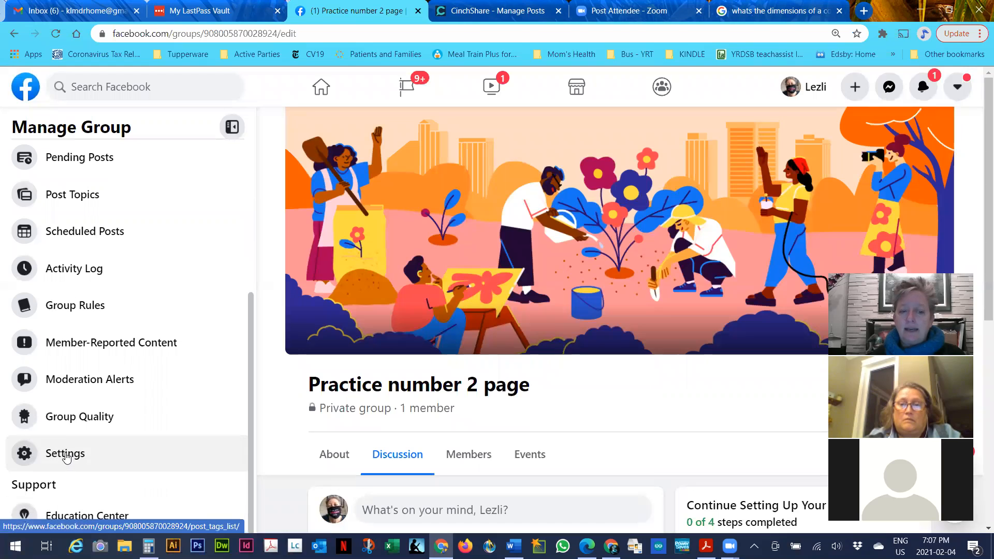
pyautogui.click(68, 455)
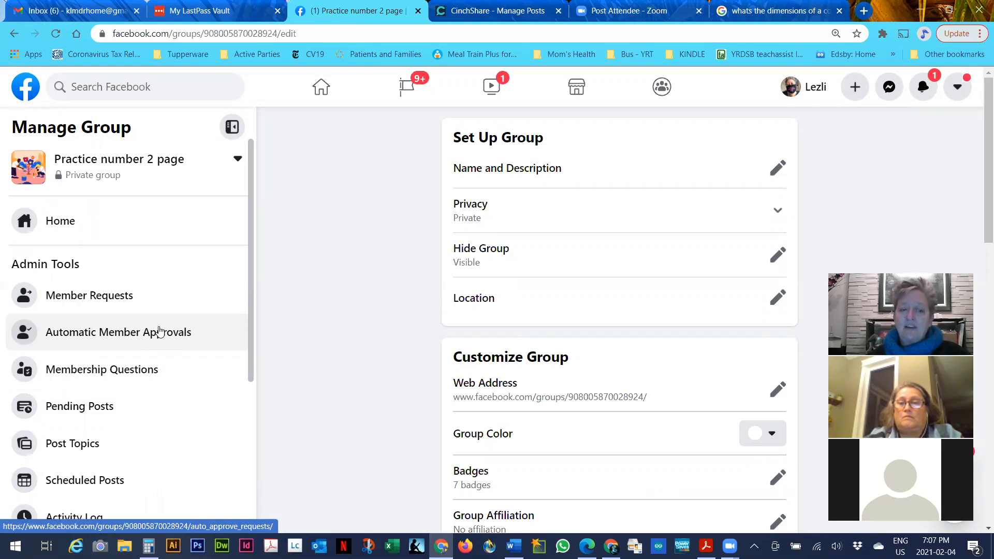
pyautogui.scroll(-3, 158, 332)
pyautogui.scroll(3, 158, 331)
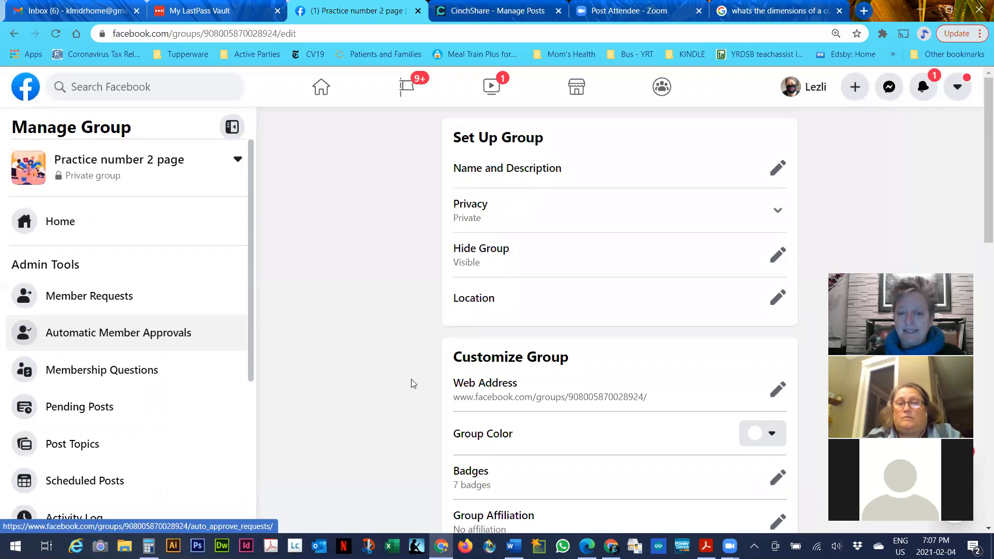
pyautogui.scroll(-10, 505, 399)
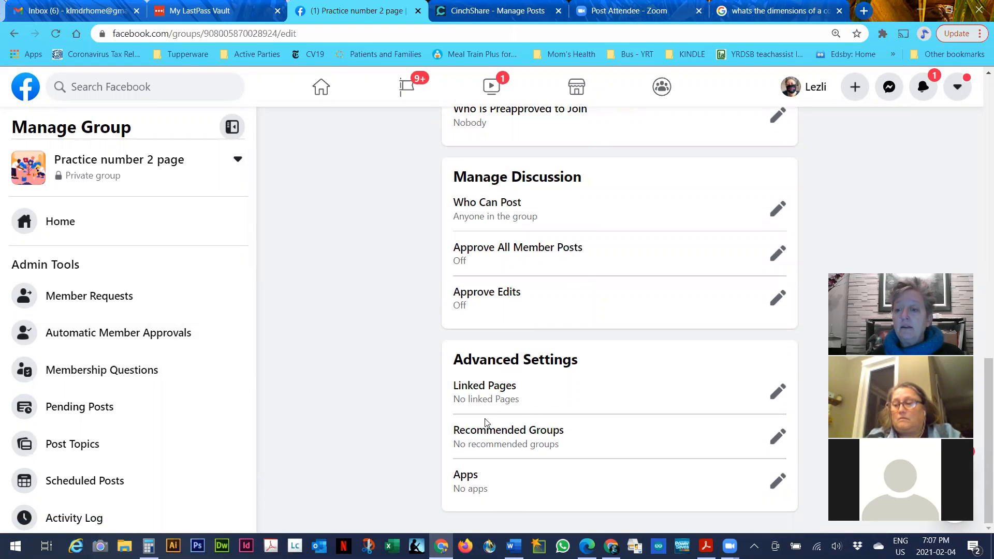
pyautogui.scroll(10, 486, 422)
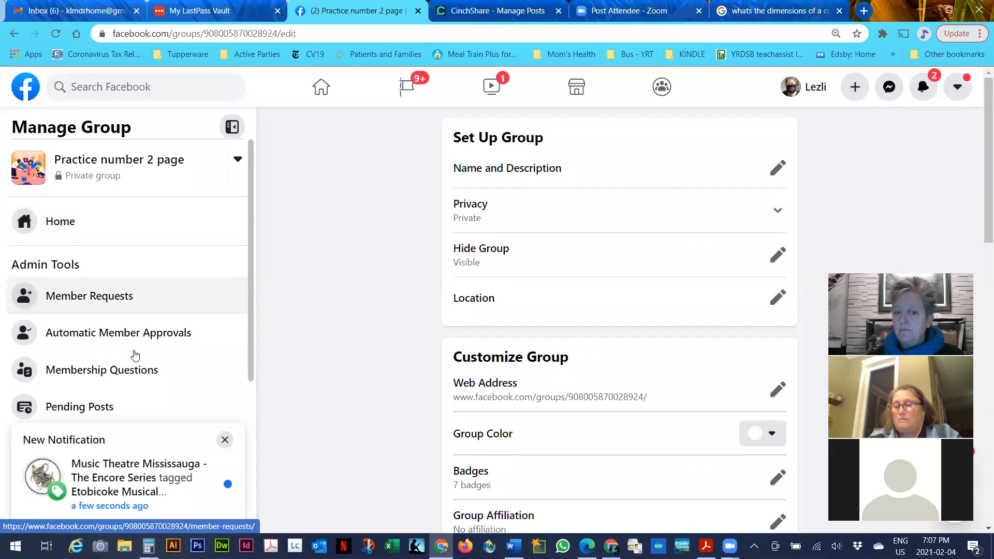
pyautogui.click(225, 440)
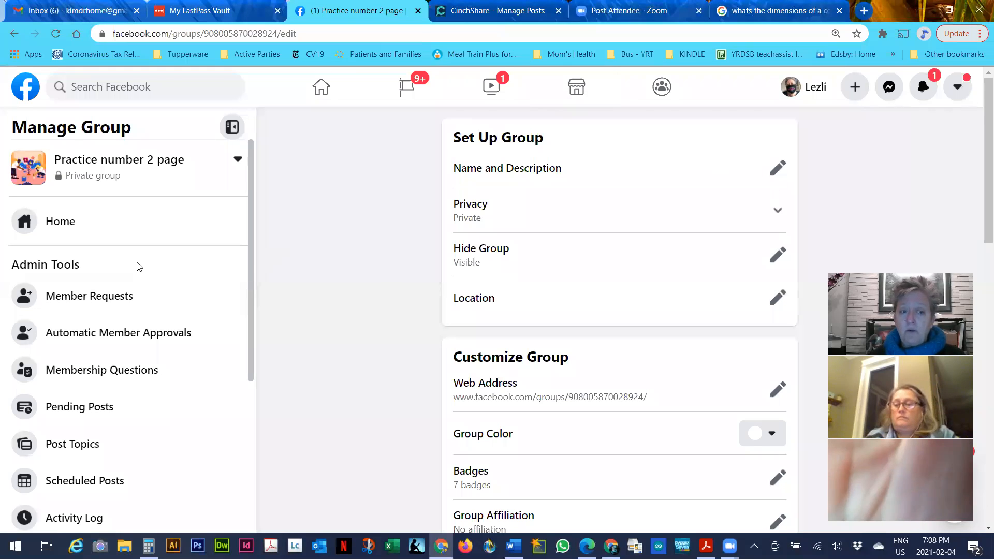
pyautogui.scroll(-5, 103, 368)
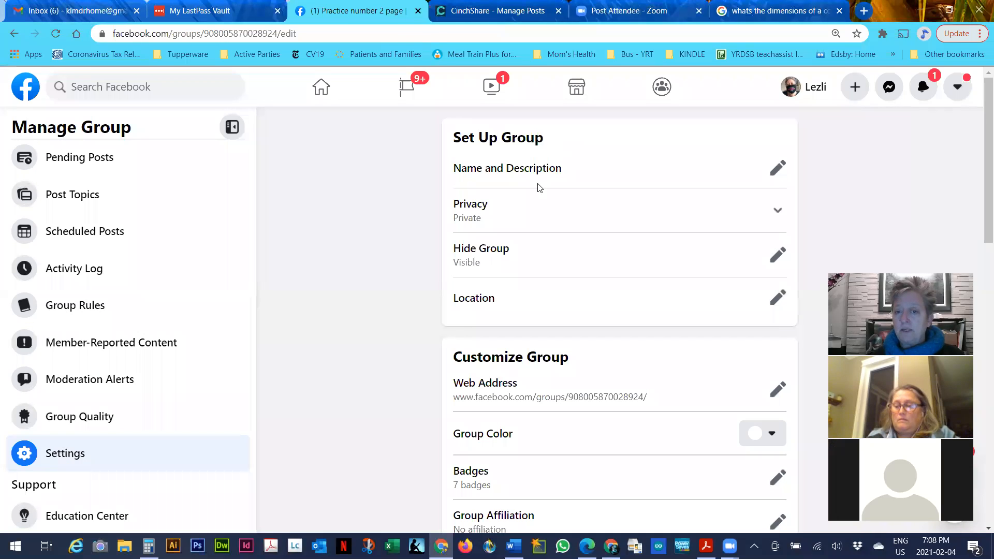
pyautogui.scroll(-4, 564, 308)
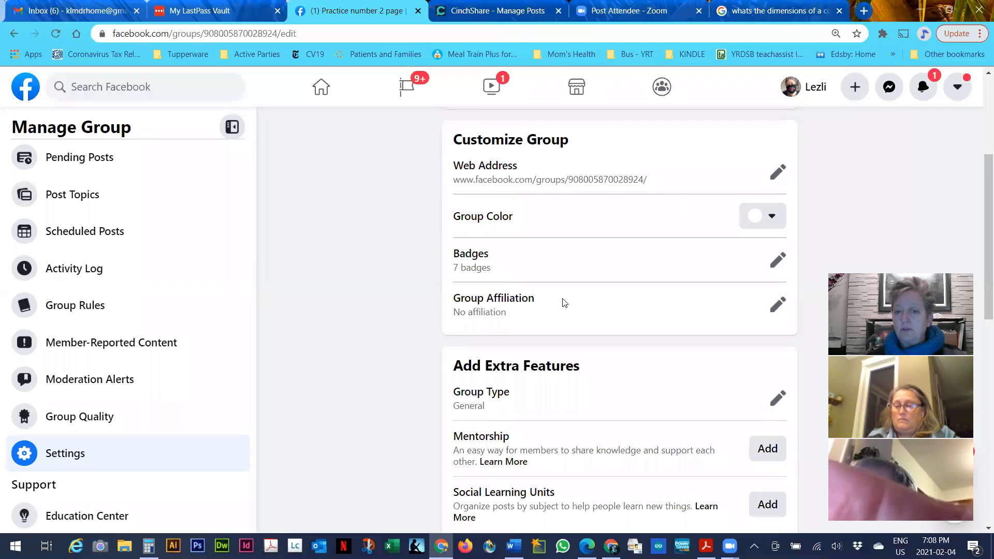
pyautogui.scroll(-10, 561, 302)
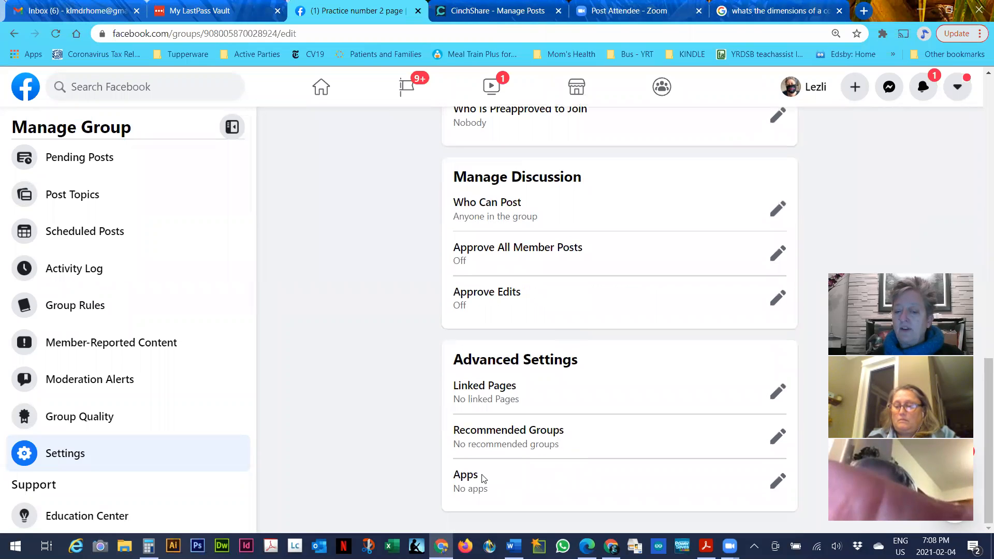
# Search the group's apps for 'cin' and add CinchShare
pyautogui.click(777, 482)
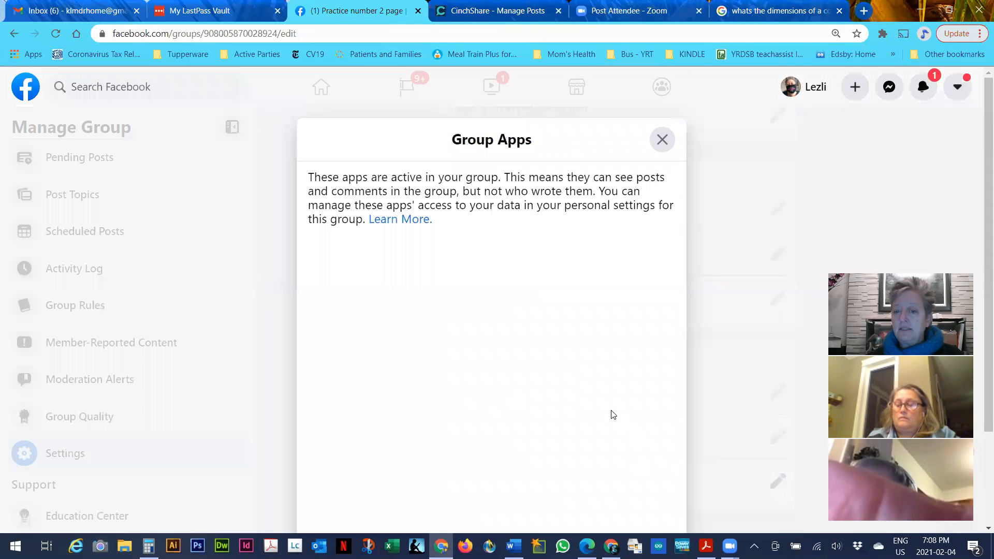
pyautogui.click(487, 459)
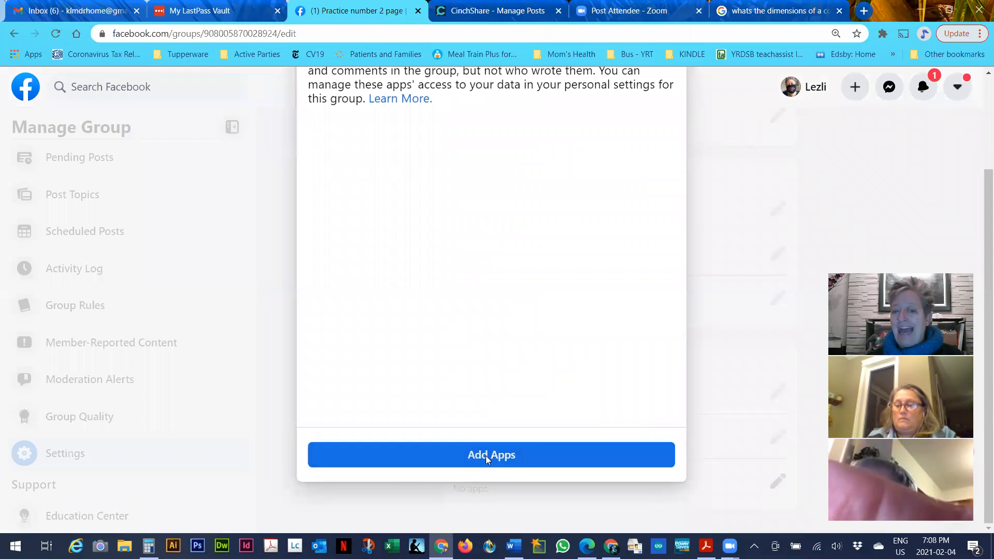
pyautogui.click(79, 216)
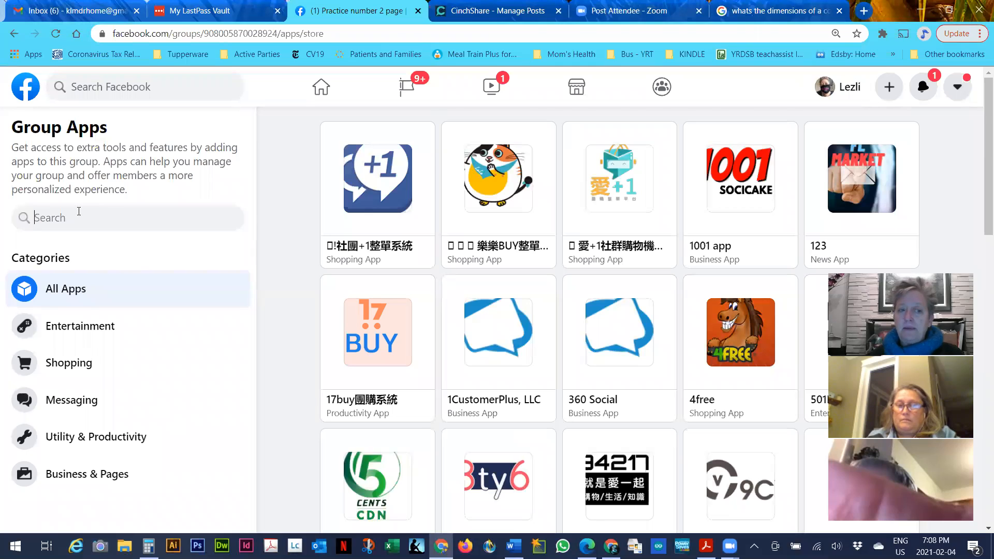
pyautogui.write('cin')
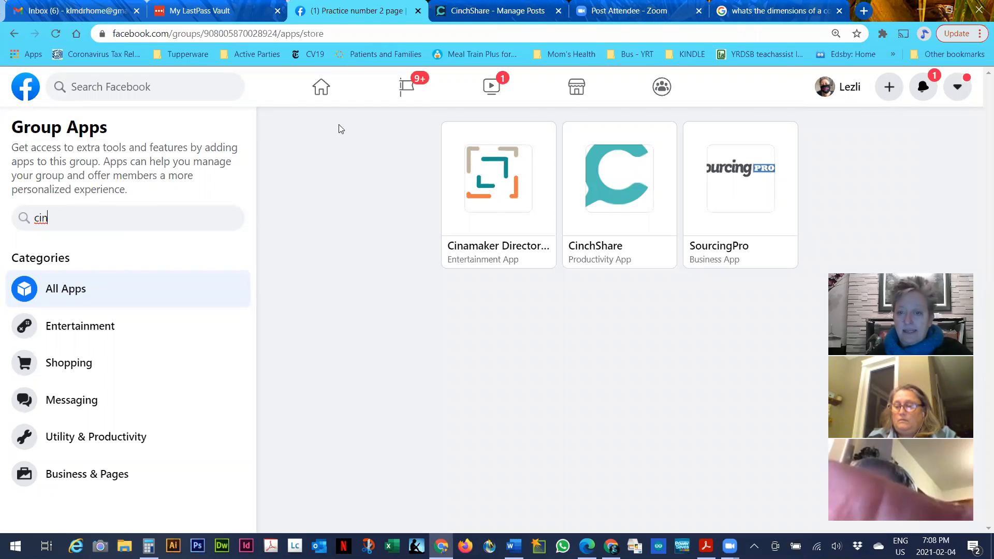
pyautogui.click(615, 178)
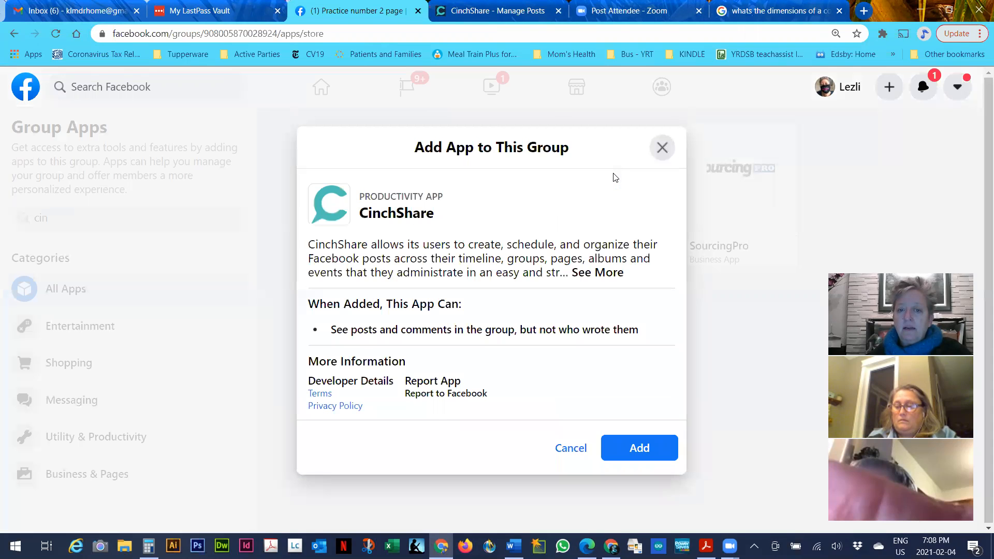
pyautogui.click(638, 448)
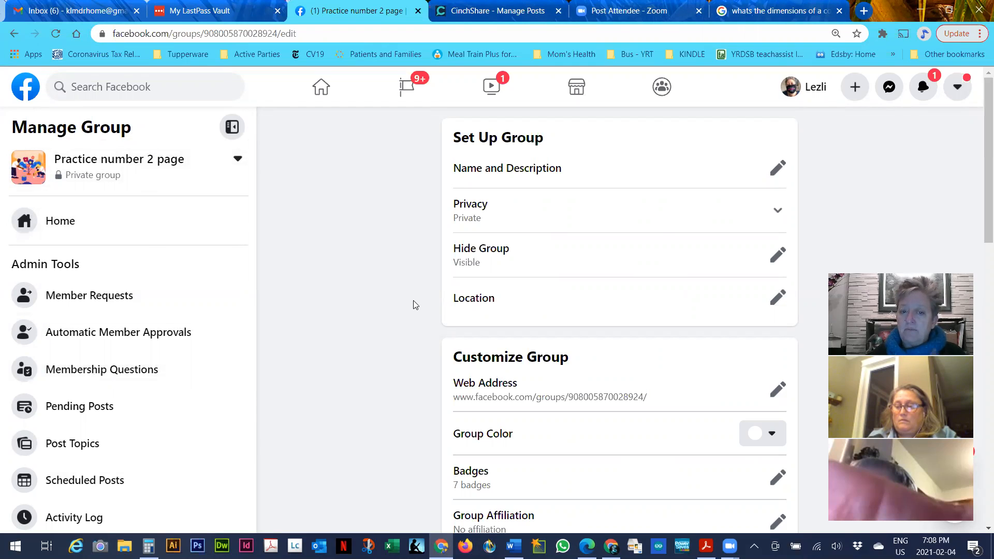
# Close the Gmail inbox tab and open the invitation to join Practice #2
pyautogui.scroll(-10, 530, 482)
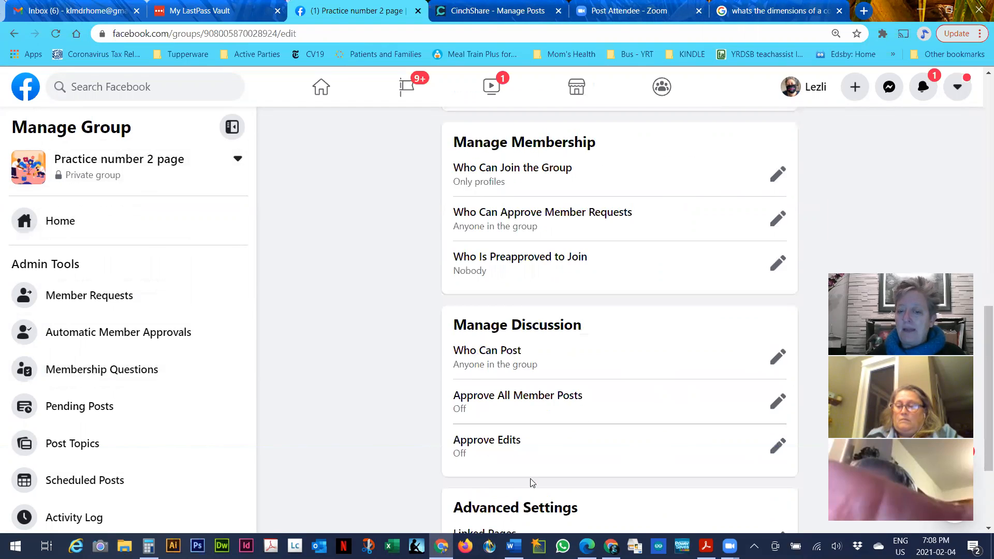
pyautogui.scroll(-3, 532, 482)
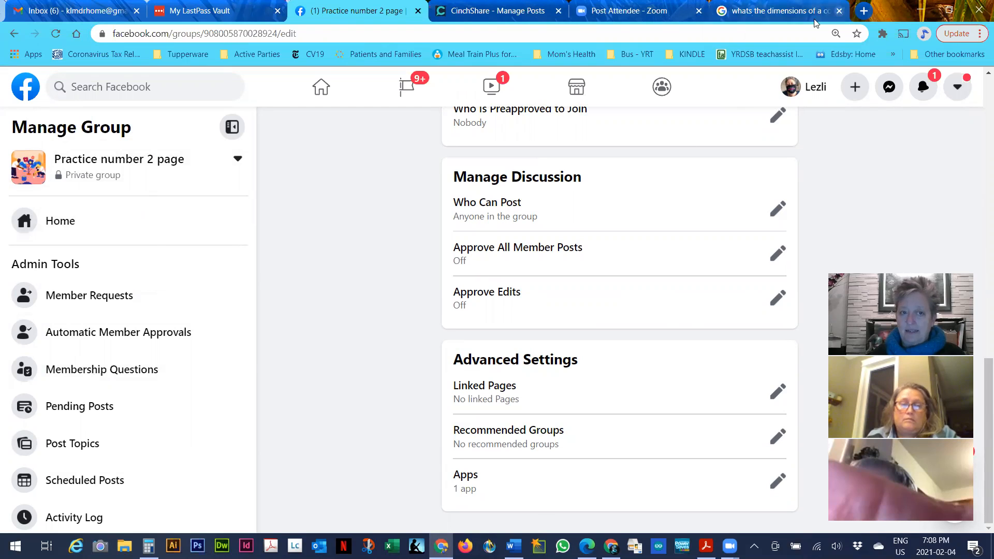
pyautogui.click(136, 11)
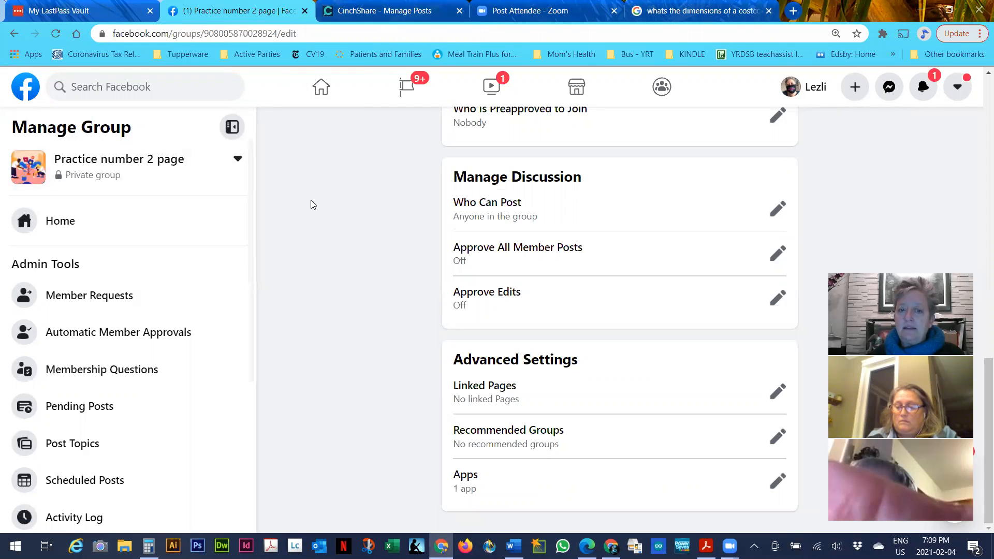
pyautogui.scroll(6, 311, 204)
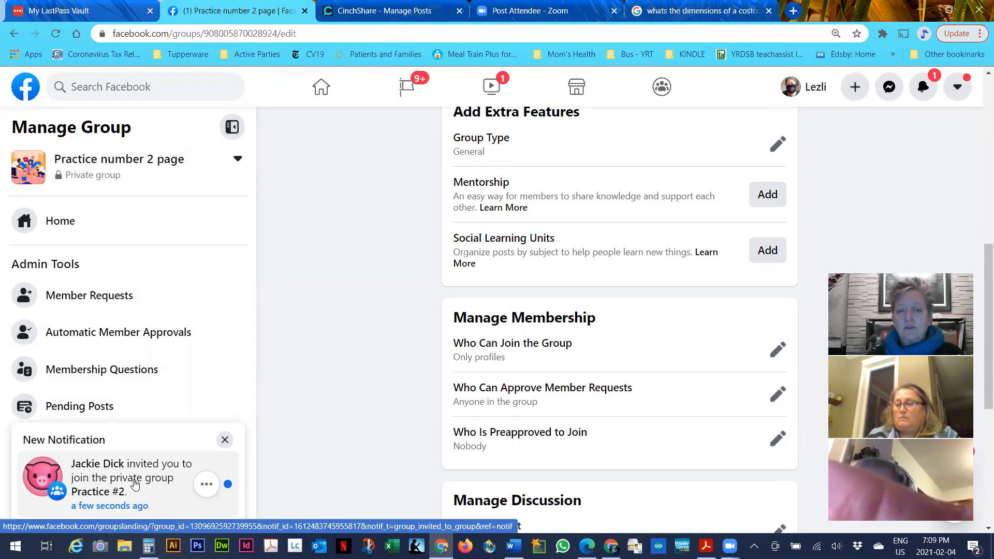
pyautogui.click(135, 484)
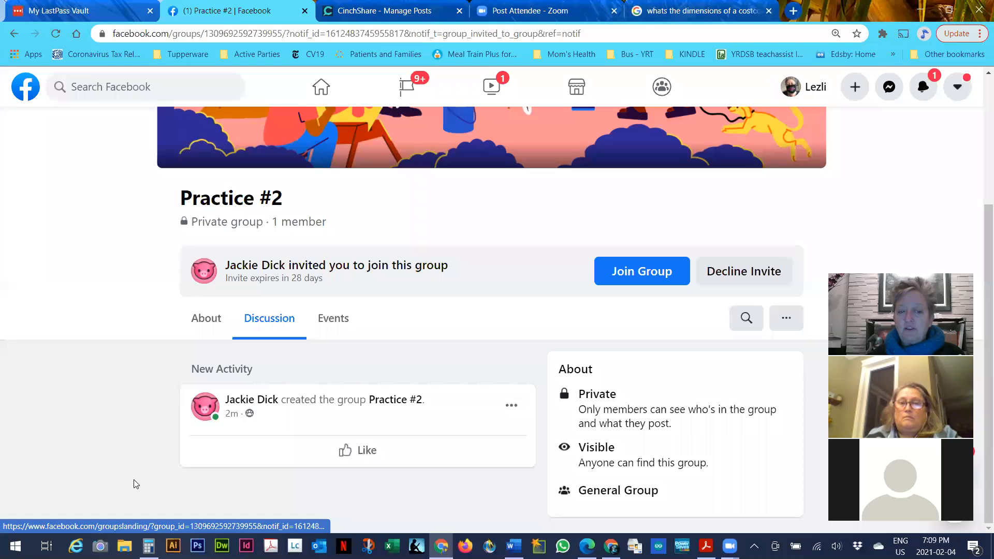
# Join Practice #2 from the invitation and reload to confirm 2 members
pyautogui.click(629, 274)
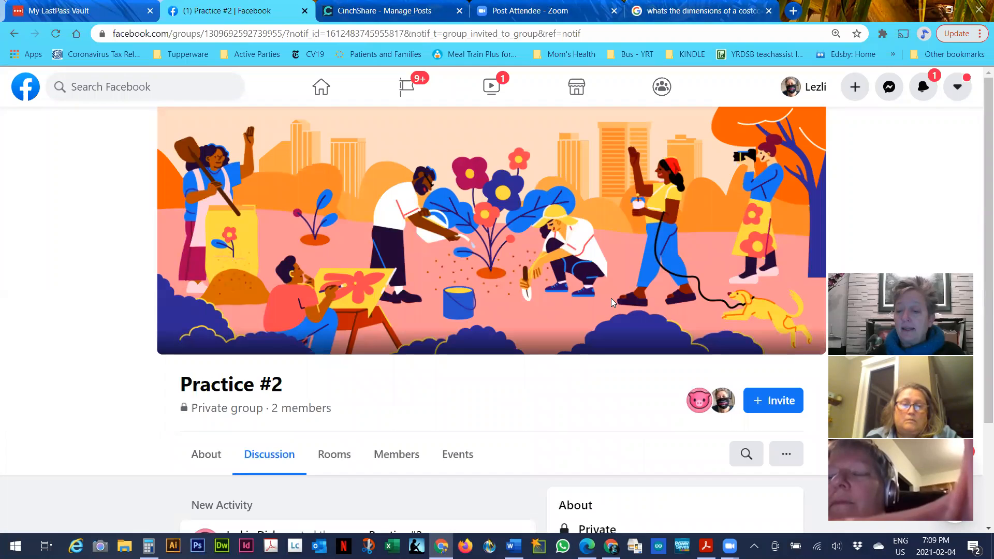
pyautogui.scroll(-3, 611, 298)
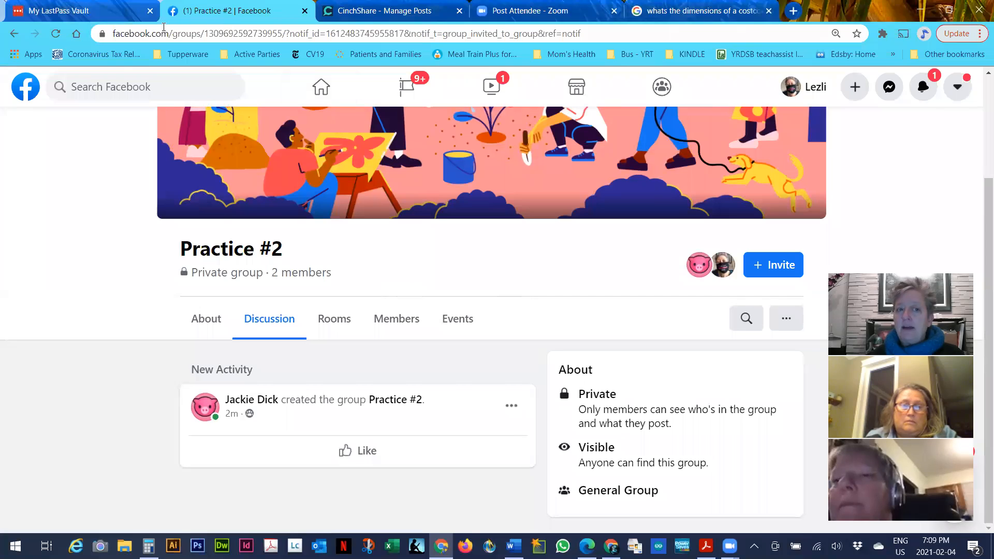
pyautogui.click(56, 33)
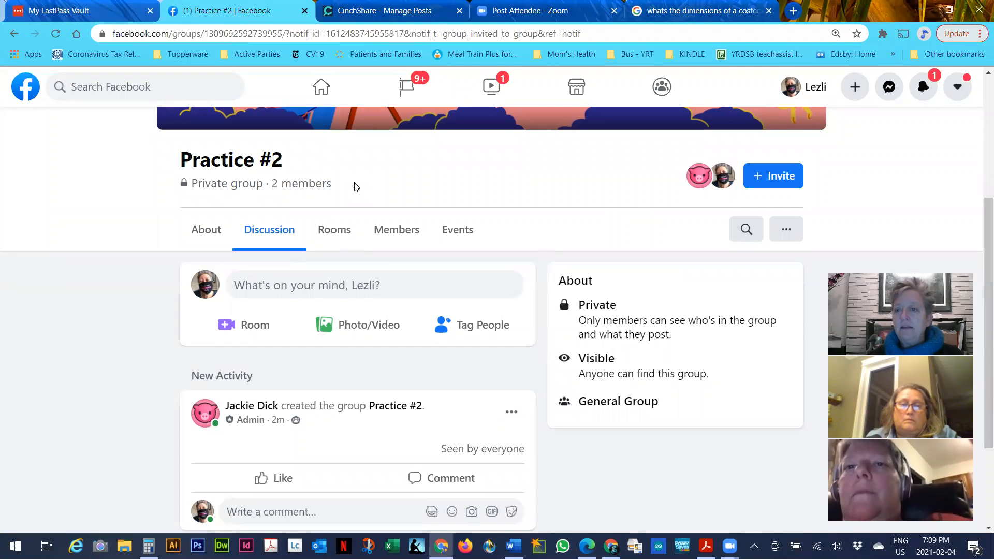
pyautogui.click(923, 86)
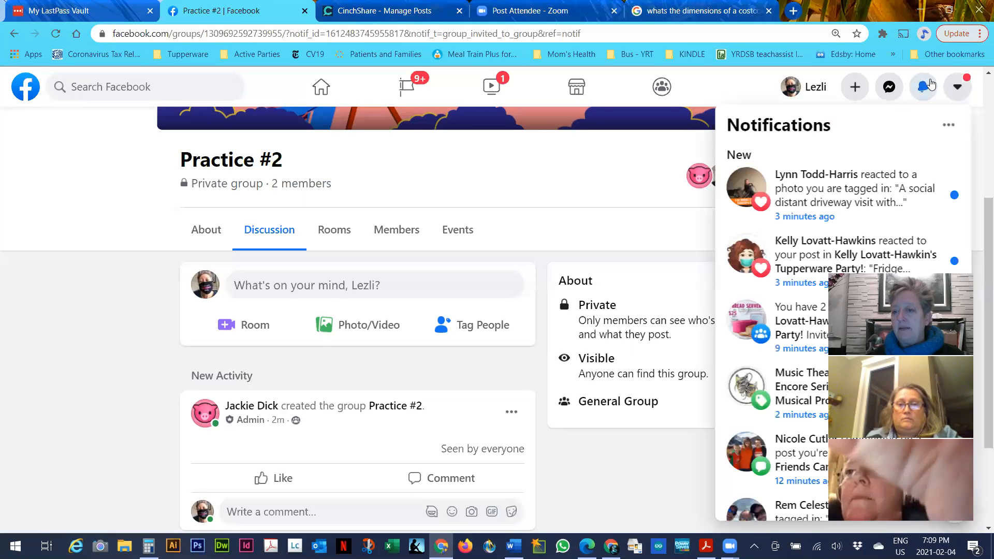
pyautogui.click(129, 163)
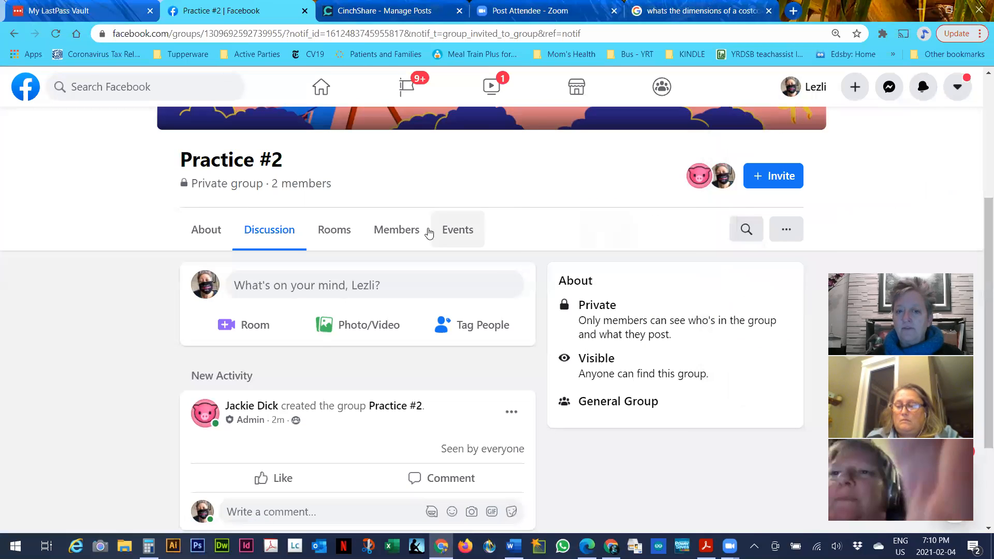
# Check the Practice #2 member list, then open the admin invitation and reload to show it
pyautogui.click(408, 230)
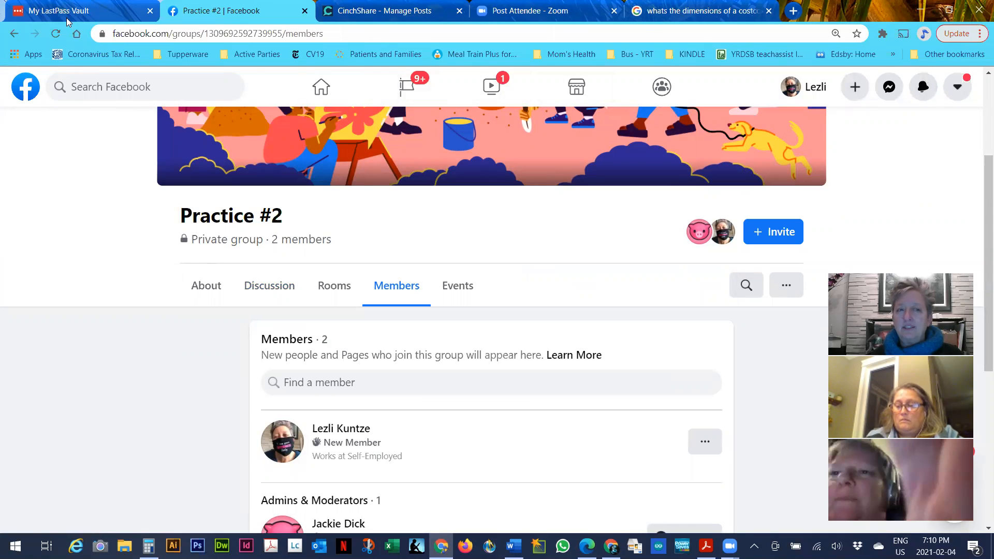
pyautogui.click(56, 34)
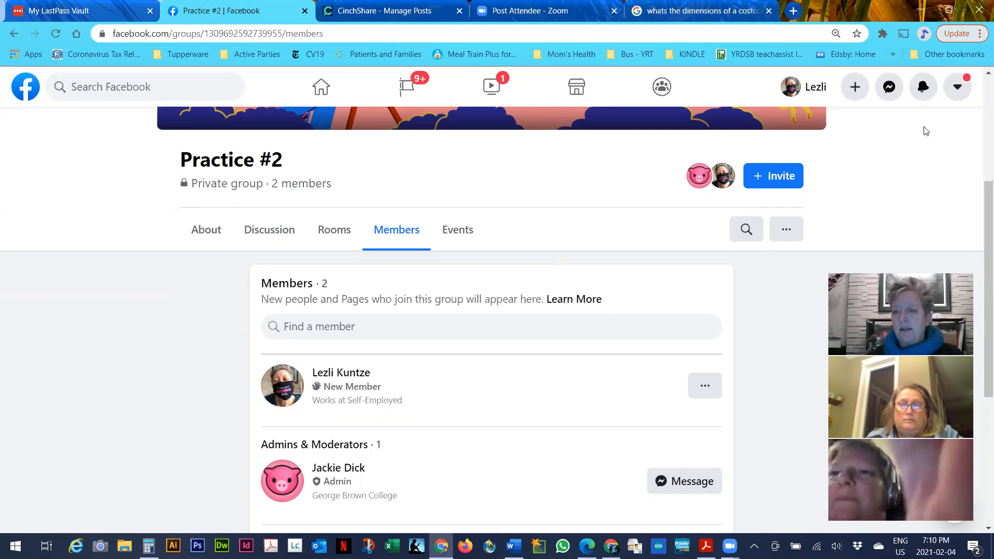
pyautogui.click(56, 33)
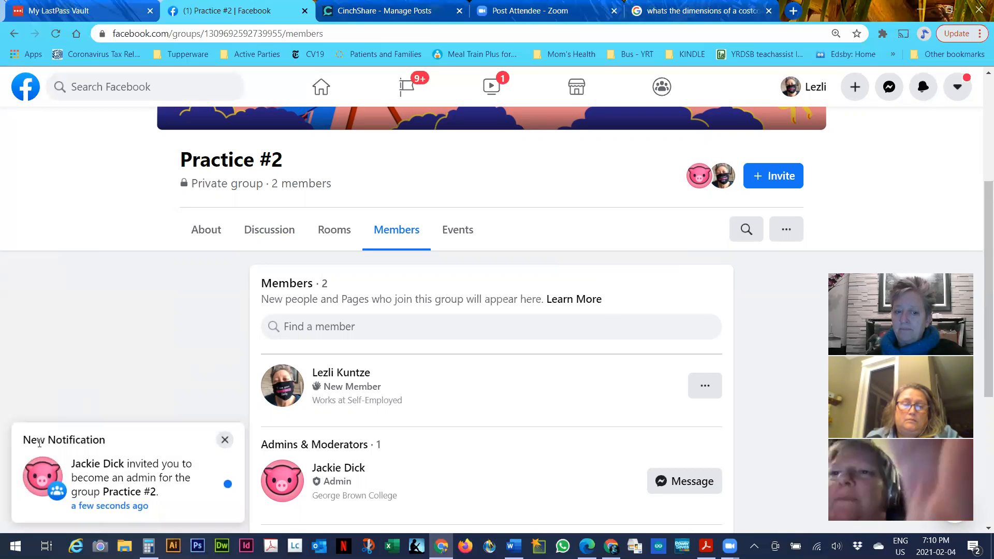
pyautogui.click(113, 475)
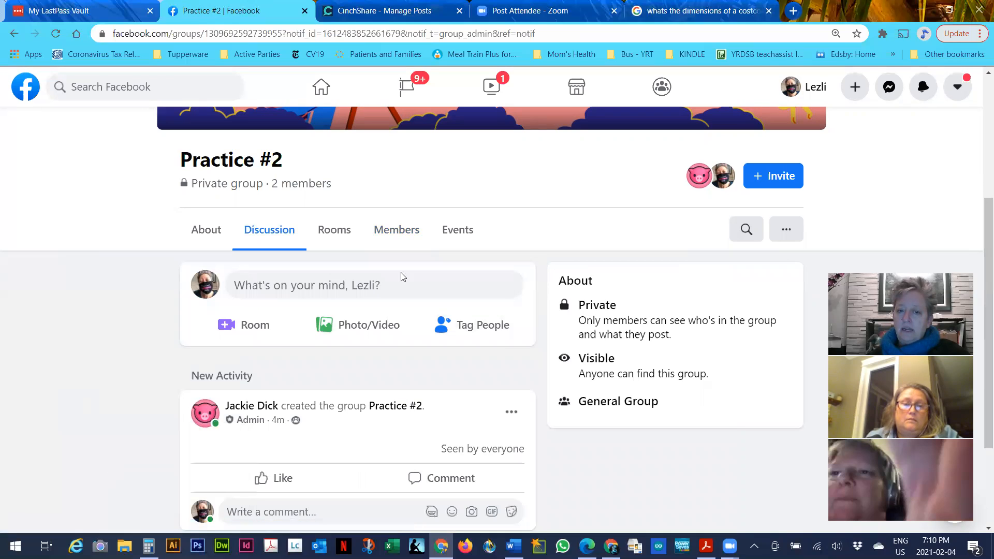
pyautogui.click(56, 34)
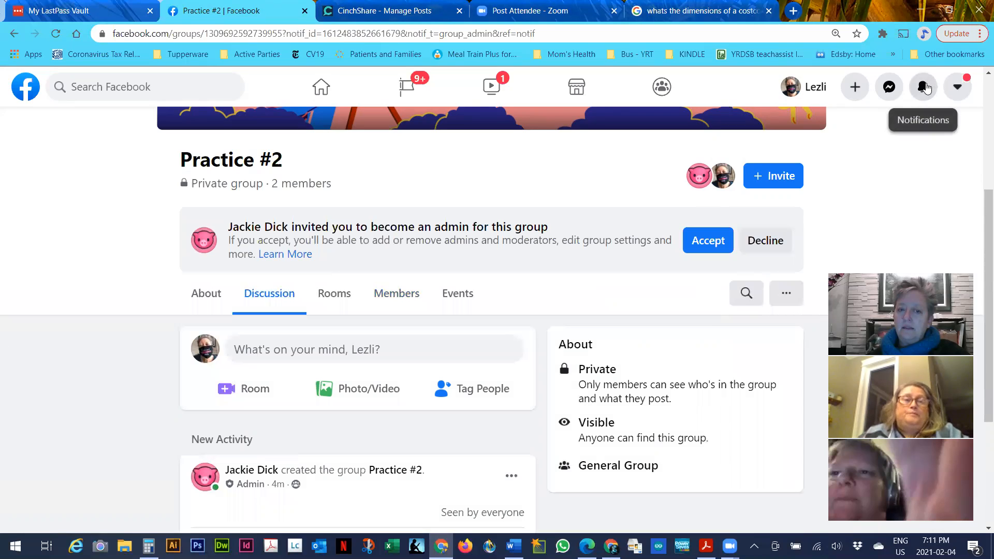
# Accept the Practice #2 admin invitation and open the group's settings
pyautogui.click(717, 239)
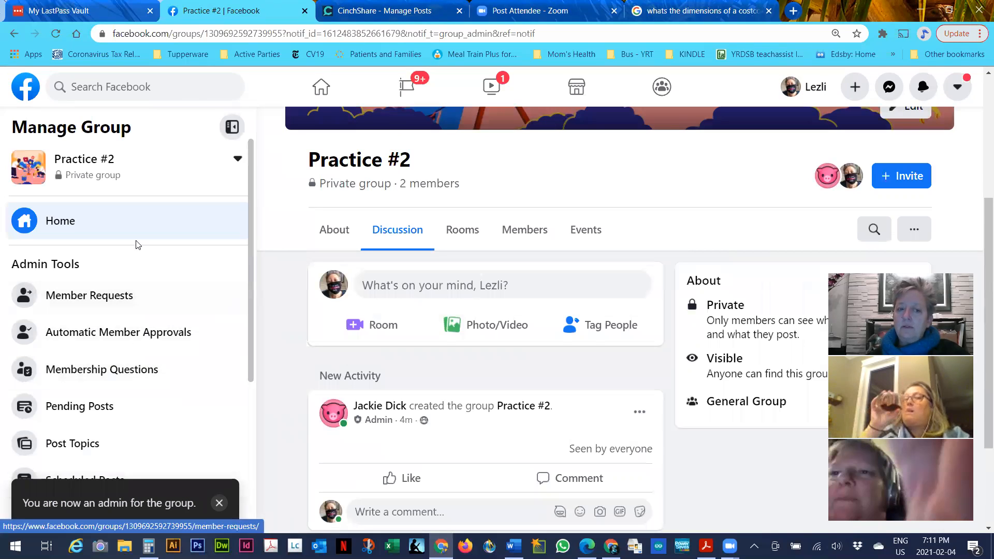
pyautogui.scroll(-5, 133, 266)
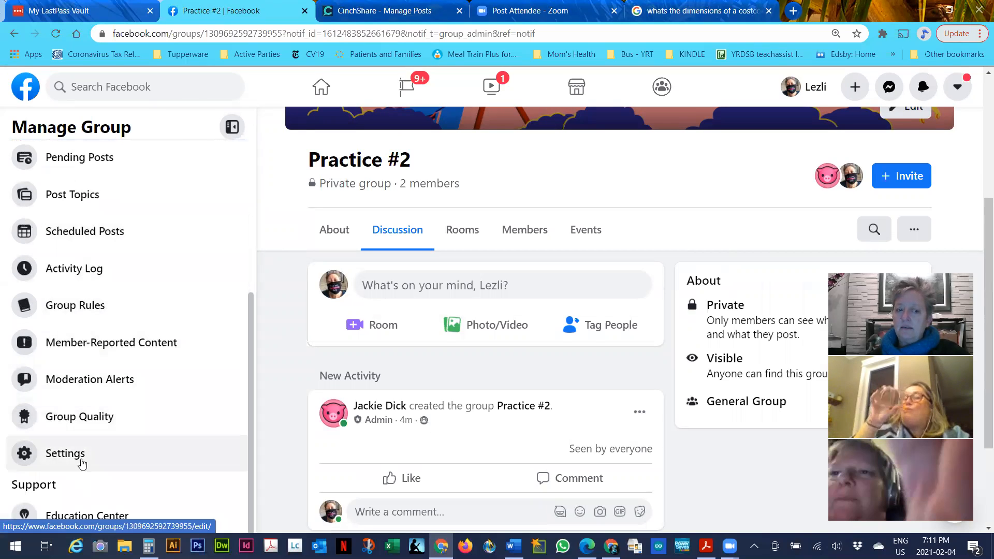
pyautogui.click(83, 460)
pyautogui.scroll(-10, 491, 342)
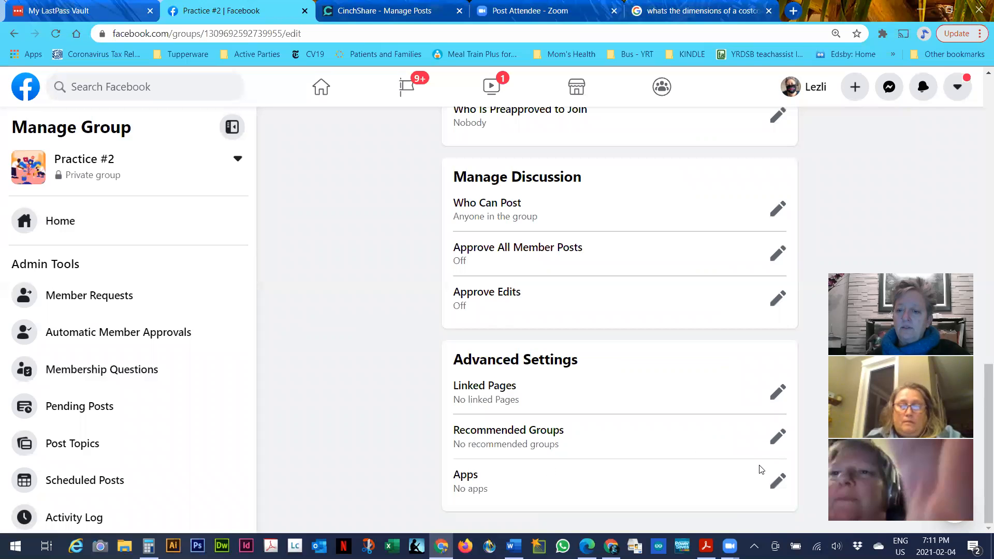
# Search the group apps for 'cin' and add CinchShare to Practice #2
pyautogui.click(777, 481)
pyautogui.scroll(-3, 523, 344)
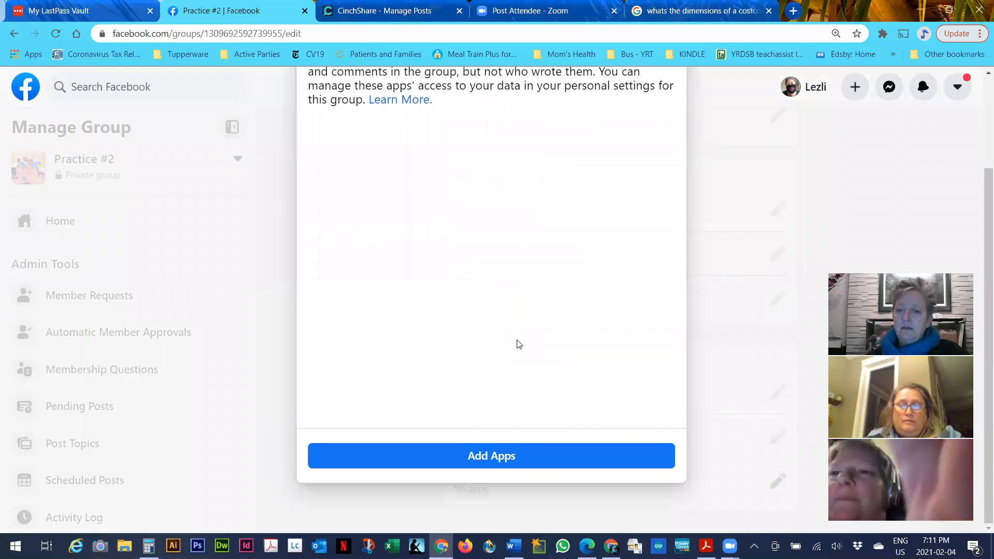
pyautogui.click(461, 455)
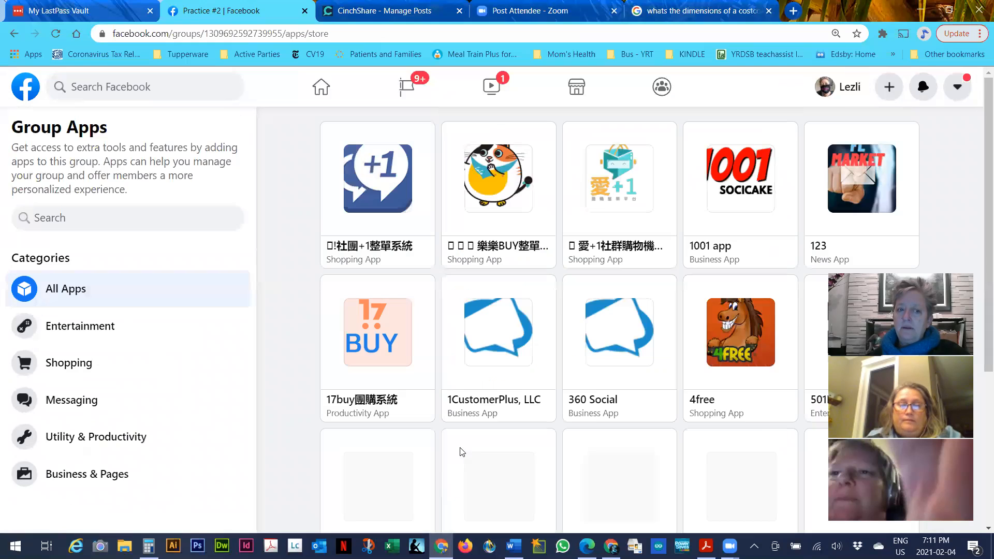
pyautogui.click(116, 222)
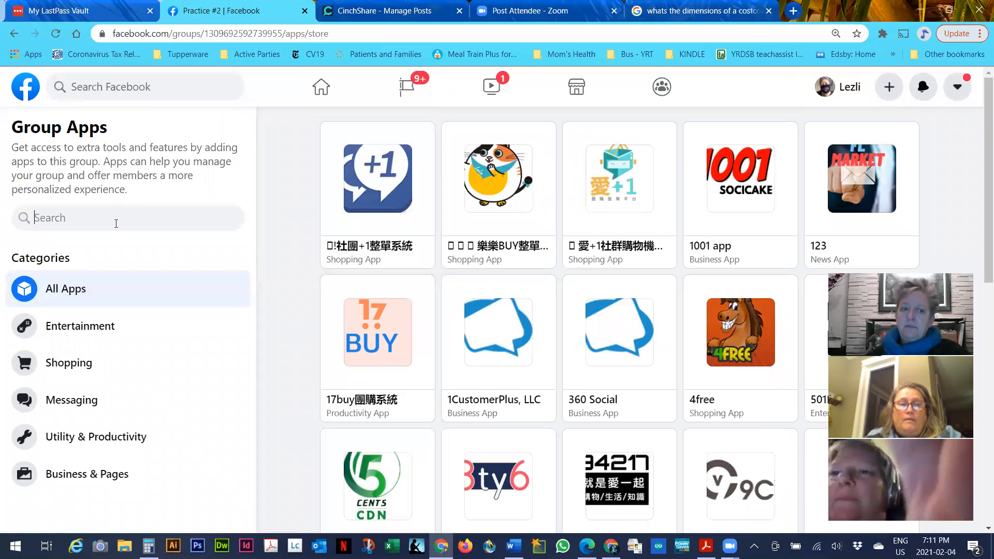
pyautogui.write('c')
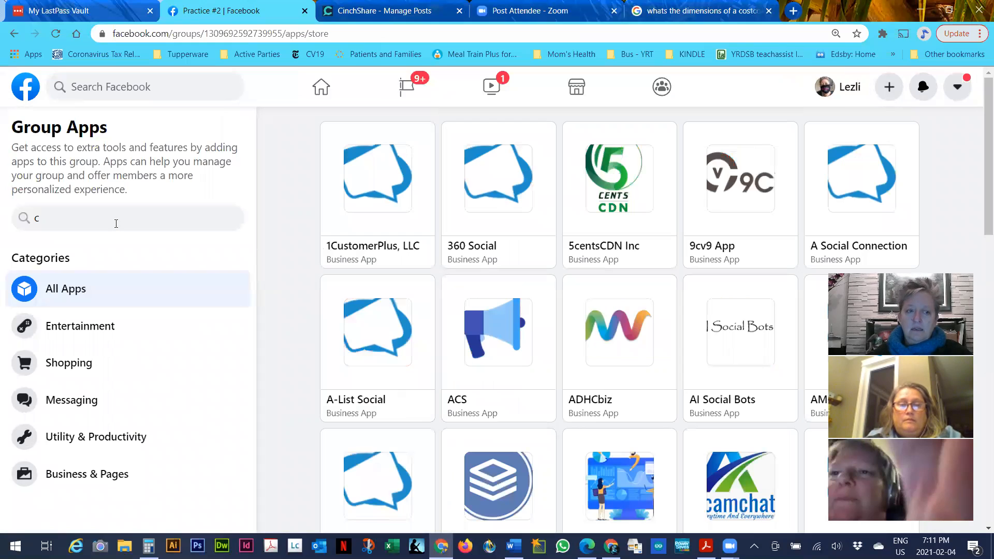
pyautogui.write('i')
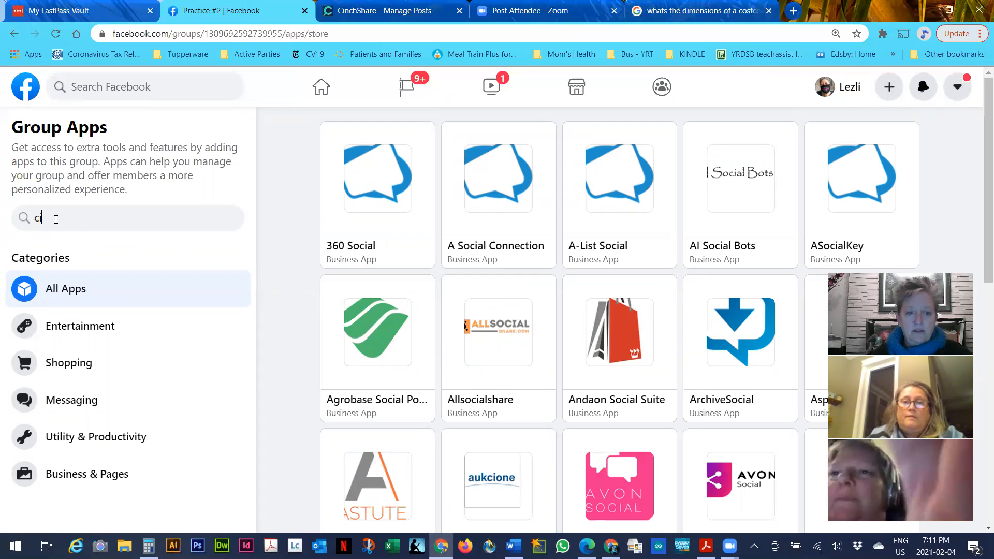
pyautogui.write('n')
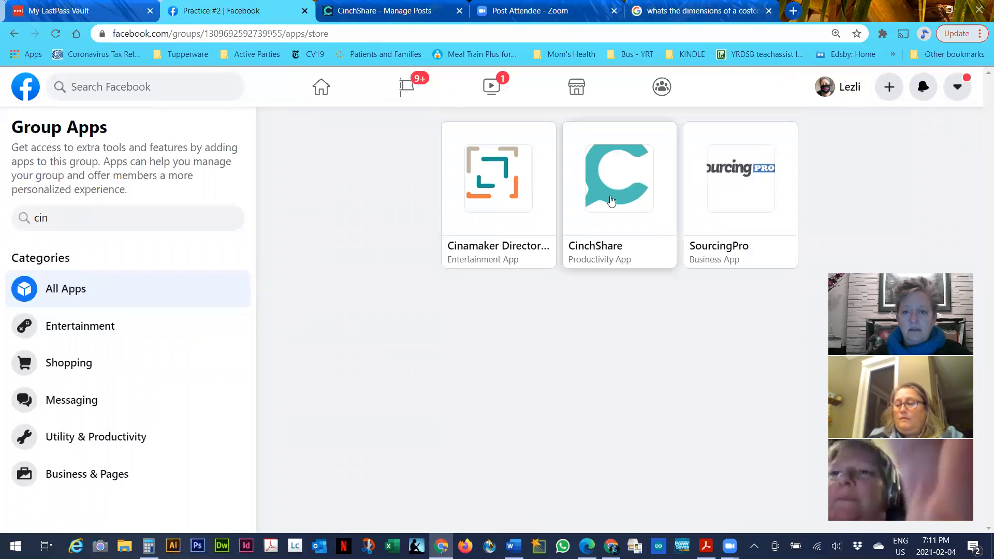
pyautogui.click(611, 201)
pyautogui.click(638, 442)
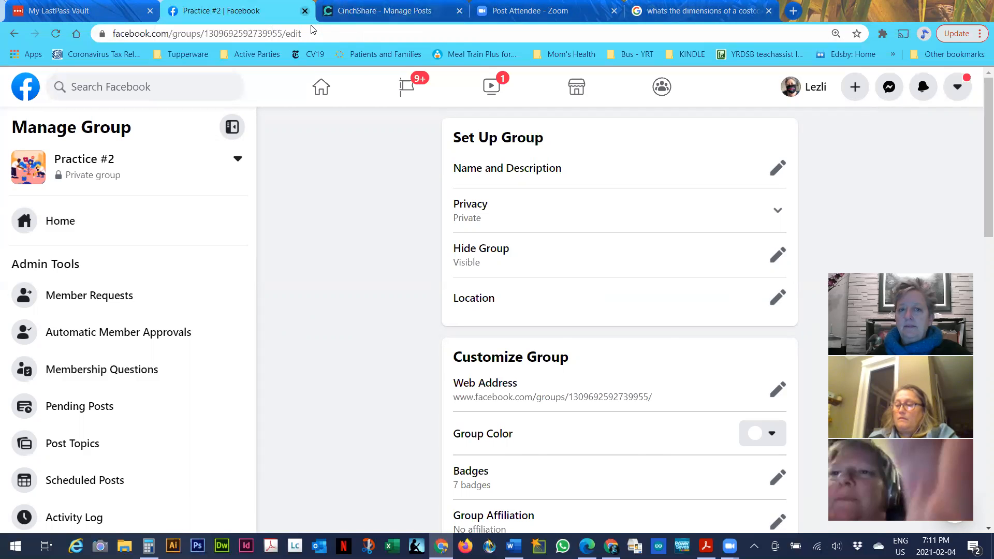
# Close the Facebook tab and refresh CinchShare's My Networks to pick up the new group
pyautogui.click(304, 11)
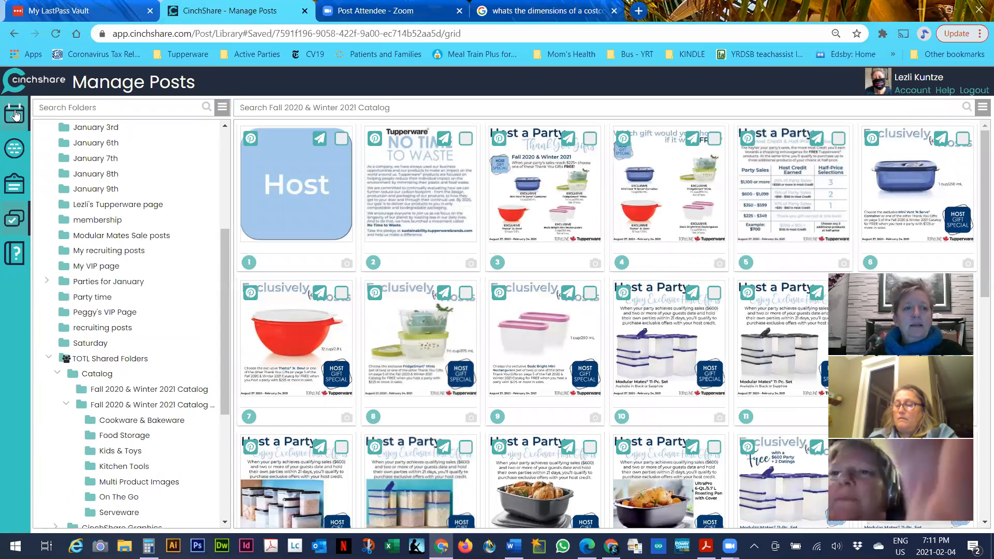
pyautogui.click(14, 149)
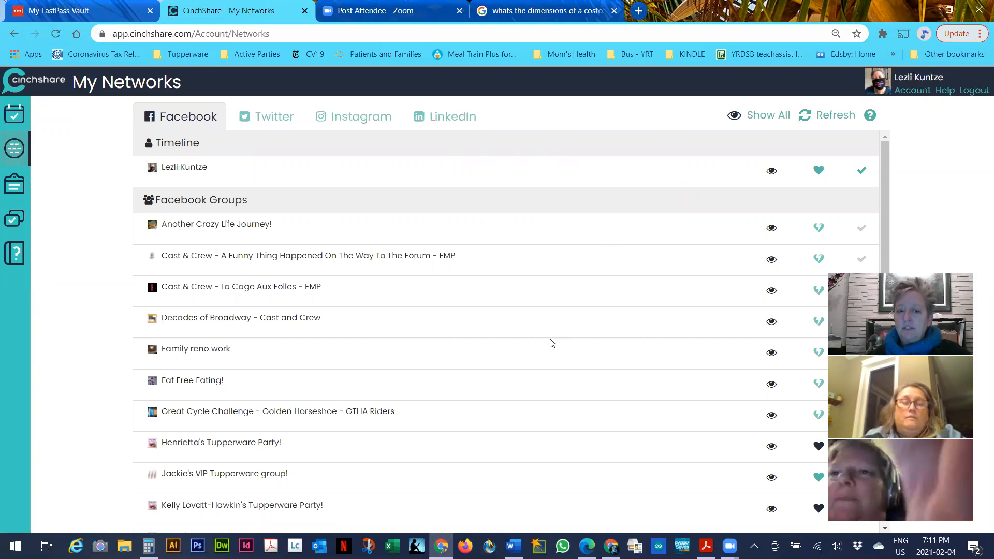
pyautogui.scroll(-4, 532, 362)
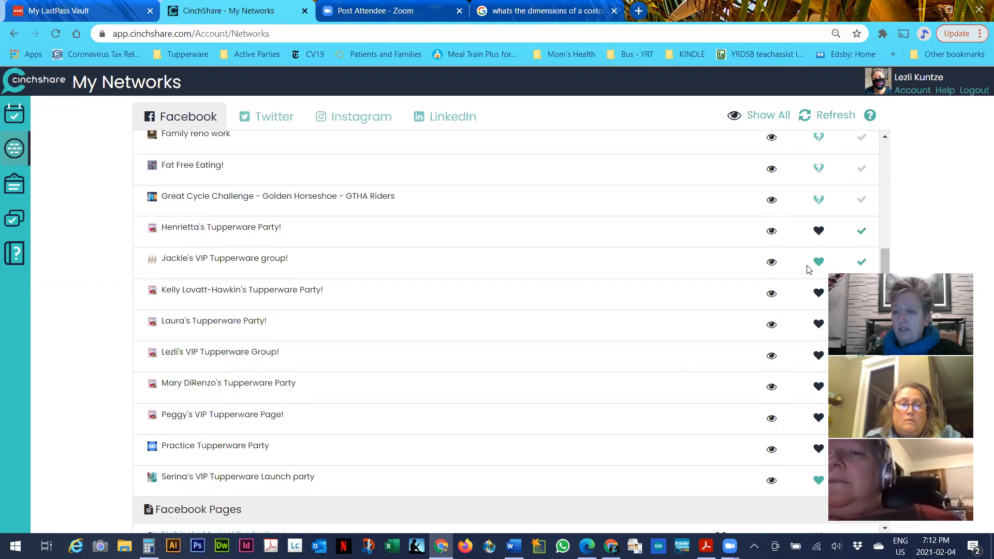
pyautogui.scroll(5, 810, 266)
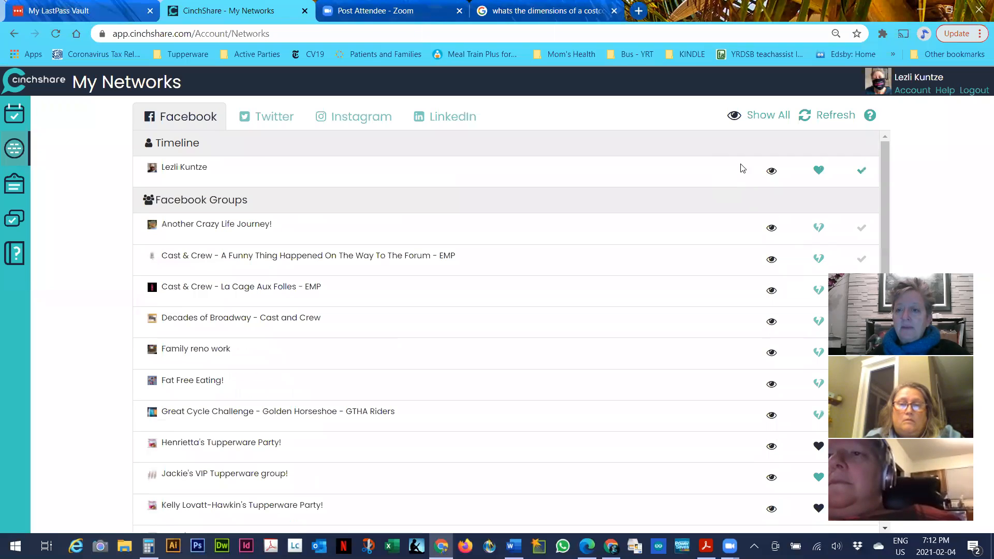
pyautogui.click(825, 119)
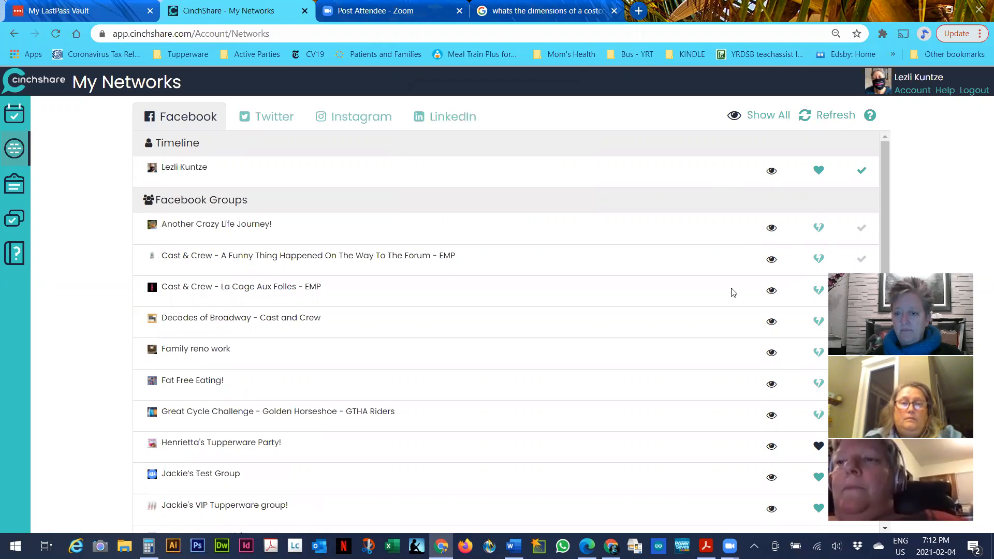
# Mark Practice number 2 page as a favourite Facebook group
pyautogui.scroll(-2, 275, 351)
pyautogui.scroll(-2, 275, 354)
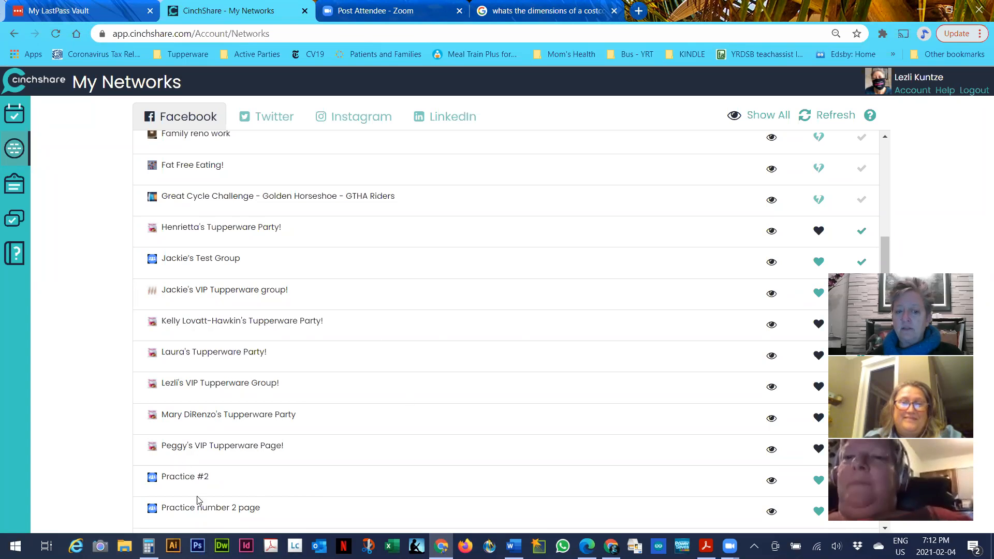
pyautogui.scroll(-4, 251, 481)
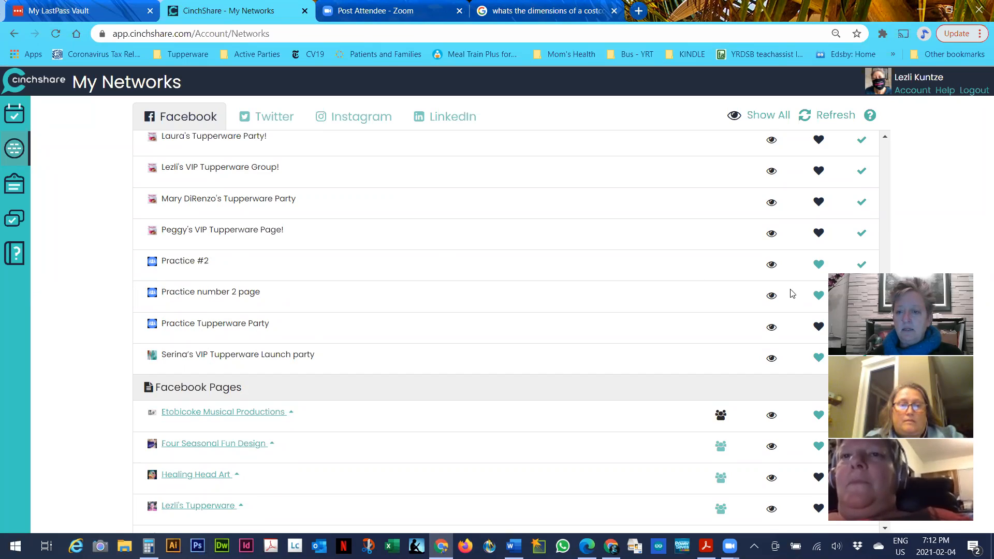
pyautogui.click(818, 295)
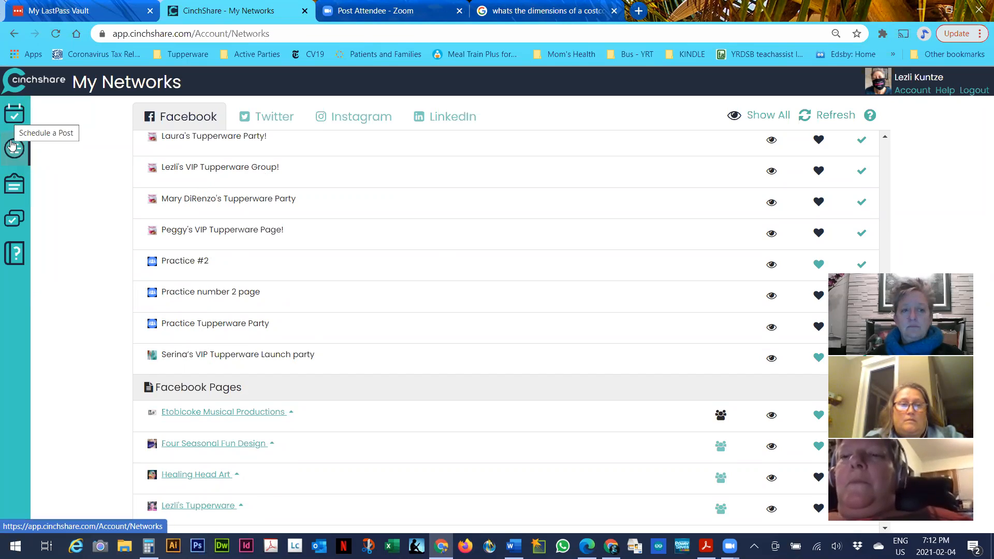
# Copy the first upcoming Fresh & Pure Ice Trays post into the Schedule a Post form
pyautogui.click(14, 114)
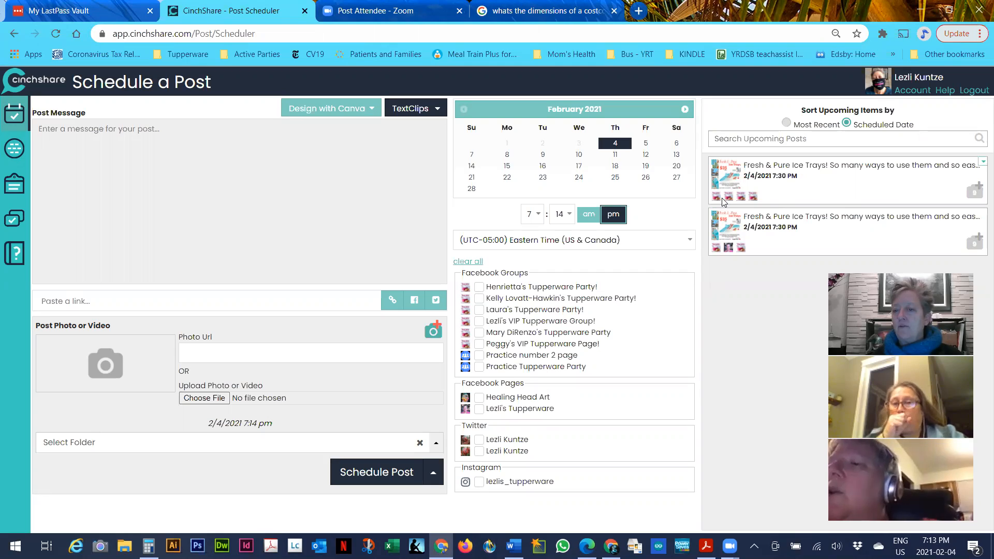
pyautogui.moveTo(717, 201)
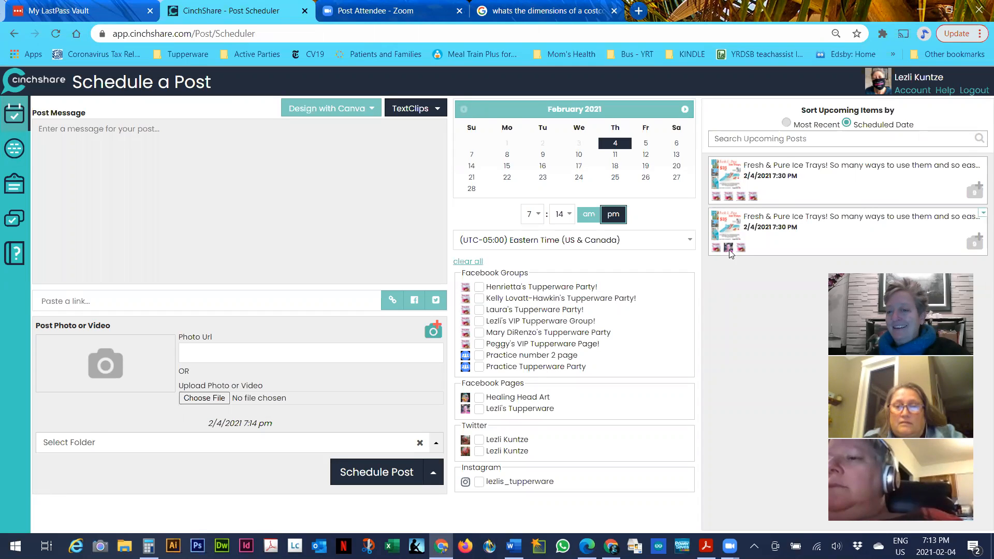
pyautogui.moveTo(728, 248)
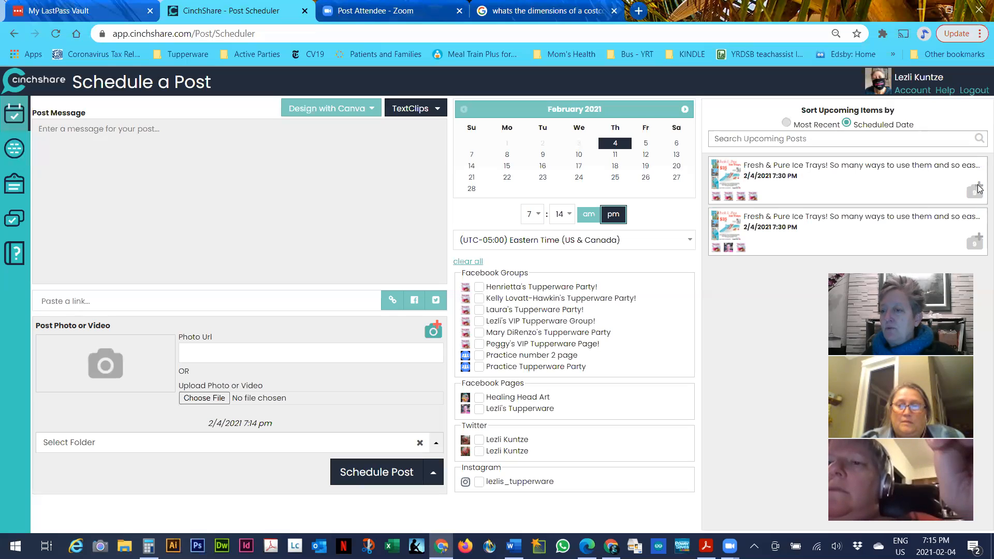
pyautogui.click(981, 164)
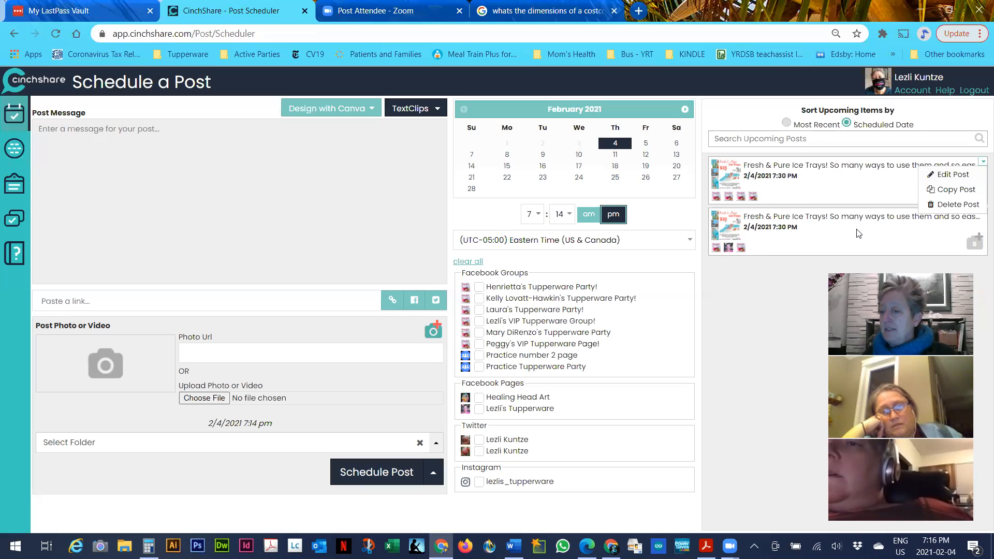
pyautogui.click(947, 194)
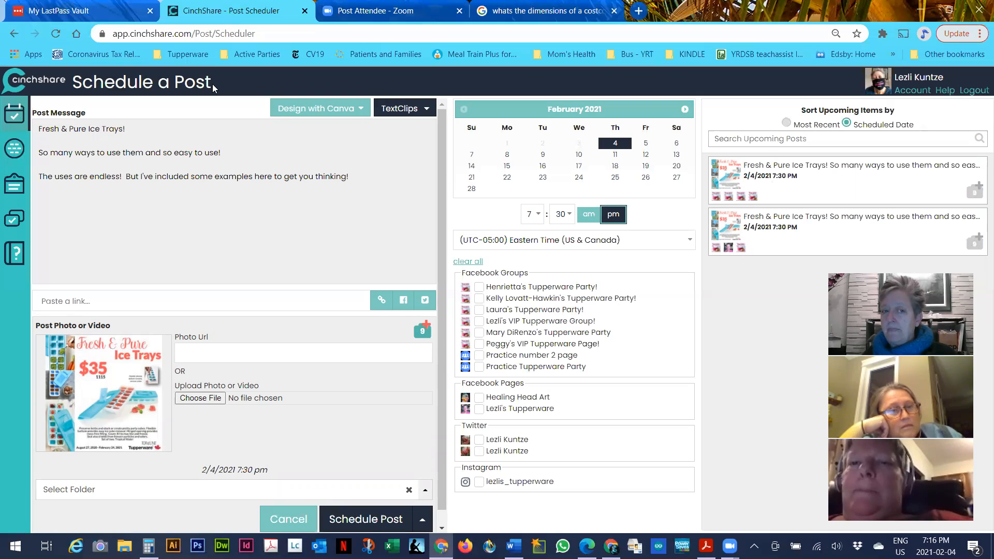
# Add a new line of placeholder text 'jkdhfiaue;nakj' below the copied message
pyautogui.click(383, 177)
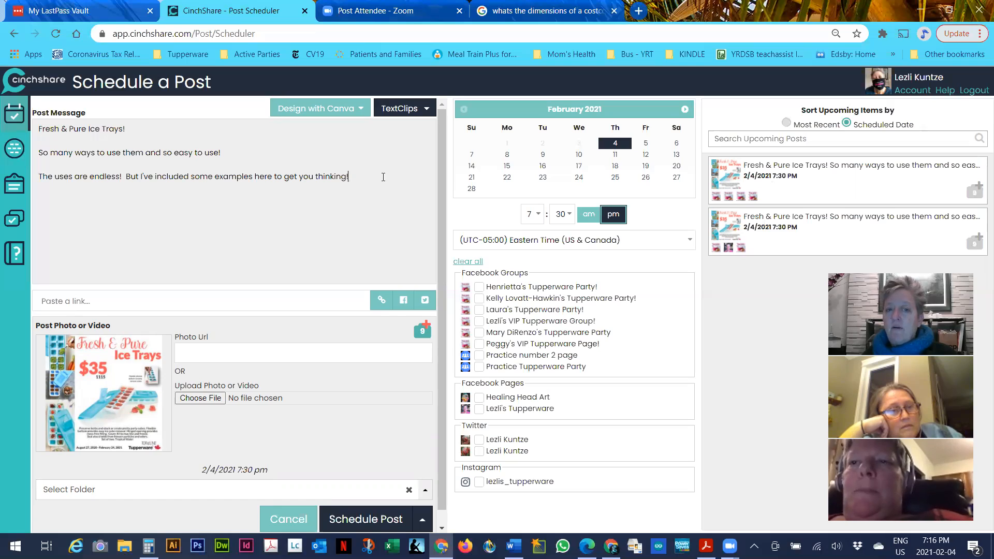
pyautogui.press('Return')
pyautogui.press('Return')
pyautogui.write('jkdh')
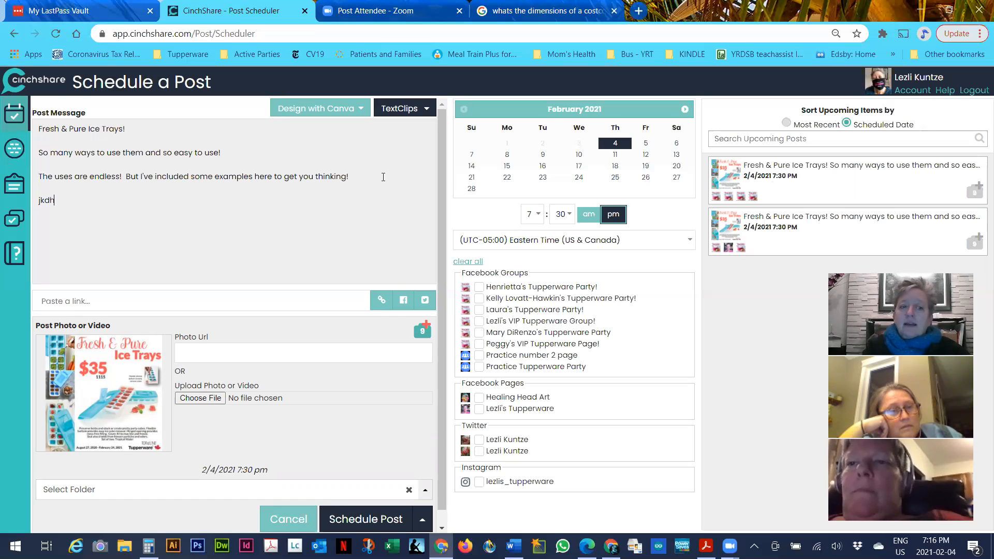
pyautogui.write('fiaue;nakj')
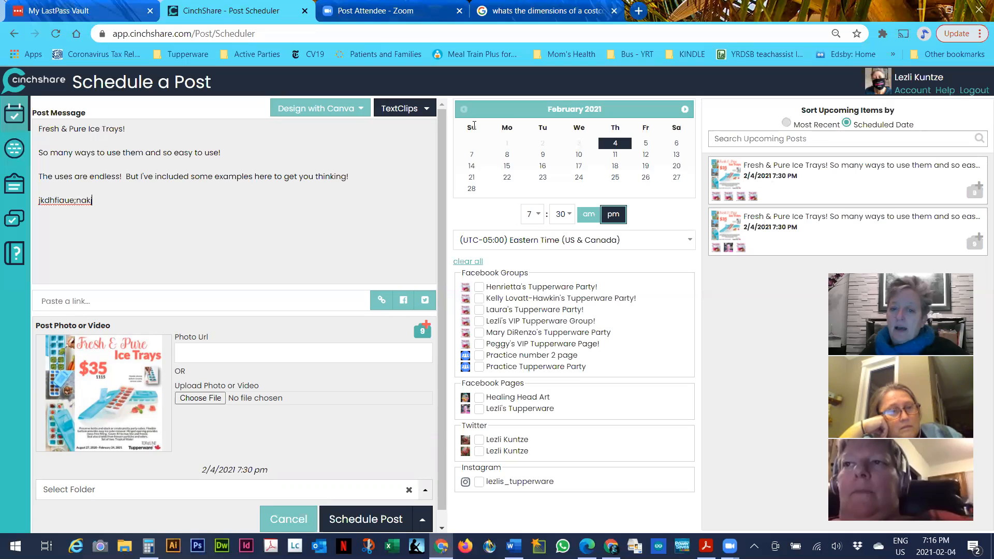
# Add the Practice Tupperware Party group, file it under Saved > Generic Party Posts, and schedule it
pyautogui.click(479, 366)
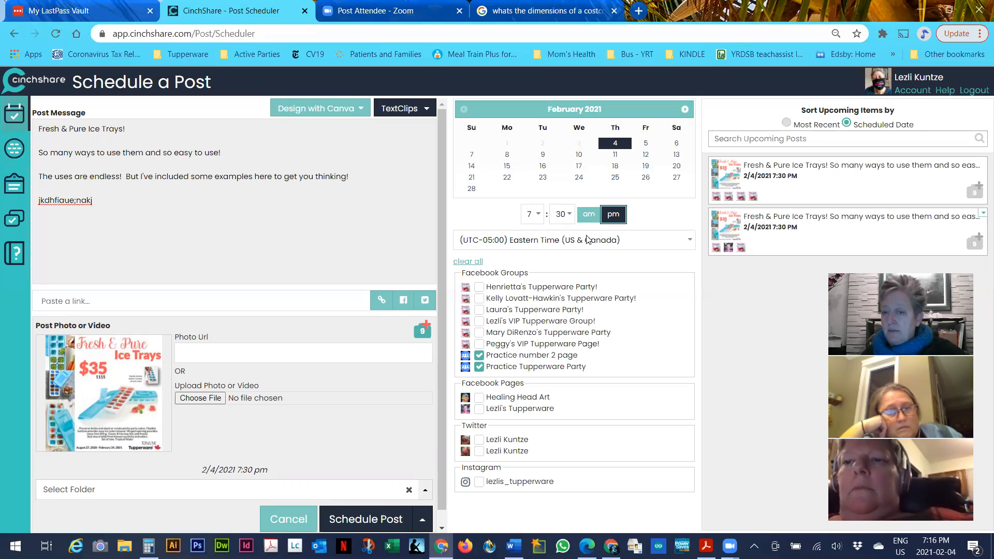
pyautogui.click(234, 497)
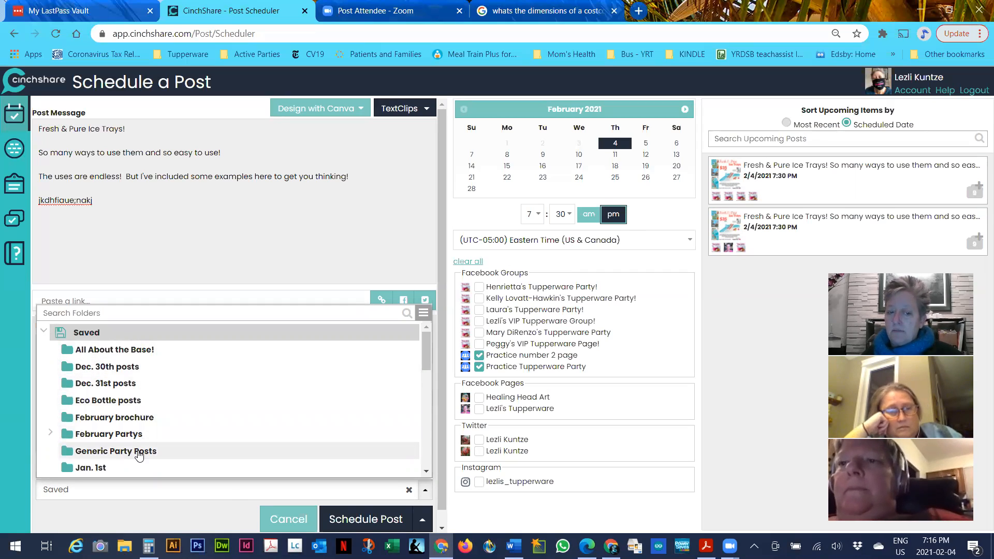
pyautogui.click(138, 451)
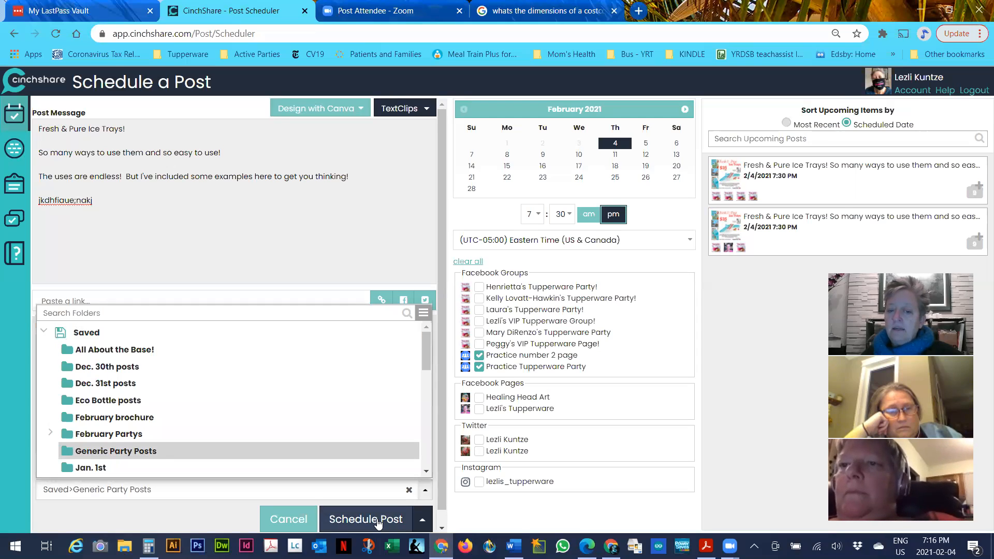
pyautogui.click(378, 522)
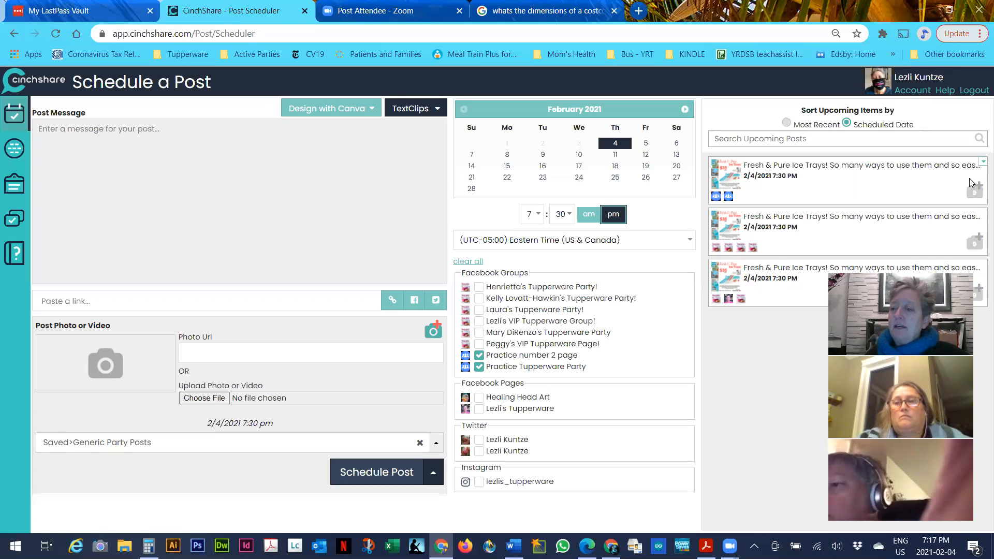
pyautogui.click(982, 163)
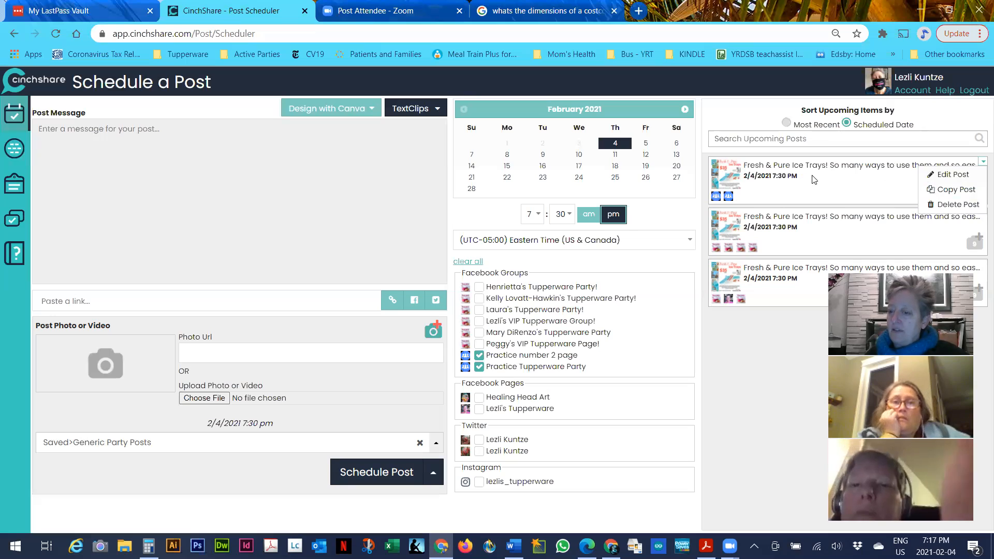
pyautogui.click(763, 369)
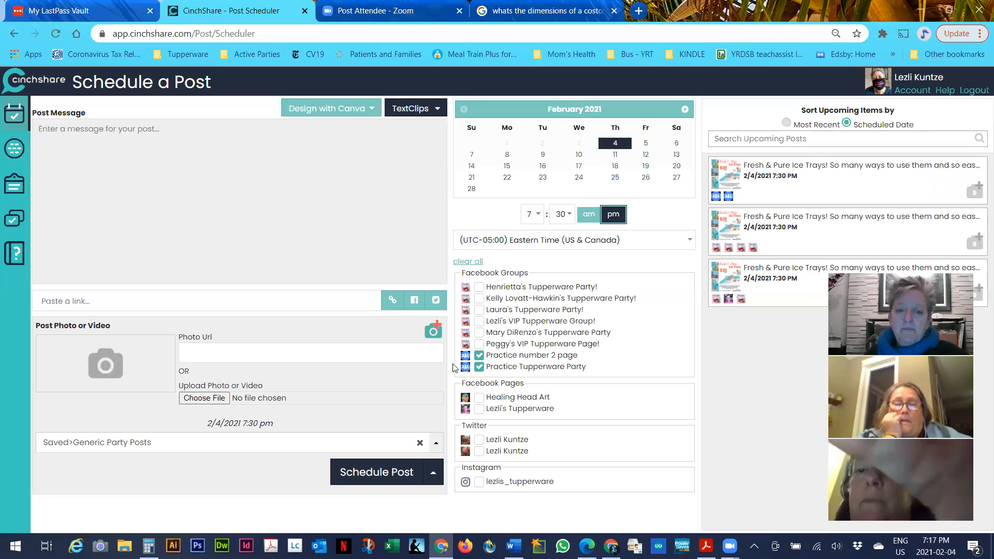
# In the post library, select catalog item 8, the host-special containers, and send it to the scheduler
pyautogui.click(15, 220)
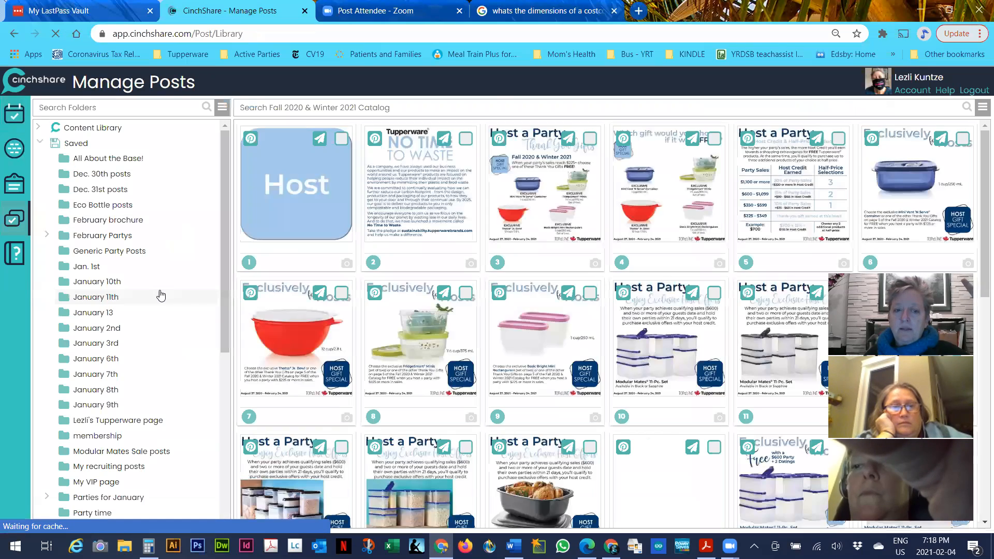
pyautogui.scroll(-2, 160, 291)
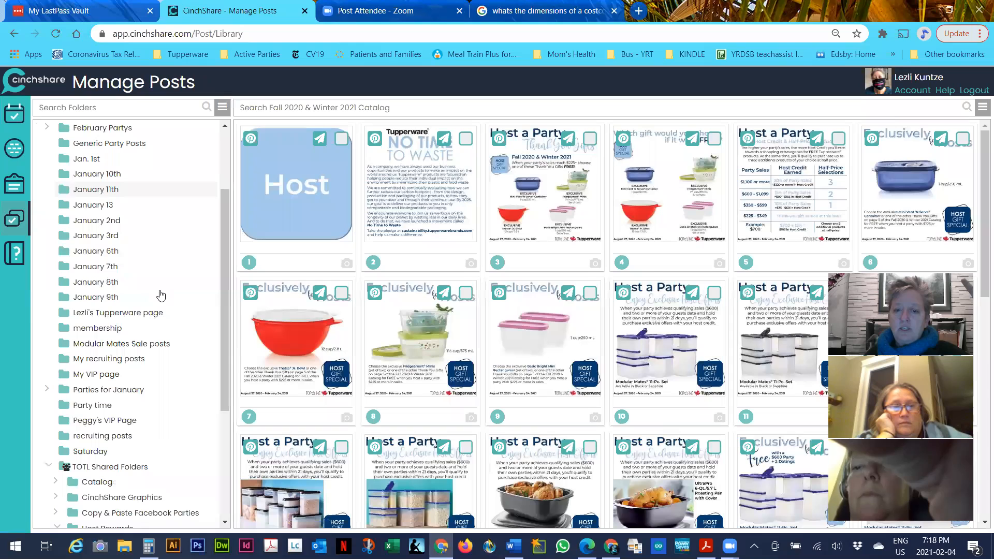
pyautogui.click(467, 293)
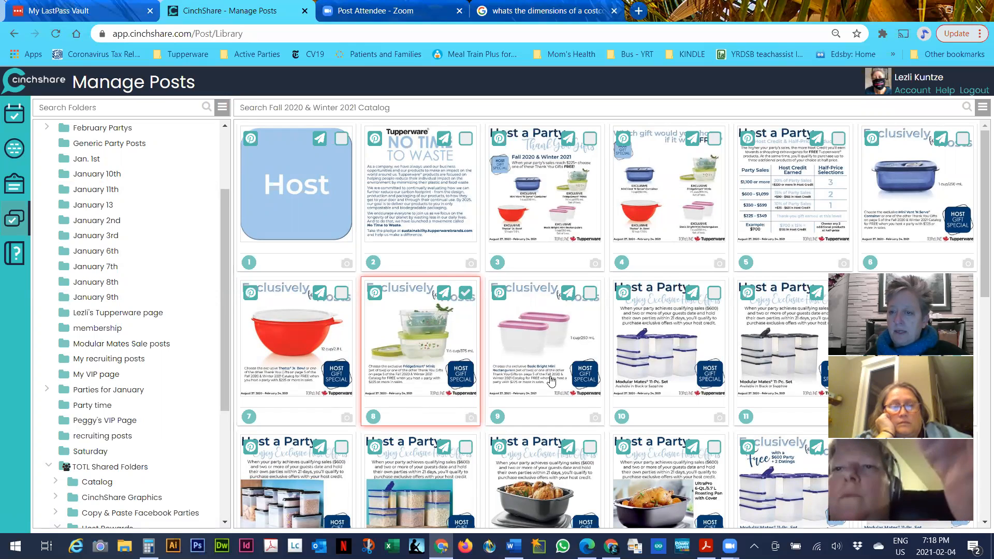
pyautogui.click(983, 110)
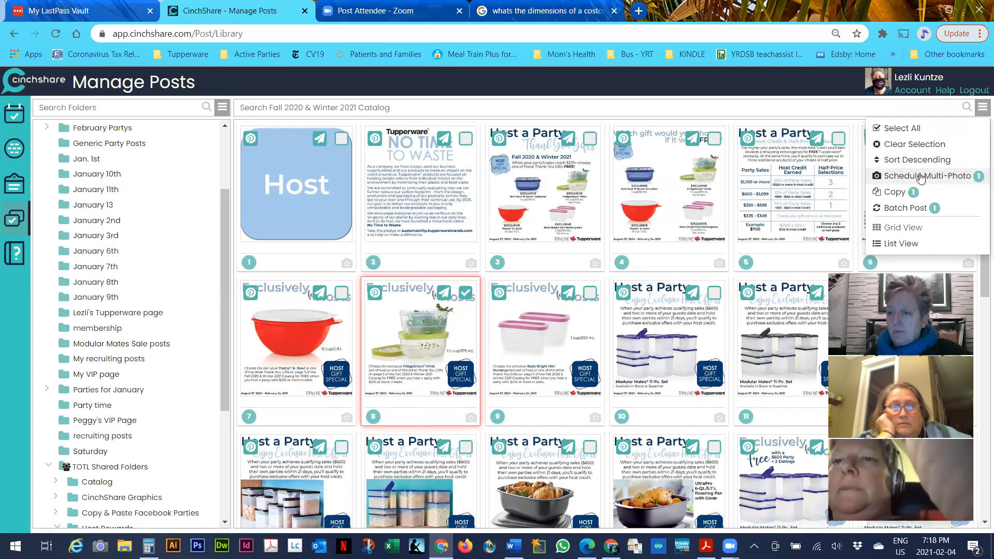
pyautogui.click(444, 296)
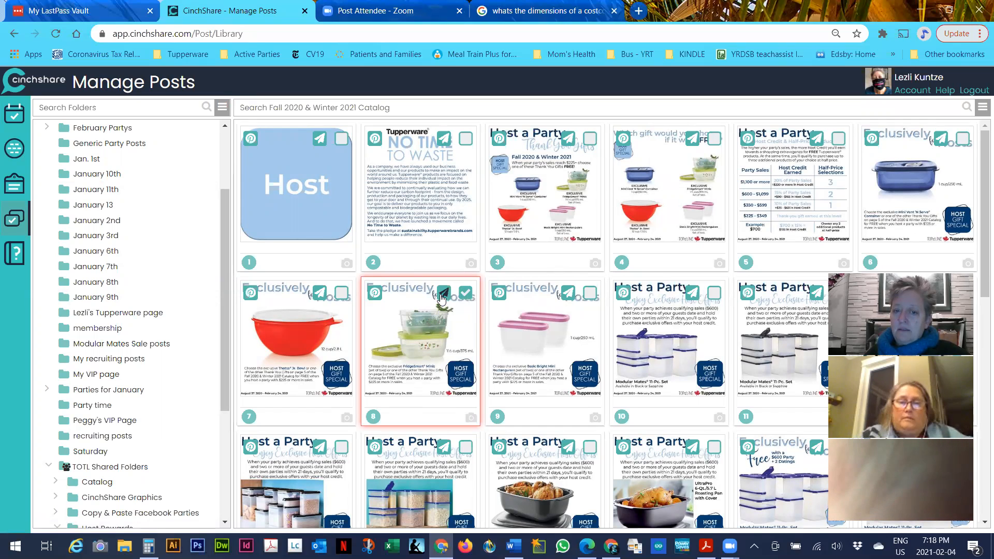
pyautogui.click(443, 297)
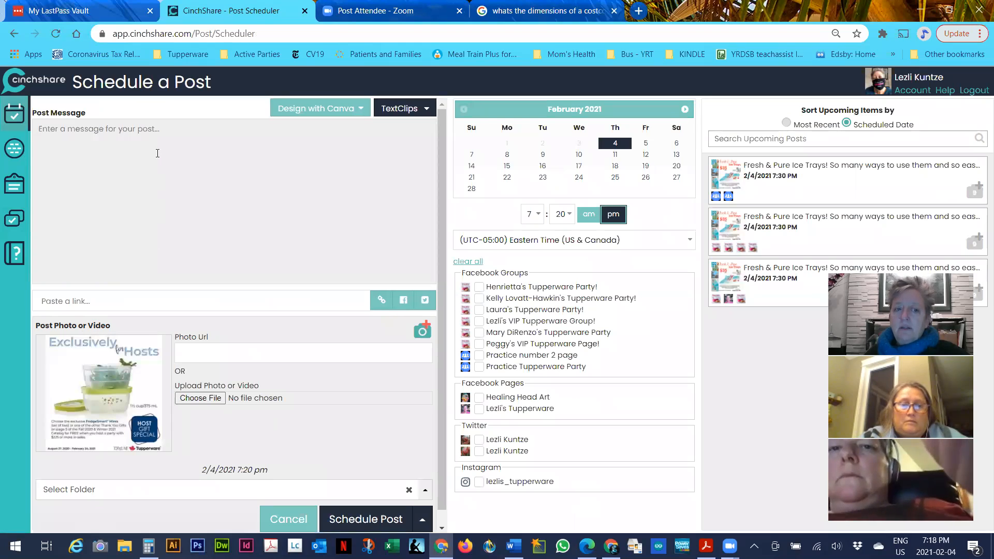
# Add placeholder text 'fkjsadlfjaoiefaon' and set the post's scheduled minutes to 34
pyautogui.write('fkjsadlfjaoiefaon')
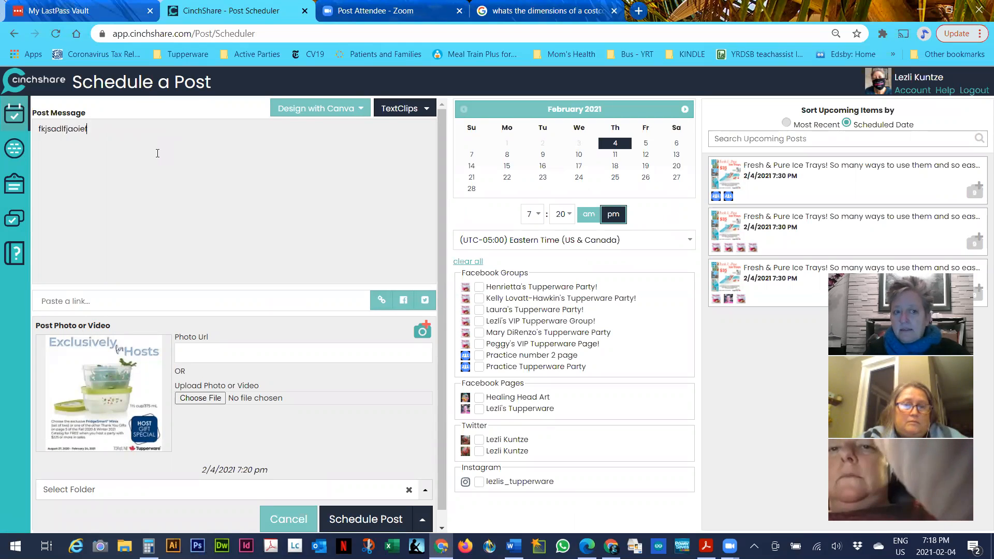
pyautogui.click(562, 216)
pyautogui.click(544, 470)
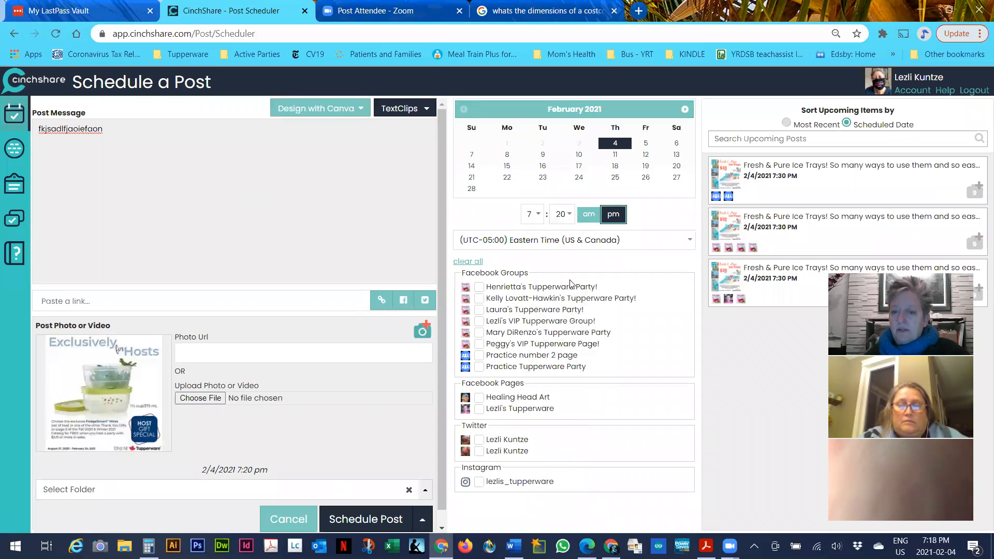
pyautogui.click(560, 217)
pyautogui.scroll(-5, 570, 265)
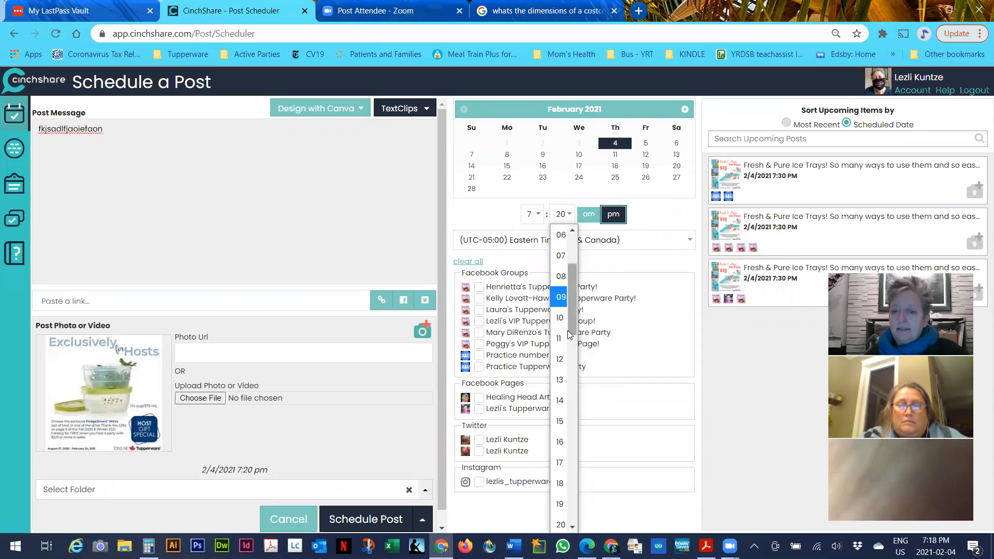
pyautogui.scroll(-2, 580, 383)
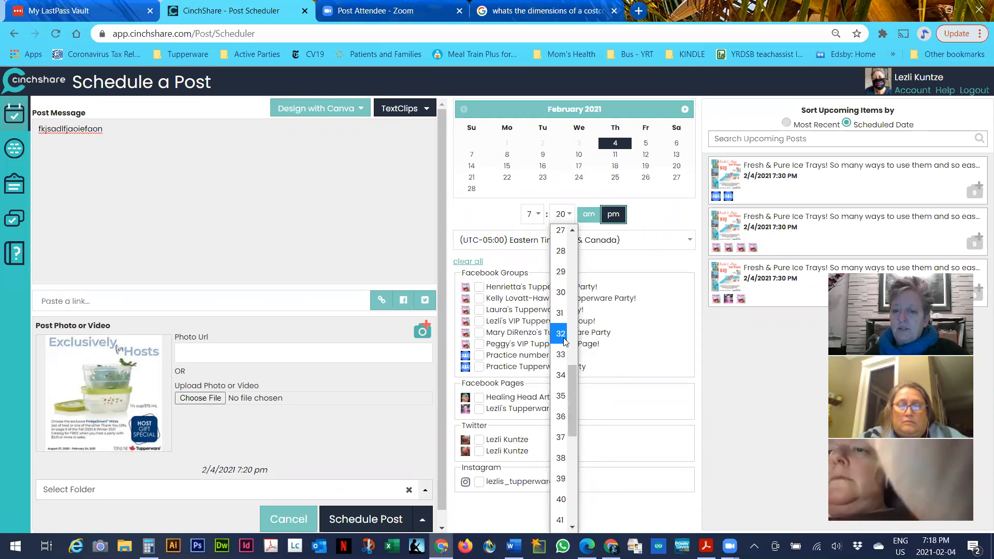
pyautogui.click(561, 378)
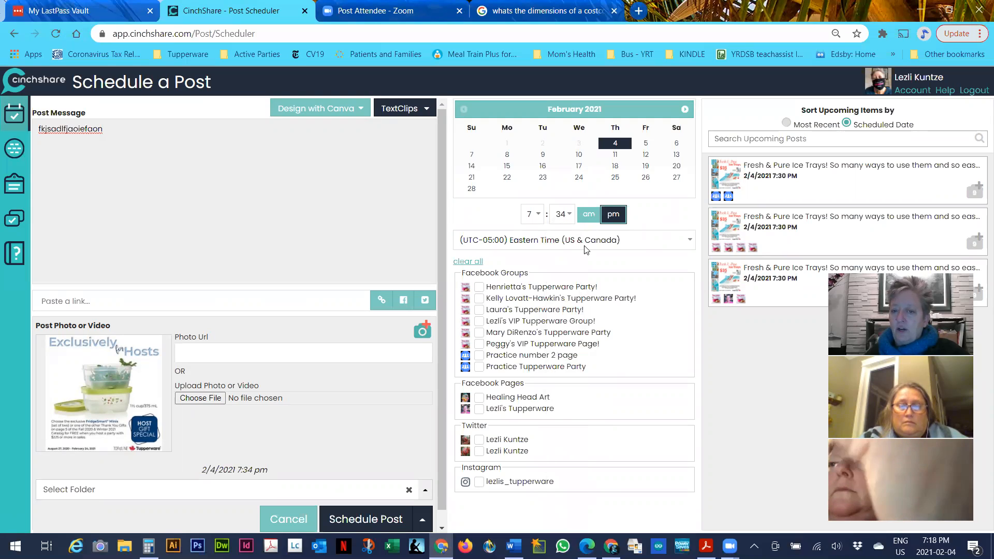
# Tick Practice number 2 and Practice Tupperware Party, file under Generic Party Posts, and schedule
pyautogui.click(479, 356)
pyautogui.click(479, 367)
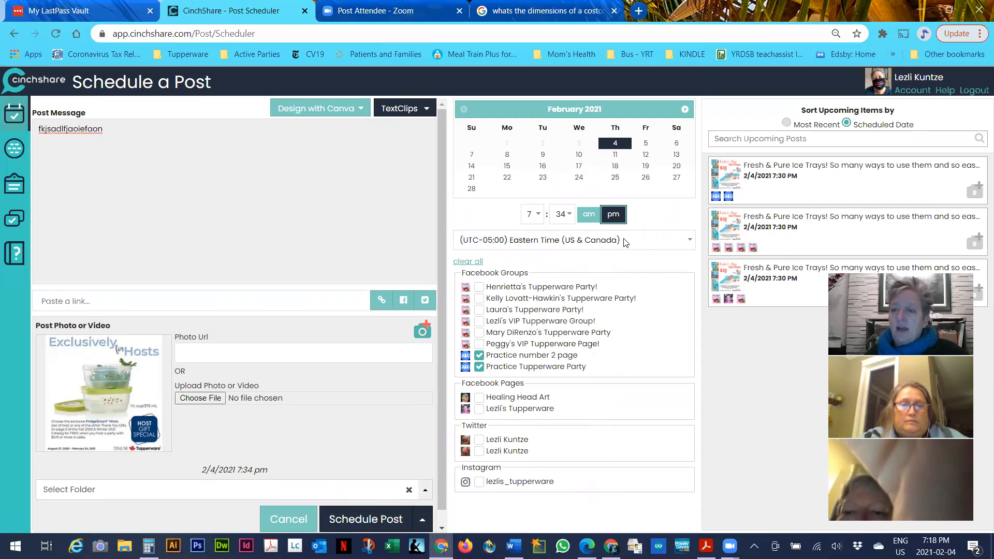
pyautogui.click(304, 491)
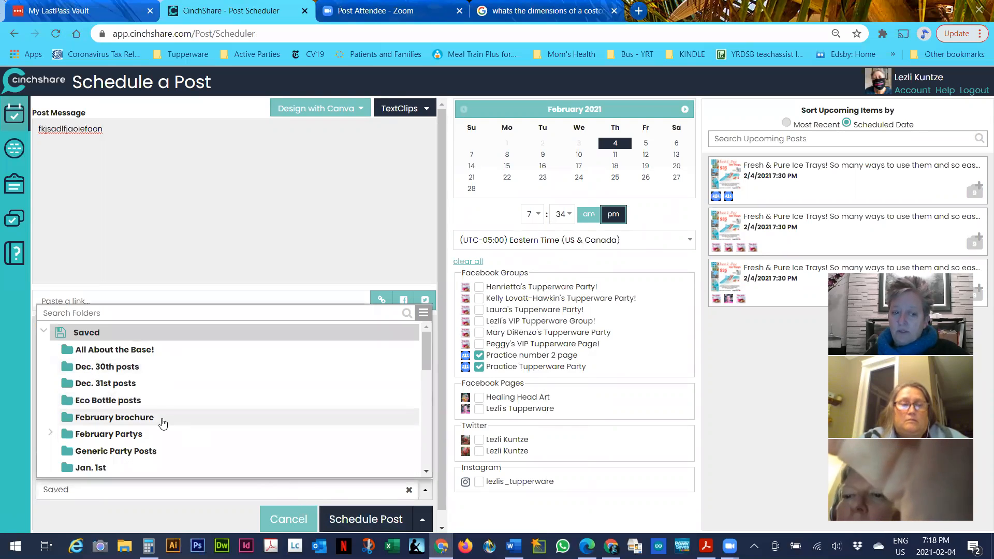
pyautogui.click(162, 452)
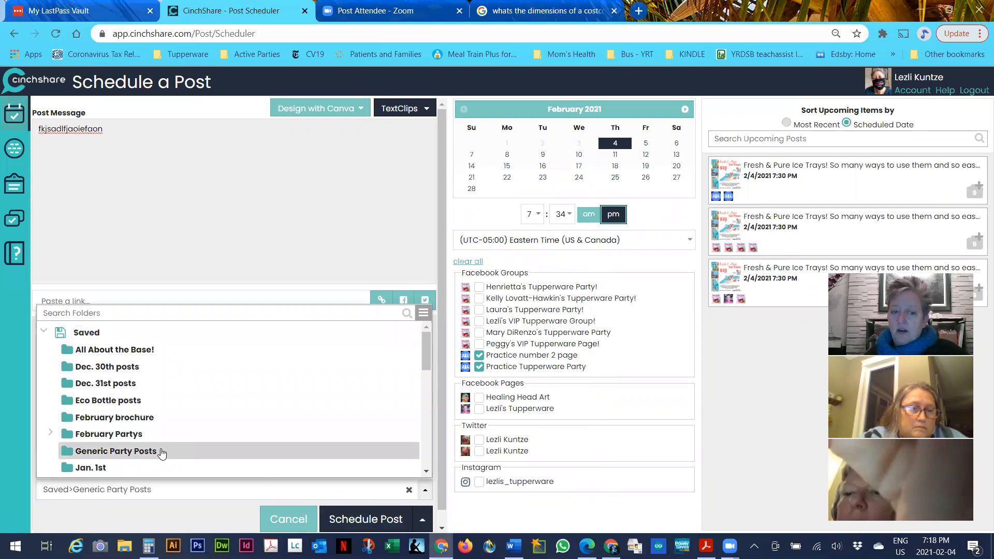
pyautogui.click(382, 520)
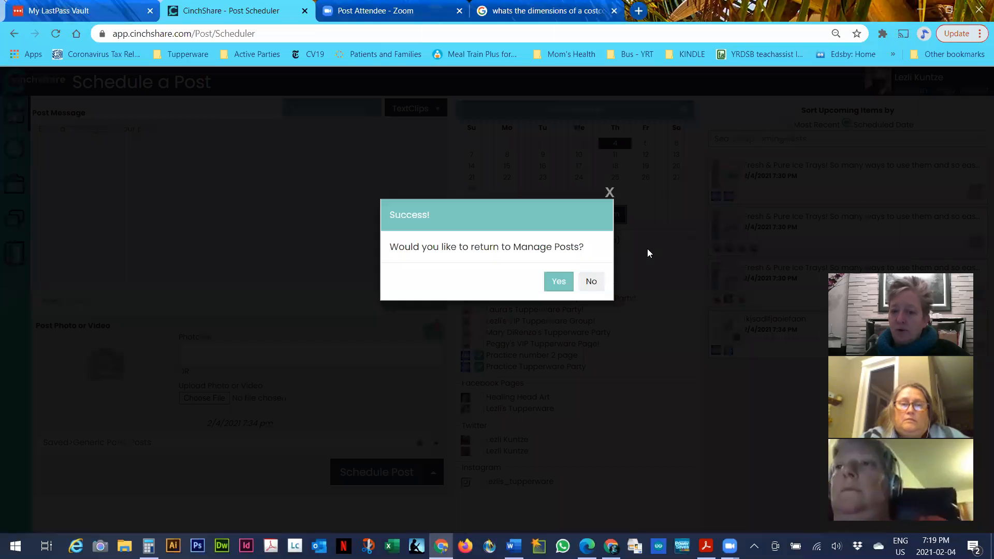
# Go to Manage Posts, select the Thatsa Bowls post (item 8), and copy it into a new post
pyautogui.click(559, 282)
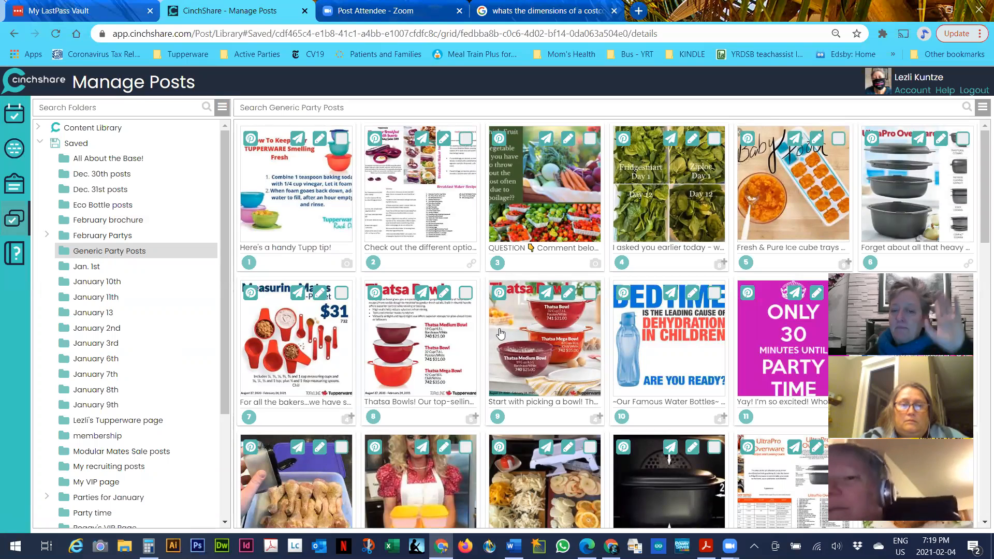
pyautogui.click(466, 295)
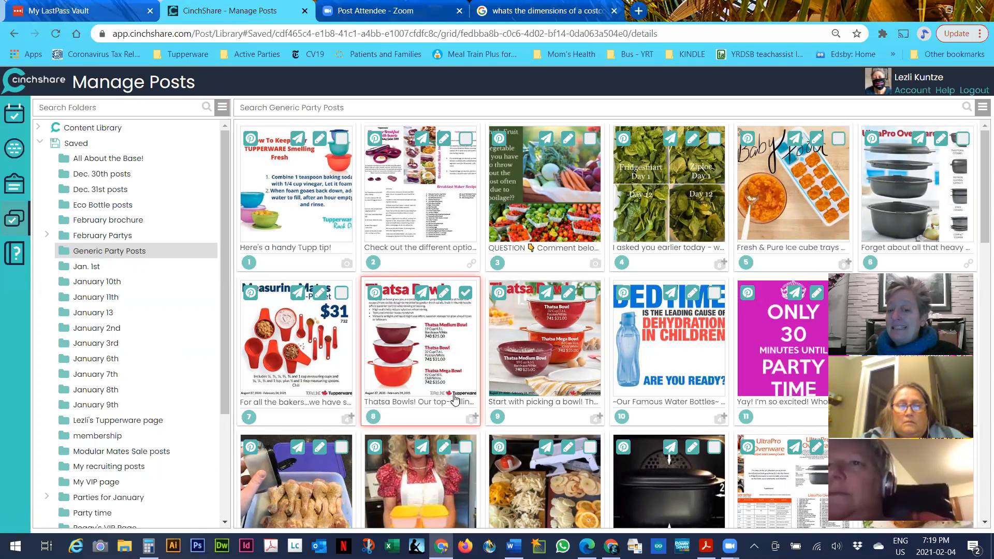
pyautogui.click(423, 297)
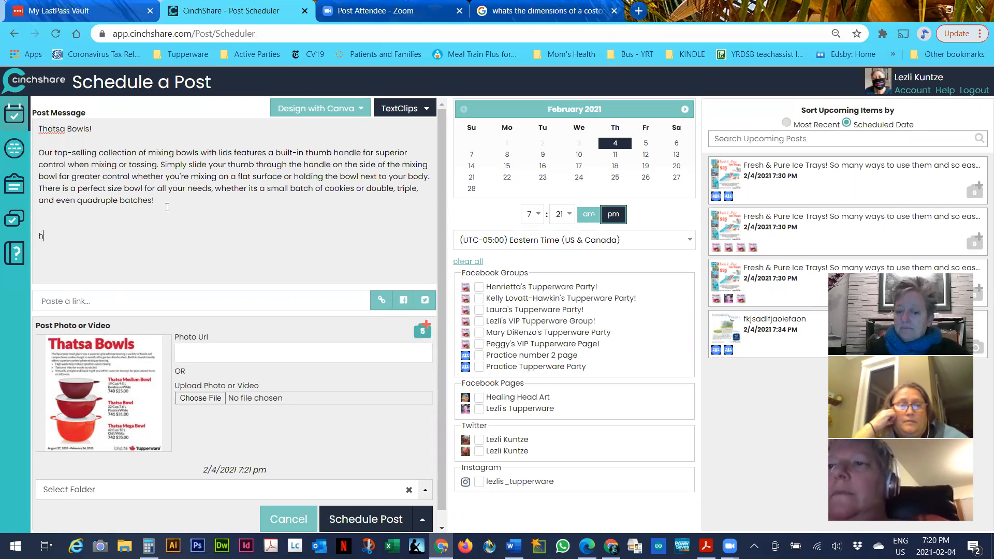
# Type placeholder link text below the Thatsa Bowls message and bring up the +5 Additional Photos
pyautogui.write('lhdsfjaeif')
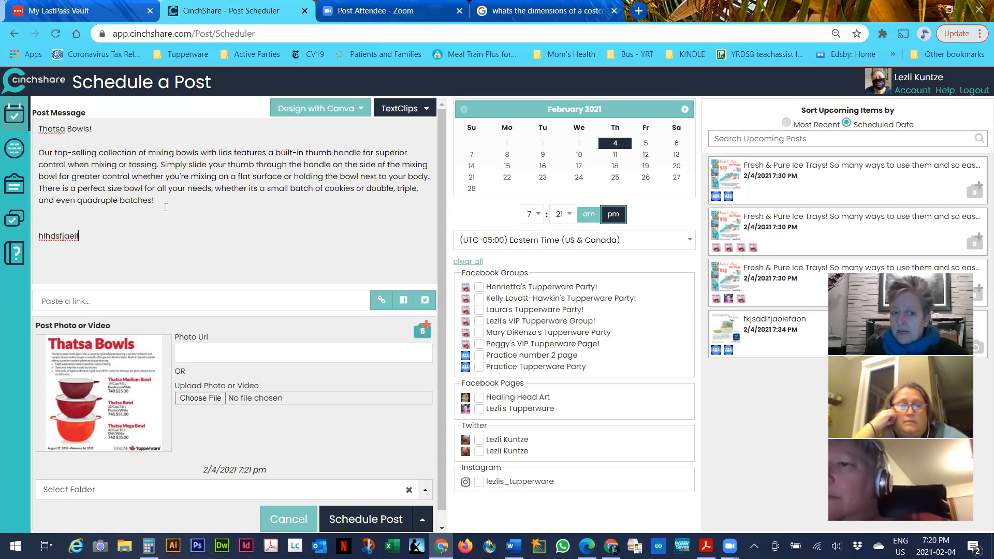
pyautogui.press('BackSpace')
pyautogui.press('BackSpace')
pyautogui.press('BackSpace')
pyautogui.press('BackSpace')
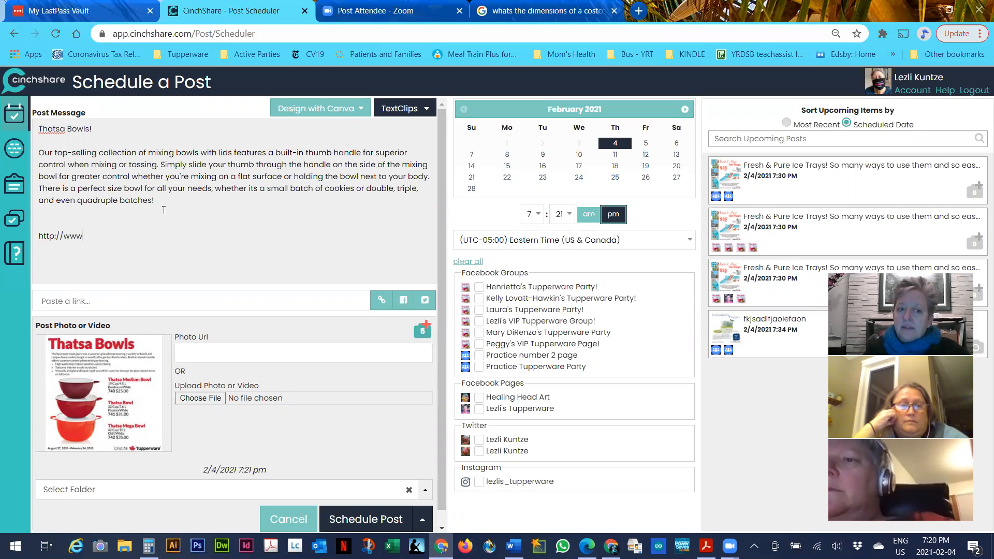
pyautogui.write('.jdlfj;aofoo')
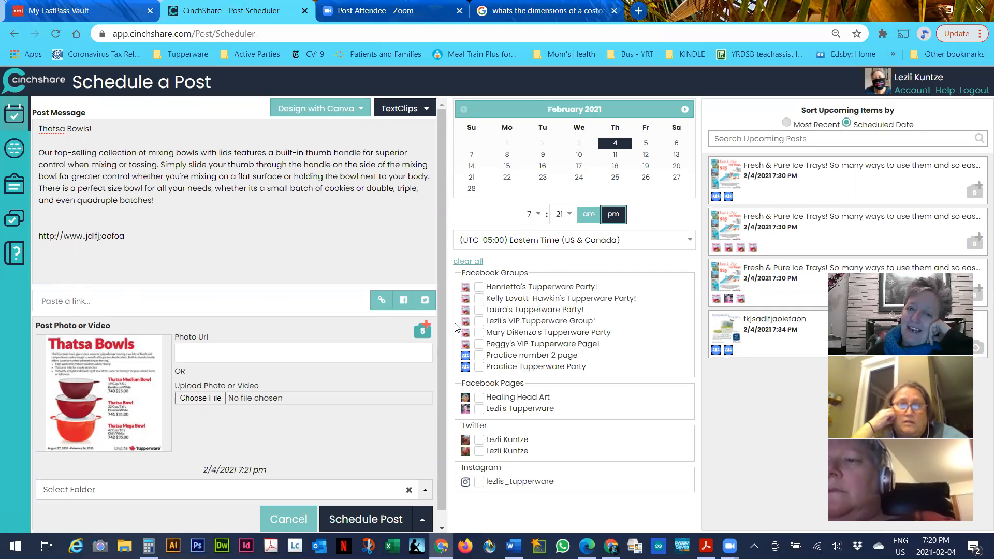
pyautogui.click(420, 334)
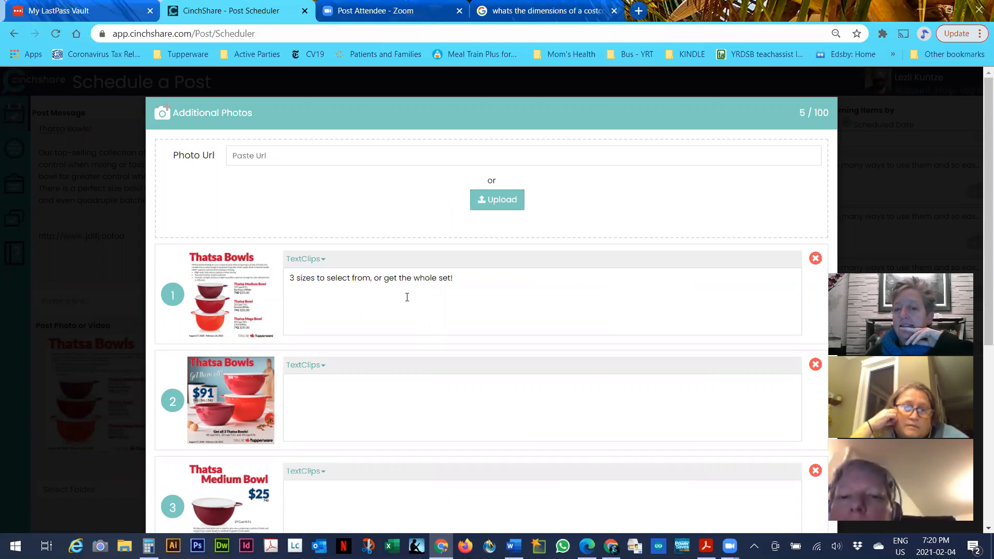
# Scroll through the five bowl photos, click into the Thatsa Mega Bowl caption, and close the dialog
pyautogui.scroll(-4, 407, 297)
pyautogui.scroll(2, 406, 295)
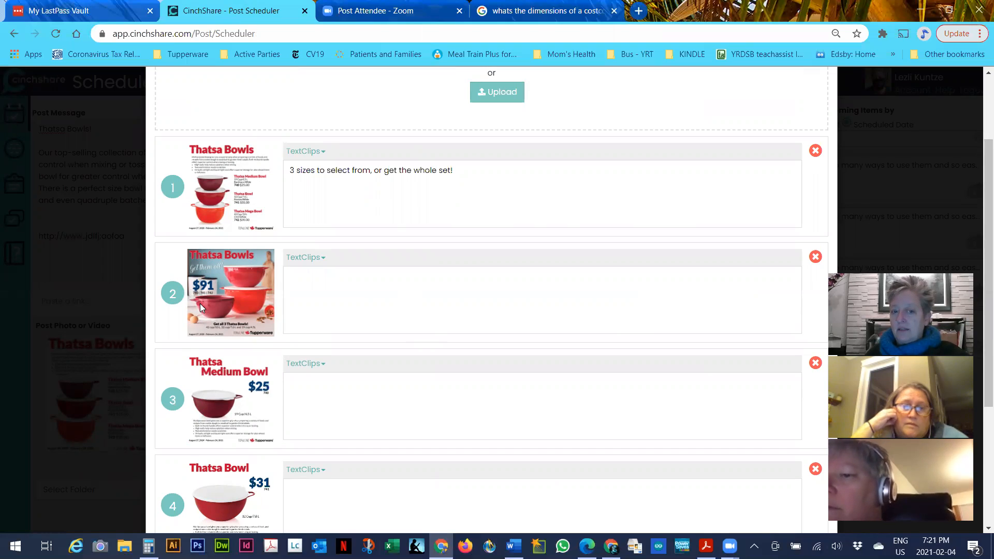
pyautogui.scroll(-2, 256, 322)
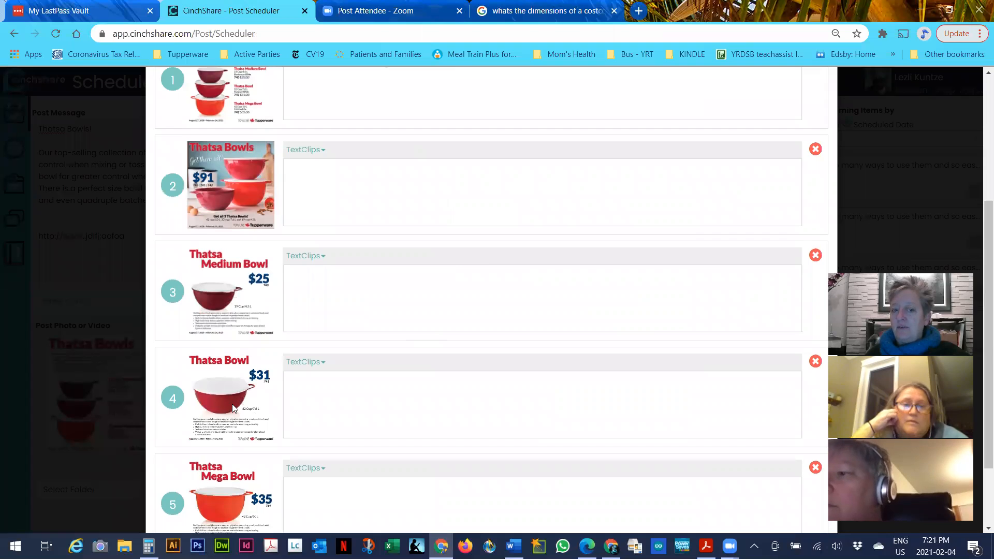
pyautogui.scroll(-2, 233, 408)
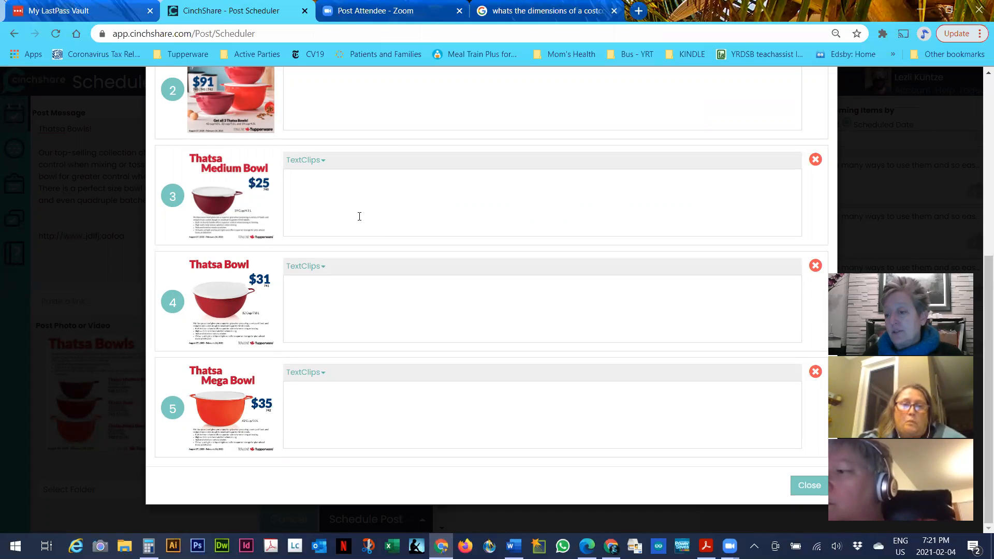
pyautogui.click(401, 406)
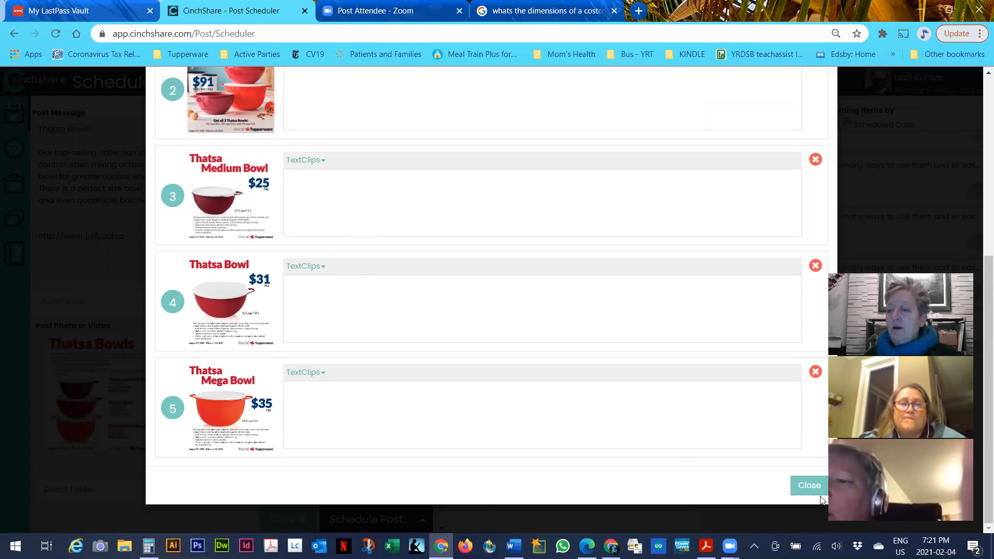
pyautogui.click(810, 485)
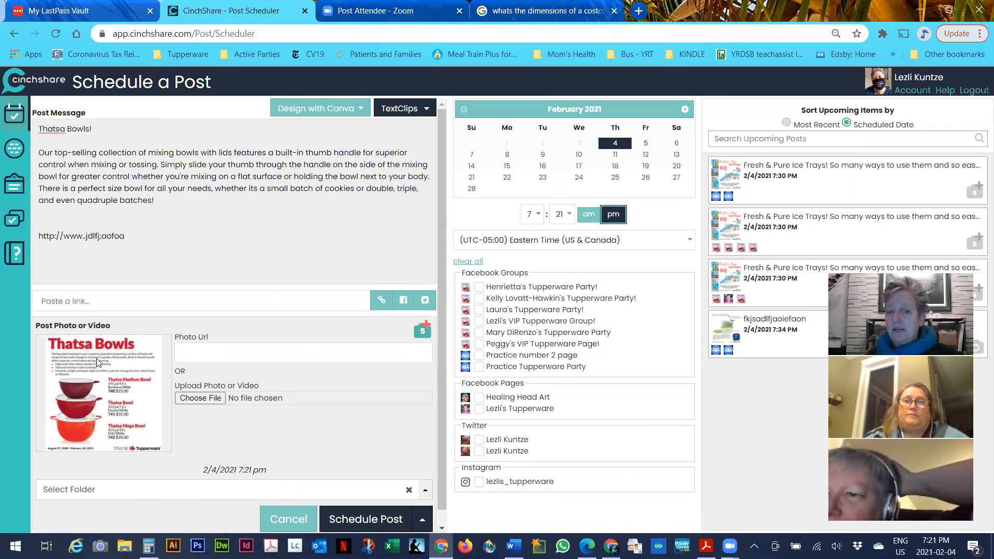
# Reopen the +5 Additional Photos, scroll through the five bowl images, and choose to upload another photo
pyautogui.click(419, 338)
pyautogui.scroll(-4, 542, 284)
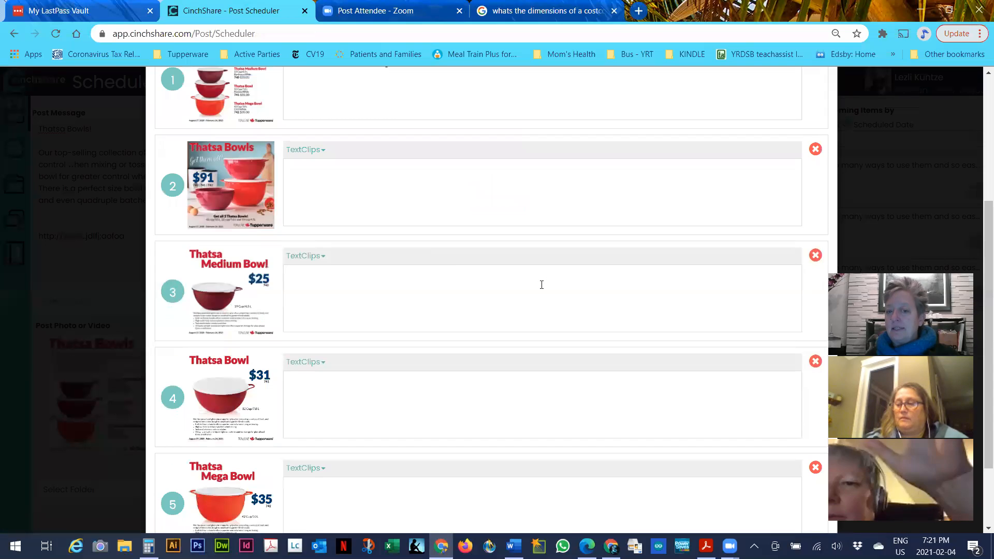
pyautogui.scroll(2, 542, 285)
pyautogui.scroll(-2, 542, 285)
pyautogui.scroll(-2, 541, 285)
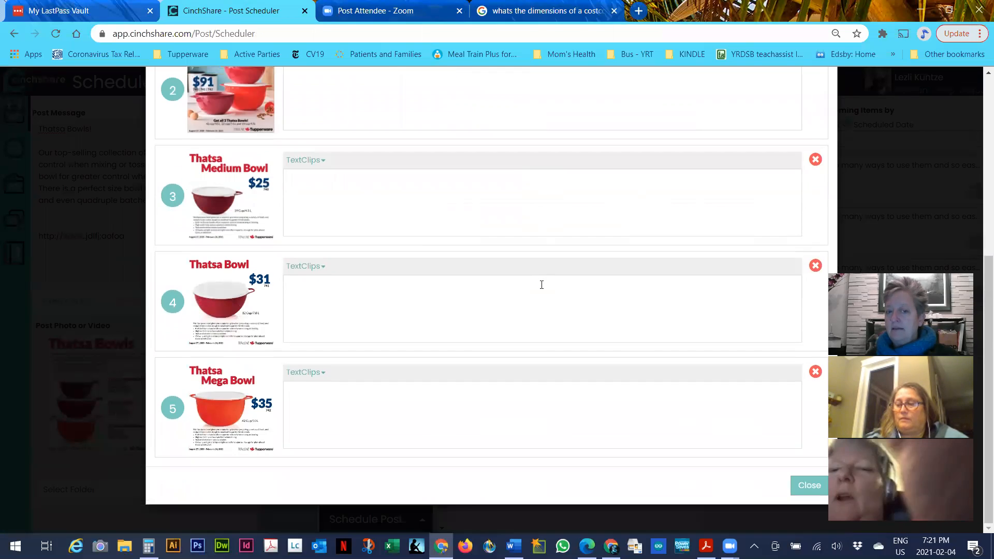
pyautogui.scroll(4, 526, 351)
pyautogui.scroll(-2, 527, 353)
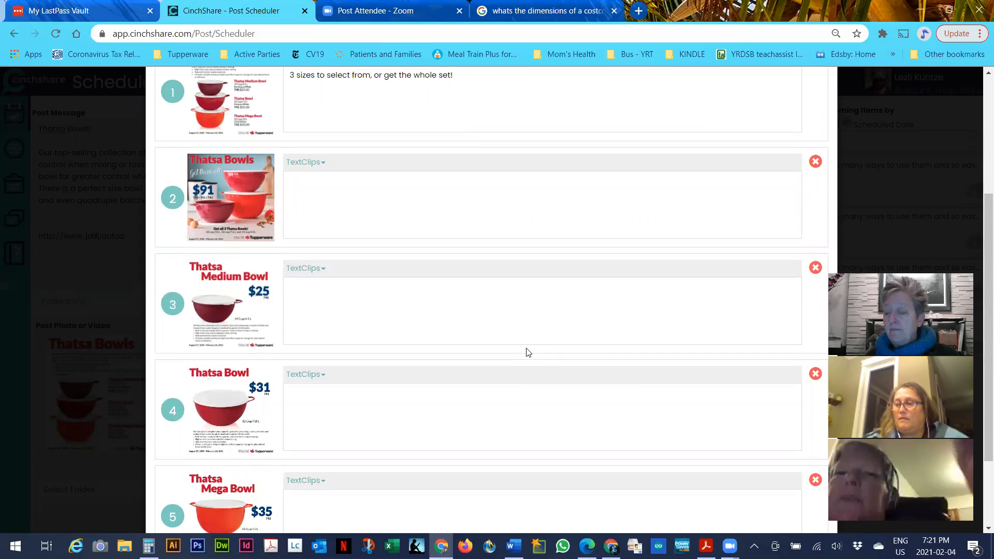
pyautogui.scroll(4, 527, 353)
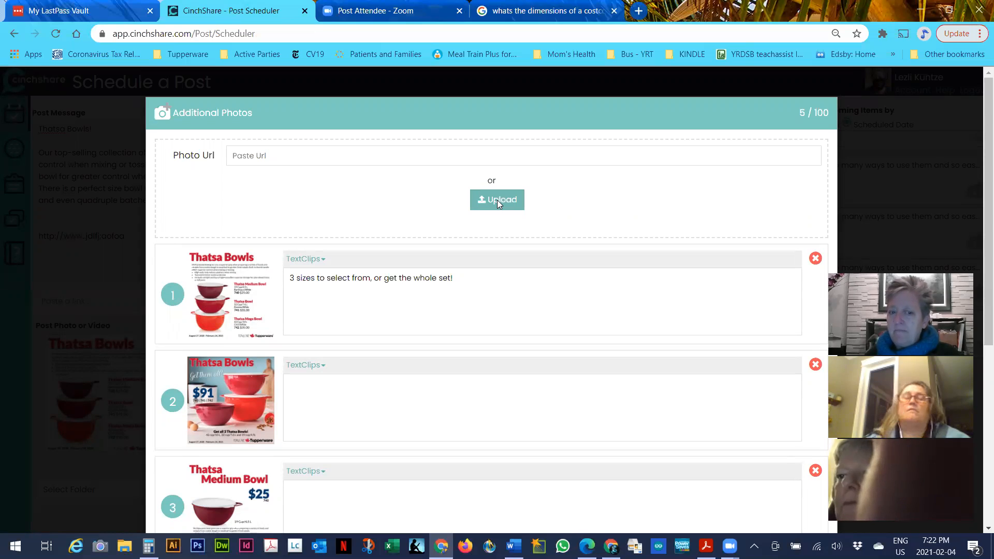
pyautogui.scroll(-6, 458, 338)
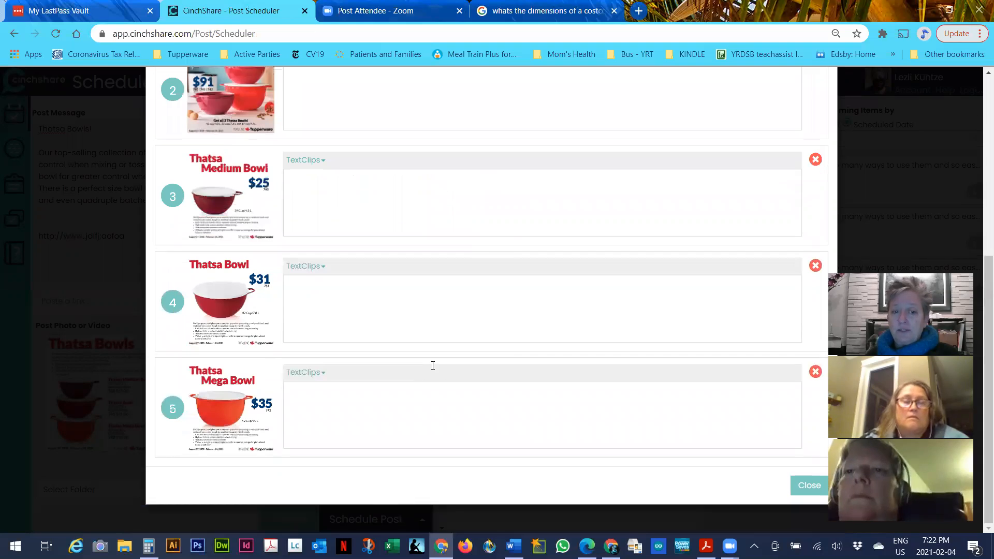
pyautogui.scroll(4, 433, 197)
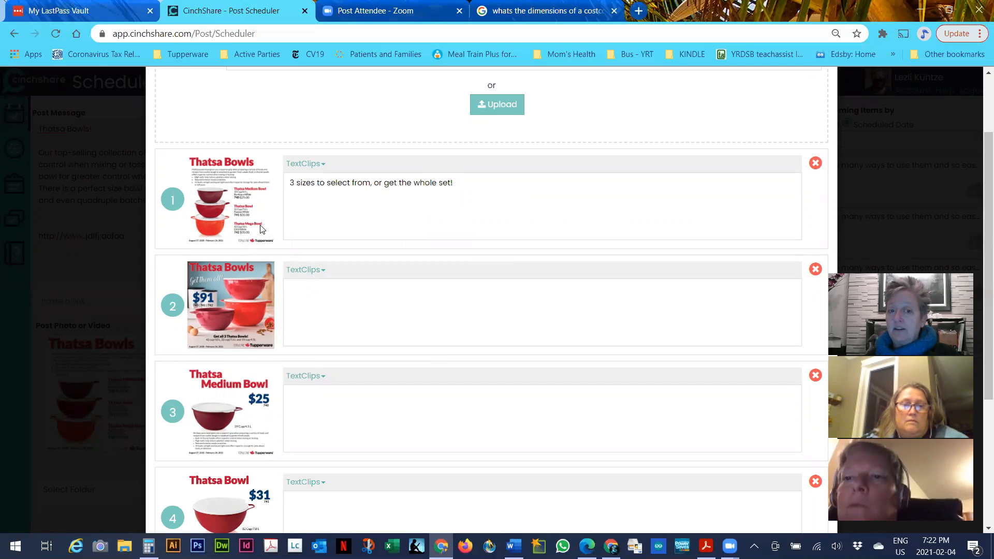
pyautogui.scroll(2, 482, 138)
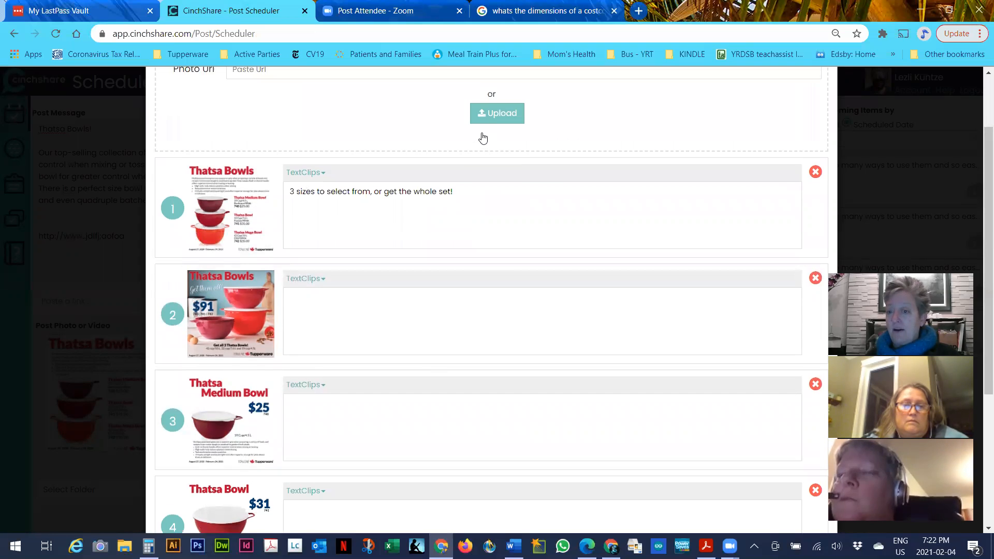
pyautogui.click(503, 204)
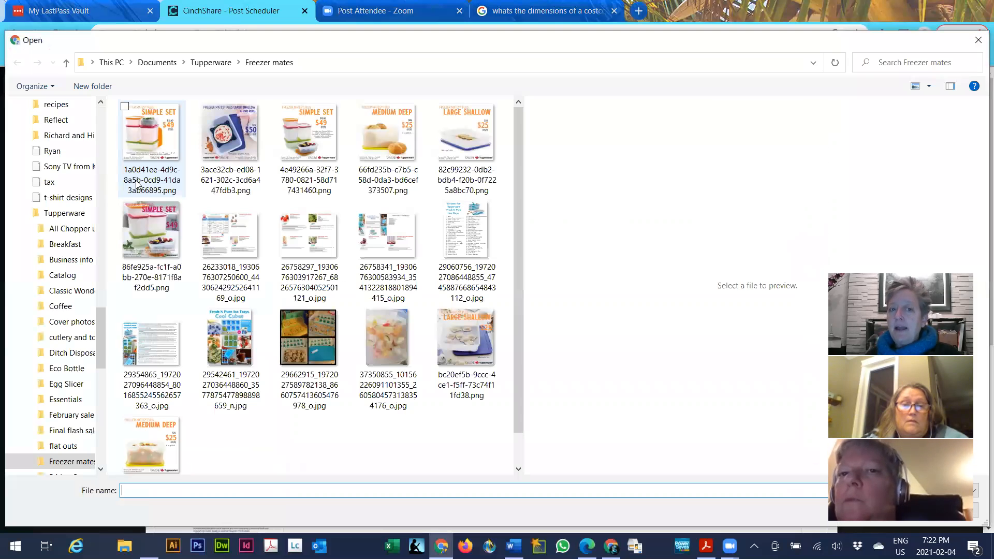
# Go up to Documents > Tupperware and add 017137_666x468.jpg as the sixth photo
pyautogui.click(212, 63)
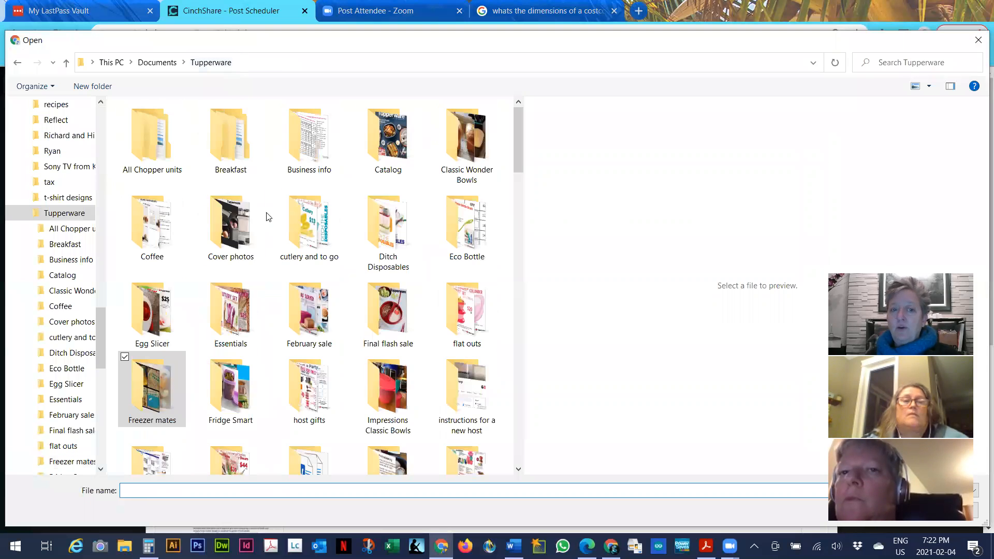
pyautogui.scroll(-5, 392, 235)
pyautogui.scroll(5, 392, 234)
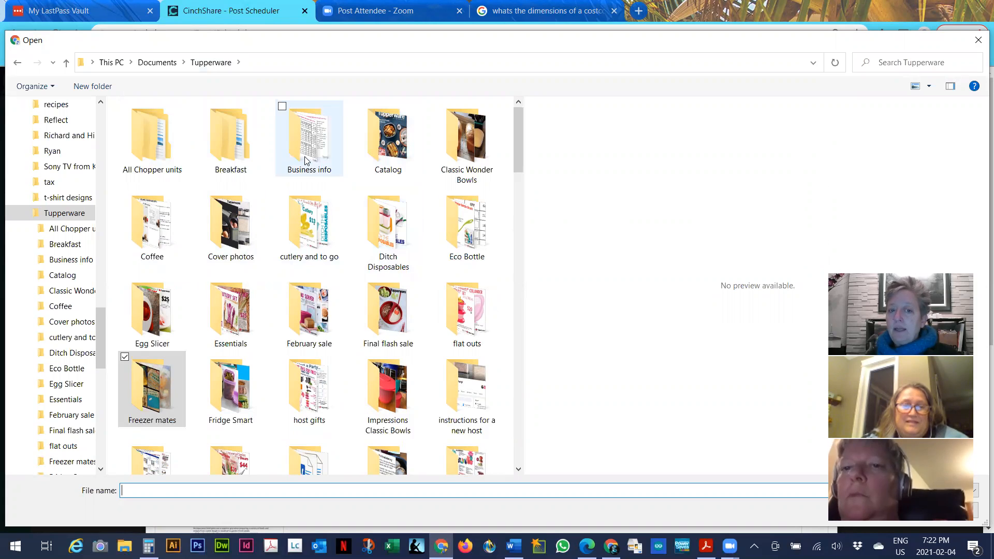
pyautogui.scroll(-10, 391, 252)
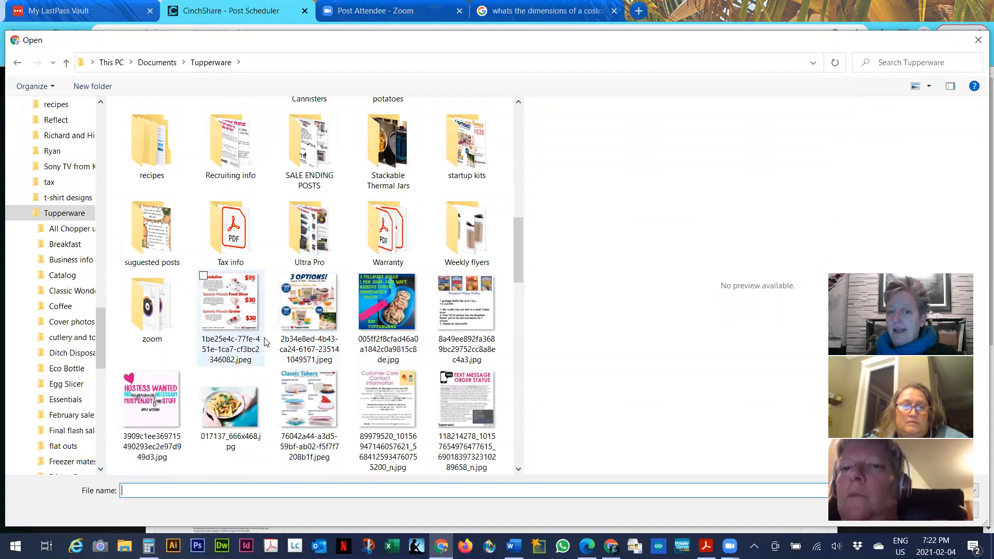
pyautogui.scroll(-3, 223, 331)
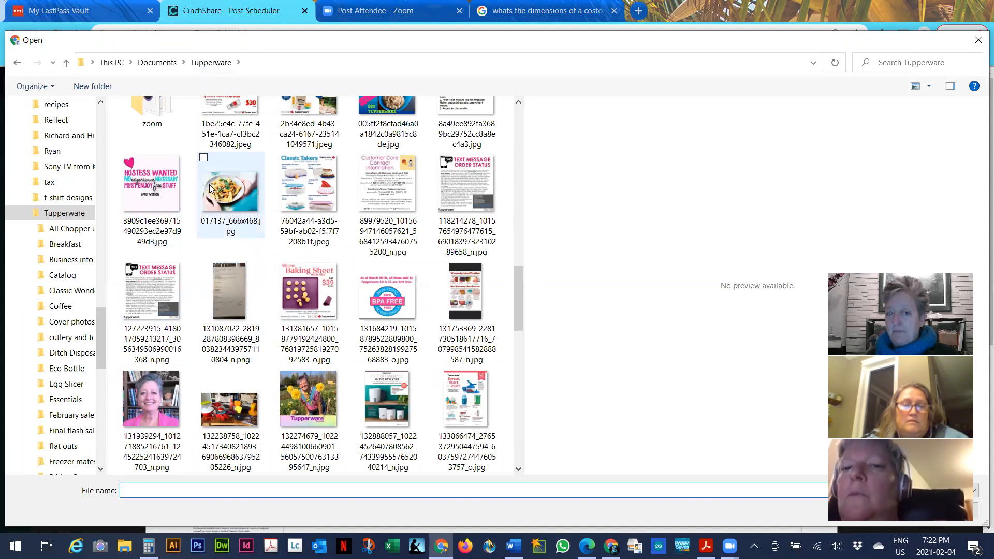
pyautogui.click(236, 193)
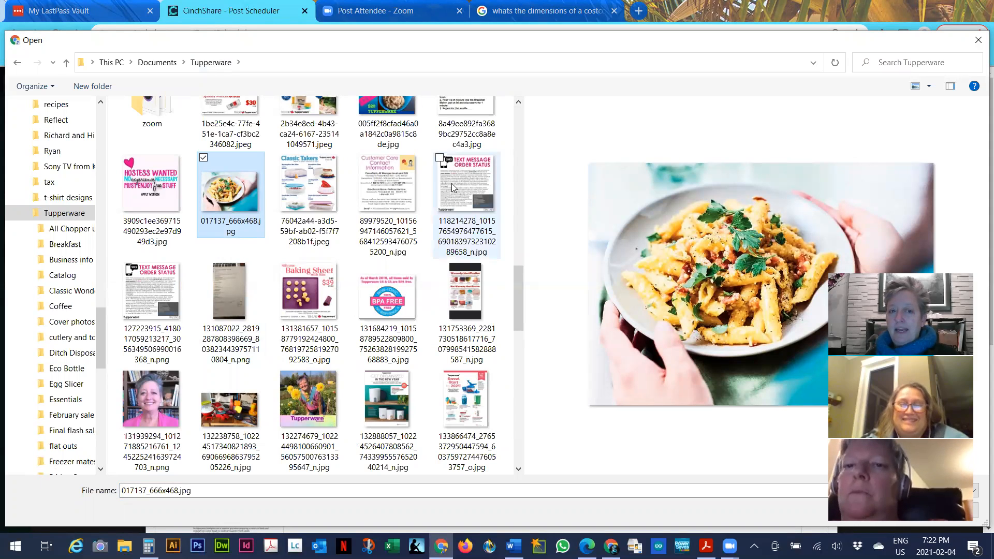
pyautogui.doubleClick(226, 209)
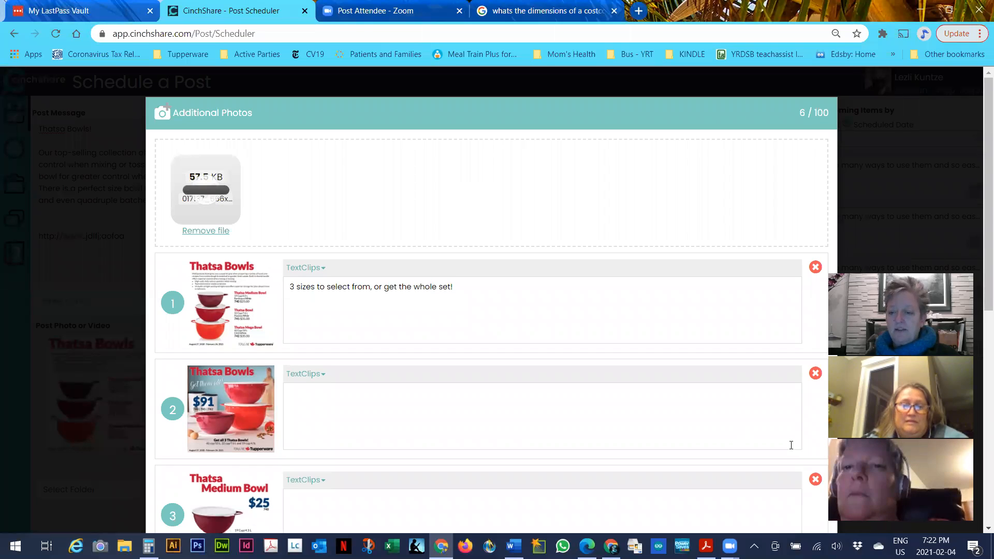
# Drag the pasta photo from slot 6 up to first place, then close the photo ordering list
pyautogui.scroll(-8, 570, 259)
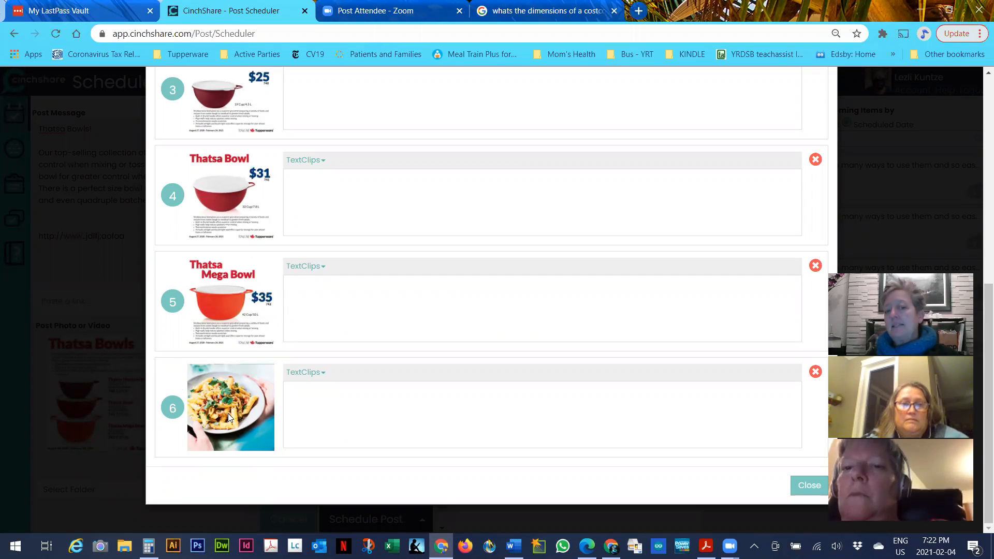
pyautogui.moveTo(231, 413); pyautogui.dragTo(240, 259)
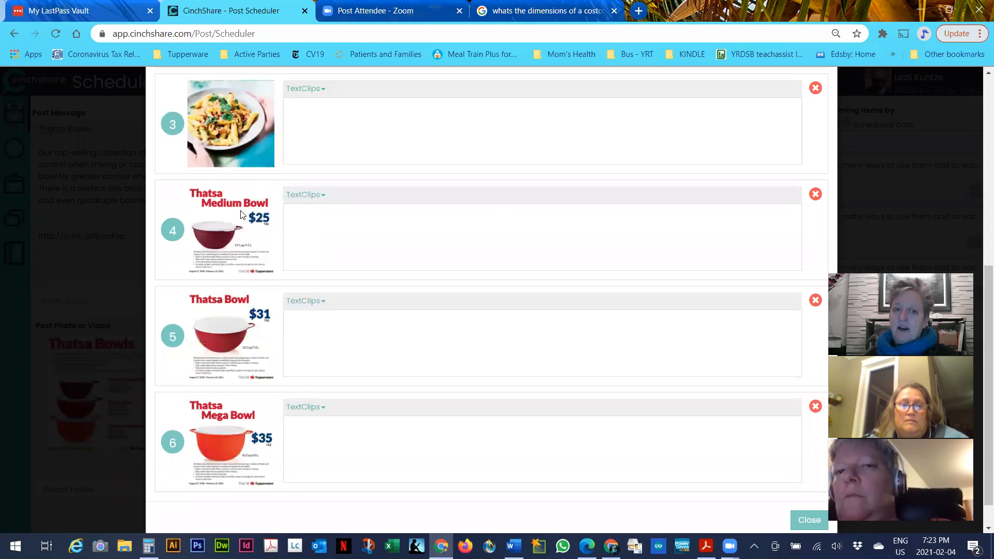
pyautogui.scroll(4, 220, 310)
pyautogui.moveTo(219, 355); pyautogui.dragTo(196, 255)
pyautogui.scroll(2, 222, 290)
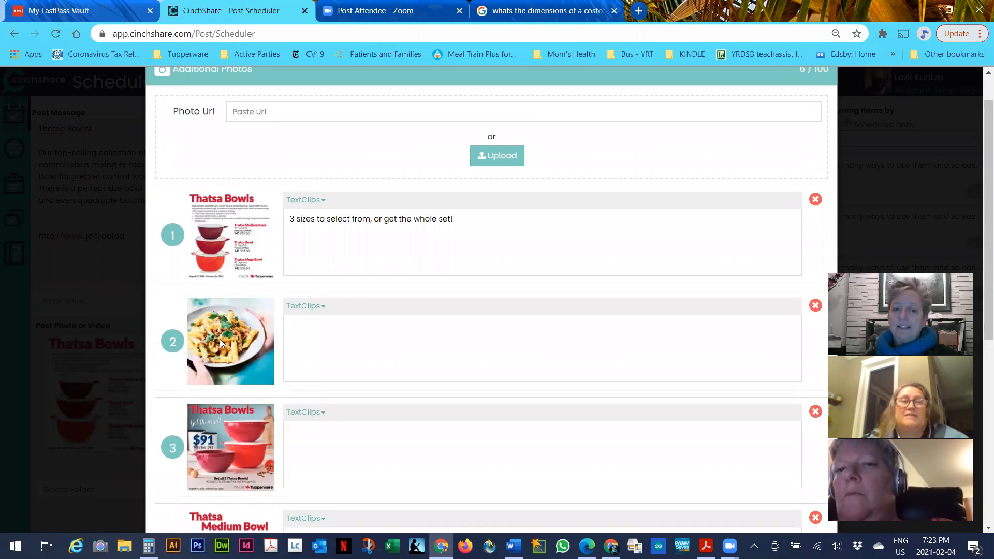
pyautogui.moveTo(220, 339); pyautogui.dragTo(234, 248)
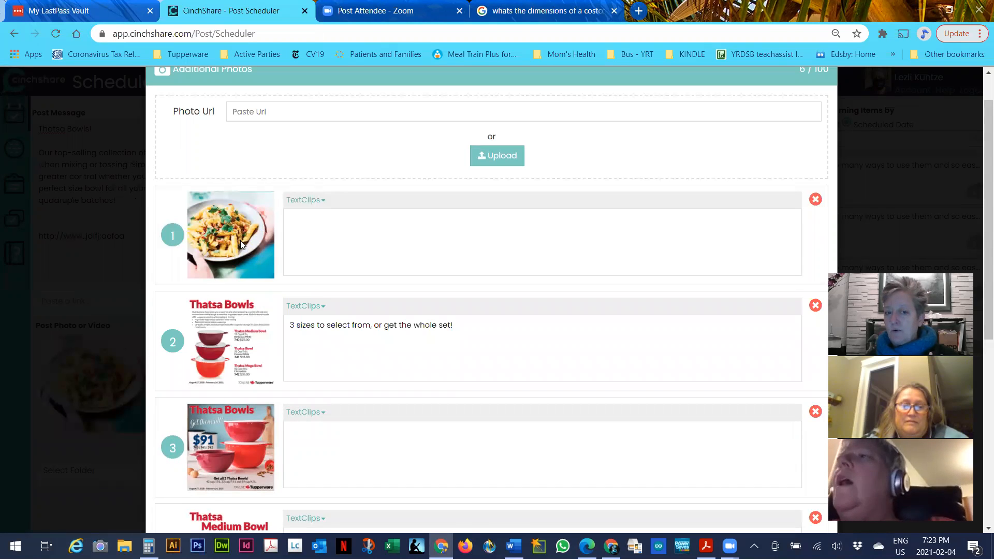
pyautogui.scroll(-4, 241, 240)
pyautogui.scroll(4, 239, 243)
pyautogui.scroll(-6, 237, 250)
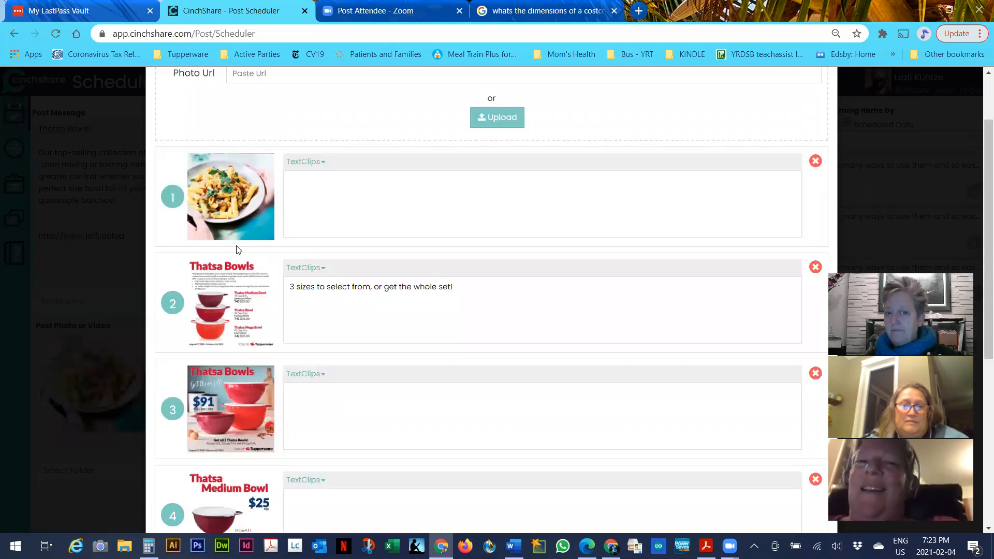
pyautogui.click(809, 486)
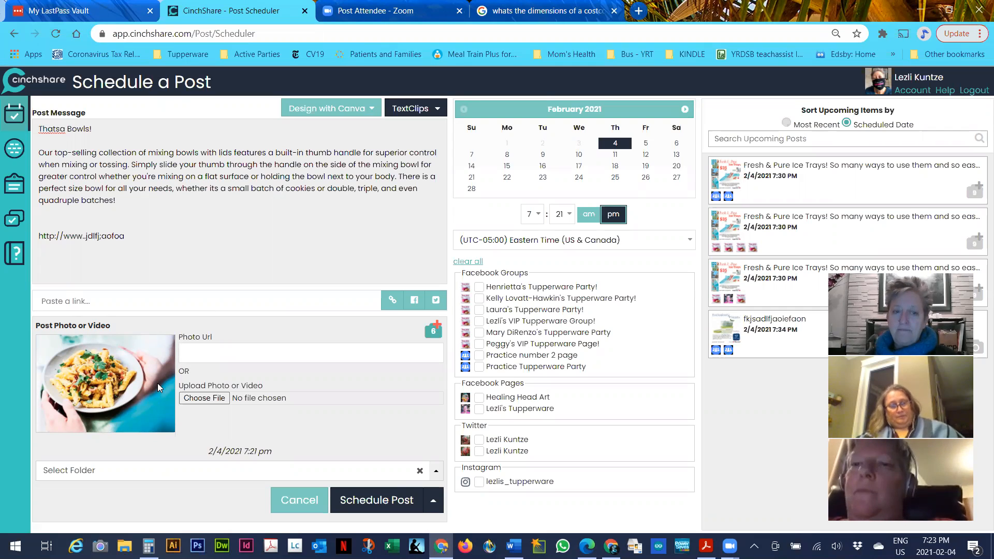
# Set the time to 7:38 pm, file under Generic Party Posts, tick both Practice groups, and schedule
pyautogui.click(562, 214)
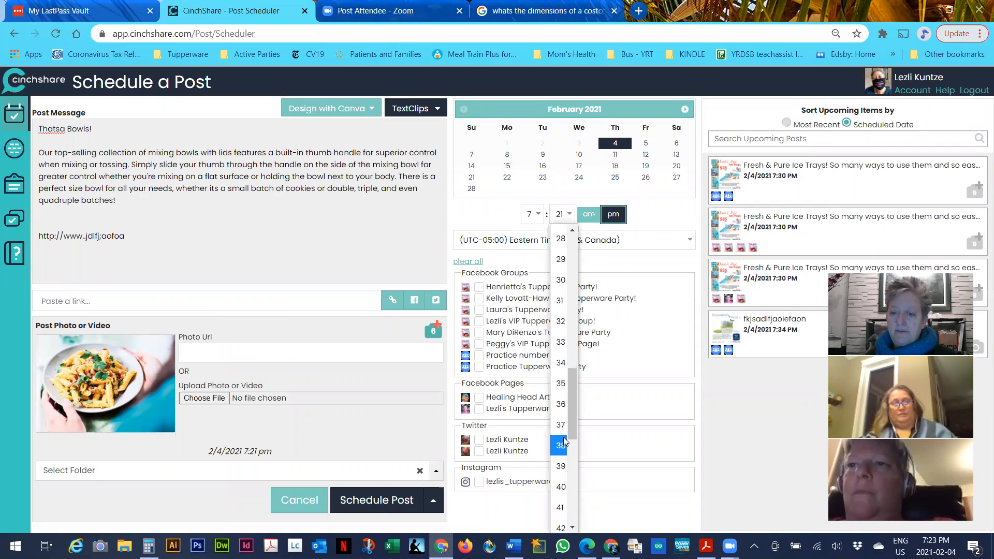
pyautogui.click(560, 446)
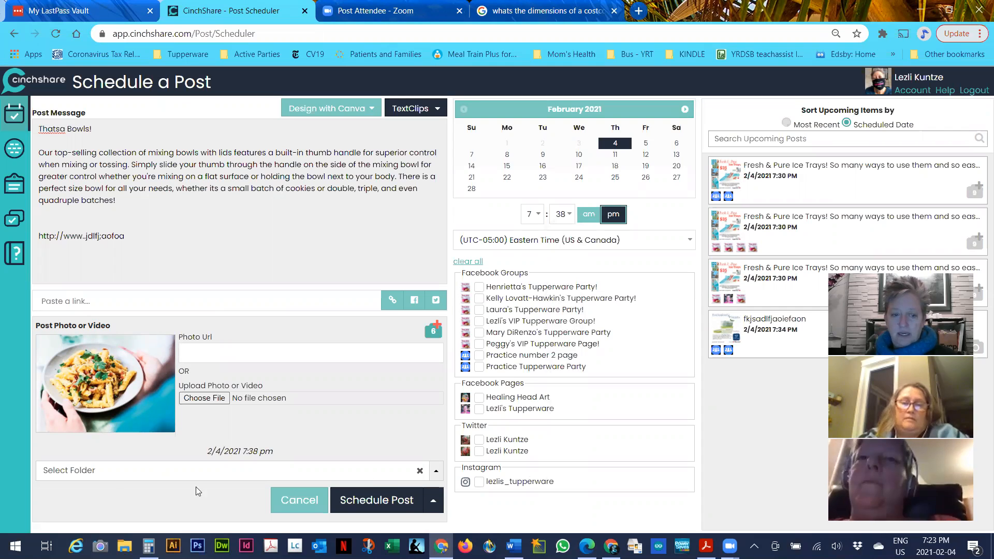
pyautogui.click(120, 474)
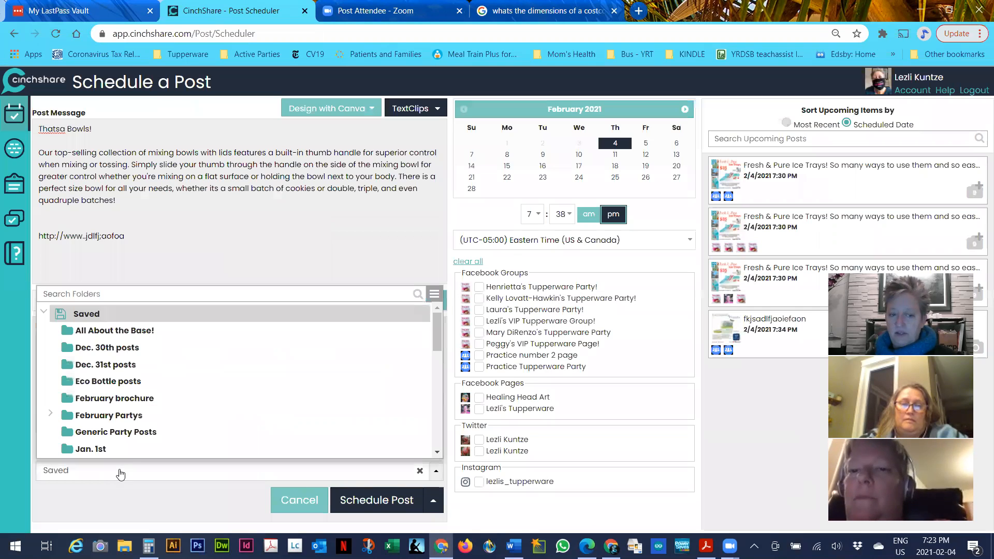
pyautogui.click(131, 438)
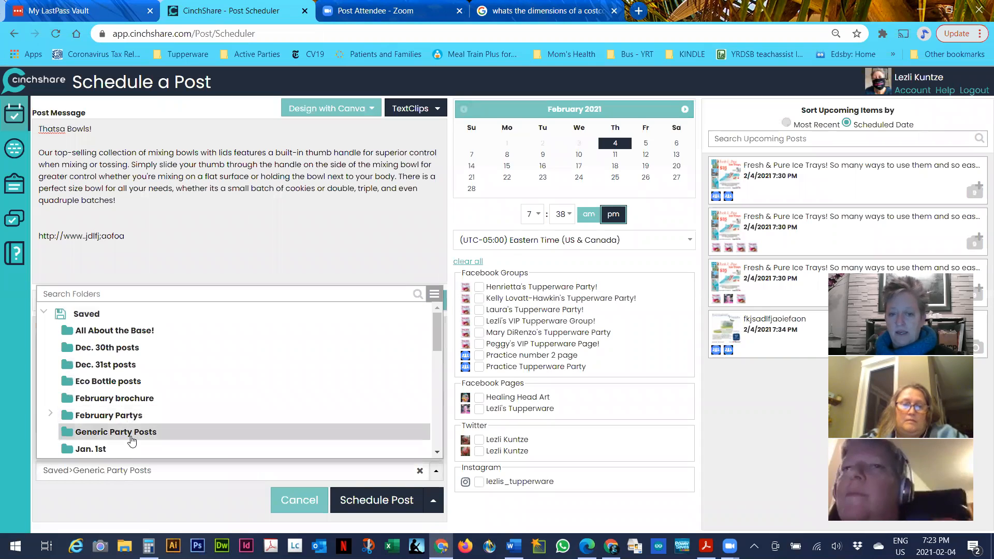
pyautogui.click(478, 355)
pyautogui.click(478, 366)
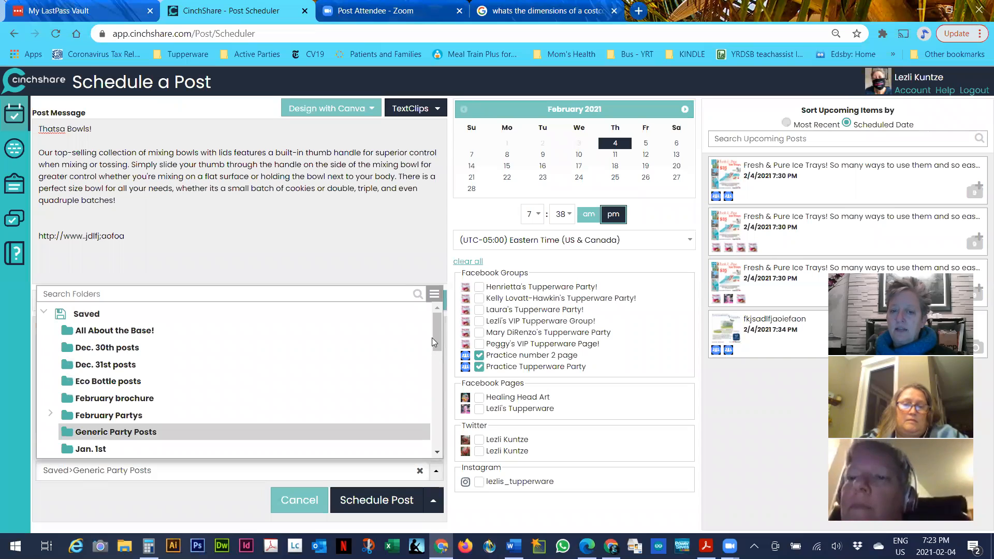
pyautogui.click(113, 432)
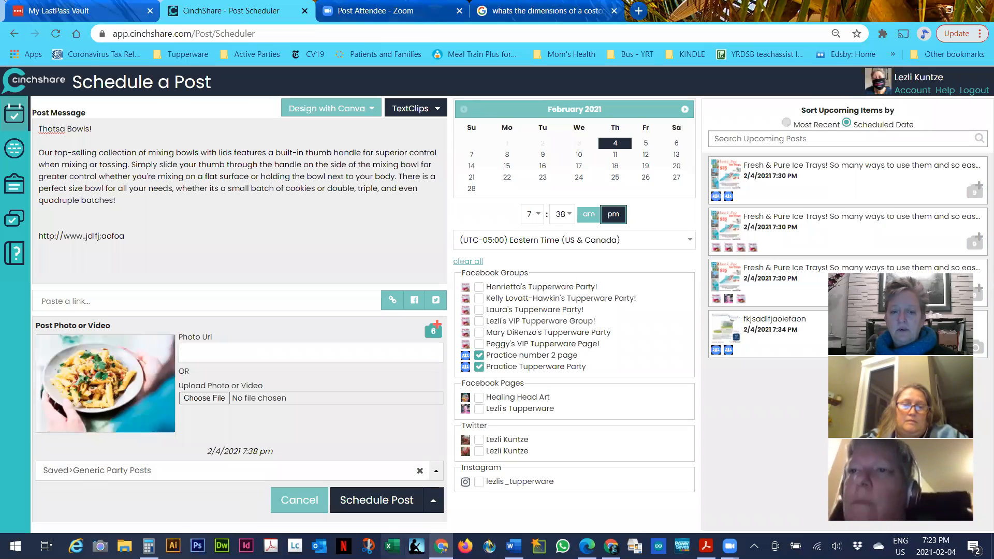
pyautogui.click(387, 500)
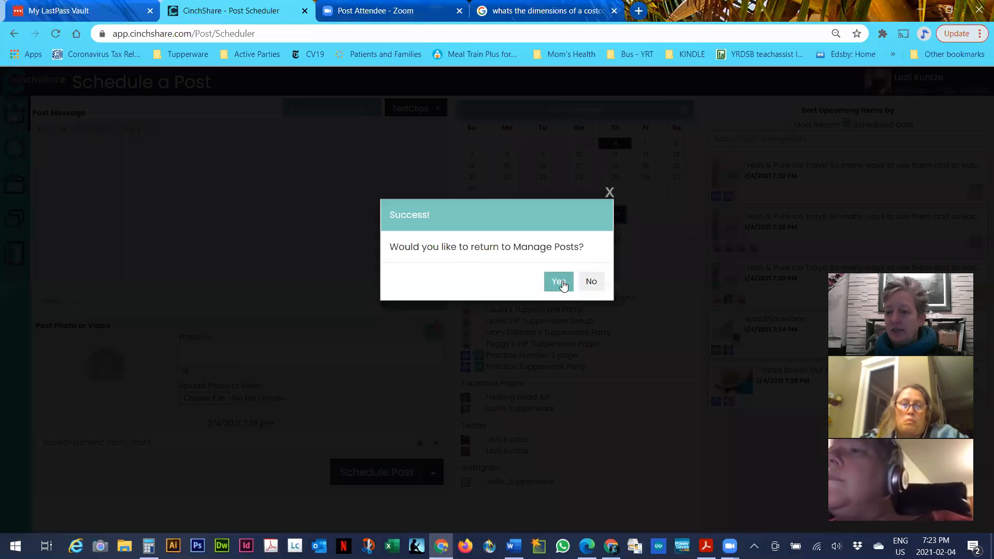
pyautogui.click(559, 283)
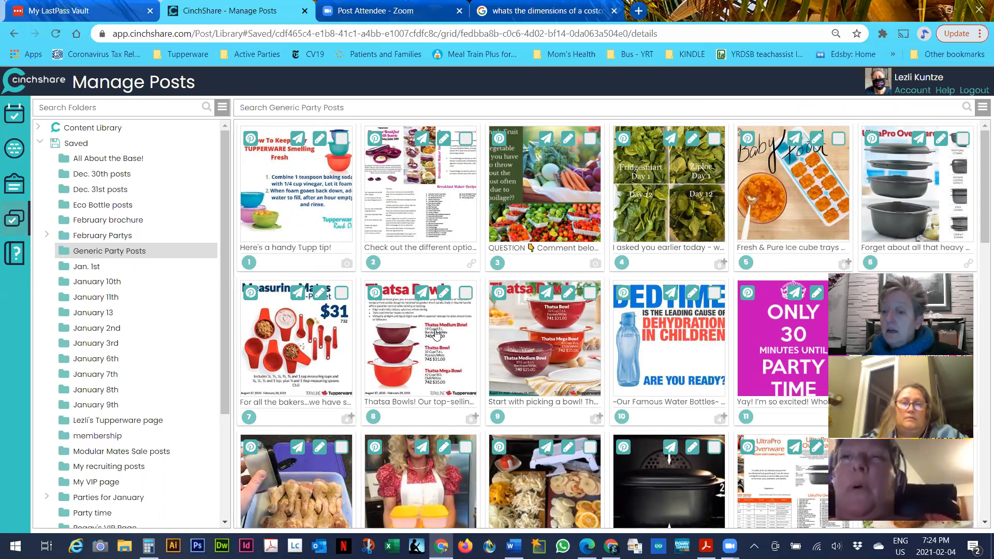
# Start a fresh, empty Schedule a Post form from the left sidebar's scheduler icon
pyautogui.click(15, 117)
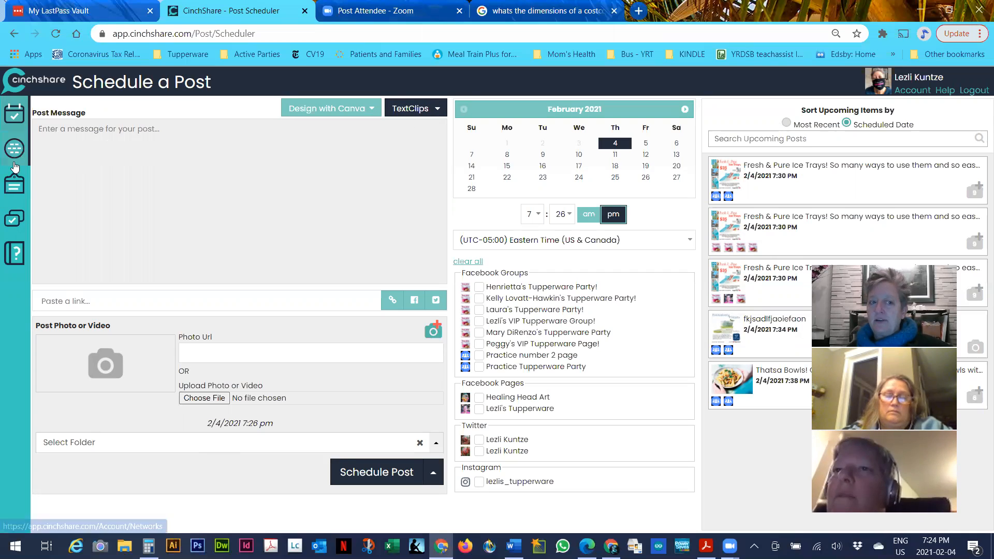
# Open My TextClips to view the 'For my shop (January party)' clip and its party link
pyautogui.click(14, 185)
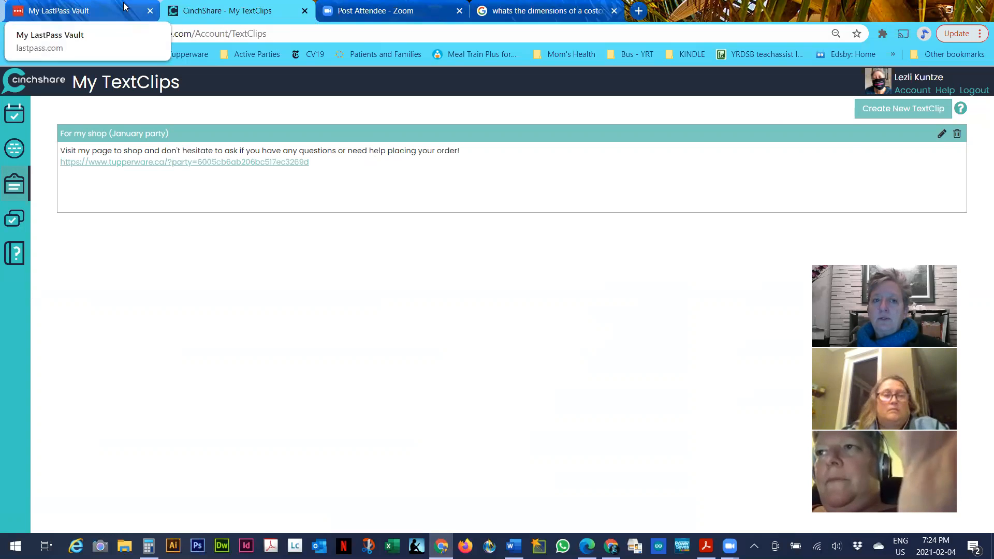
pyautogui.click(102, 5)
# Go to facebook.com in the browser
pyautogui.click(131, 34)
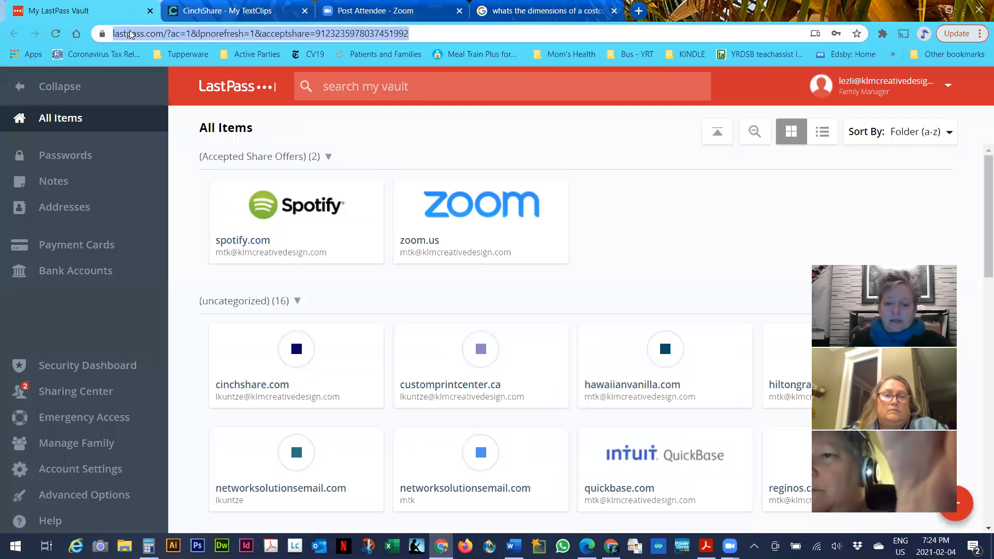
pyautogui.write('facebook.com')
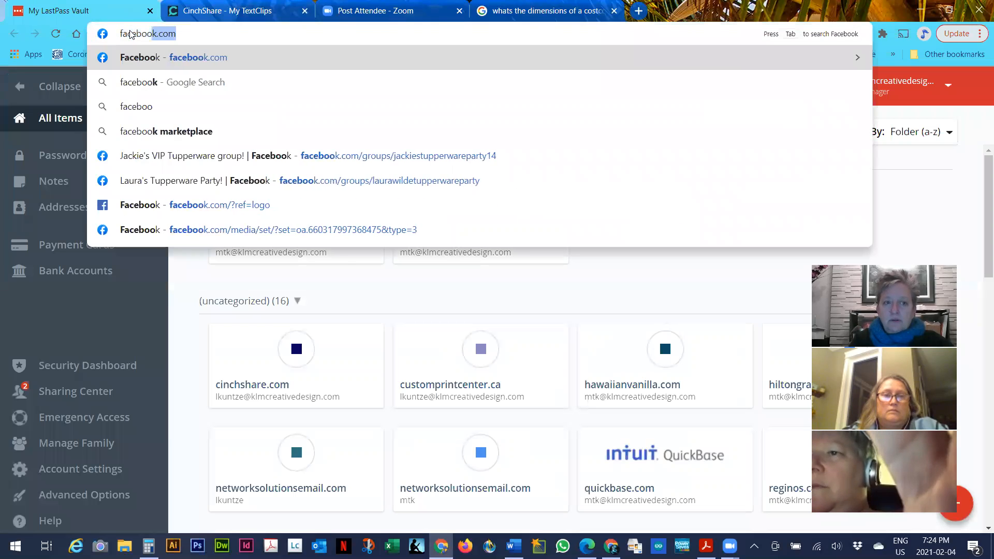
pyautogui.press('Return')
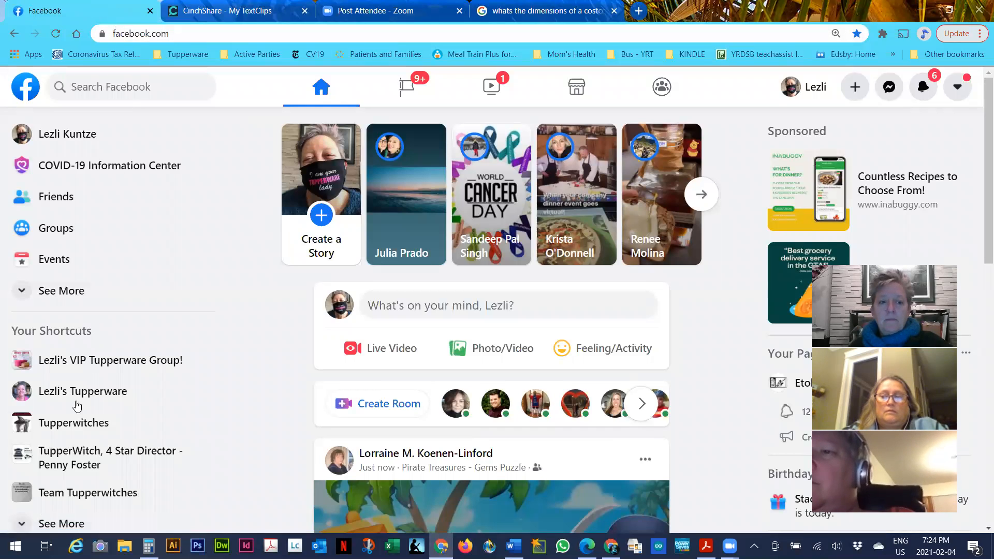
# Search Facebook for the host's name and open her Tupperware party group from the Groups results
pyautogui.click(142, 85)
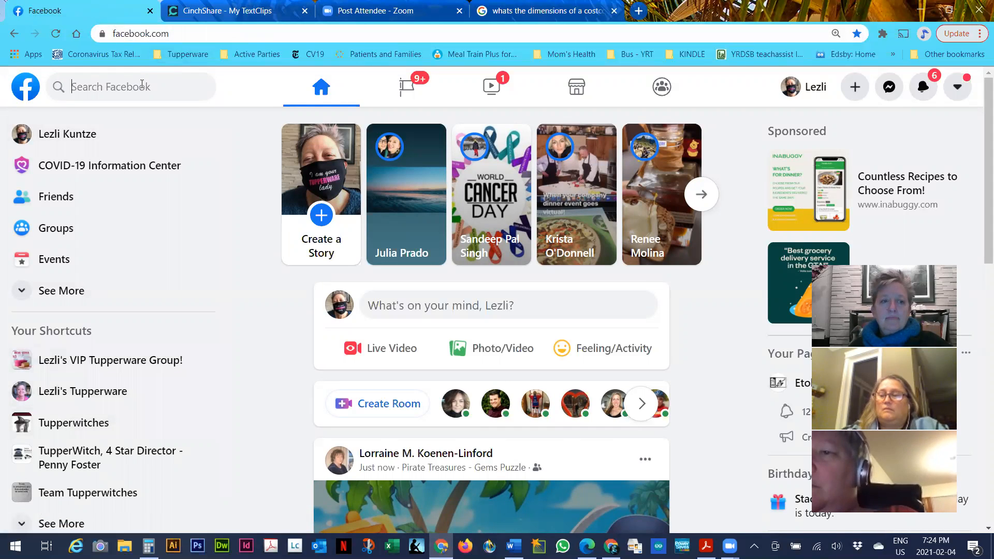
pyautogui.write('he')
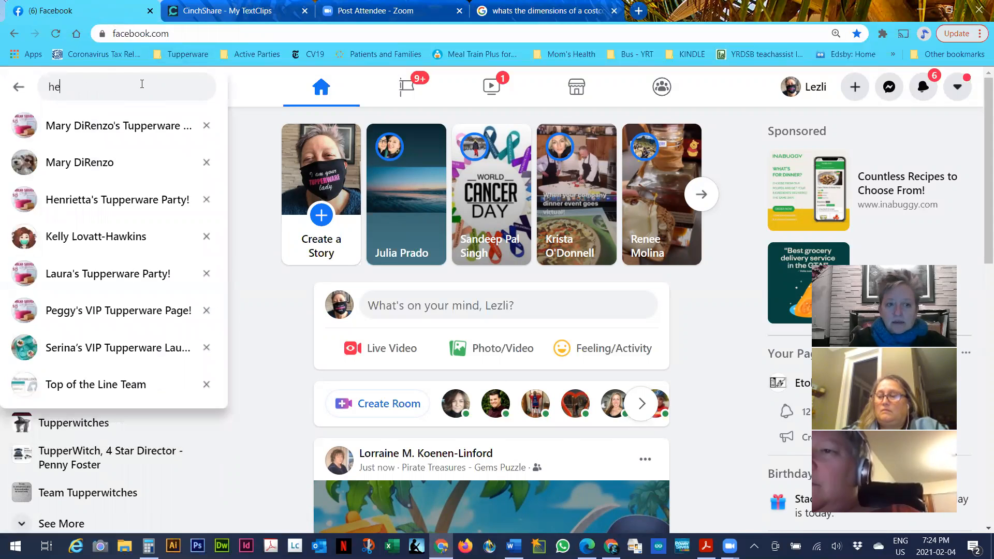
pyautogui.press('BackSpace')
pyautogui.press('BackSpace')
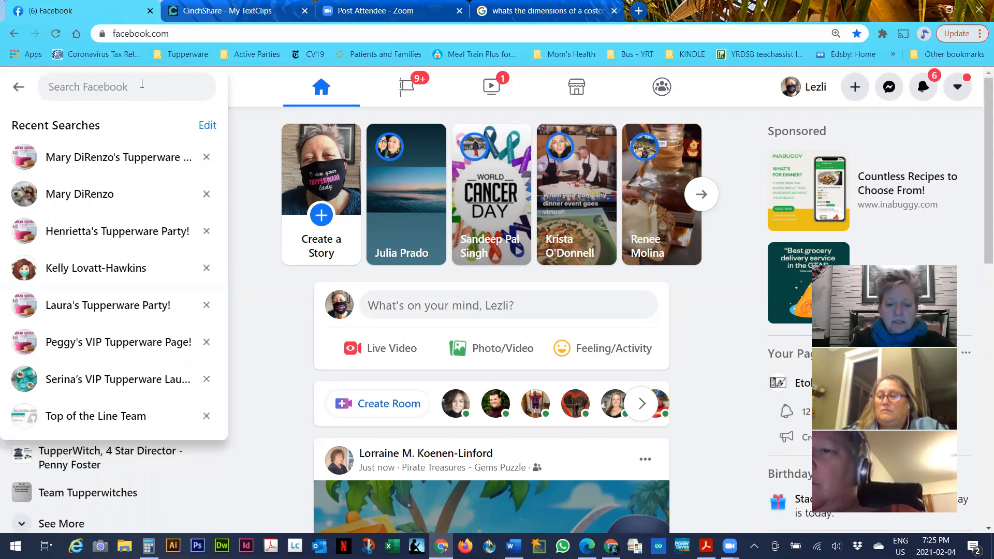
pyautogui.write('kell')
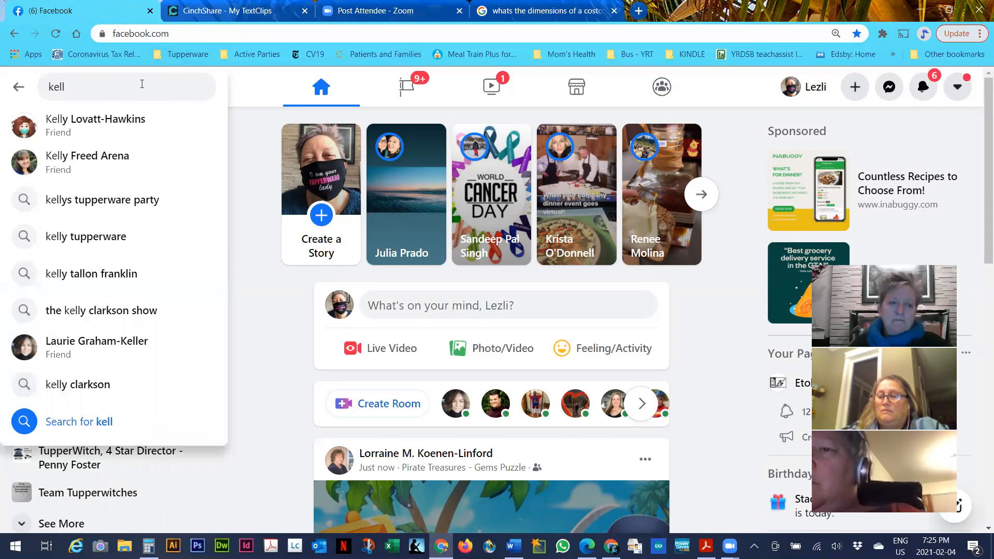
pyautogui.click(145, 199)
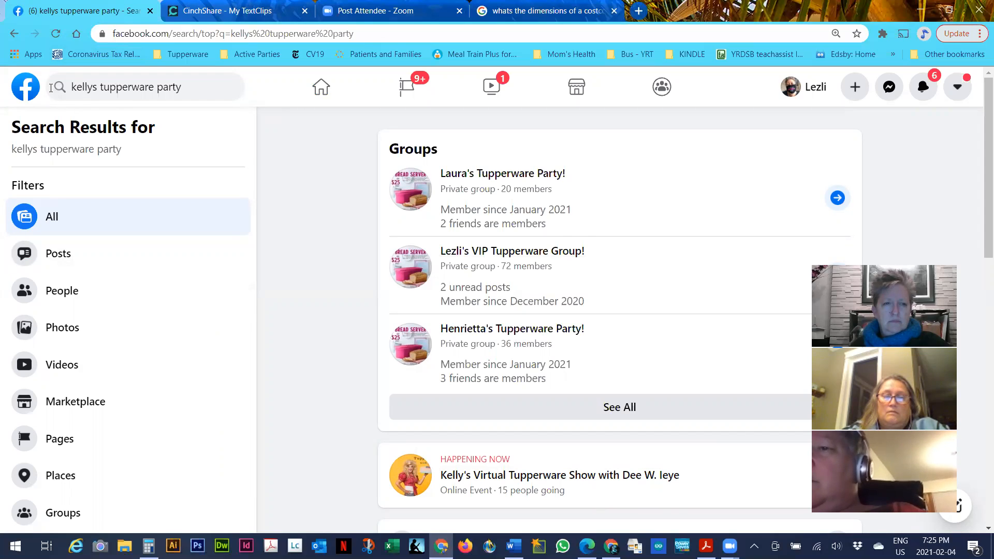
pyautogui.scroll(-4, 370, 269)
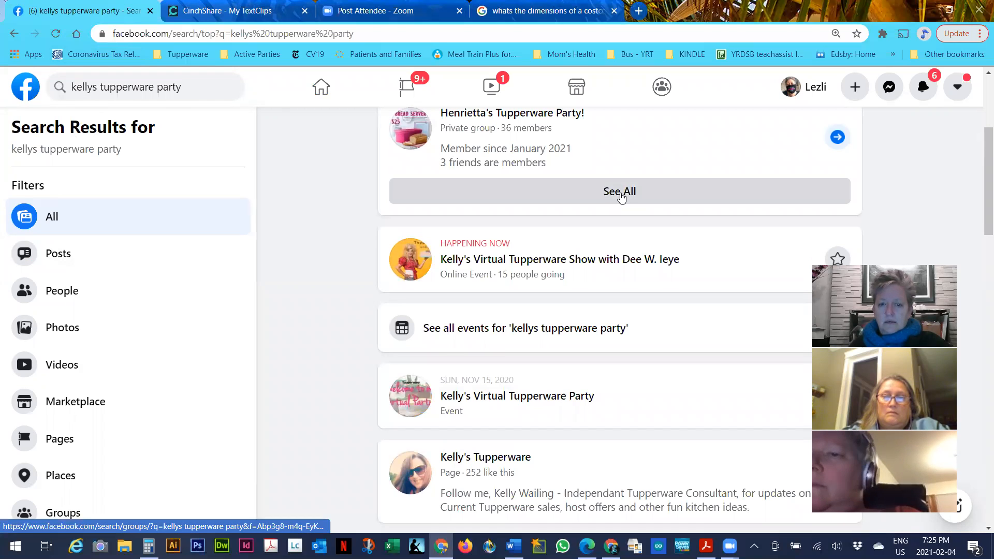
pyautogui.click(623, 194)
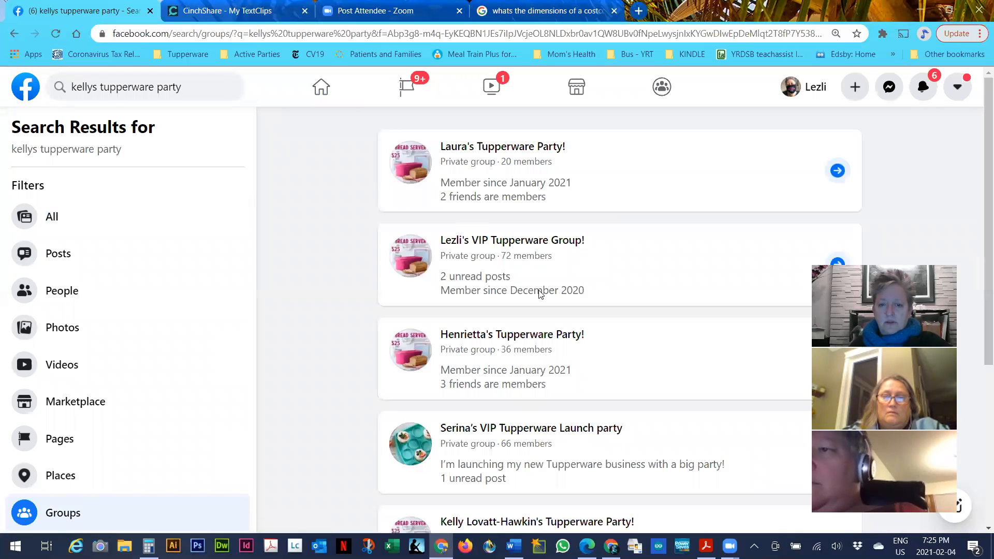
pyautogui.scroll(-4, 540, 294)
pyautogui.scroll(-3, 538, 303)
pyautogui.scroll(3, 539, 306)
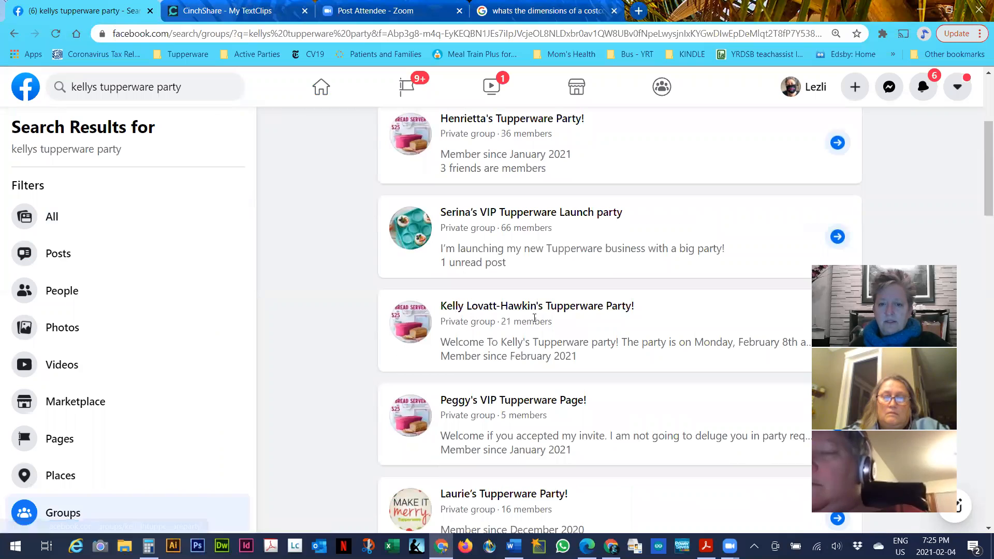
pyautogui.click(540, 310)
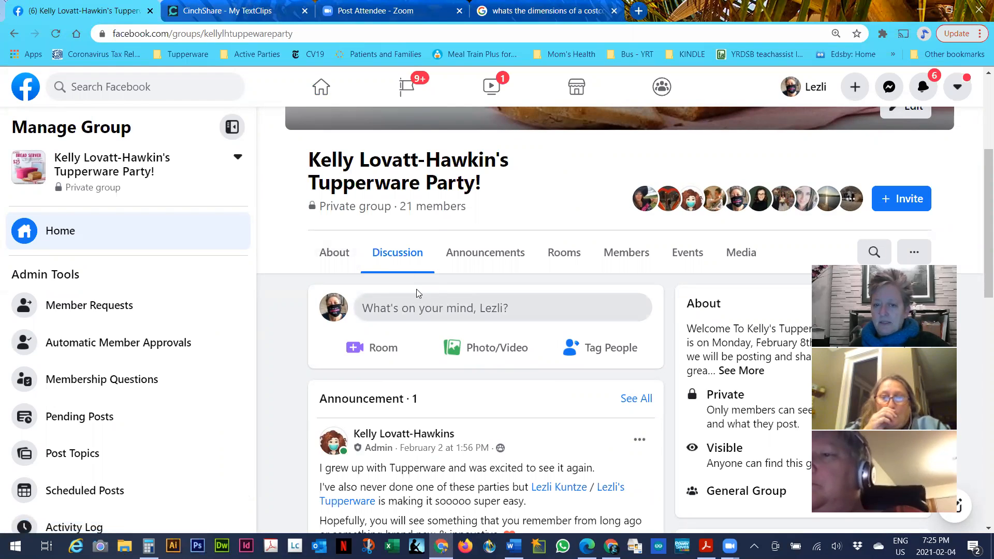
# Look through the group's announcements, then return to its main discussion feed
pyautogui.scroll(-2, 466, 363)
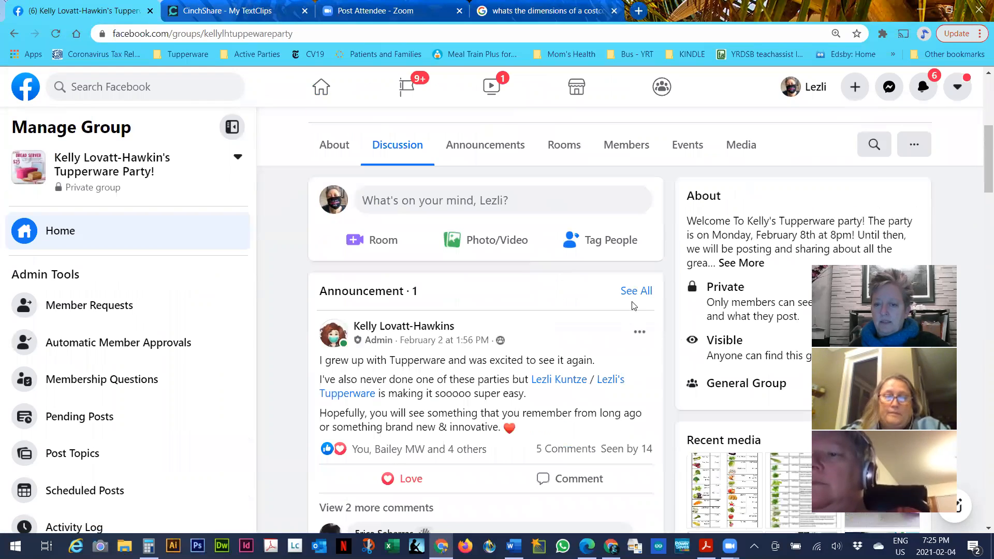
pyautogui.click(636, 291)
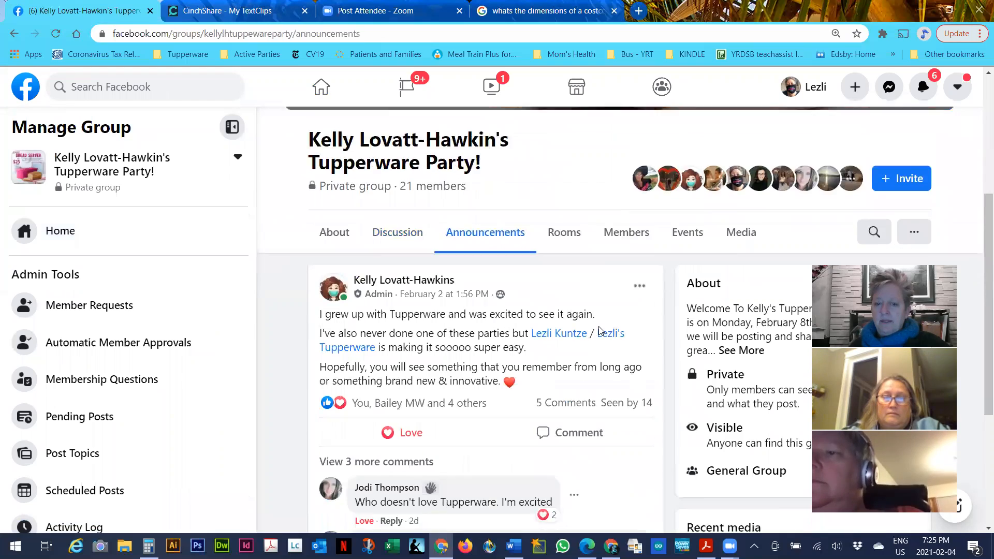
pyautogui.scroll(-4, 599, 330)
pyautogui.scroll(6, 513, 321)
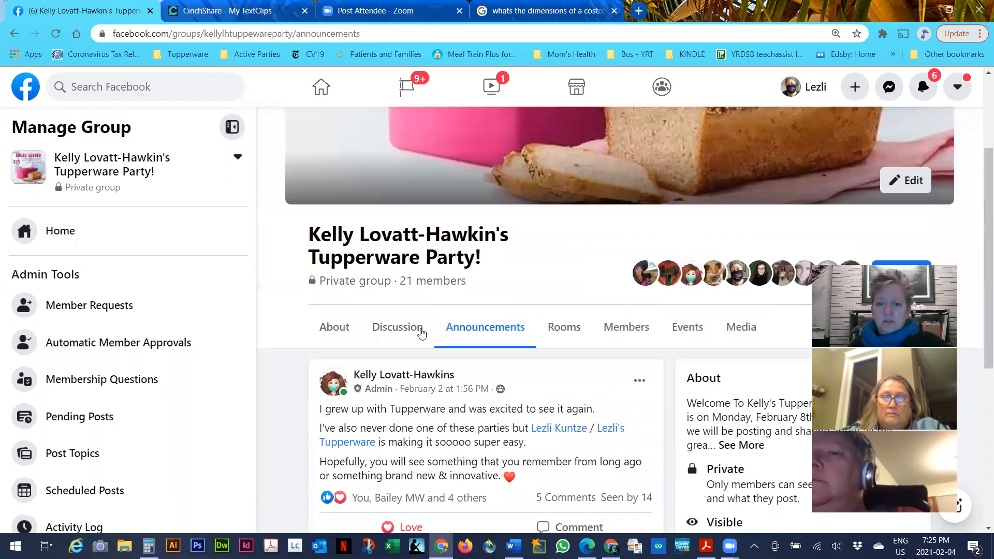
pyautogui.click(407, 341)
# Copy the tupperware.ca party URL from the admin's post about setting up an account
pyautogui.scroll(-10, 417, 336)
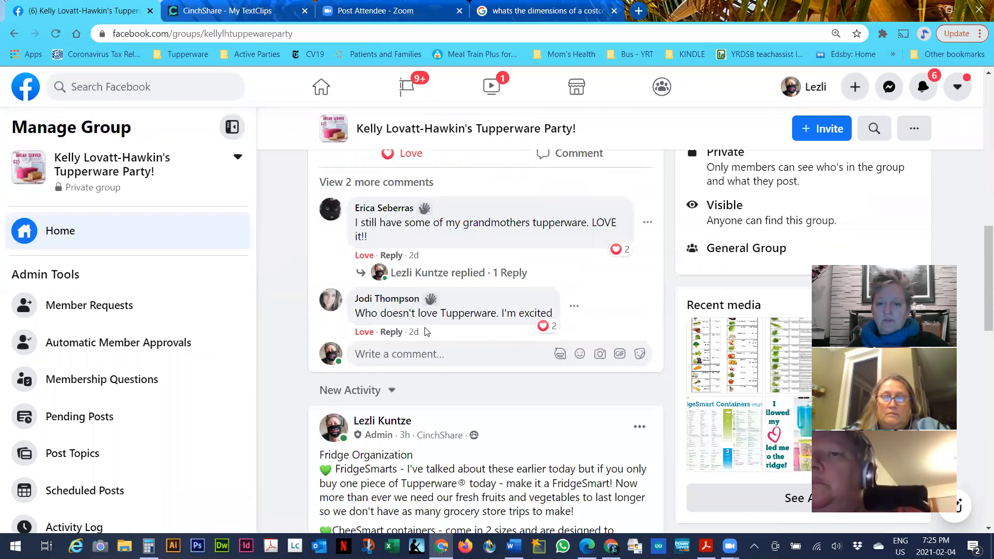
pyautogui.scroll(-10, 425, 331)
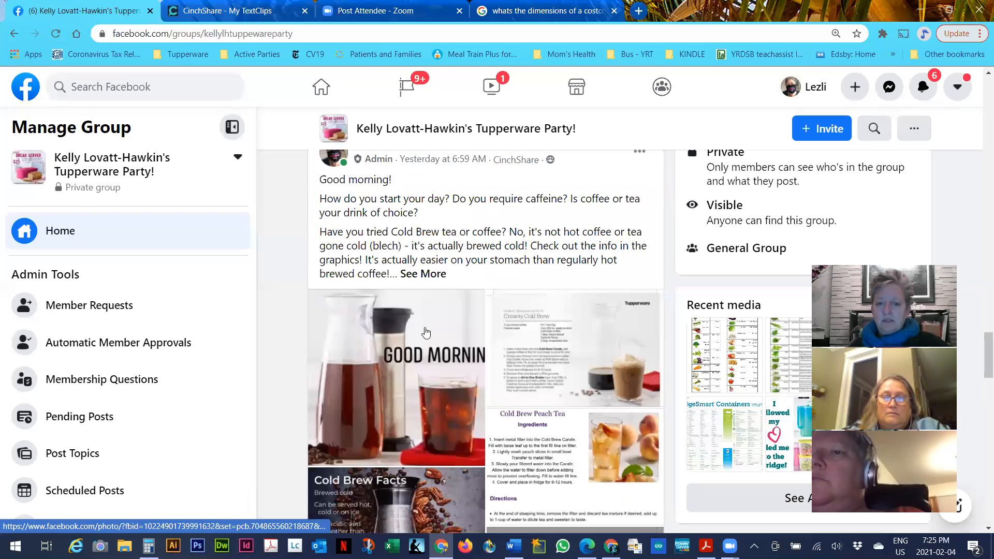
pyautogui.scroll(-10, 426, 331)
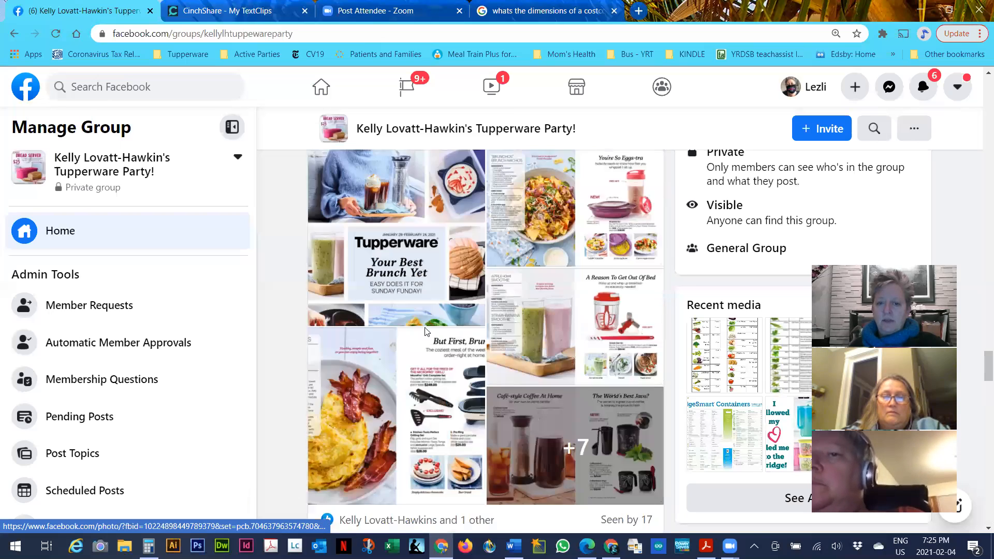
pyautogui.scroll(-6, 426, 333)
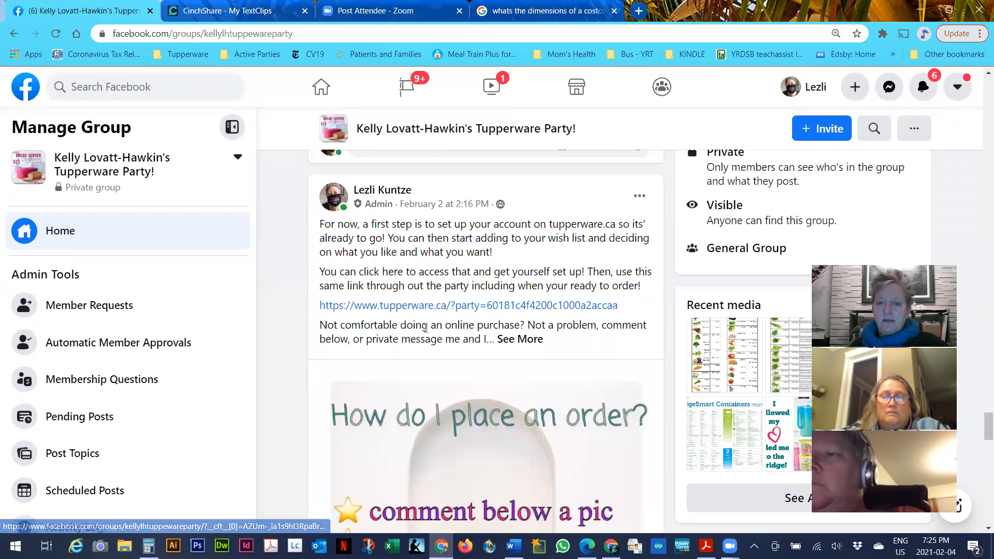
pyautogui.moveTo(318, 307); pyautogui.dragTo(626, 312)
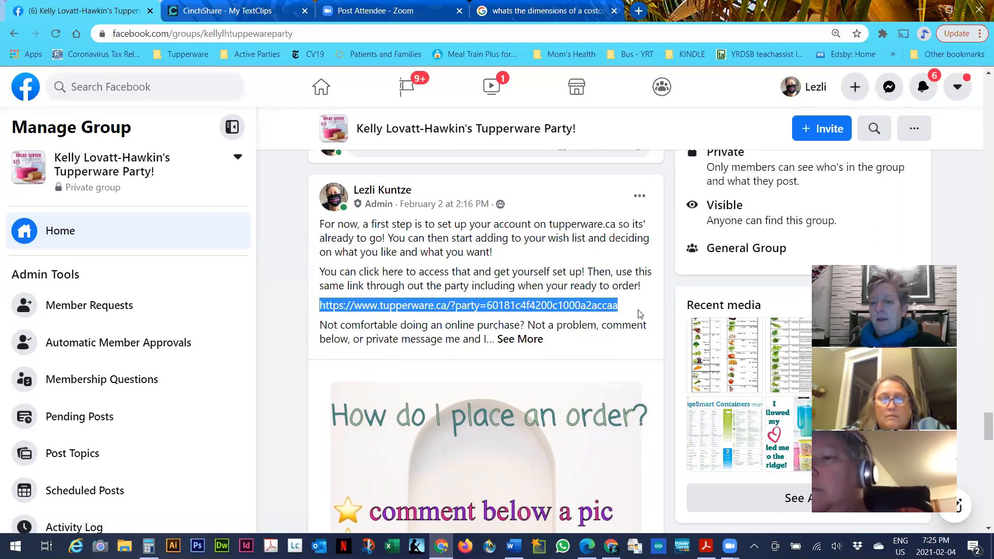
pyautogui.click(641, 314)
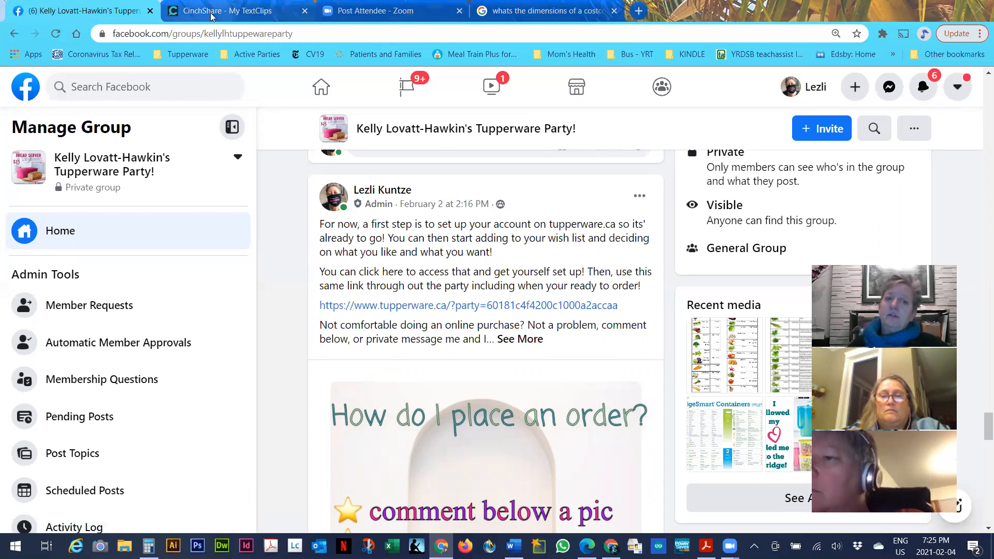
pyautogui.click(226, 9)
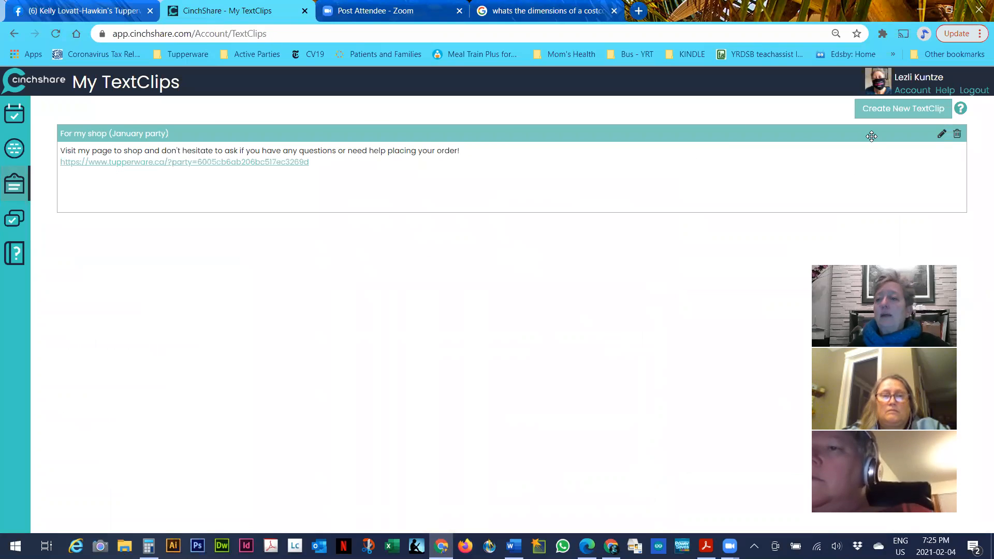
# Save a new TextClip labelled as the host's party link, containing the pasted tupperware.ca URL
pyautogui.click(894, 109)
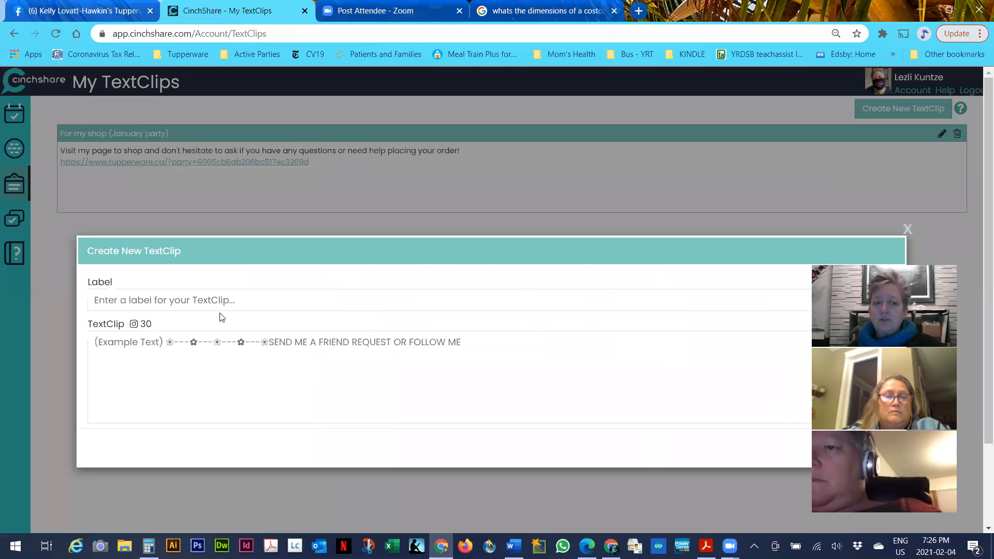
pyautogui.click(236, 301)
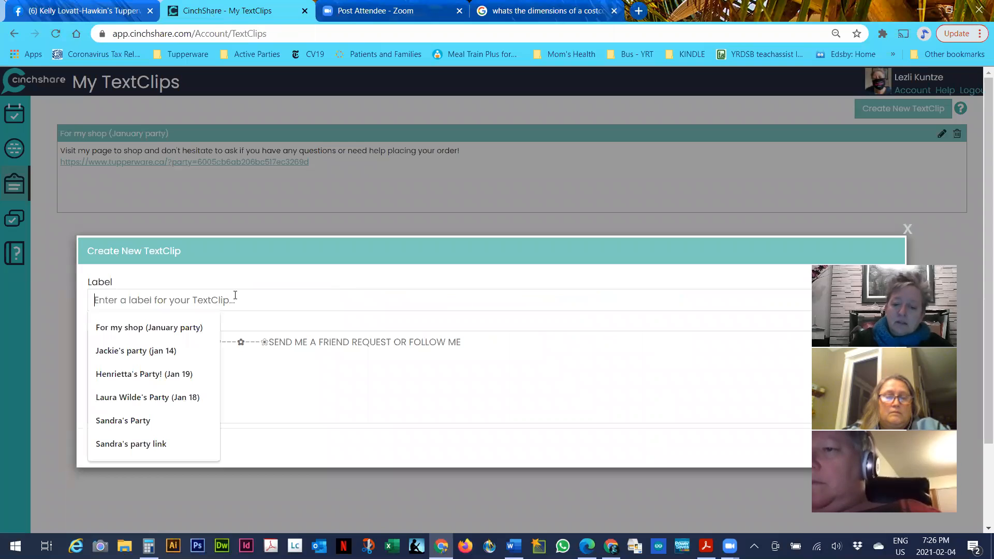
pyautogui.write("Kelly's par")
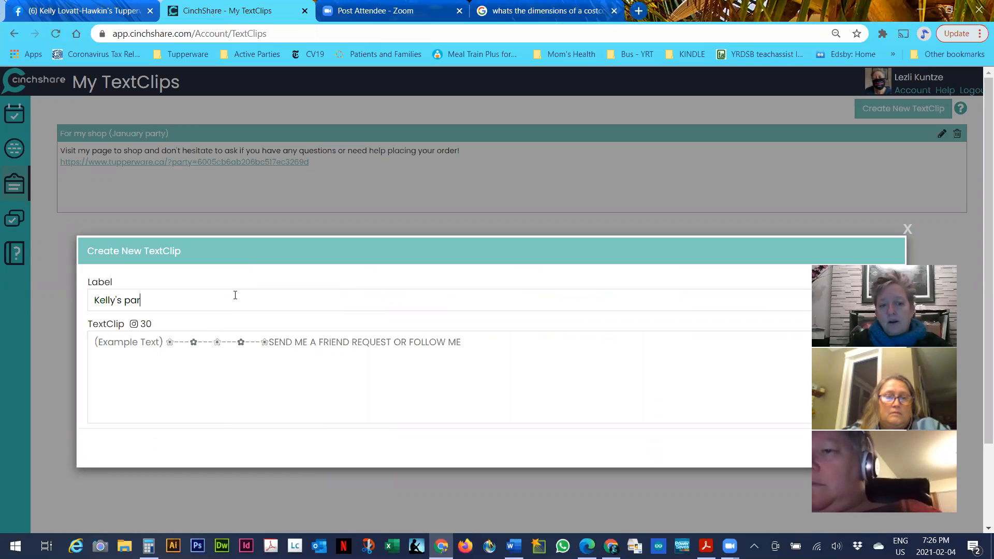
pyautogui.write('ty link')
pyautogui.click(96, 339)
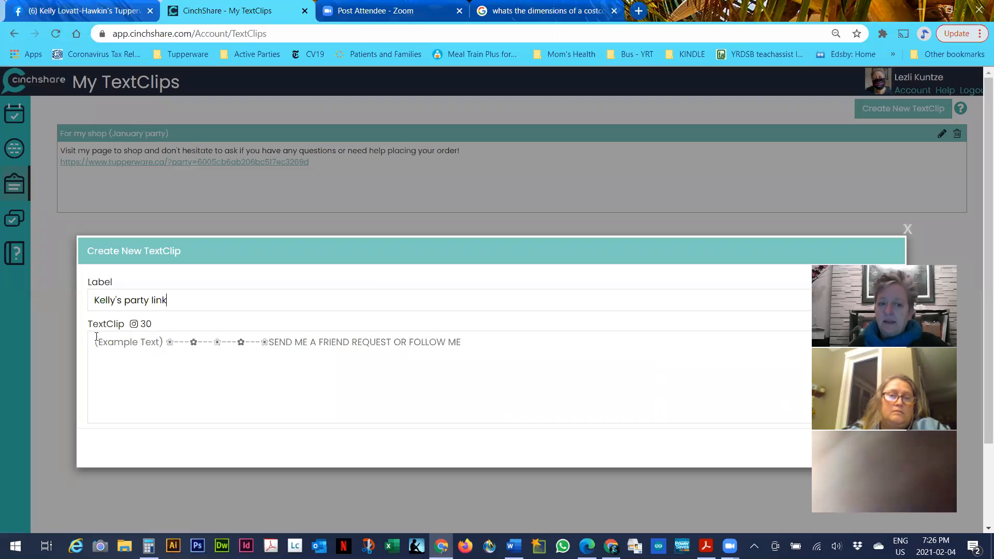
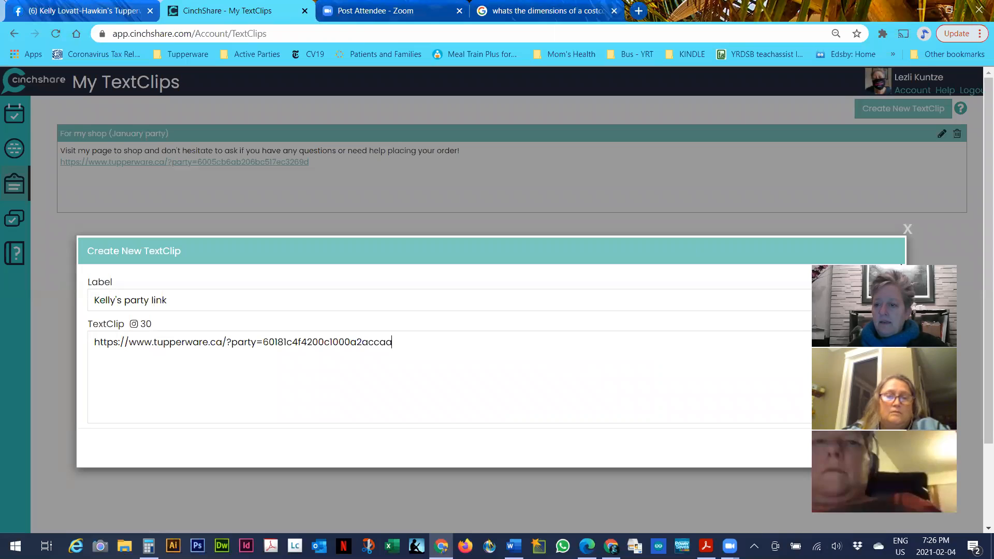
pyautogui.moveTo(901, 267); pyautogui.dragTo(895, 81)
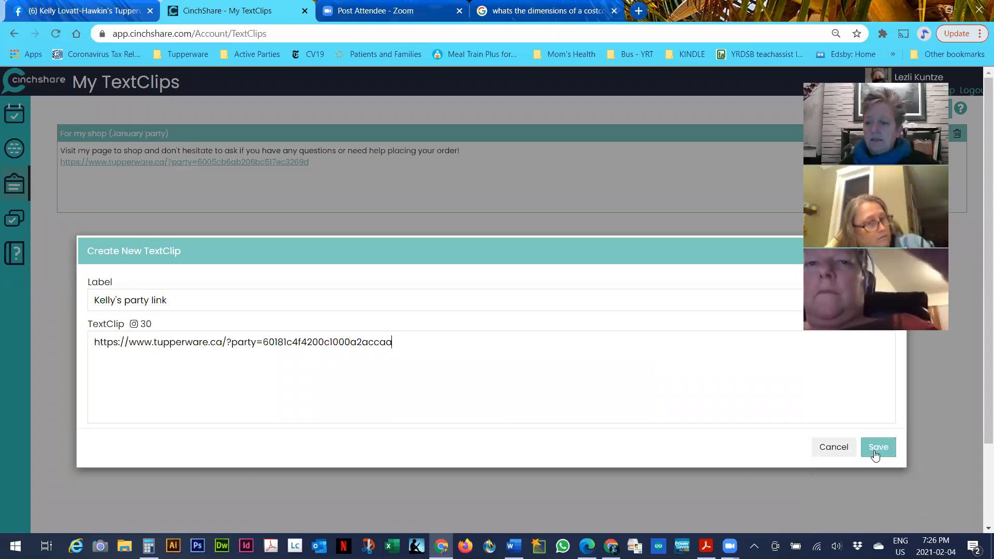
pyautogui.click(877, 447)
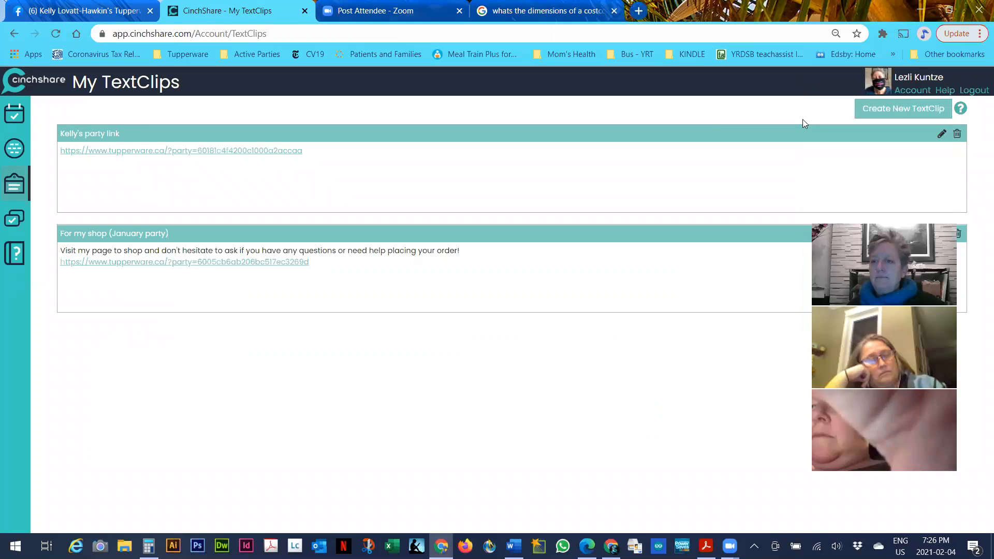
pyautogui.click(903, 109)
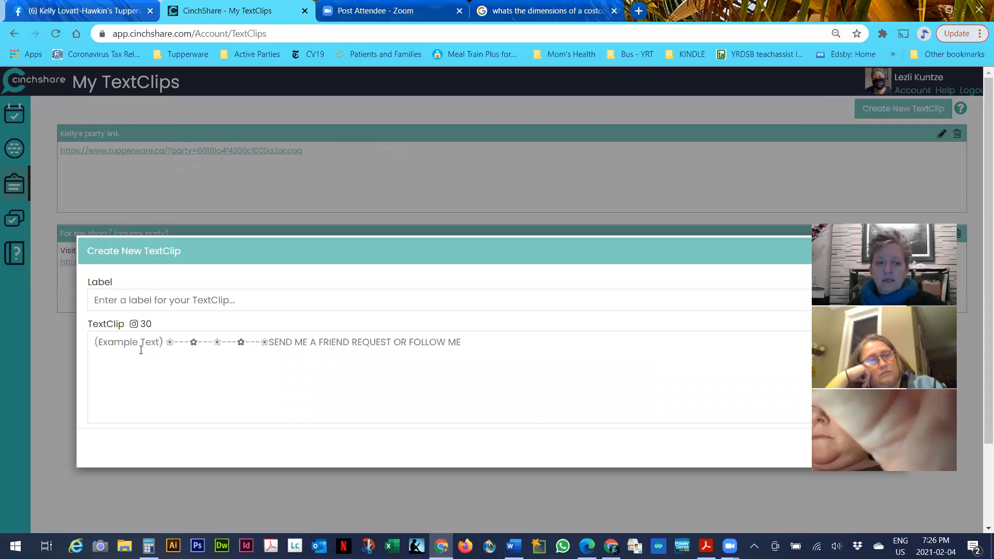
pyautogui.click(135, 303)
pyautogui.write("Kelly's party link")
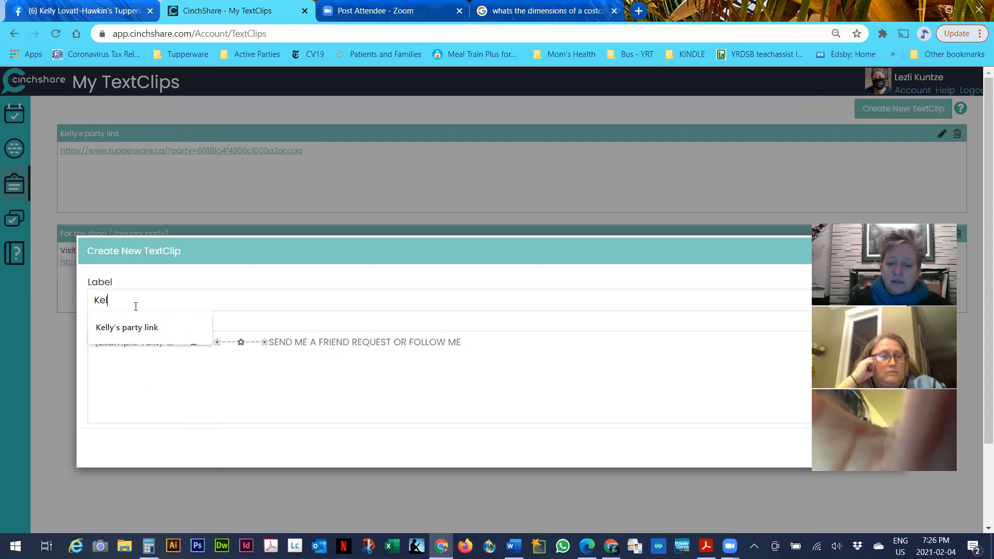
pyautogui.click(120, 331)
pyautogui.write("'s lin")
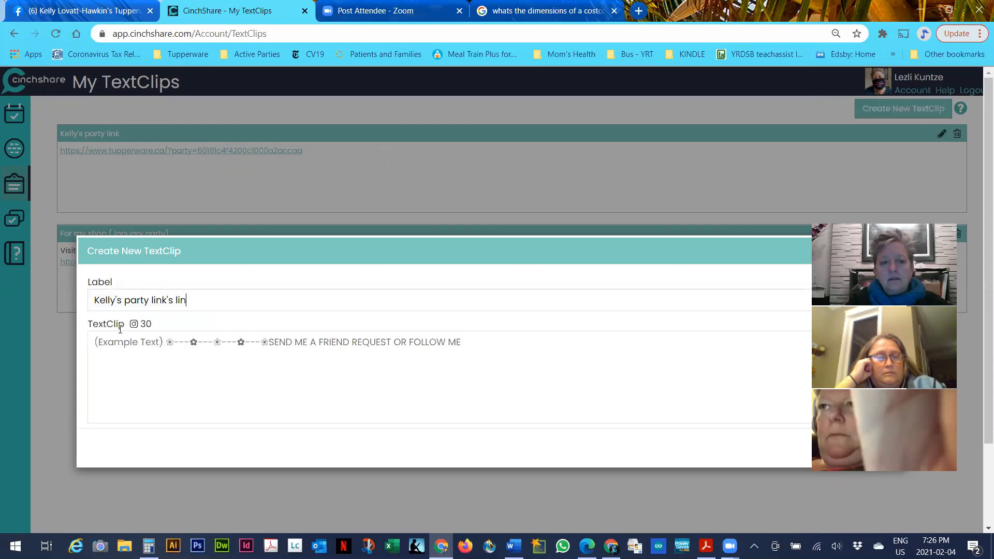
pyautogui.press('BackSpace')
pyautogui.press('BackSpace')
pyautogui.press('BackSpace')
pyautogui.press('BackSpace')
pyautogui.press('BackSpace')
pyautogui.press('BackSpace')
pyautogui.press('BackSpace')
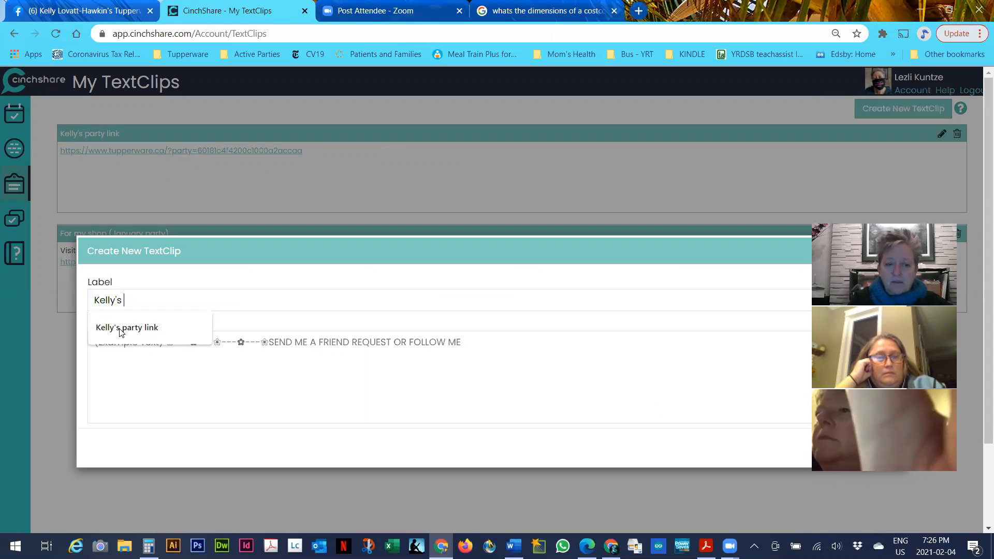
pyautogui.write('link plus')
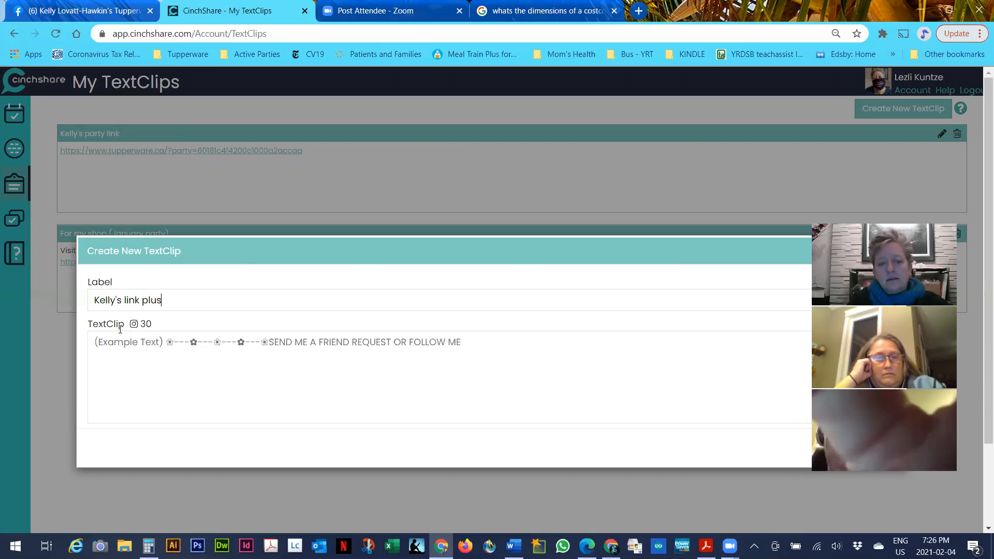
pyautogui.write(' text')
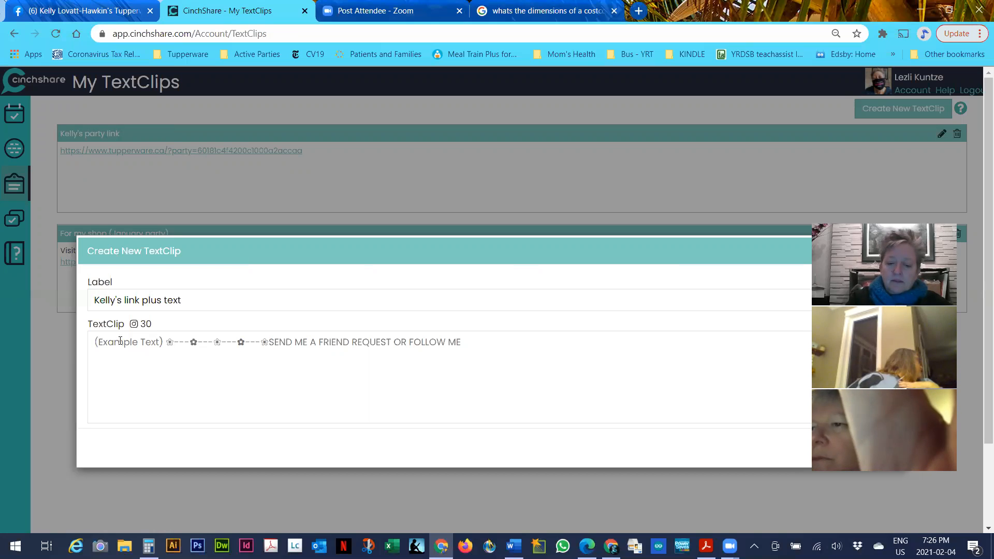
pyautogui.write('Let n')
pyautogui.press('BackSpace')
pyautogui.write('me know if you have any questions!  Be sure to take a mo')
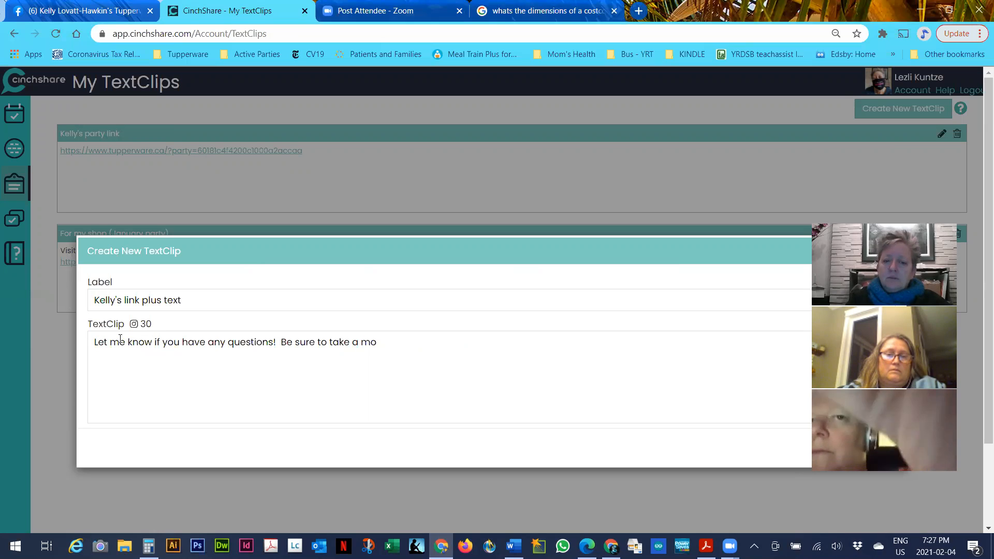
pyautogui.write('u')
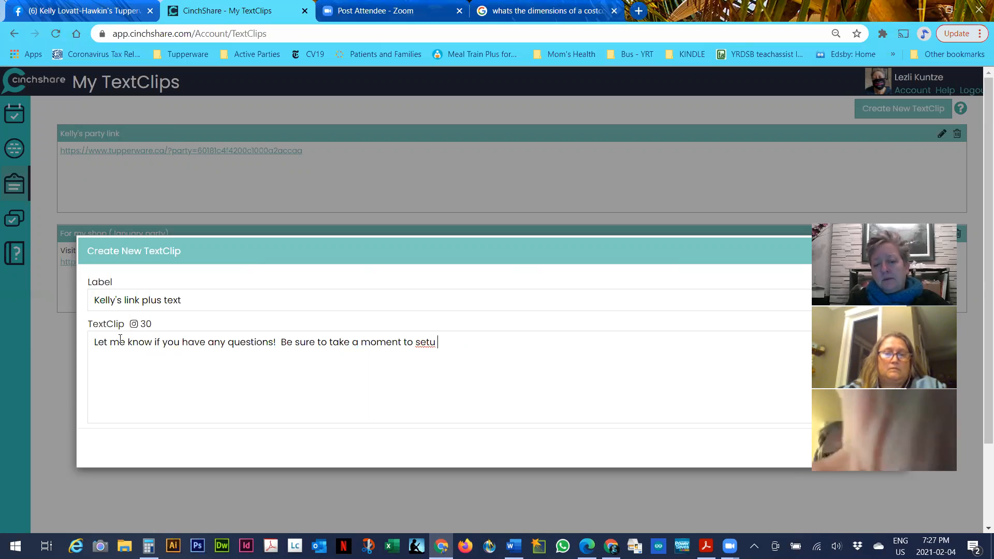
pyautogui.write("p your account on Kelly's store so you can star")
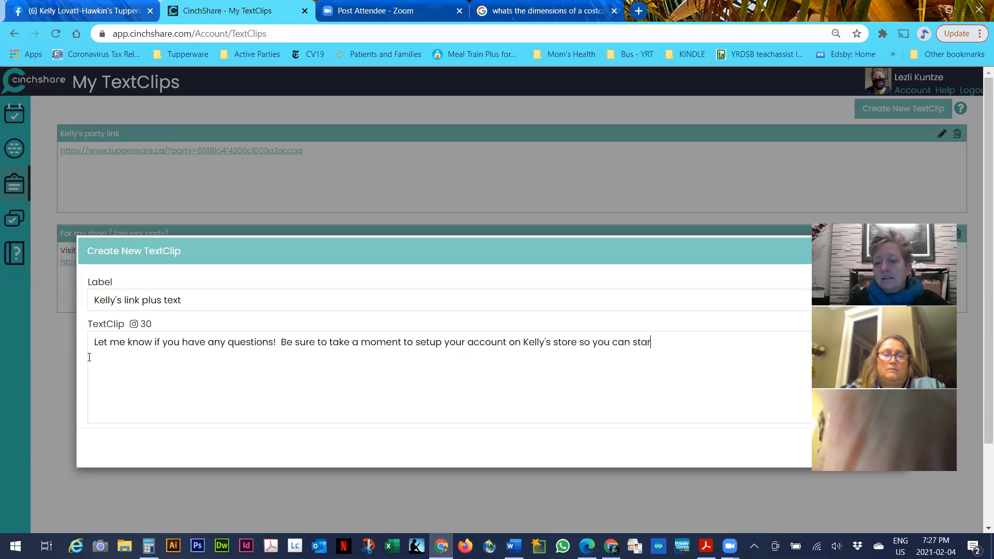
pyautogui.write('dding to ')
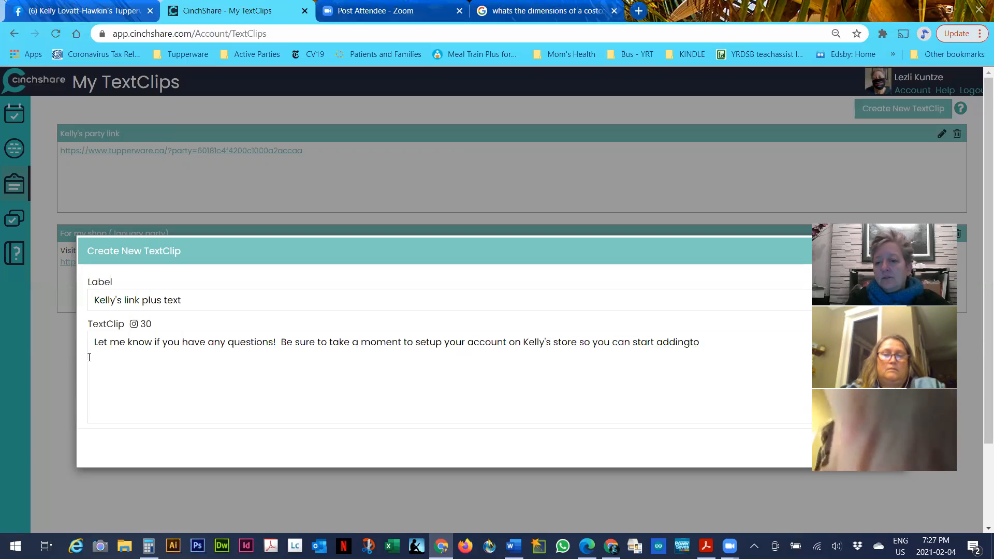
pyautogui.write('your wish list!')
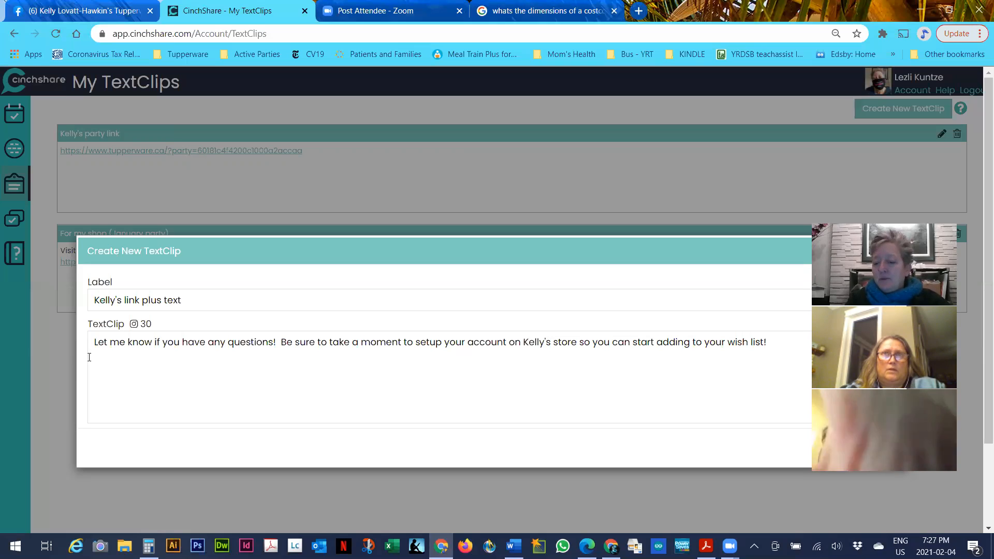
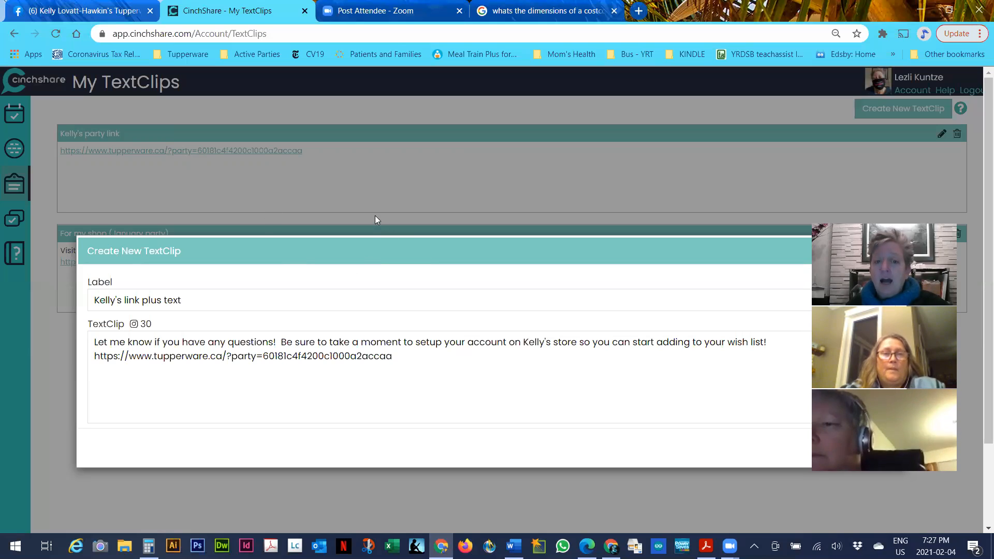
pyautogui.click(318, 229)
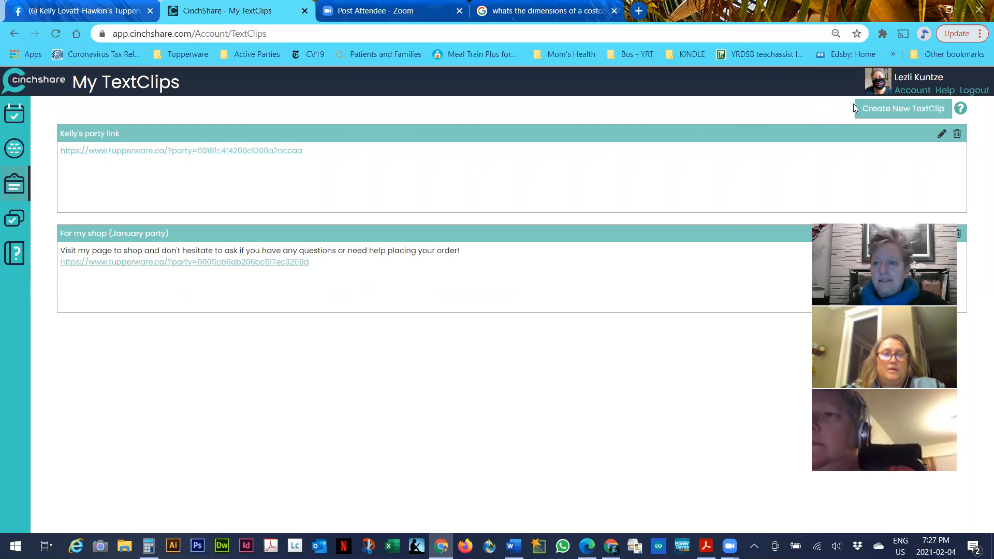
pyautogui.click(897, 111)
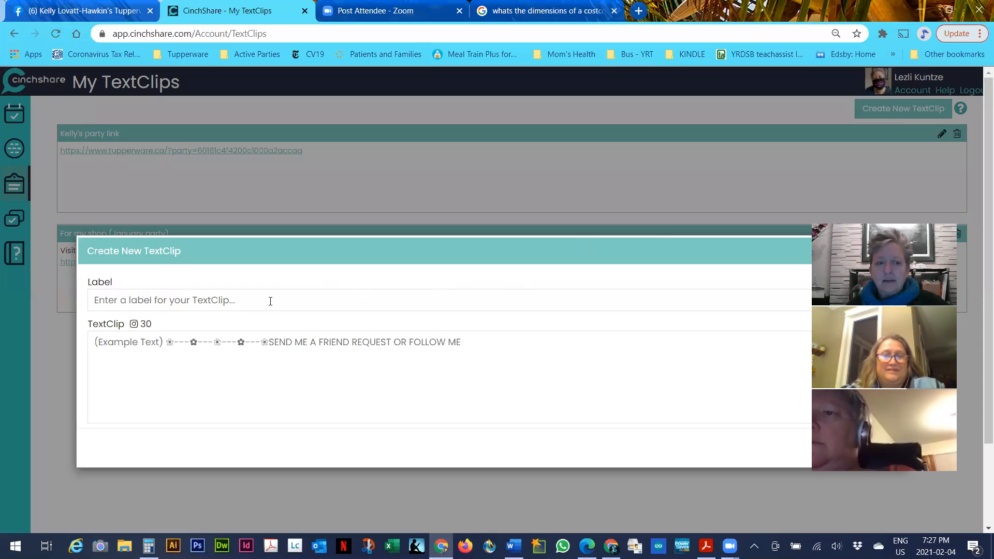
pyautogui.click(211, 301)
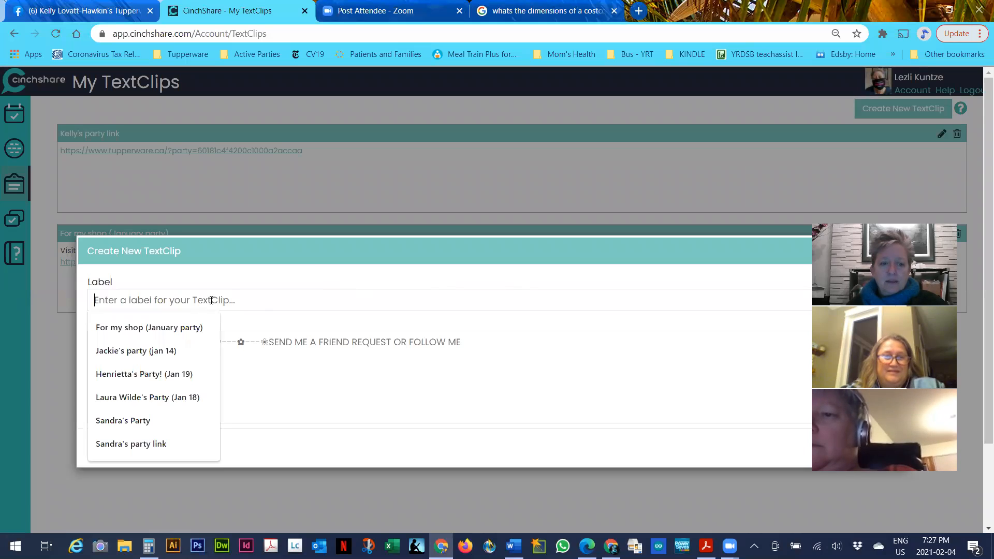
pyautogui.click(140, 398)
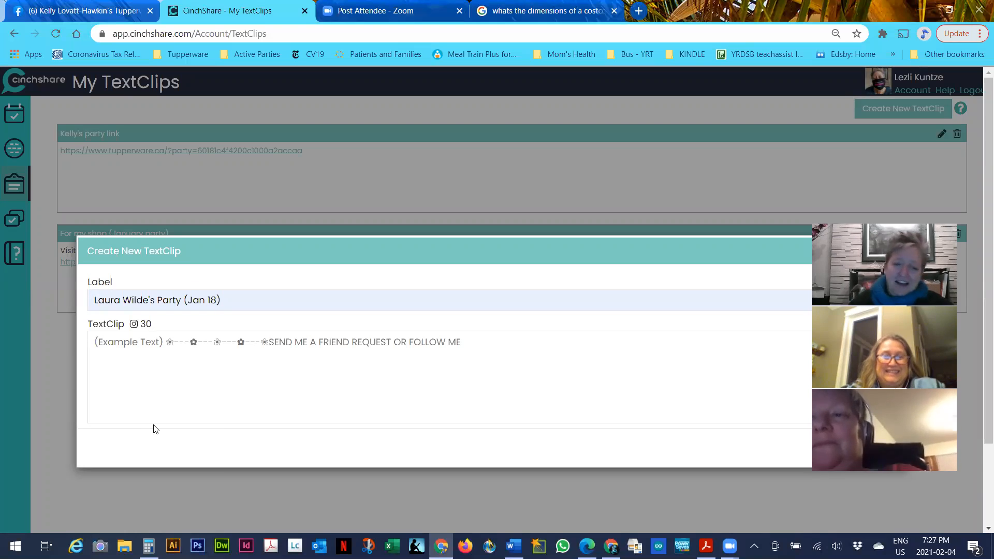
pyautogui.write('chiec')
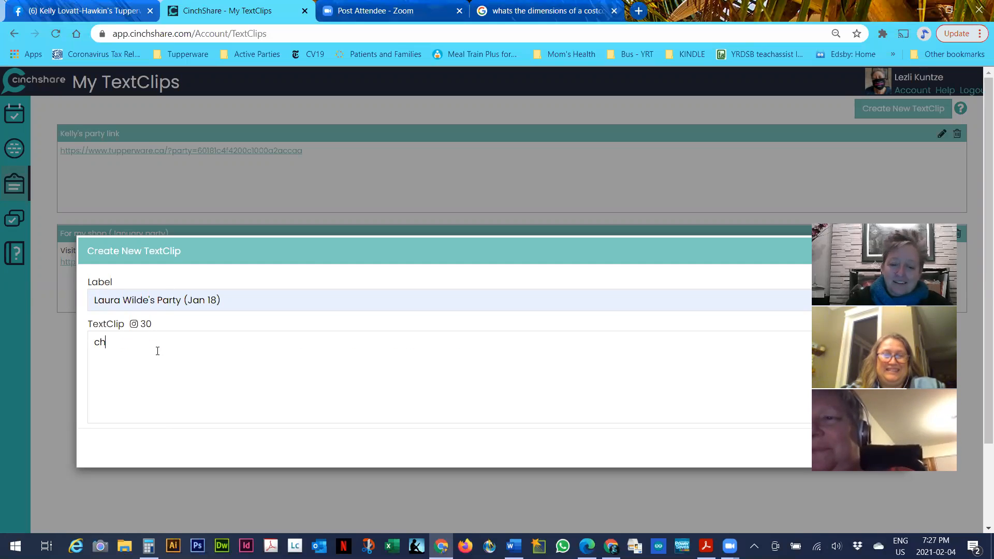
pyautogui.press('BackSpace')
pyautogui.press('BackSpace')
pyautogui.press('BackSpace')
pyautogui.write('eck out the party likn')
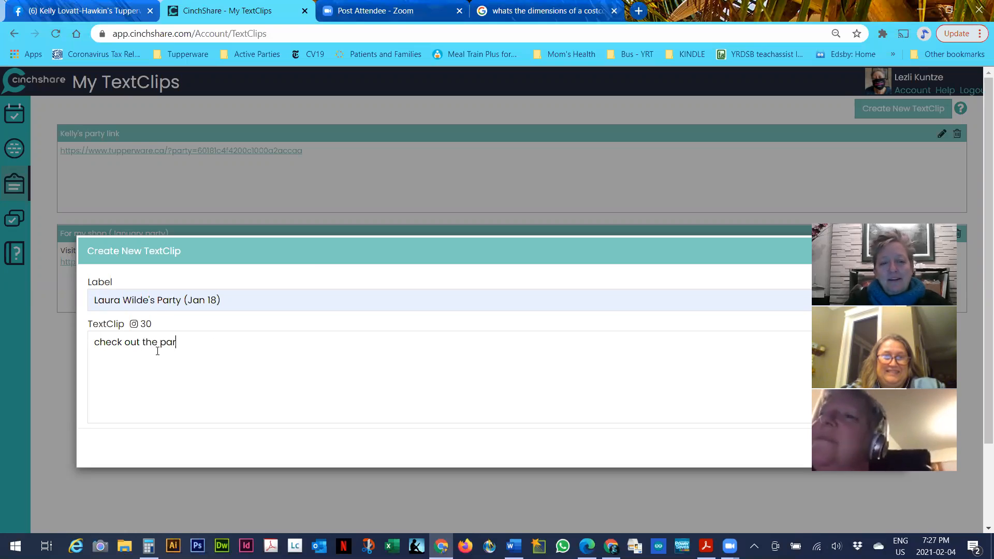
pyautogui.press('BackSpace')
pyautogui.press('BackSpace')
pyautogui.write('nke')
pyautogui.press('BackSpace')
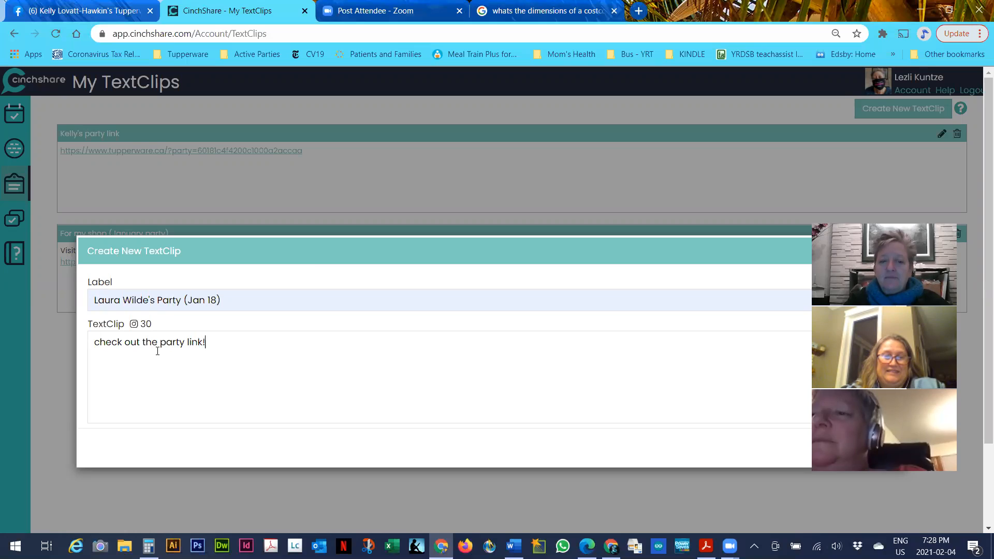
pyautogui.write('!')
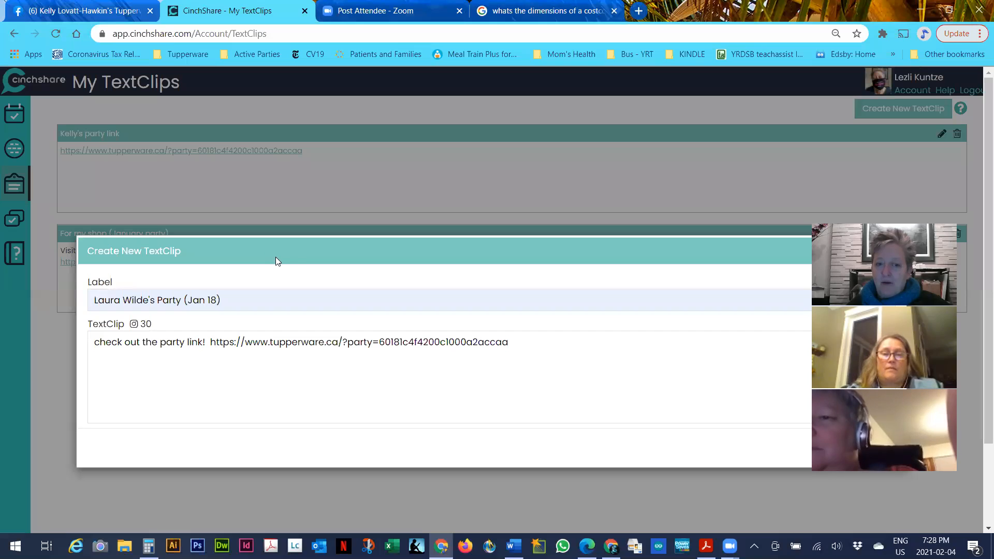
pyautogui.click(889, 204)
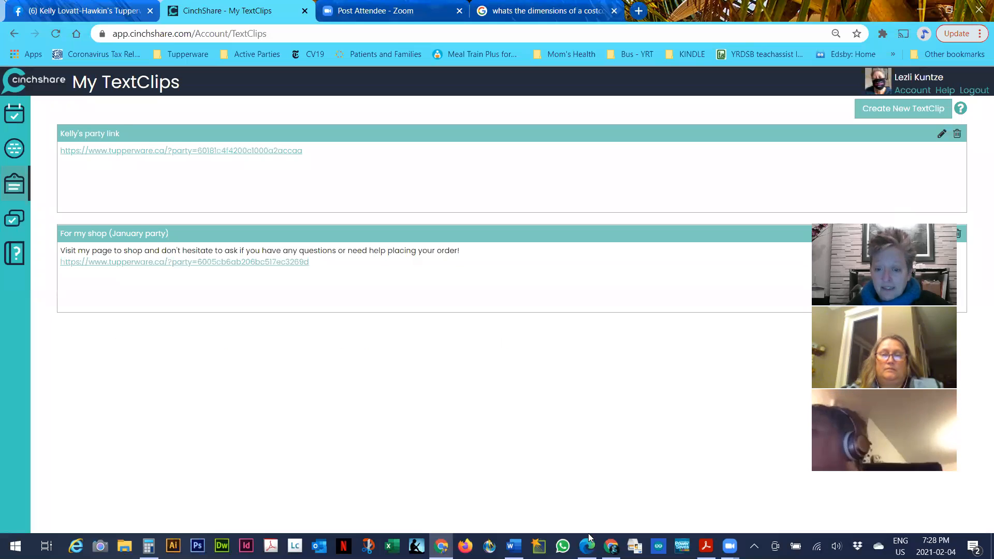
# Save a Jan 19 party TextClip with sample text typed before the pasted Tupperware party link
pyautogui.moveTo(441, 545)
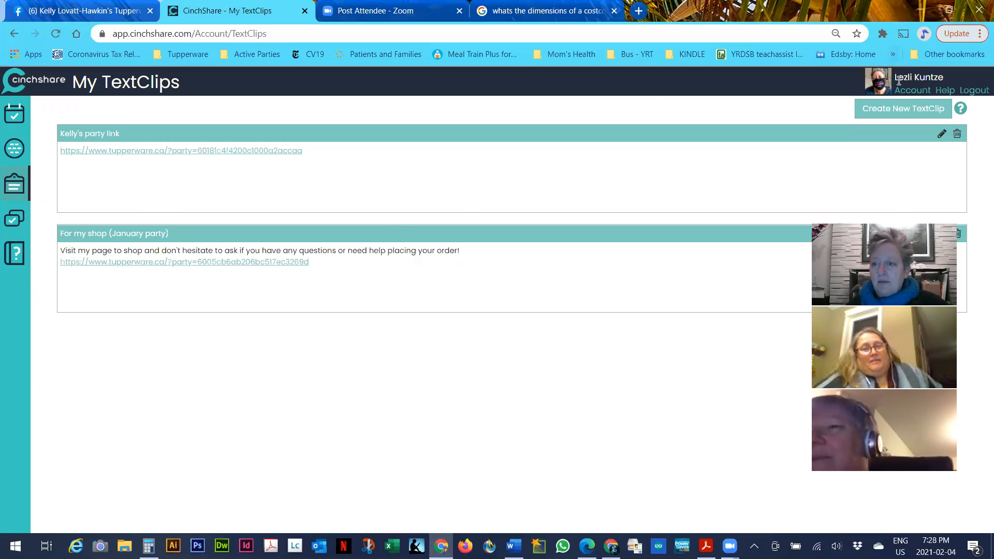
pyautogui.click(901, 110)
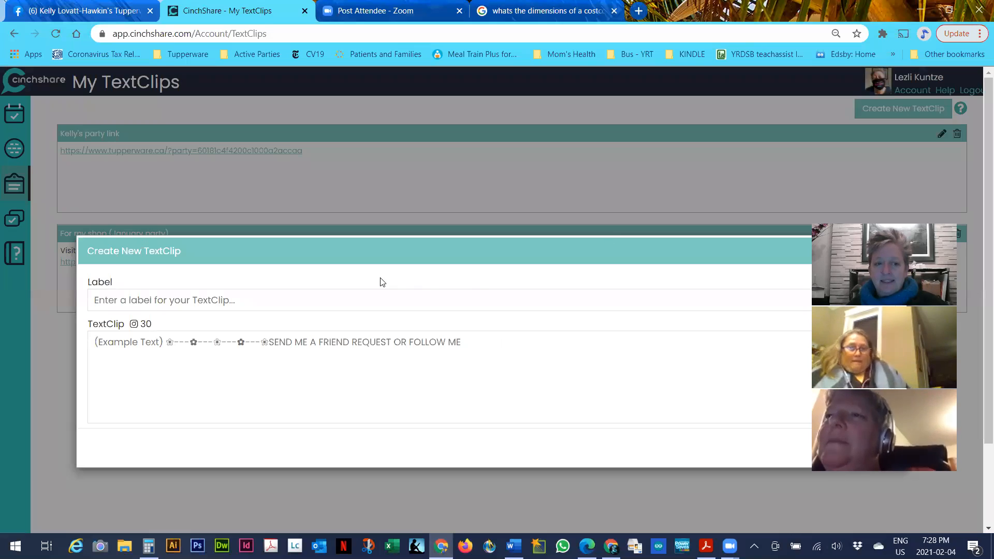
pyautogui.click(250, 295)
pyautogui.click(166, 375)
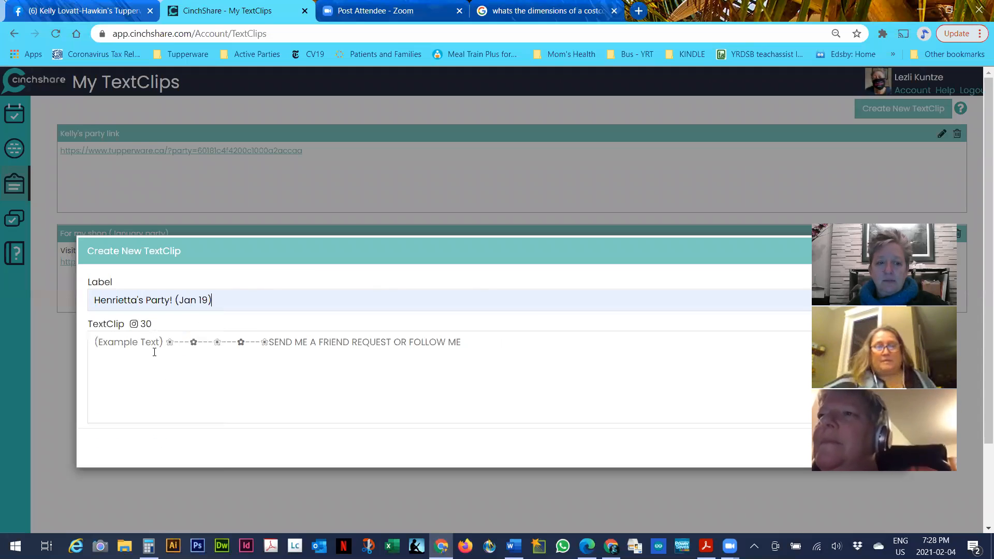
pyautogui.moveTo(144, 342); pyautogui.dragTo(98, 346)
pyautogui.click(95, 343)
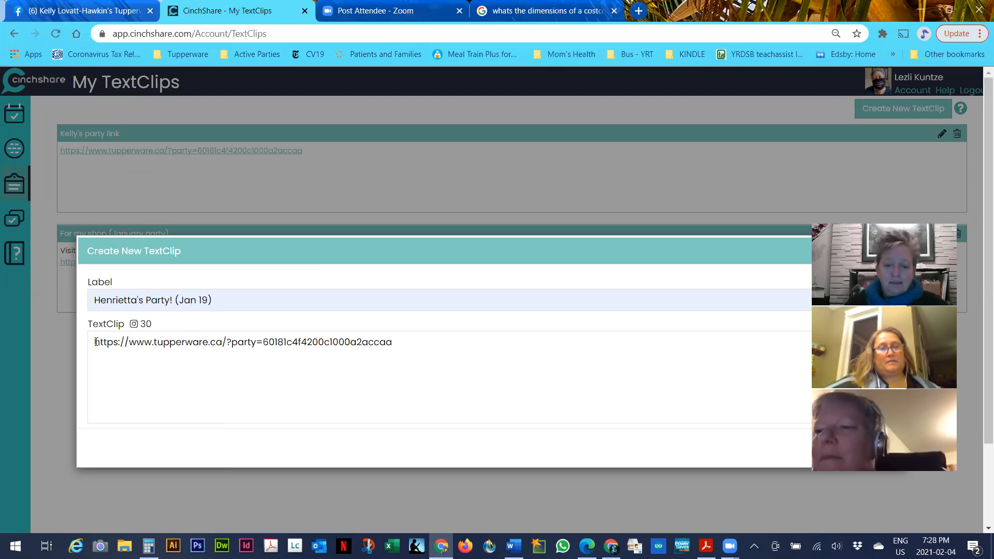
pyautogui.write('tecsdofsdff;sdhfkjasfhkasfh ;ah d')
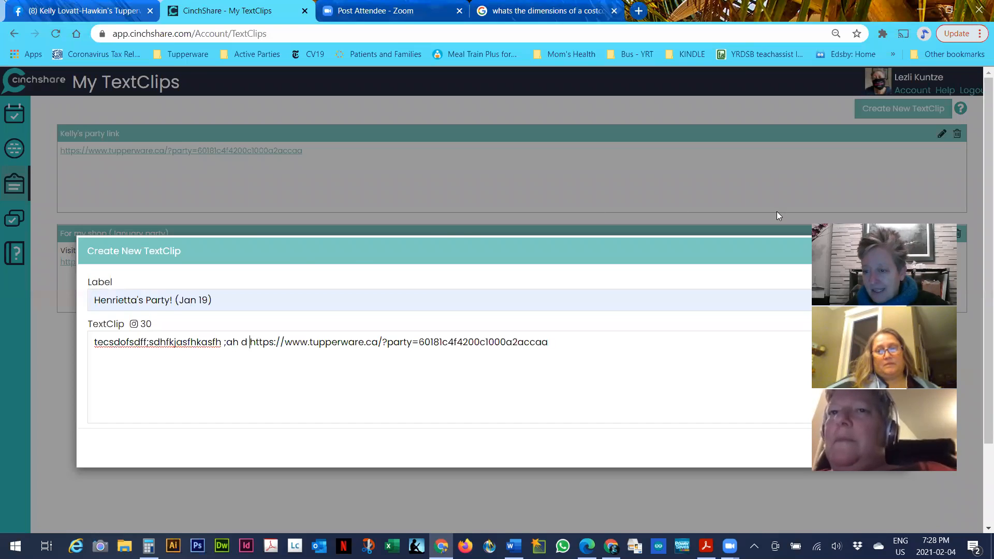
pyautogui.moveTo(880, 228); pyautogui.dragTo(706, 311)
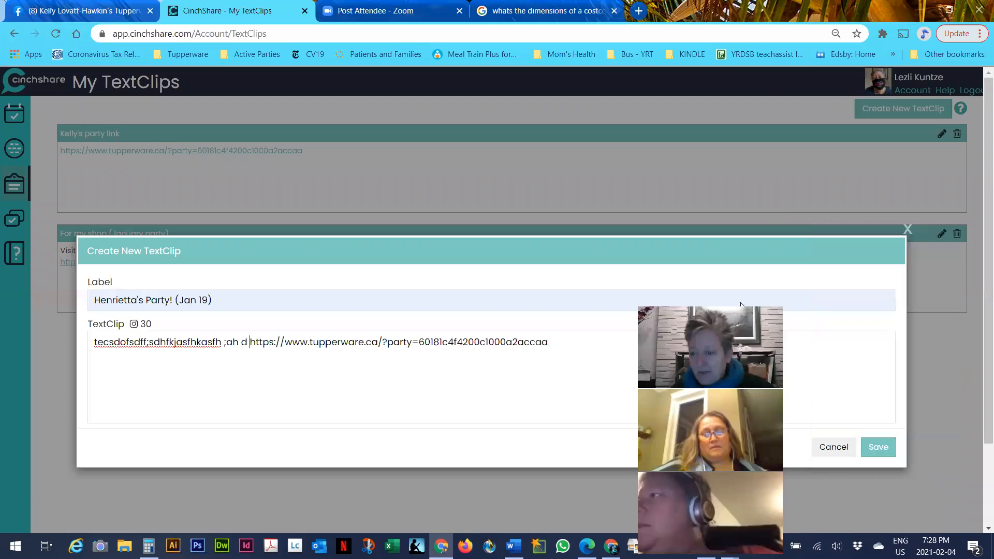
pyautogui.click(876, 444)
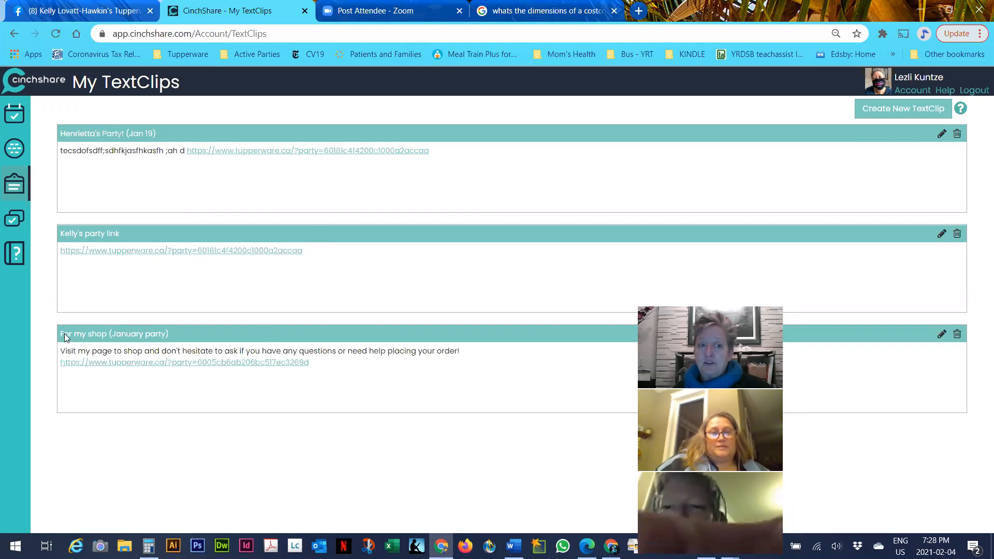
pyautogui.click(14, 117)
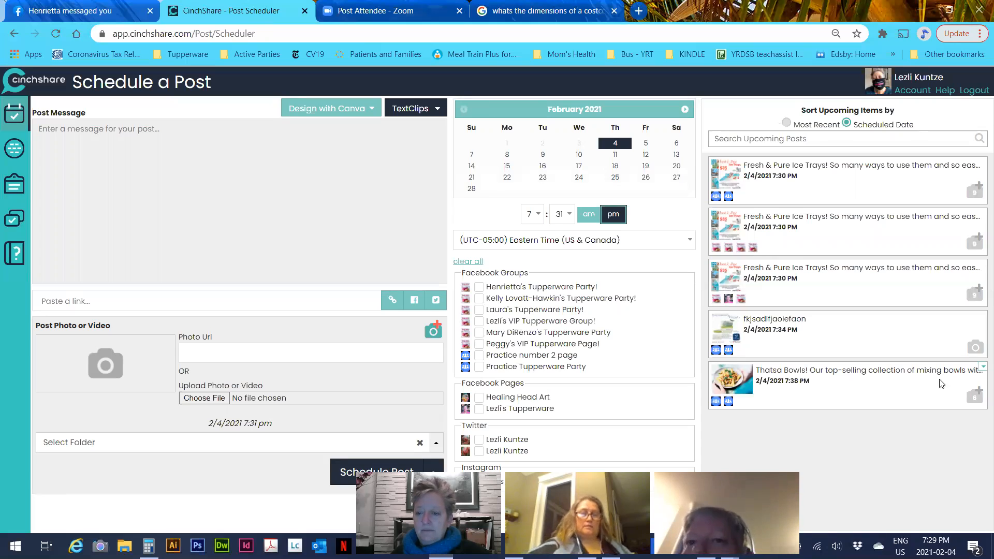
pyautogui.click(981, 367)
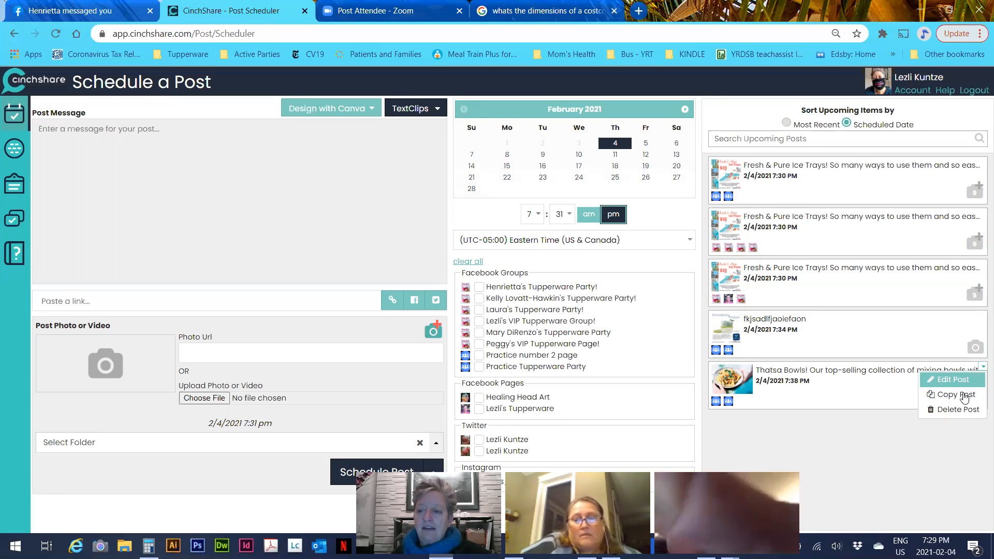
pyautogui.click(960, 381)
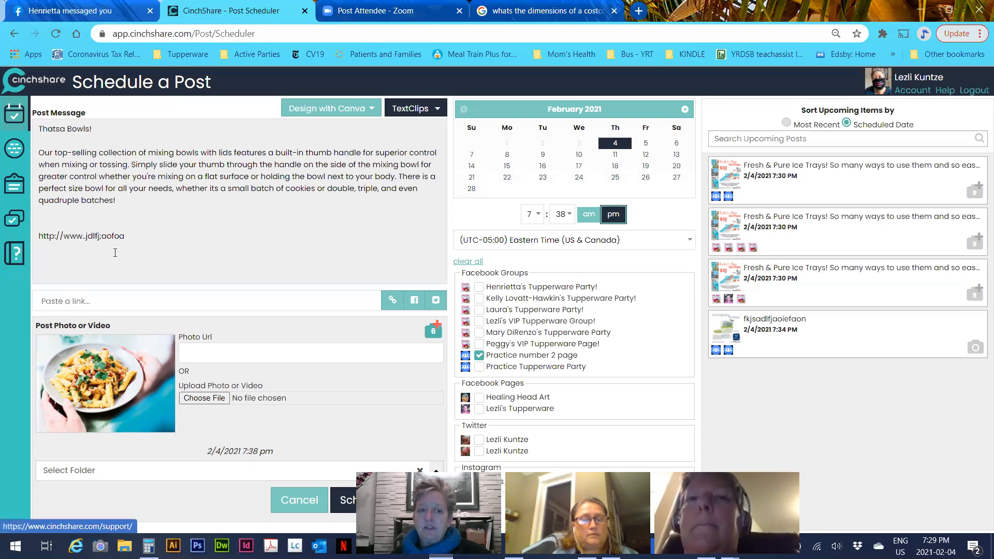
pyautogui.moveTo(125, 236); pyautogui.dragTo(47, 238)
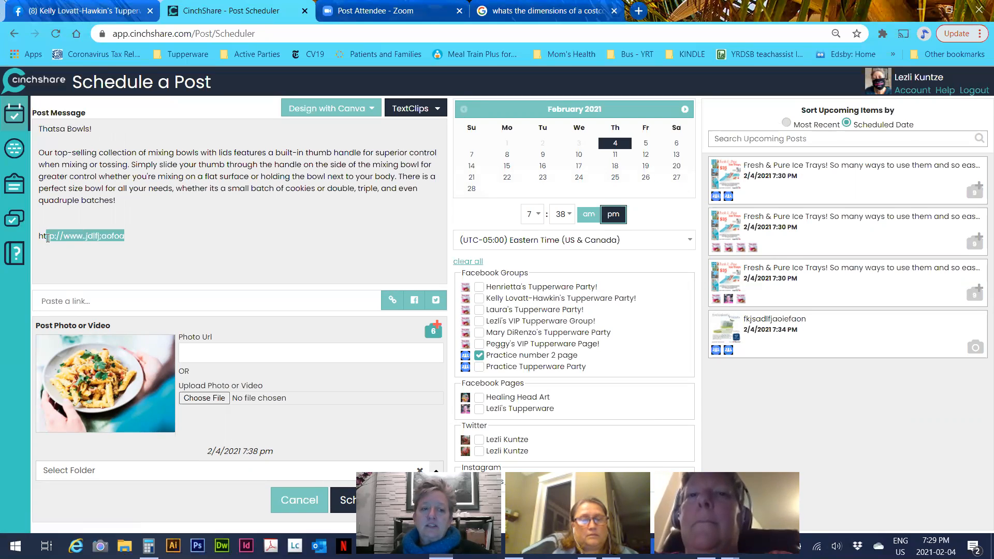
pyautogui.press('BackSpace')
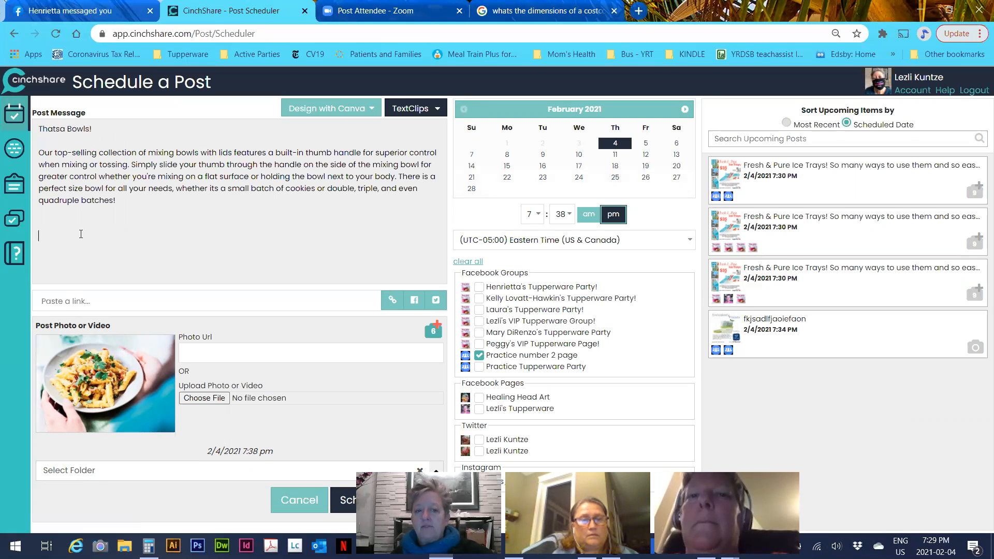
pyautogui.click(411, 114)
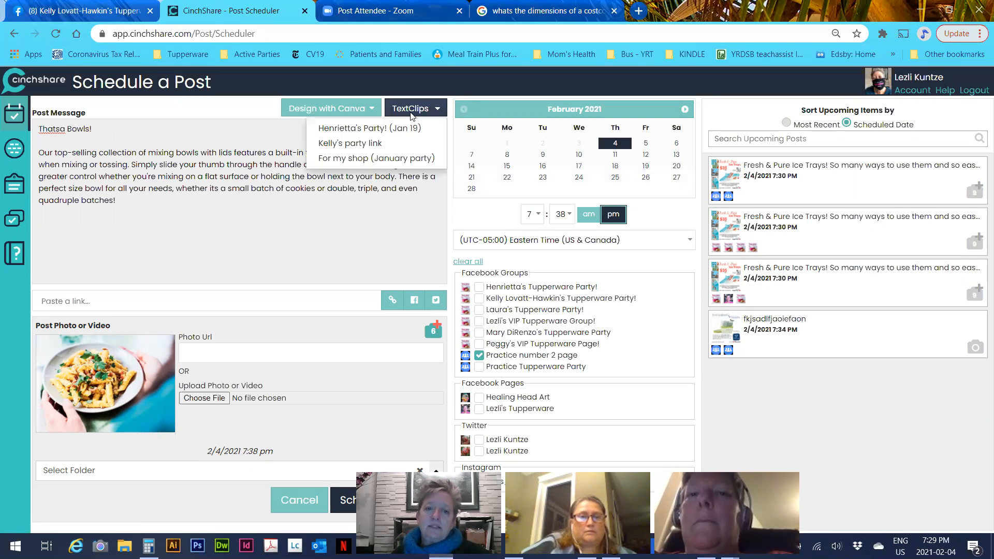
# Remove a wrongly inserted party link clip and insert the Jan 19 party TextClip instead
pyautogui.click(376, 145)
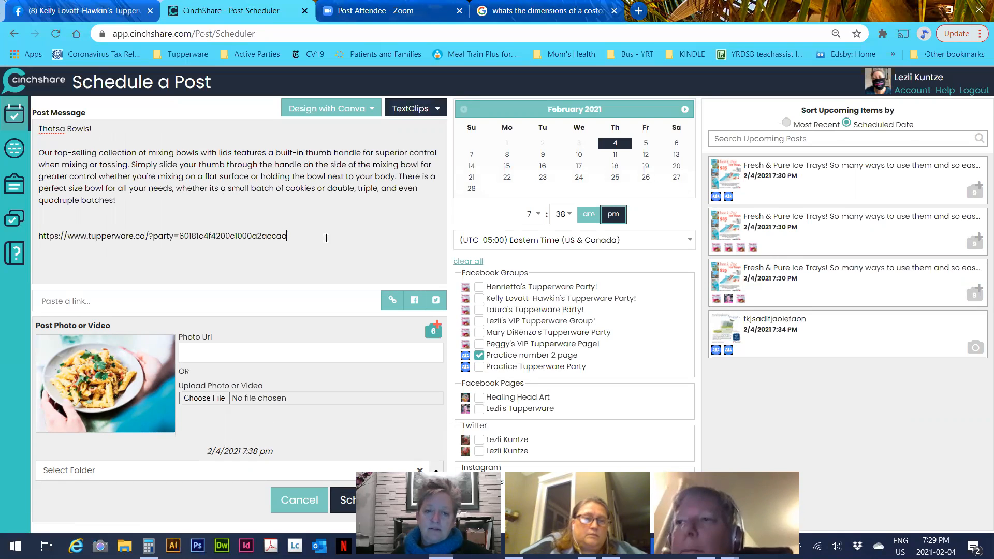
pyautogui.moveTo(326, 238); pyautogui.dragTo(40, 241)
pyautogui.hotkey('ctrl', 'x')
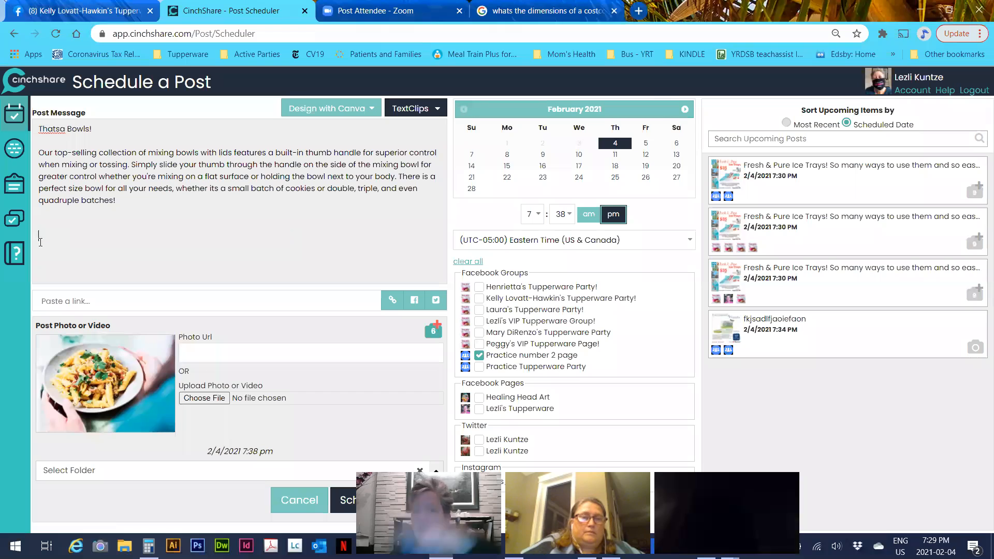
pyautogui.click(406, 108)
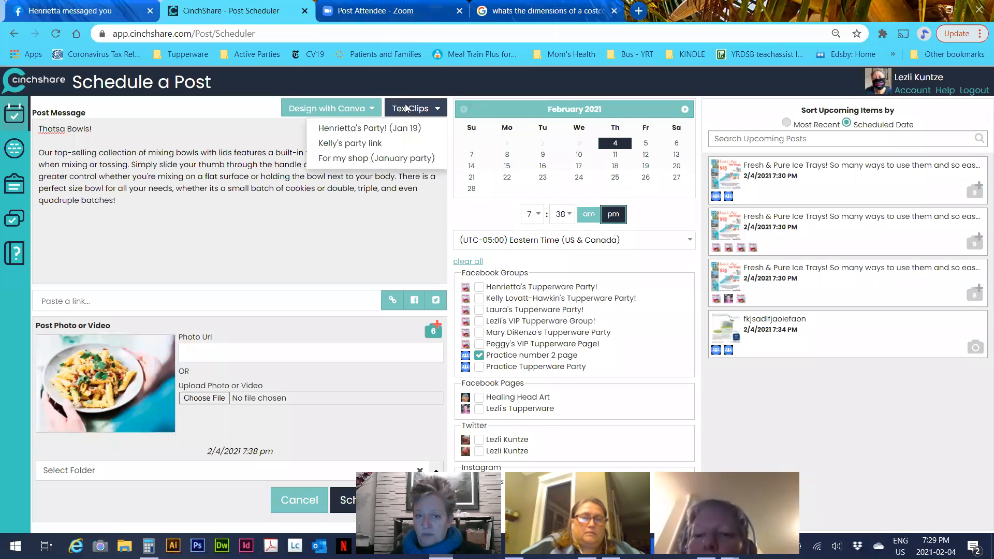
pyautogui.click(383, 129)
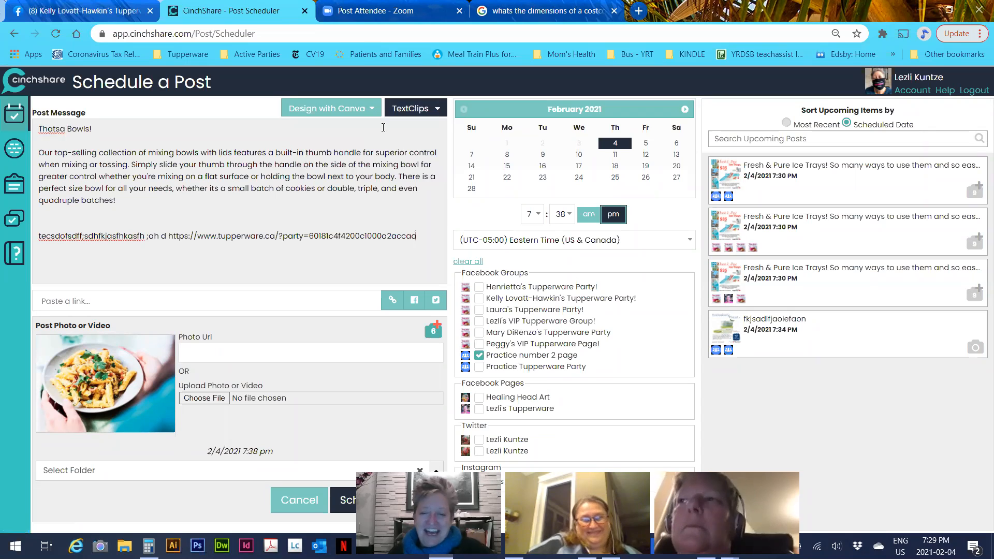
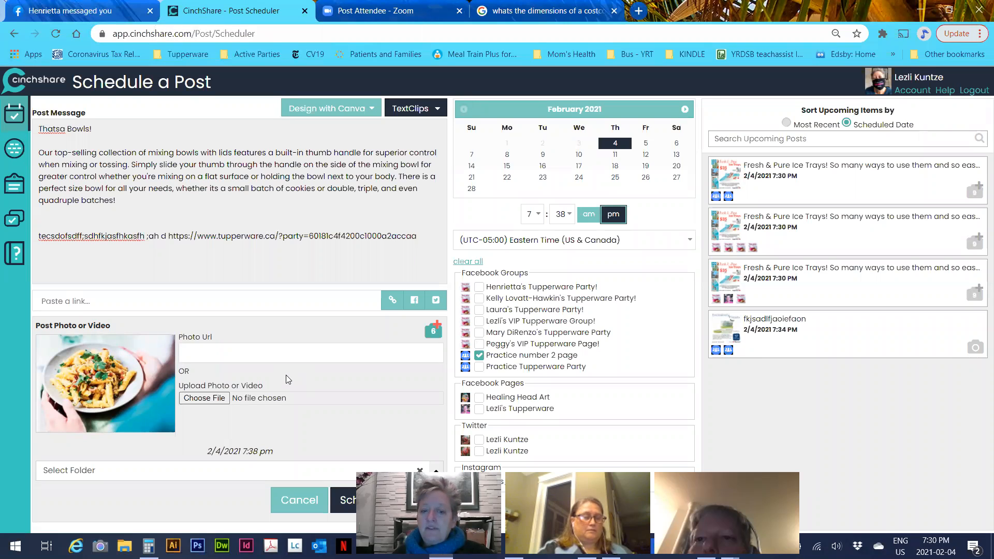
# Schedule the Thatsa Bowls! post for 2/4/2021 at 7:38 pm to the checked group
pyautogui.click(347, 501)
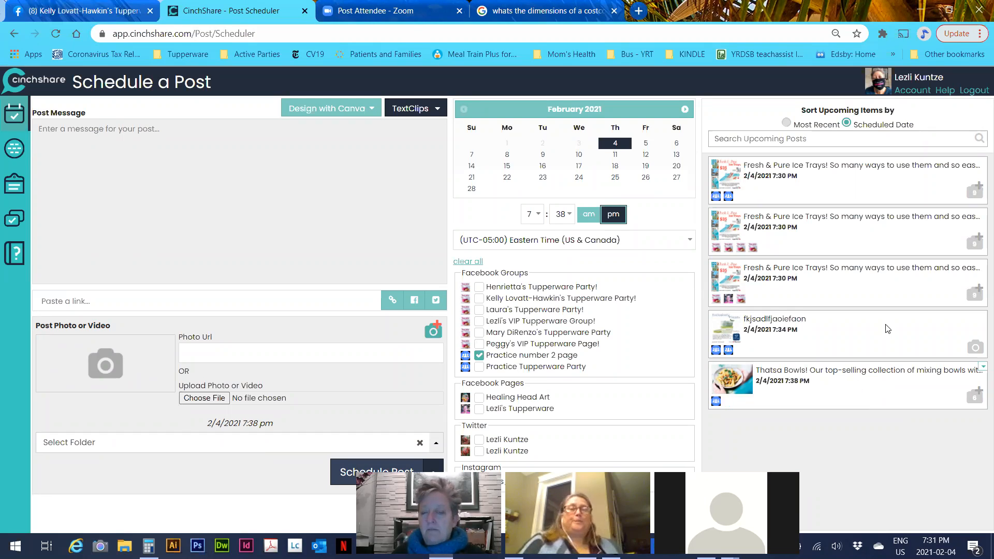
pyautogui.click(435, 113)
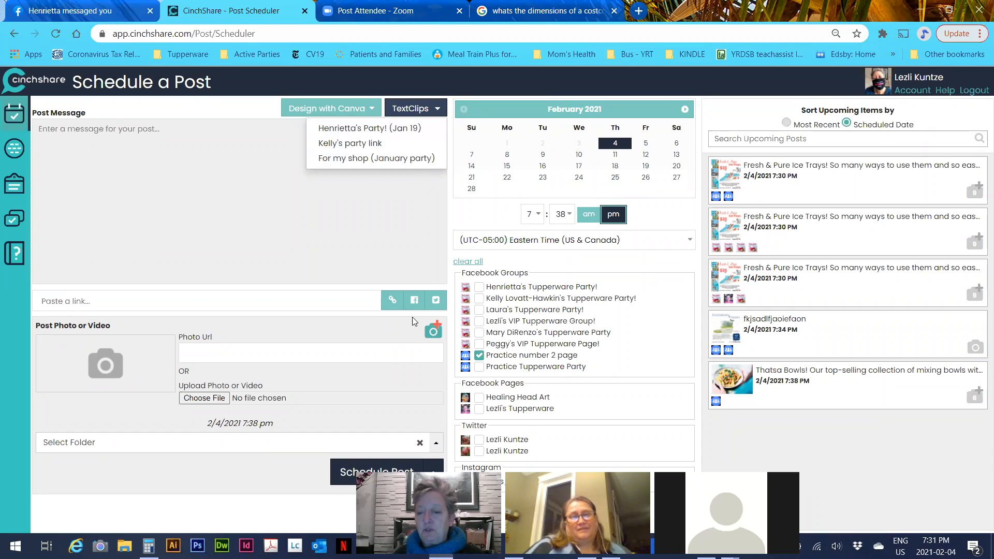
pyautogui.click(234, 189)
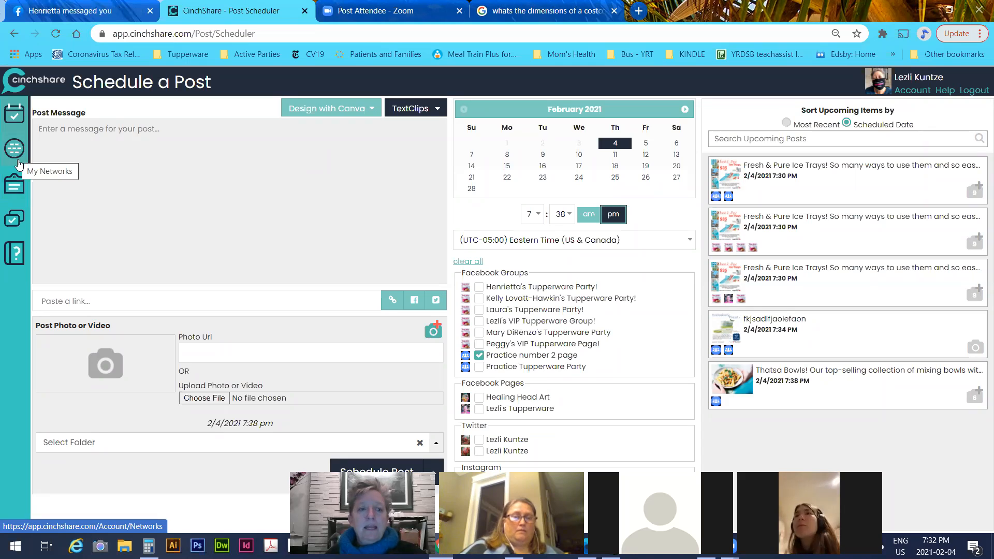
pyautogui.click(15, 218)
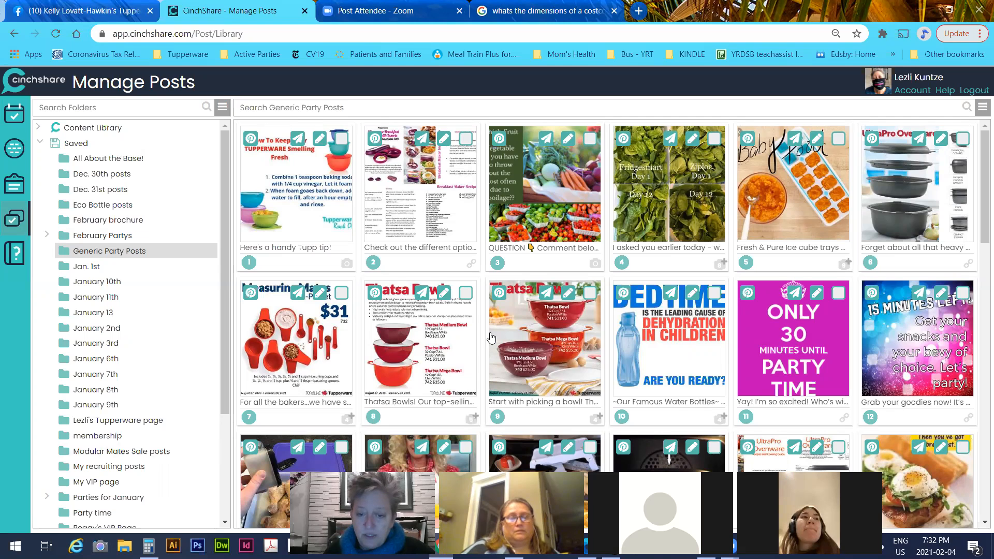
# Go to TOTL Shared Folders > Catalog > Fall 2020 & Winter 2021 Catalog Ads > Food Storage
pyautogui.scroll(-2, 492, 338)
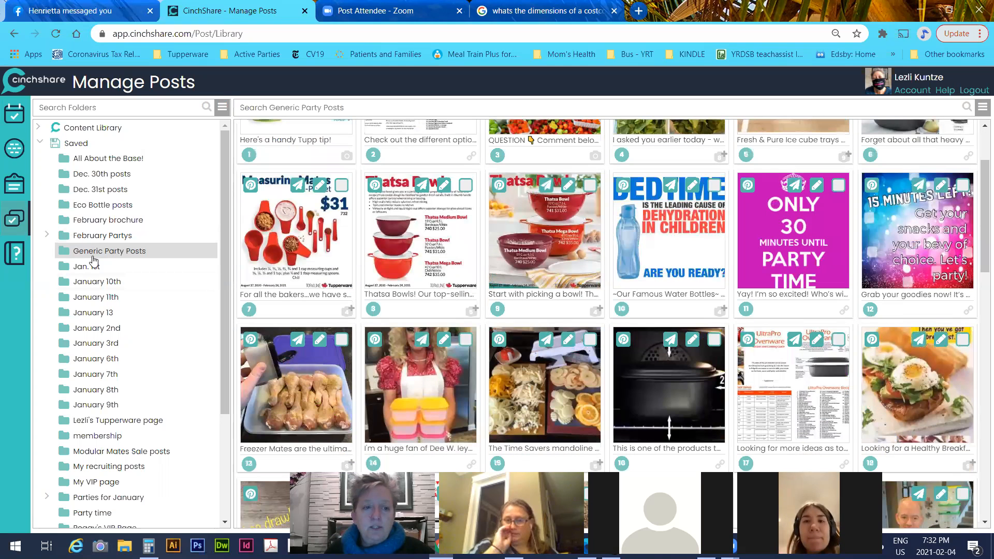
pyautogui.scroll(-3, 112, 346)
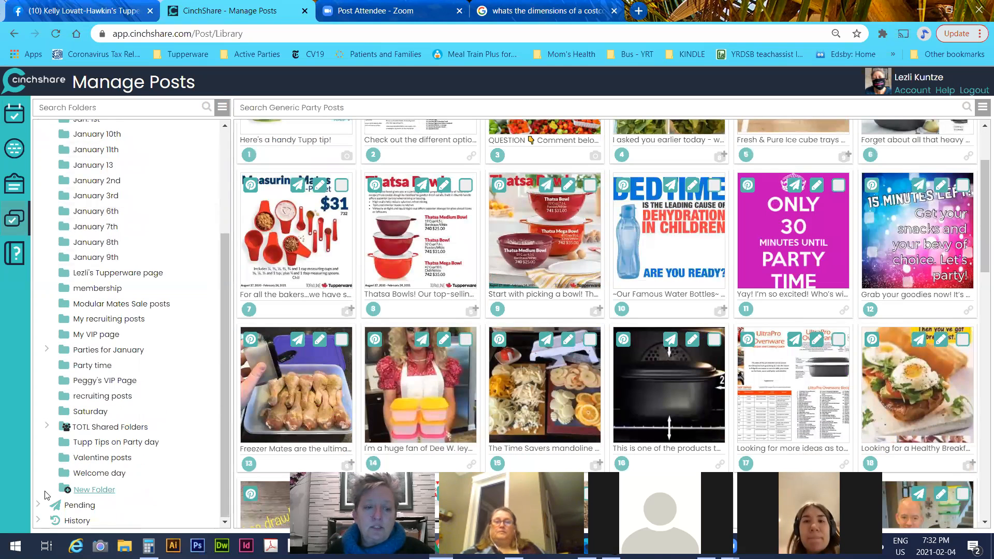
pyautogui.click(79, 427)
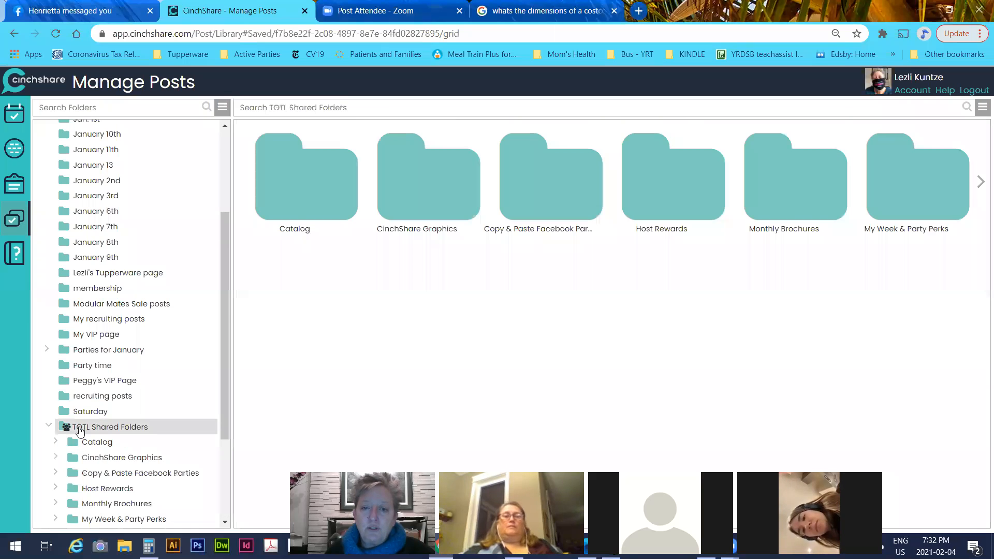
pyautogui.click(331, 172)
pyautogui.click(461, 198)
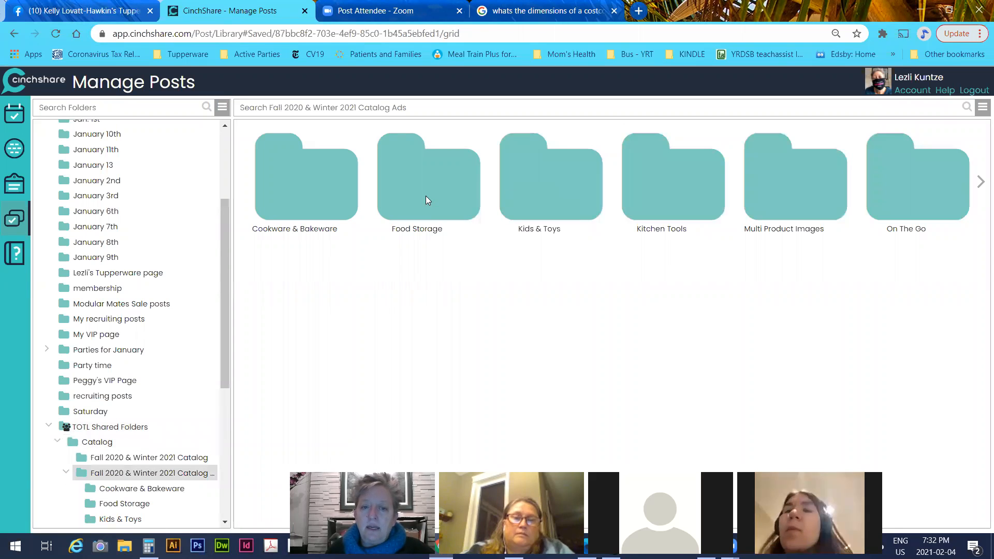
pyautogui.click(426, 197)
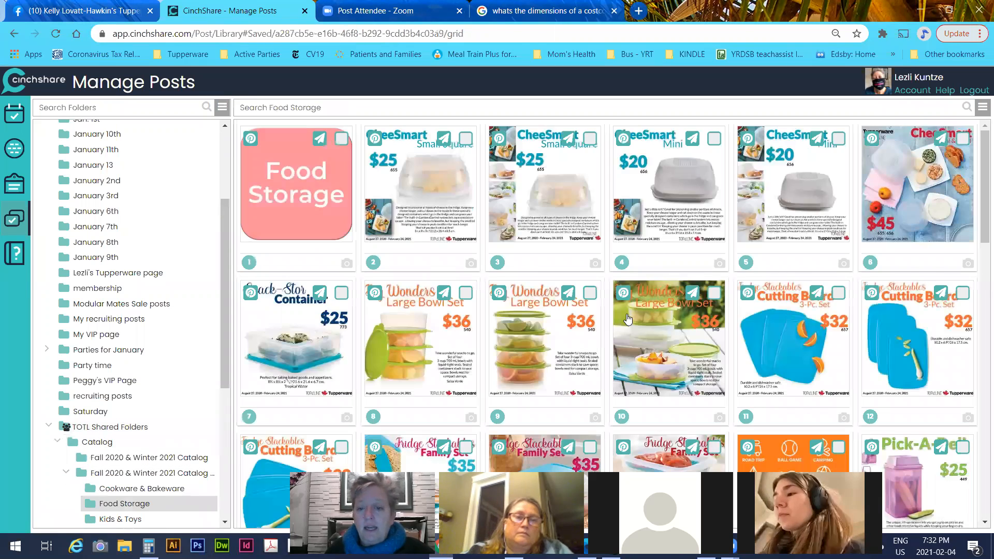
# Select the FridgeSmart Collection, 4-Pc Set, Medium Deep, Medium and Small Deep posts
pyautogui.scroll(-2, 628, 319)
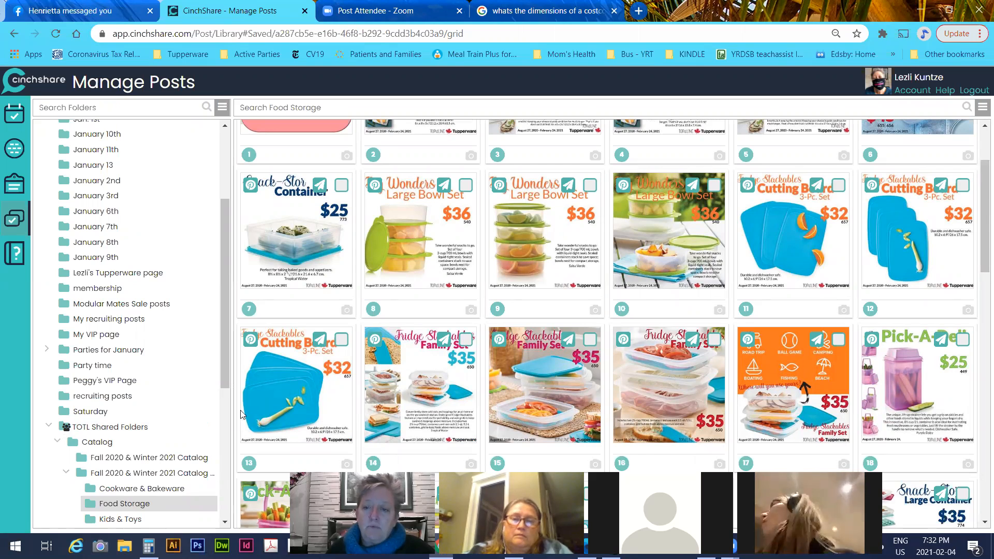
pyautogui.scroll(-10, 862, 334)
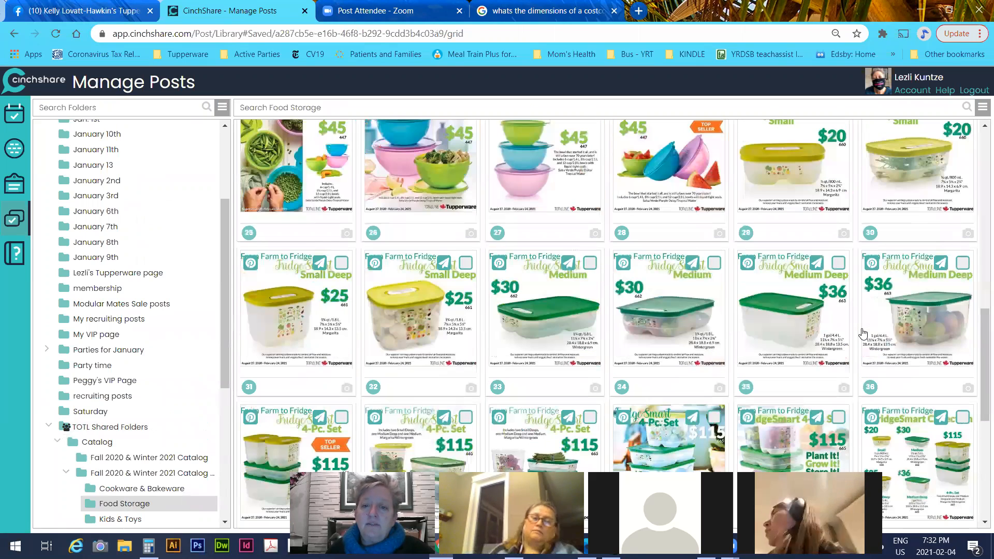
pyautogui.scroll(-2, 713, 387)
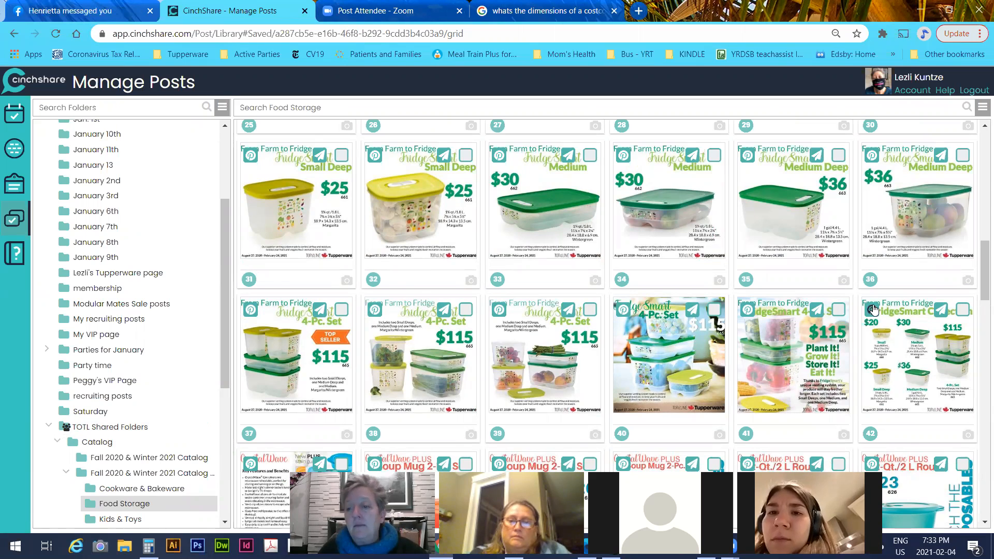
pyautogui.click(961, 311)
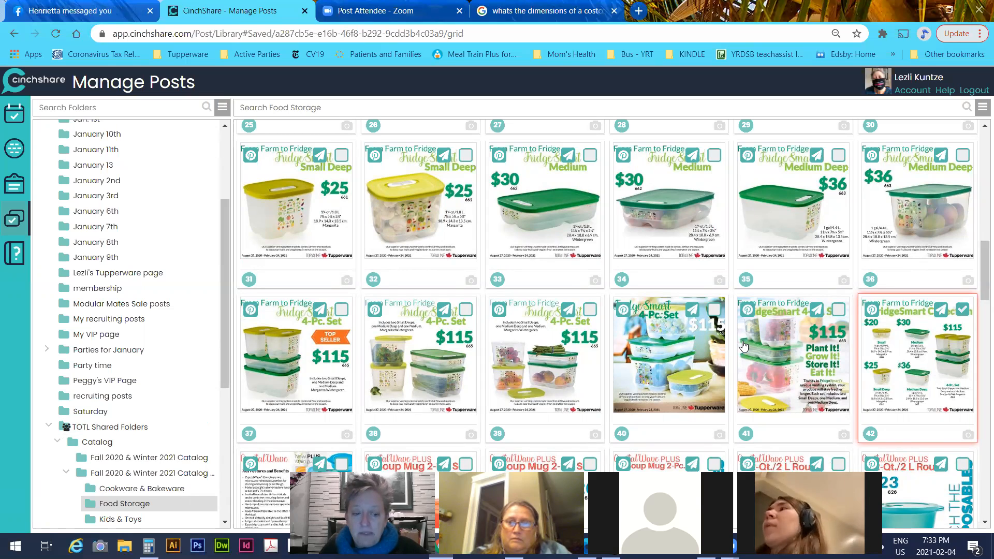
pyautogui.click(714, 311)
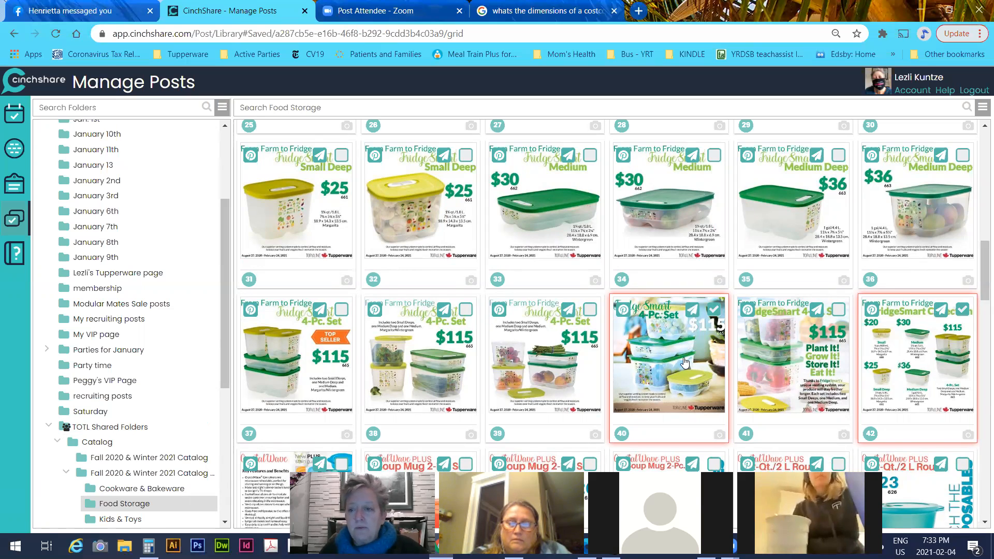
pyautogui.click(963, 155)
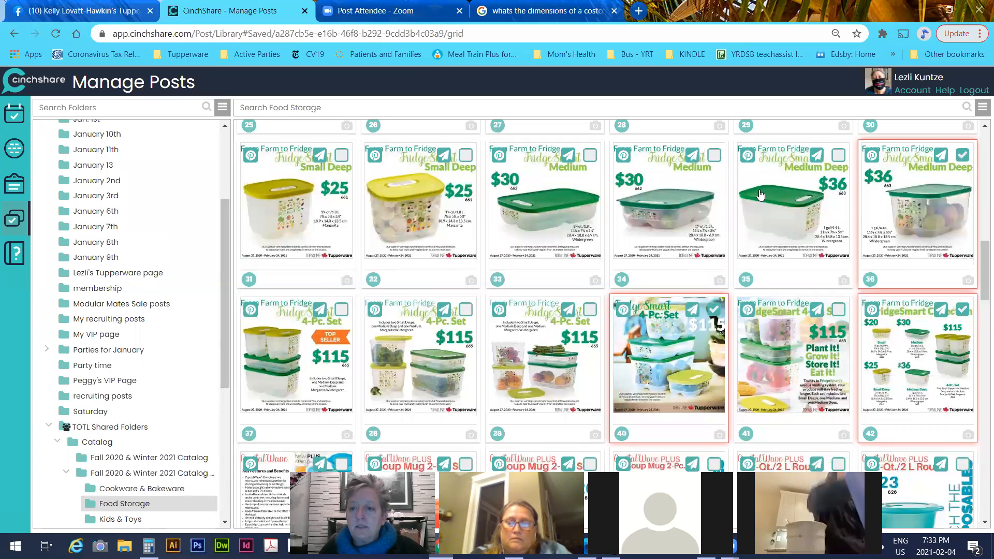
pyautogui.click(713, 156)
pyautogui.click(465, 156)
# Add the FridgeSmart Small post to the selection and bring up the grid's actions menu
pyautogui.scroll(2, 422, 307)
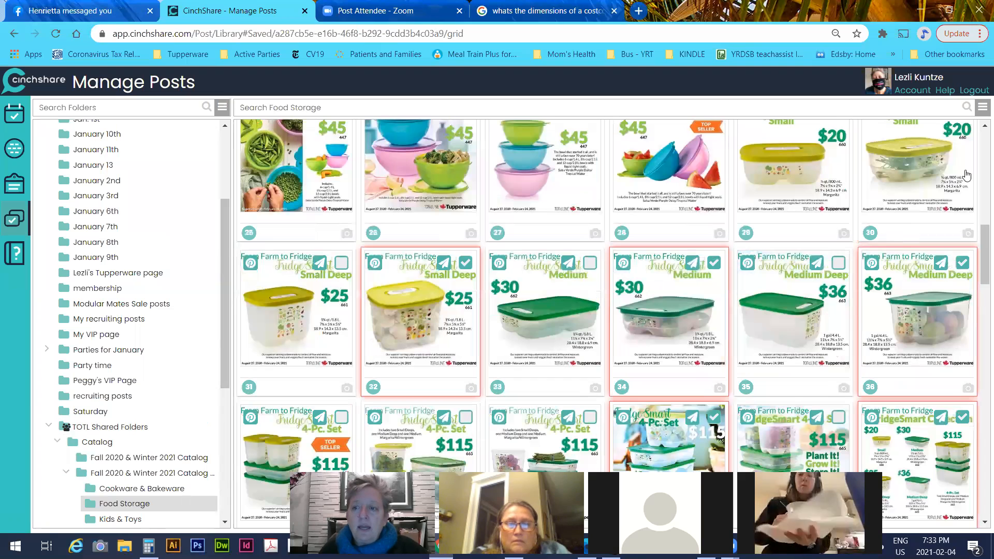
pyautogui.scroll(4, 956, 163)
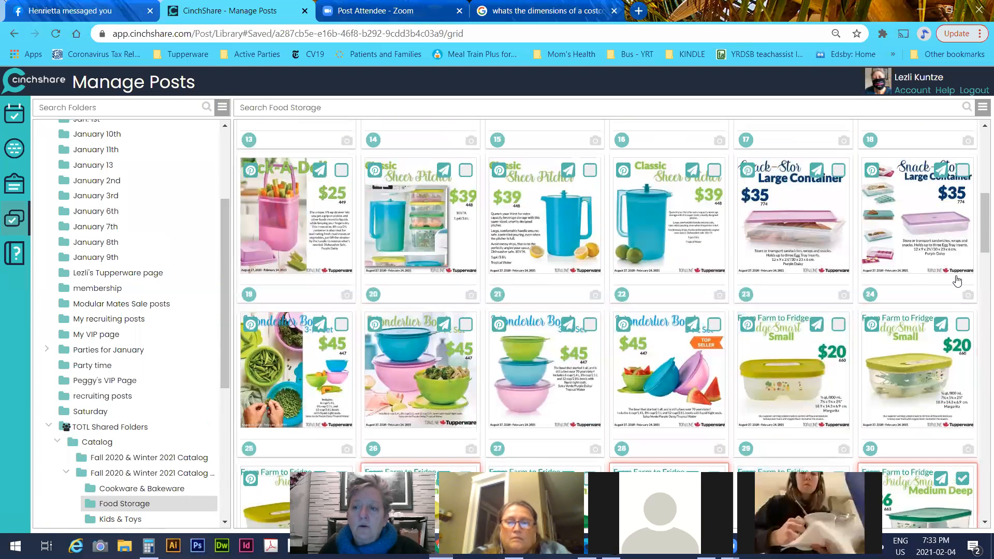
pyautogui.click(962, 328)
pyautogui.scroll(-4, 867, 380)
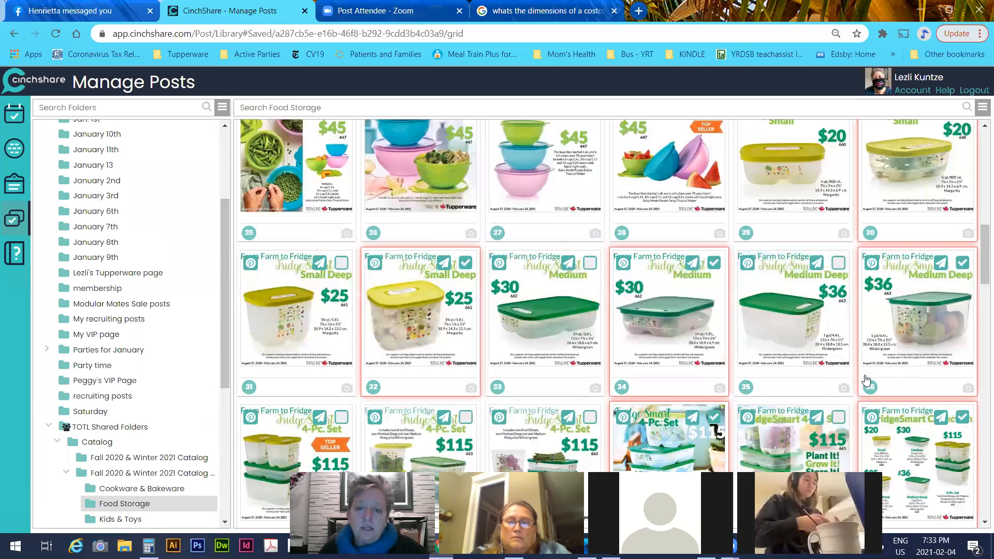
pyautogui.scroll(-2, 580, 332)
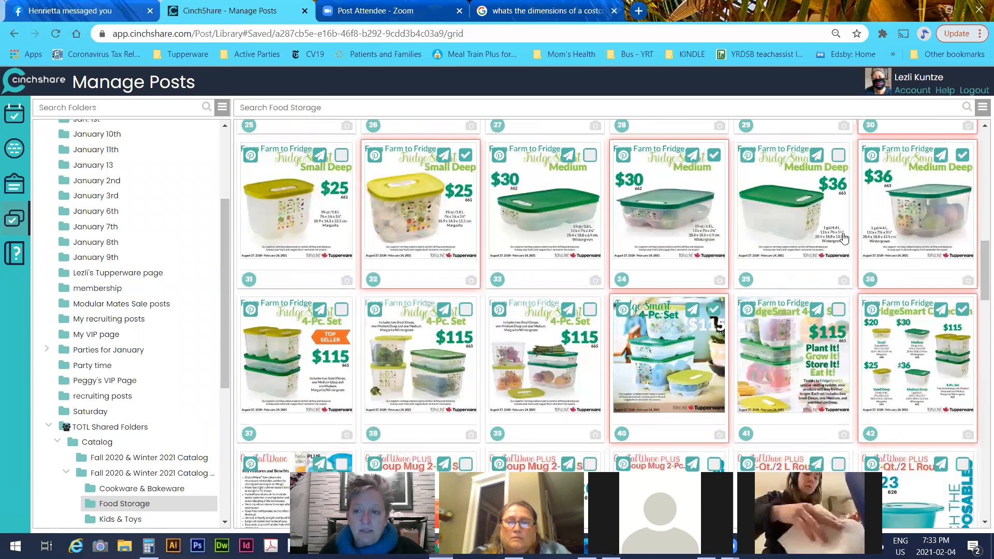
pyautogui.click(982, 109)
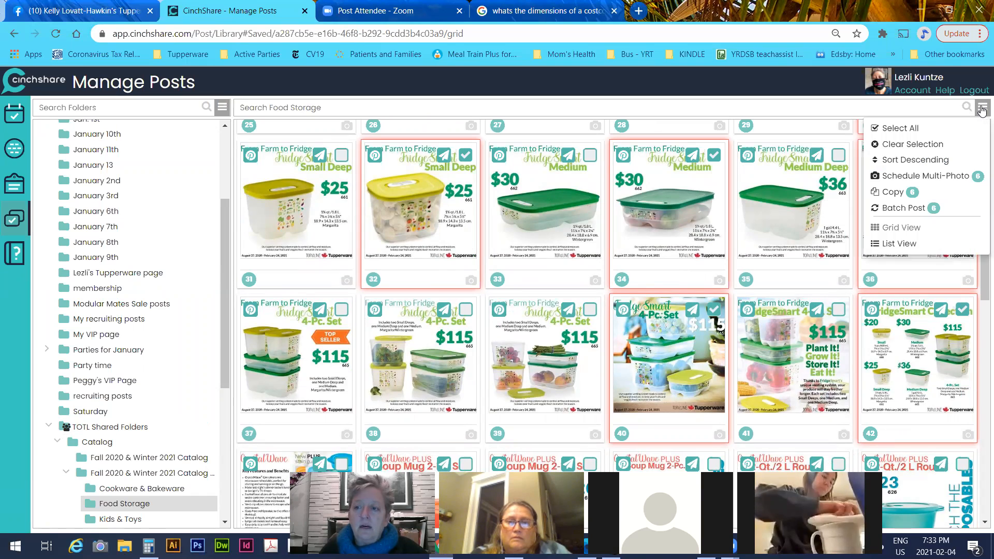
# Schedule the six posts together, putting the 4-Pc Set photo first and Medium Deep before Medium
pyautogui.click(932, 182)
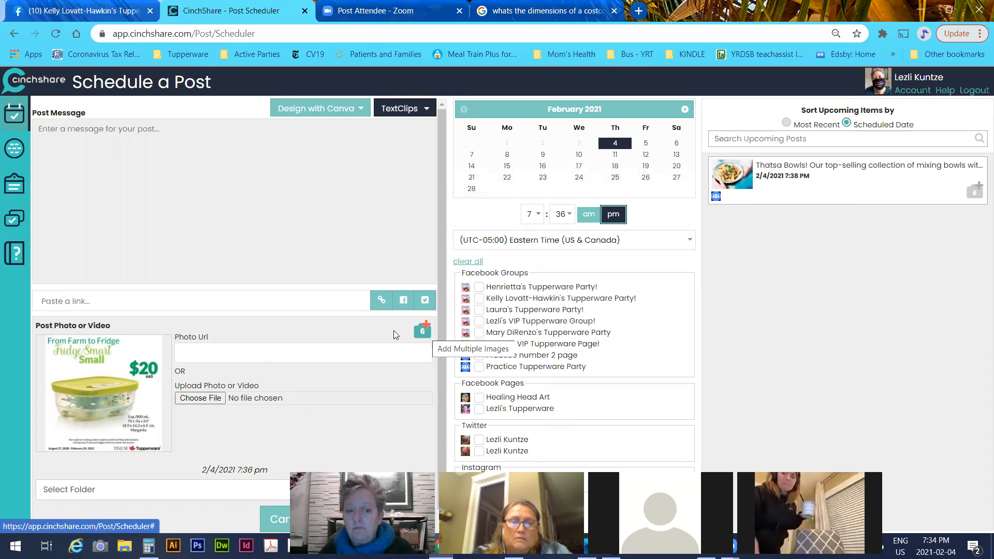
pyautogui.click(421, 333)
pyautogui.scroll(-4, 400, 280)
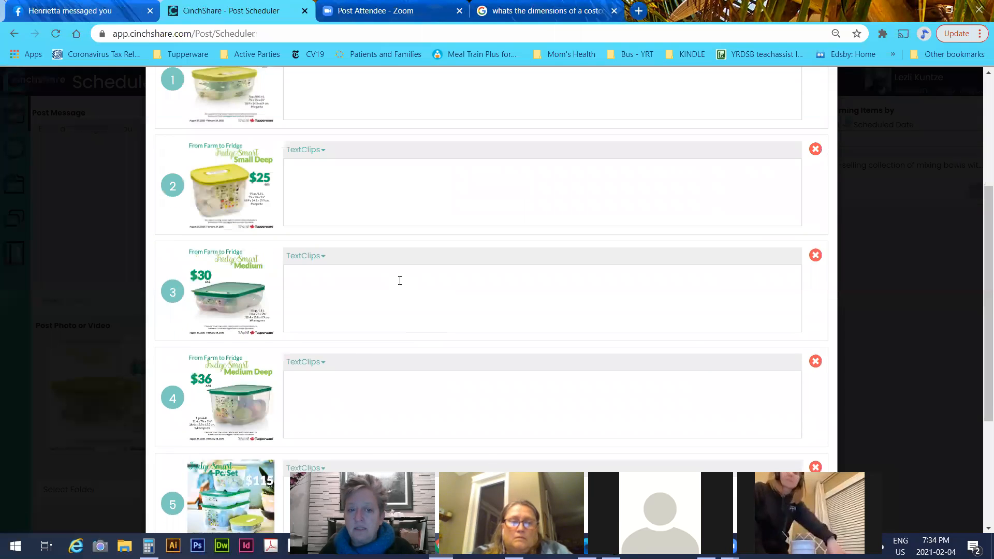
pyautogui.scroll(-4, 400, 280)
pyautogui.moveTo(258, 289)
pyautogui.mouseDown()
pyautogui.moveTo(263, 158)
pyautogui.moveTo(196, 231)
pyautogui.moveTo(193, 270)
pyautogui.moveTo(251, 298)
pyautogui.mouseUp()
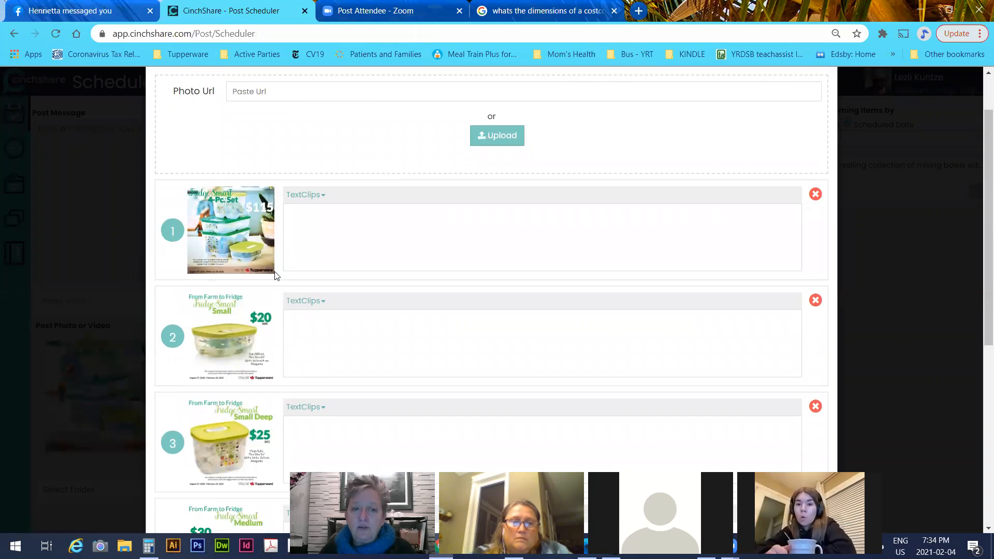
pyautogui.scroll(-4, 276, 277)
pyautogui.scroll(-3, 276, 276)
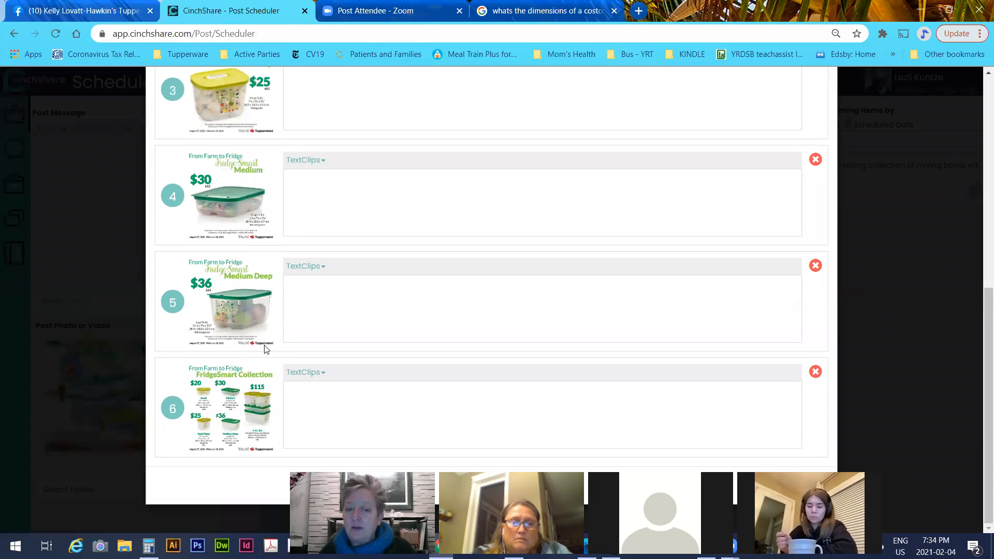
pyautogui.scroll(4, 230, 269)
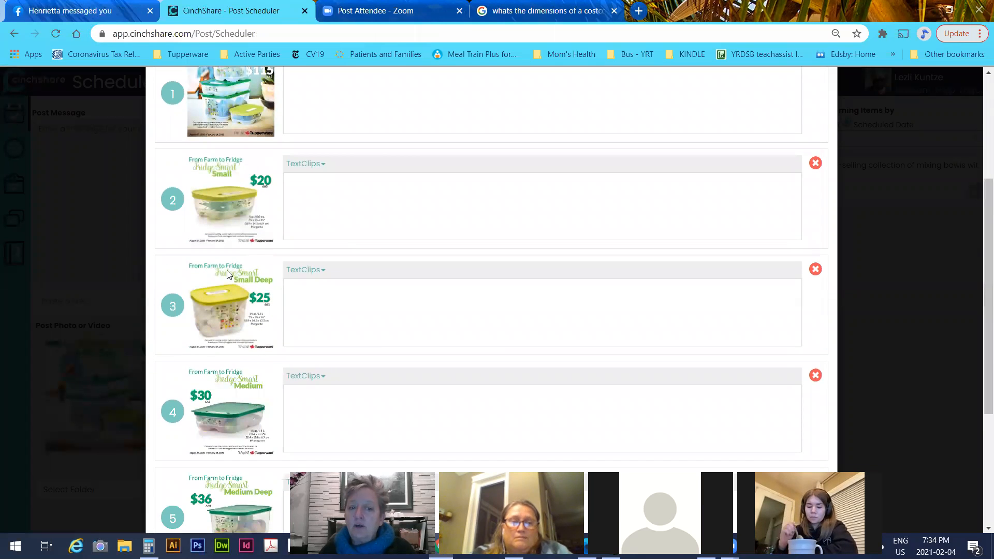
pyautogui.moveTo(220, 484); pyautogui.dragTo(223, 132)
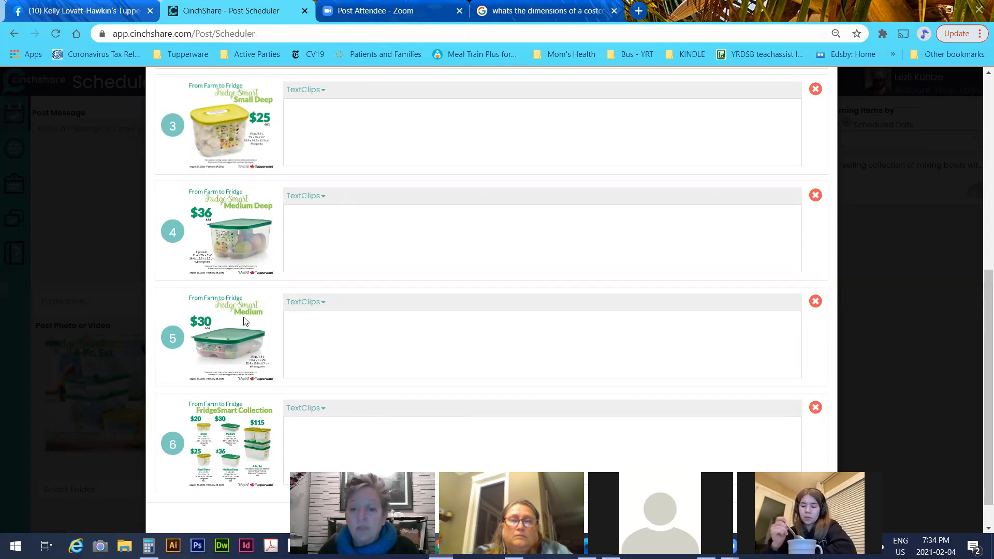
# Check the saved TextClips for the first photo's caption, then return to the panel's top
pyautogui.scroll(-1, 363, 327)
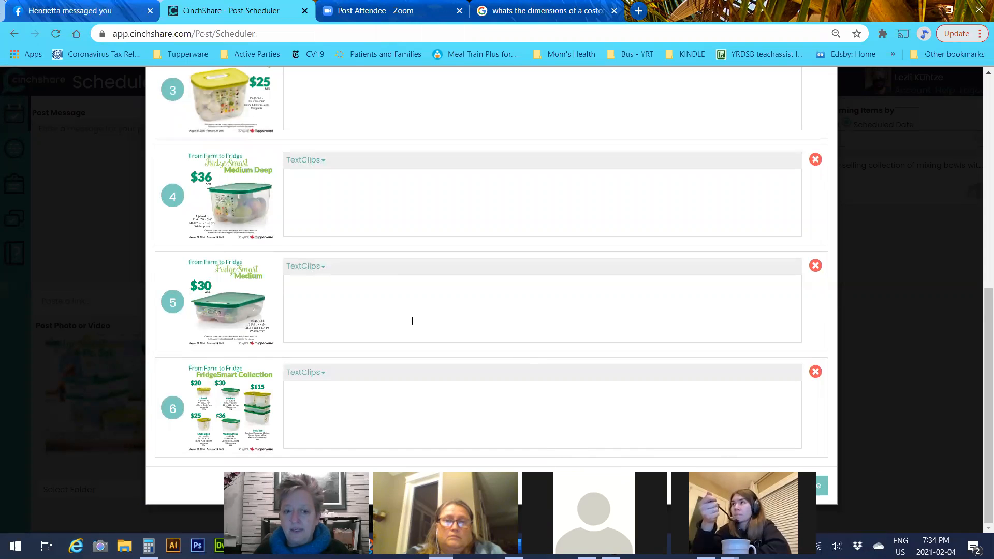
pyautogui.scroll(6, 406, 310)
pyautogui.click(319, 202)
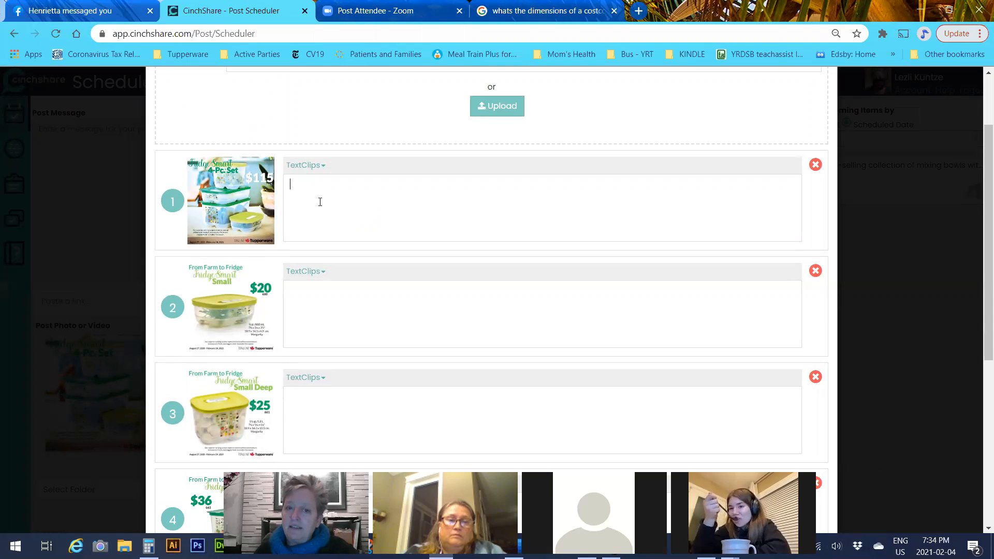
pyautogui.click(324, 171)
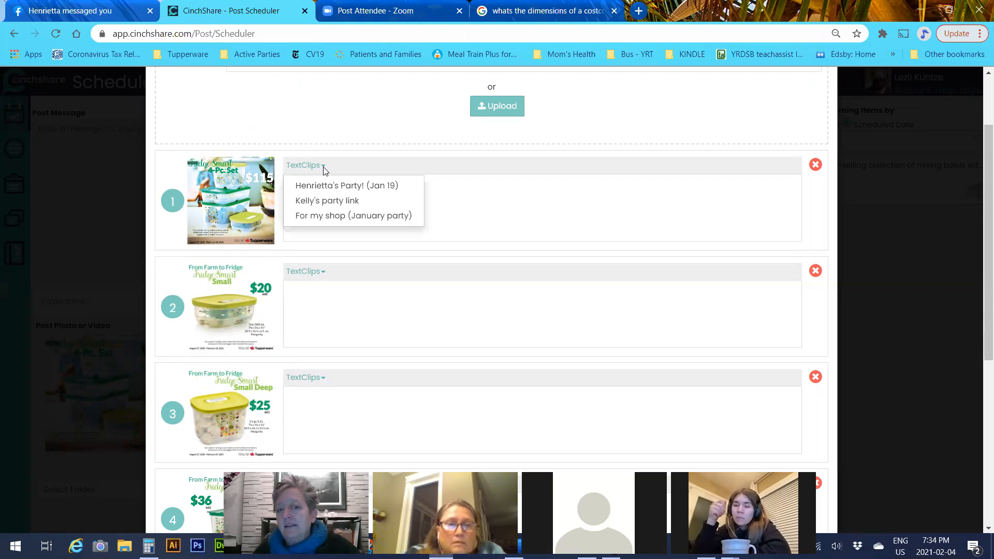
pyautogui.click(555, 206)
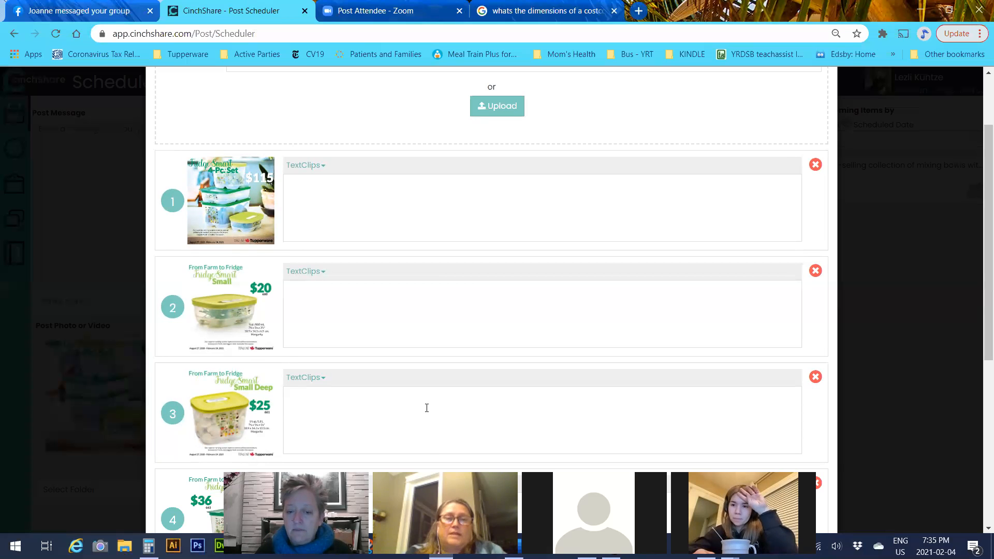
pyautogui.scroll(-4, 337, 279)
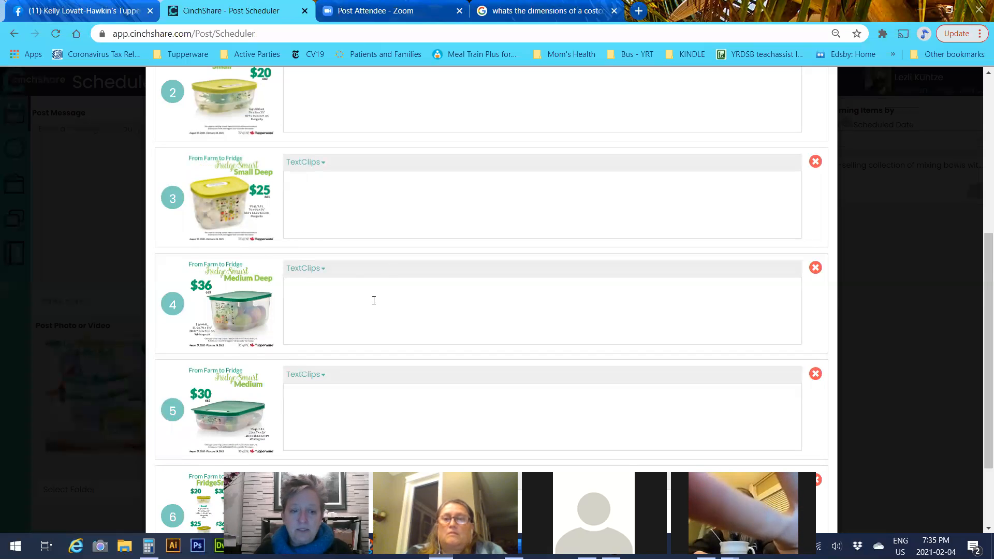
pyautogui.scroll(-2, 373, 300)
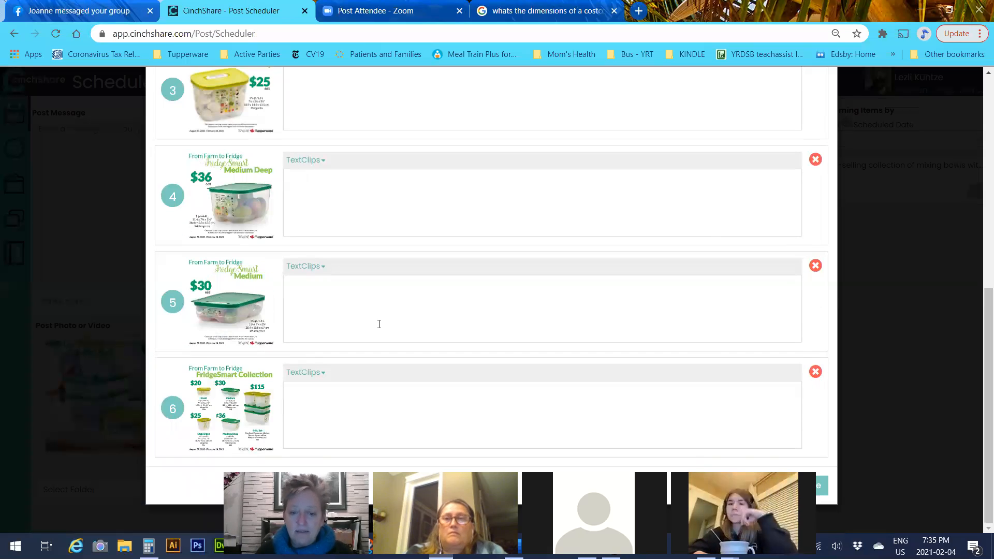
pyautogui.scroll(8, 379, 325)
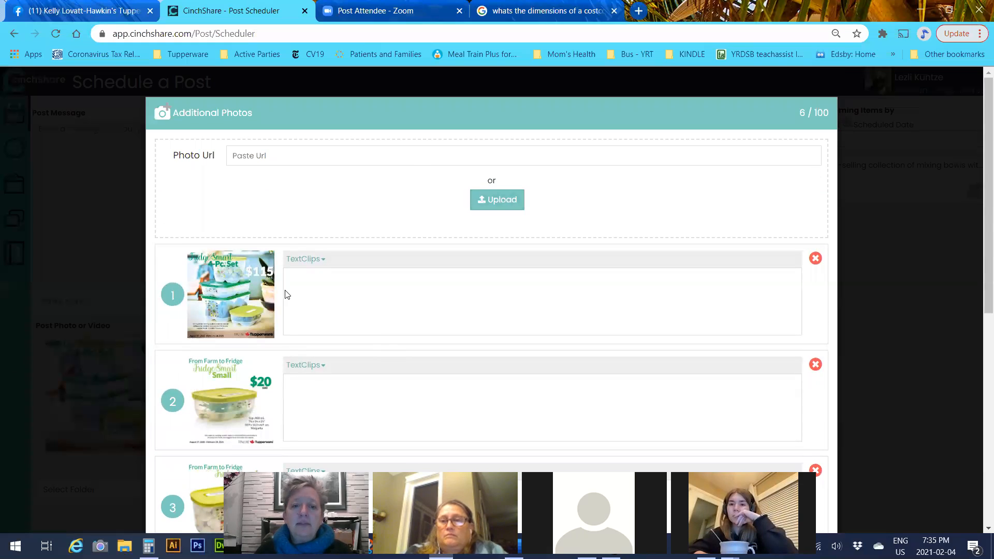
# Upload the FridgeSmart Containers chart JPG from Documents > Tupperware > Fridge Smart as photo 7
pyautogui.click(505, 203)
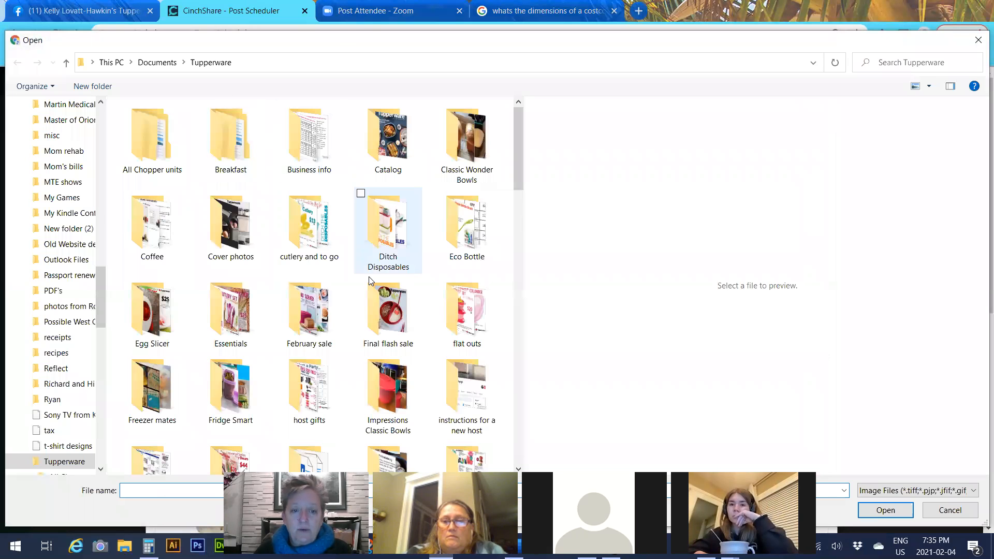
pyautogui.scroll(-3, 368, 279)
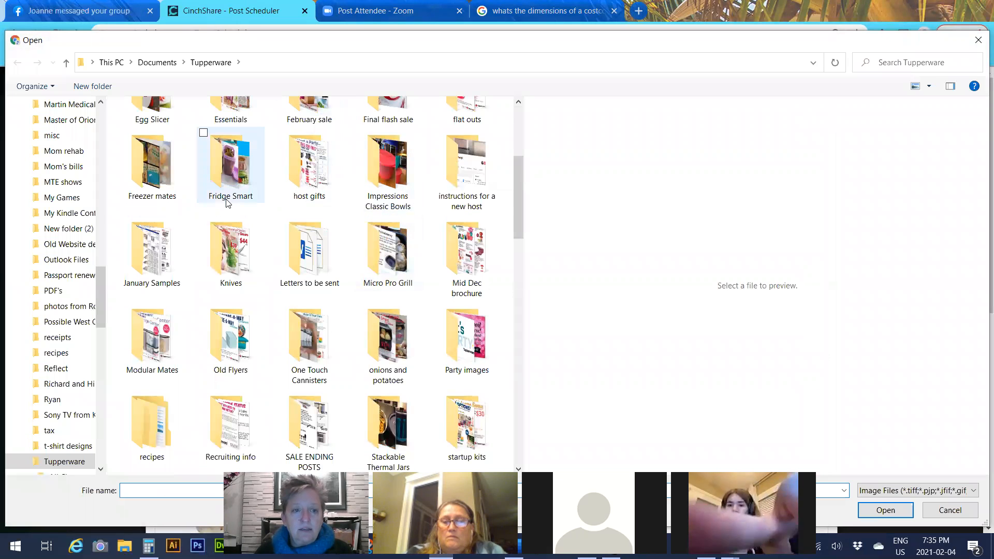
pyautogui.click(248, 182)
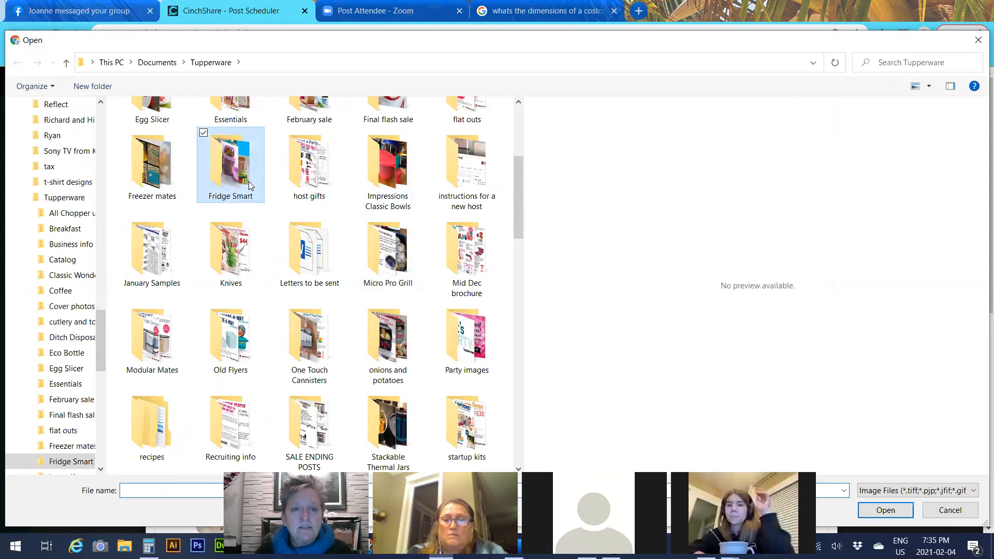
pyautogui.doubleClick(248, 182)
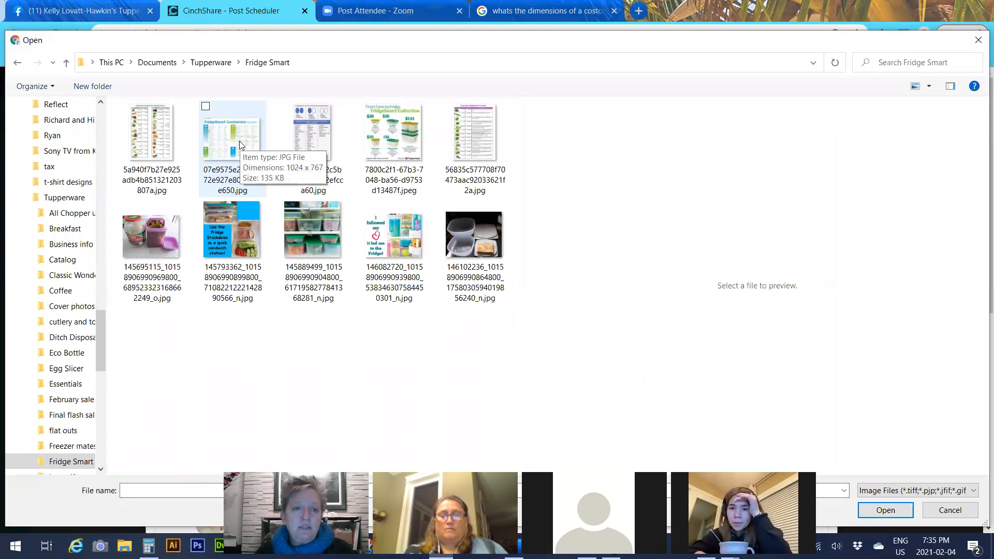
pyautogui.click(235, 145)
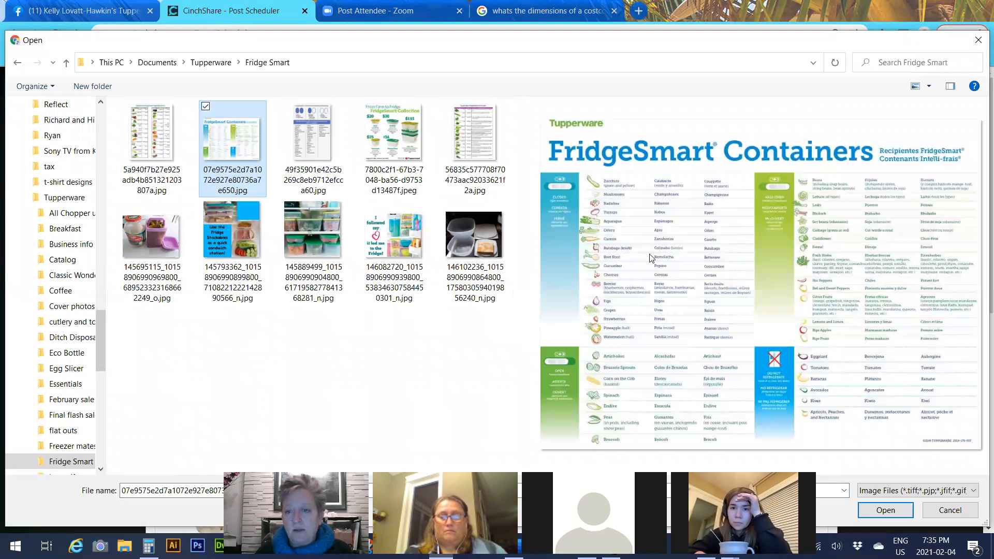
pyautogui.click(910, 511)
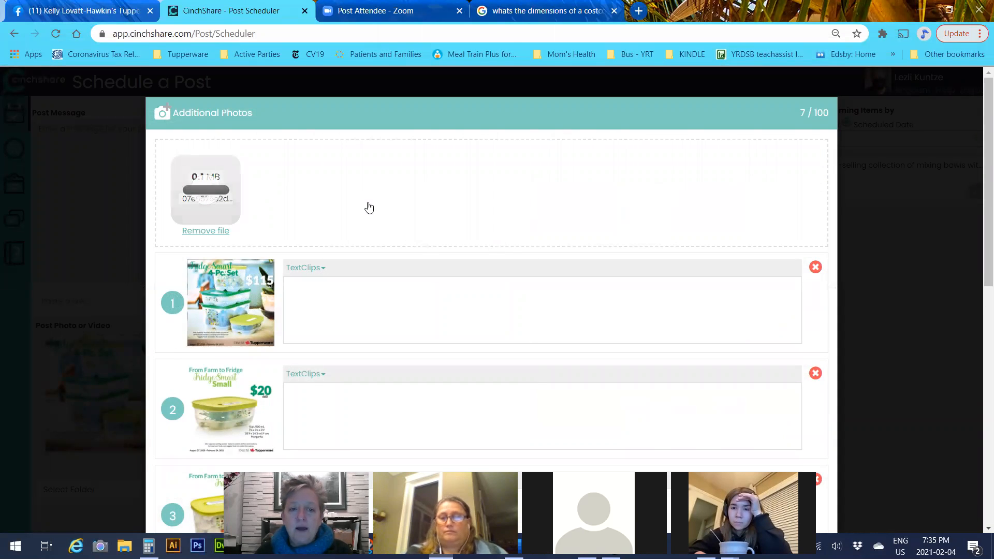
pyautogui.scroll(-10, 369, 208)
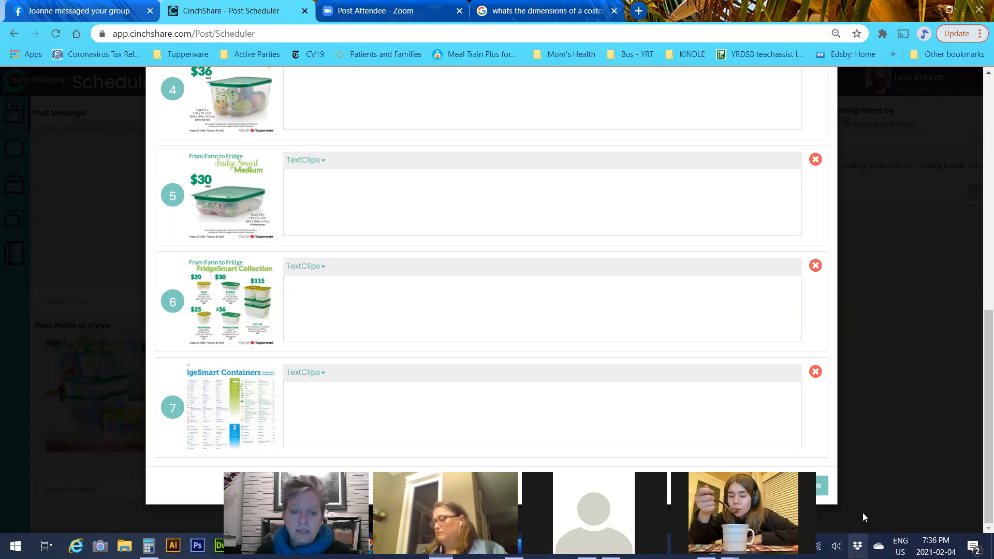
# Finish the Additional Photos panel and return to the post's message box
pyautogui.click(820, 487)
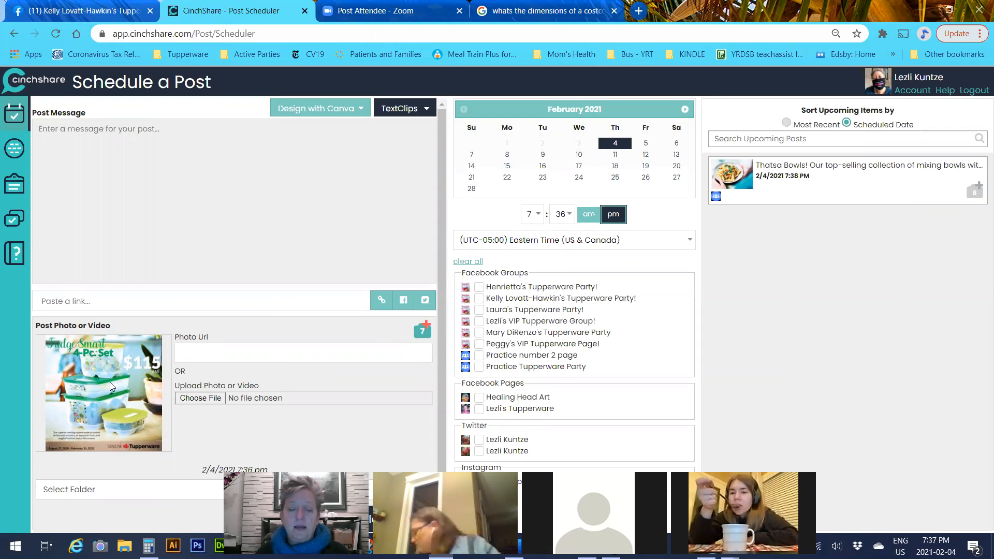
pyautogui.click(124, 158)
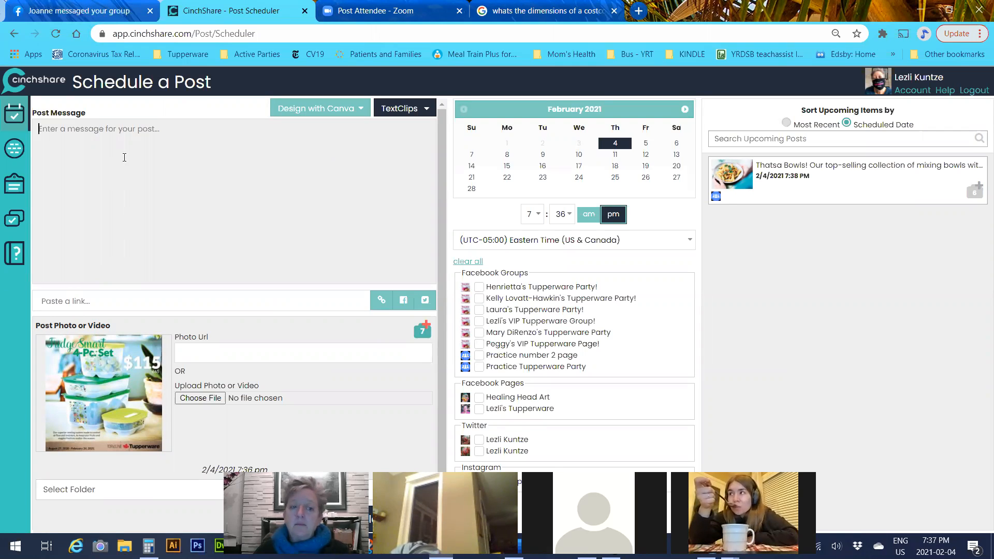
# Type two lines of placeholder text beginning 'Fridgeajfajf' into the post message
pyautogui.write('Feez')
pyautogui.press('BackSpace')
pyautogui.press('BackSpace')
pyautogui.press('BackSpace')
pyautogui.write('rid')
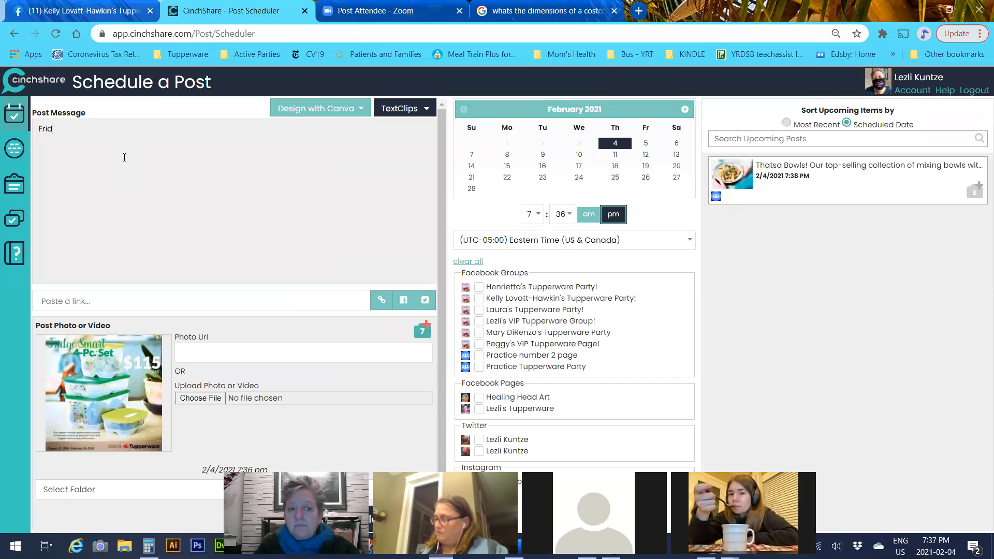
pyautogui.write("geajfajf eoifl\\kvlvnnij' \\j\\")
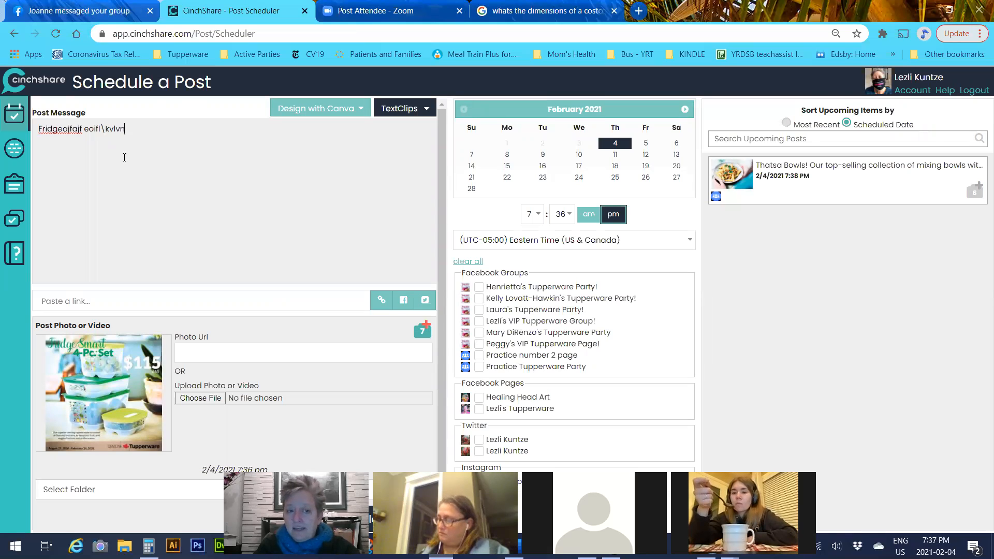
pyautogui.press('Return')
pyautogui.press('Return')
pyautogui.write("asdf;aoimweiae'rgjj")
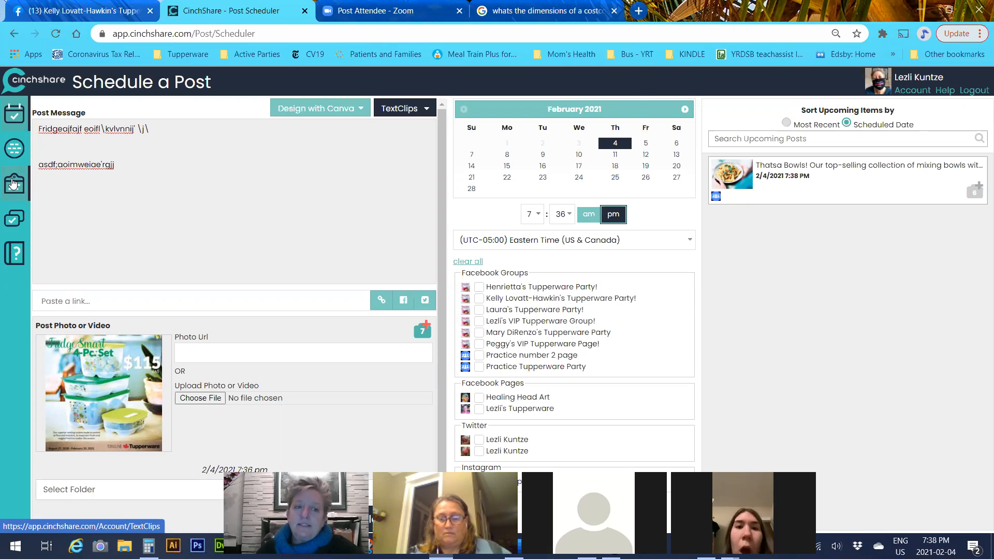
pyautogui.click(11, 183)
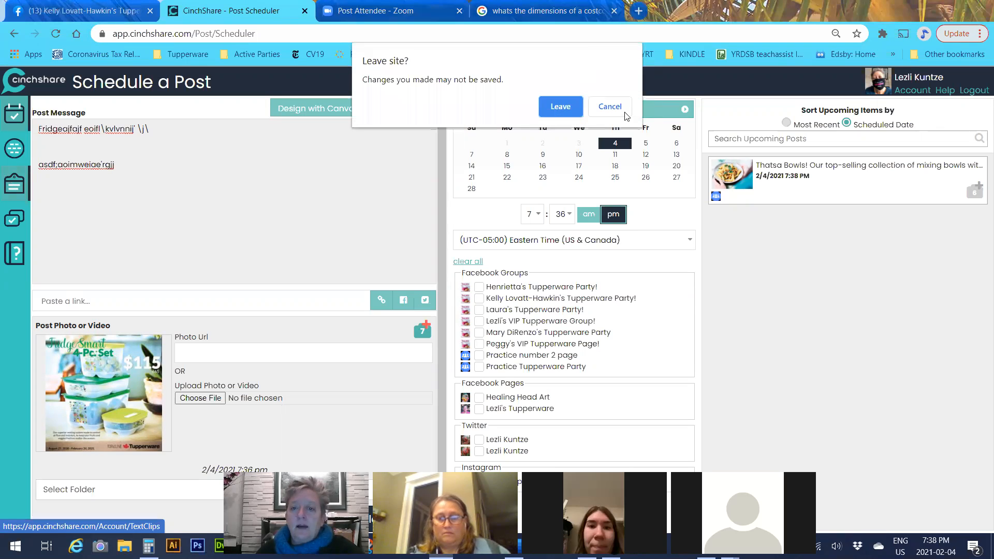
pyautogui.click(621, 109)
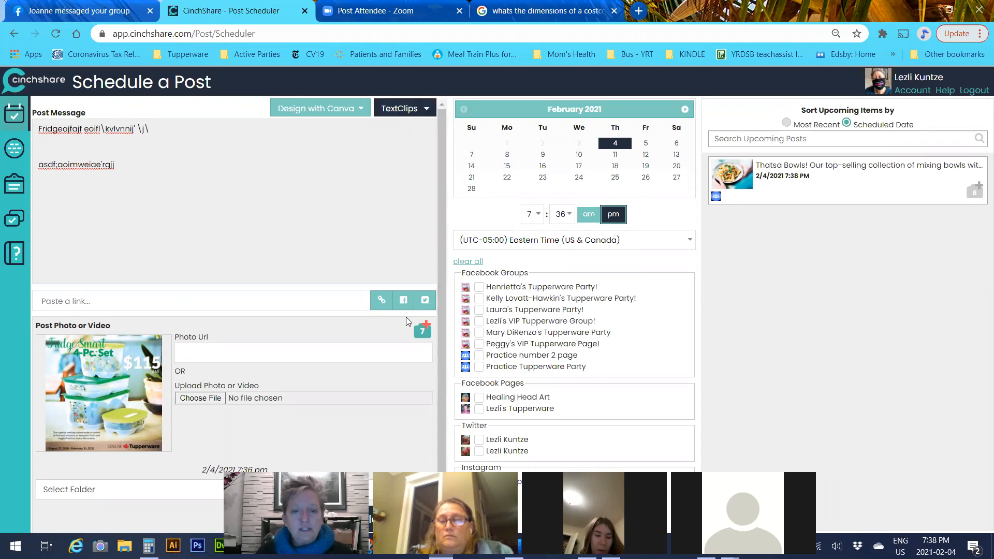
pyautogui.click(420, 328)
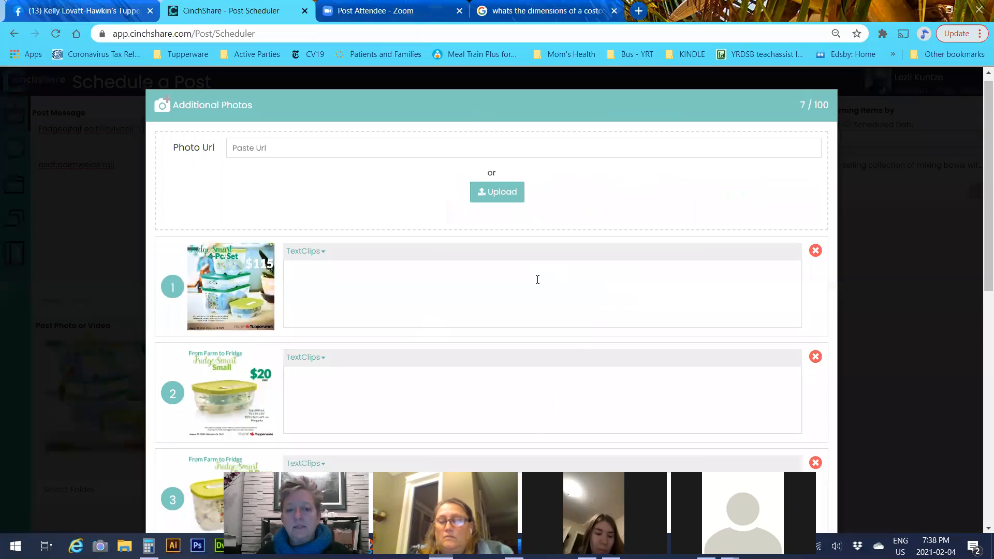
# Insert the party-link TextClip into photos 6 and 7 and the For my shop clip into photo 5
pyautogui.scroll(-2, 216, 287)
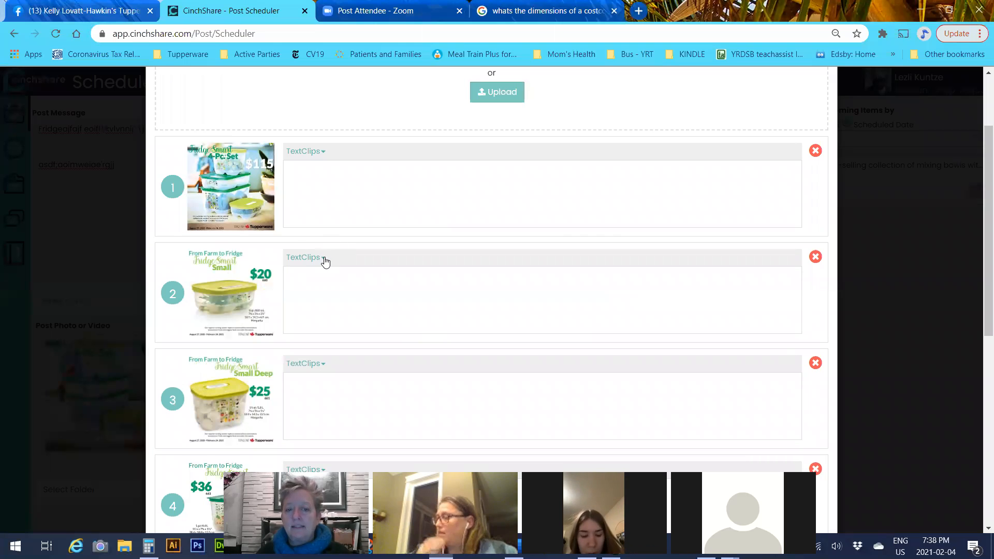
pyautogui.scroll(-8, 420, 340)
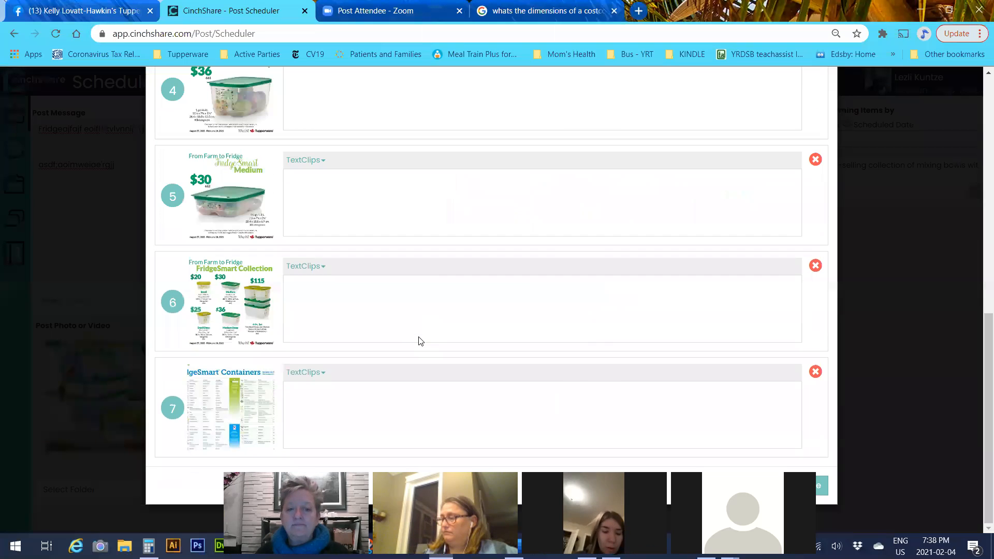
pyautogui.click(324, 266)
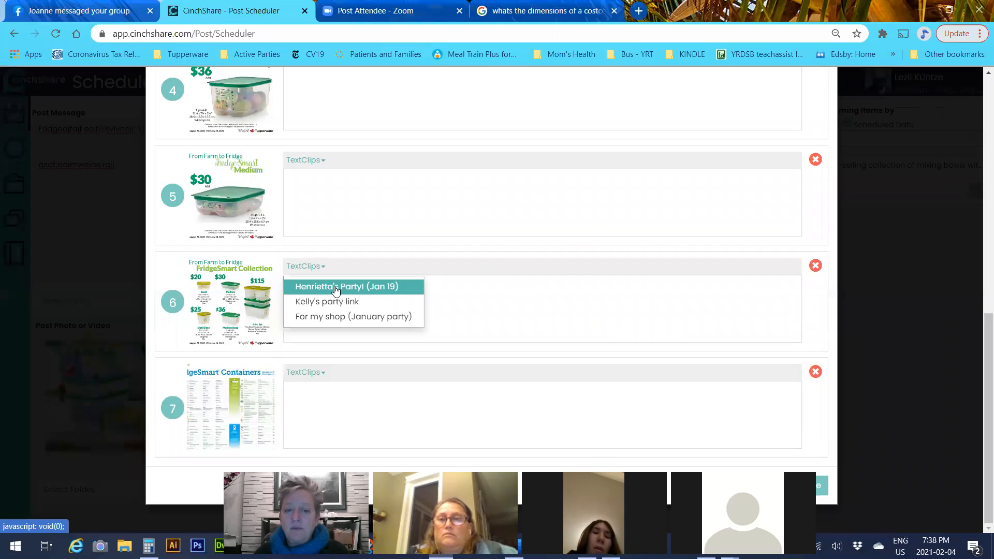
pyautogui.click(335, 286)
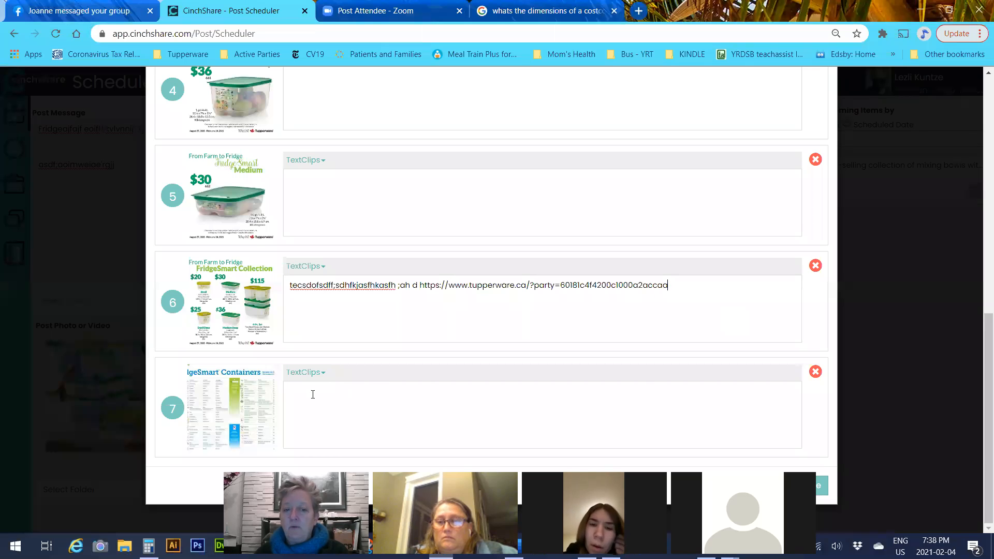
pyautogui.click(318, 371)
pyautogui.click(337, 391)
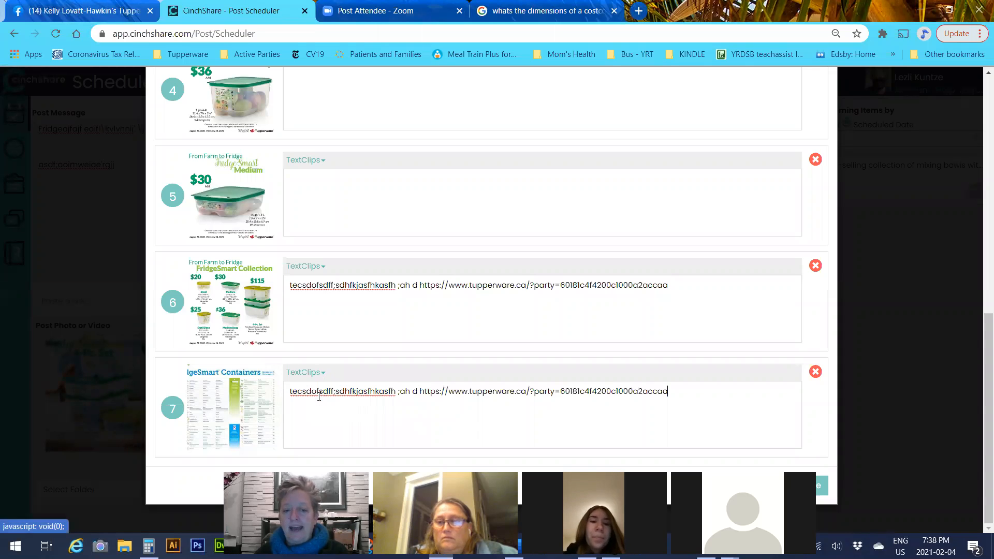
pyautogui.click(316, 164)
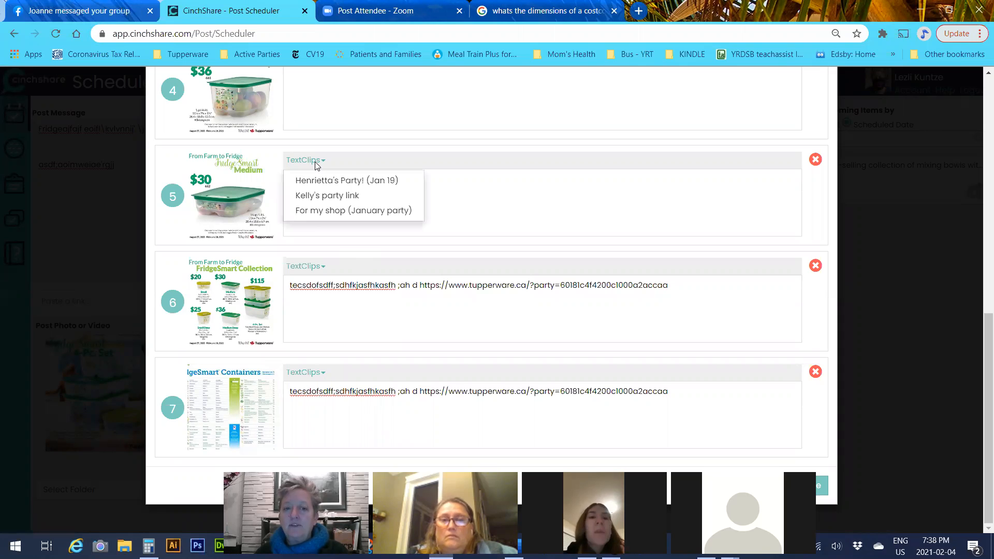
pyautogui.click(311, 210)
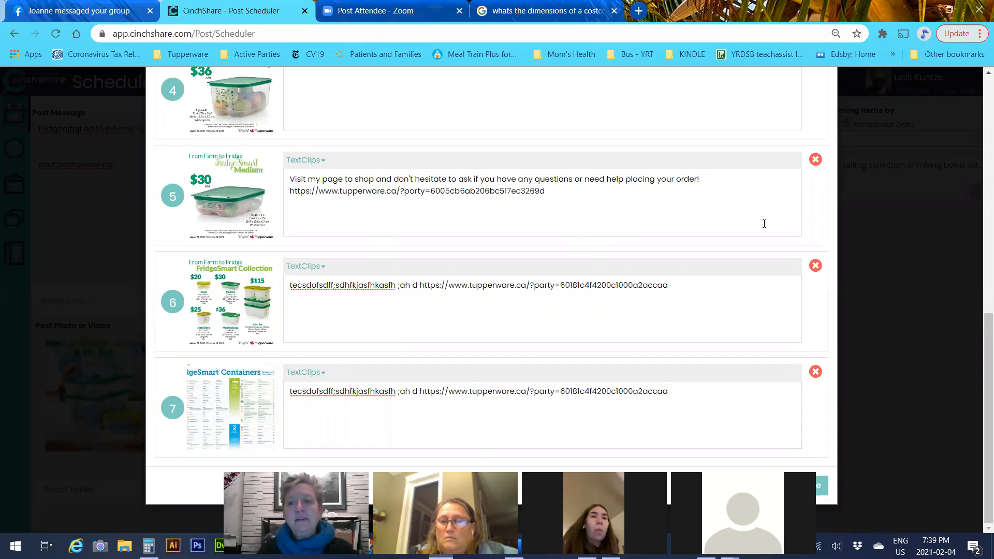
pyautogui.click(822, 489)
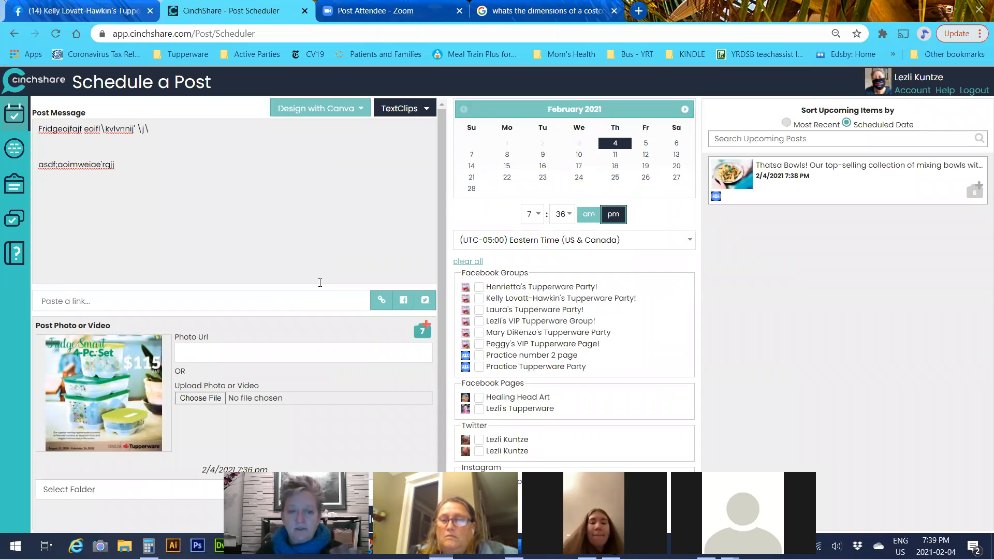
# Set the post time to 7:50 pm
pyautogui.click(572, 215)
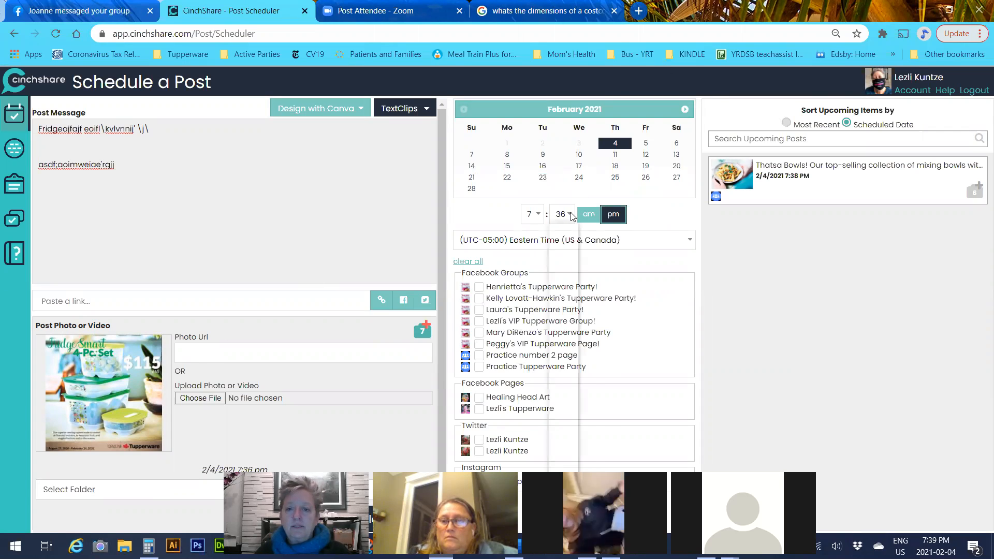
pyautogui.scroll(-2, 558, 373)
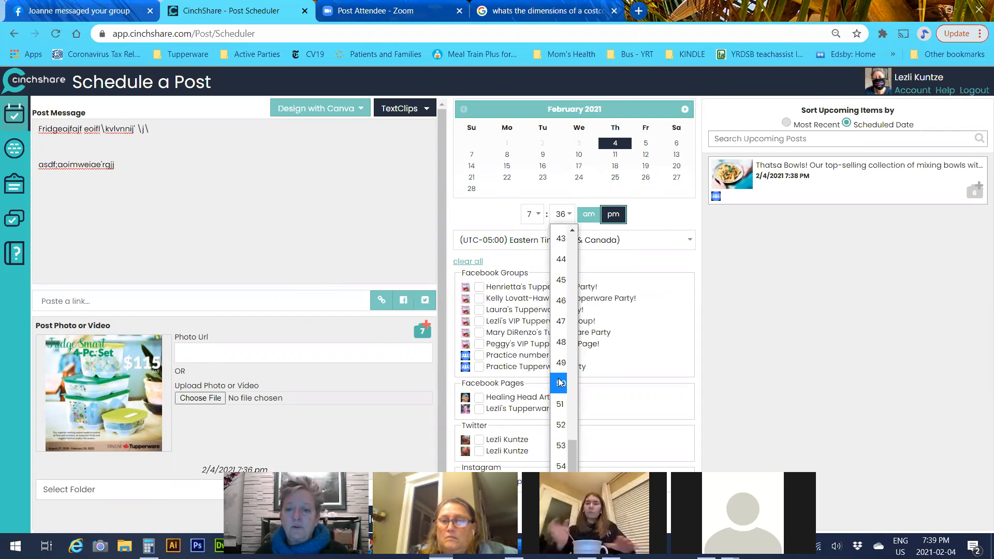
pyautogui.click(560, 382)
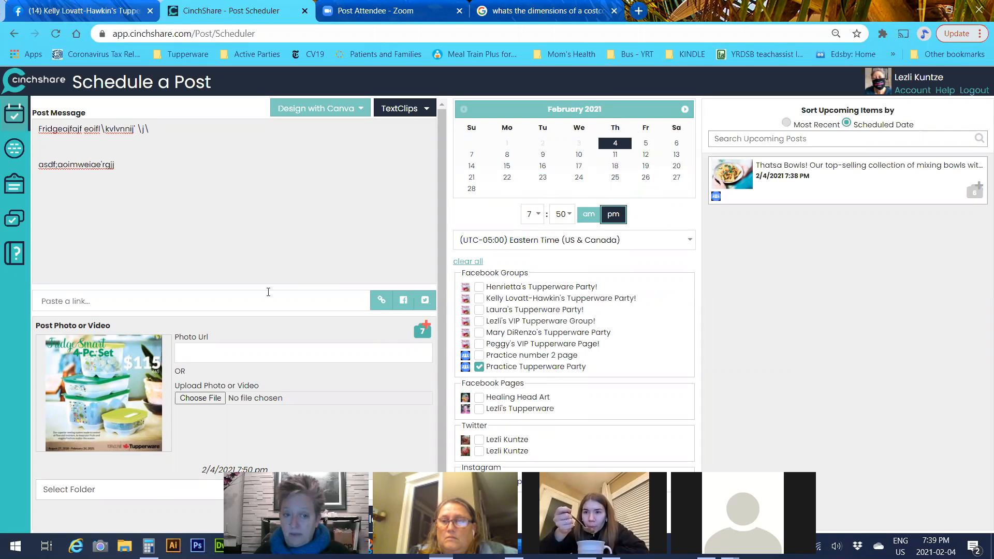
pyautogui.scroll(-1, 207, 248)
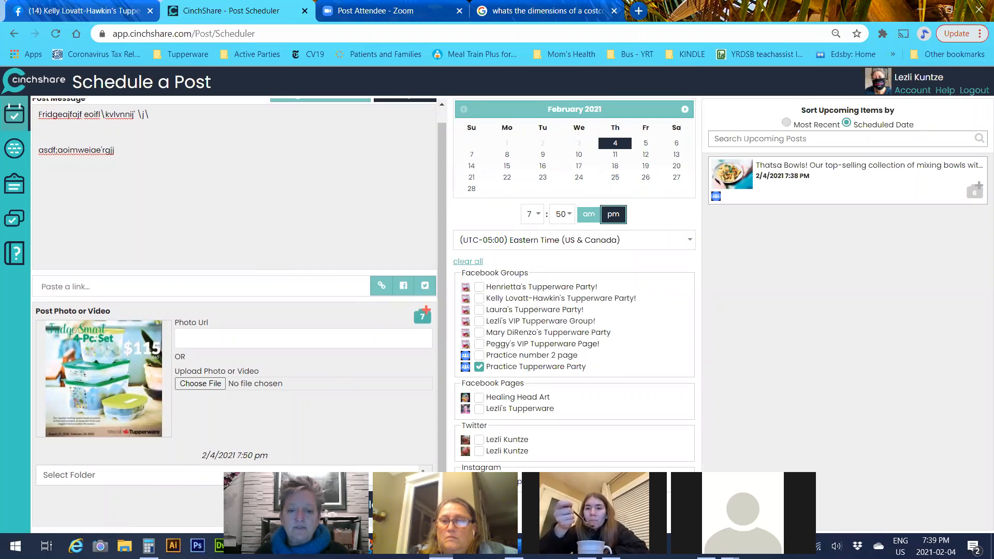
# Save the post into the Generic Party Posts folder and schedule it
pyautogui.click(124, 475)
pyautogui.scroll(-2, 125, 406)
pyautogui.scroll(2, 124, 407)
pyautogui.scroll(-5, 124, 407)
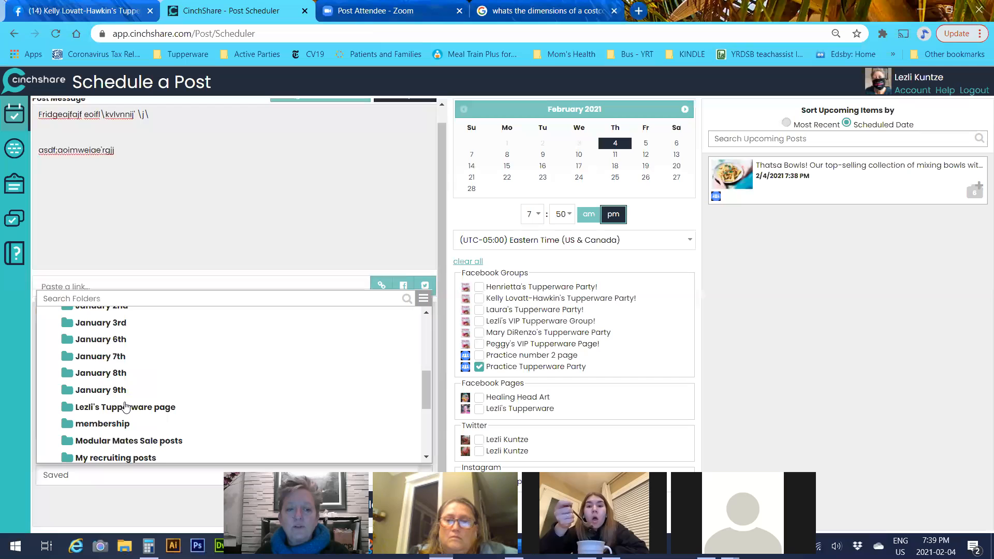
pyautogui.scroll(-5, 125, 394)
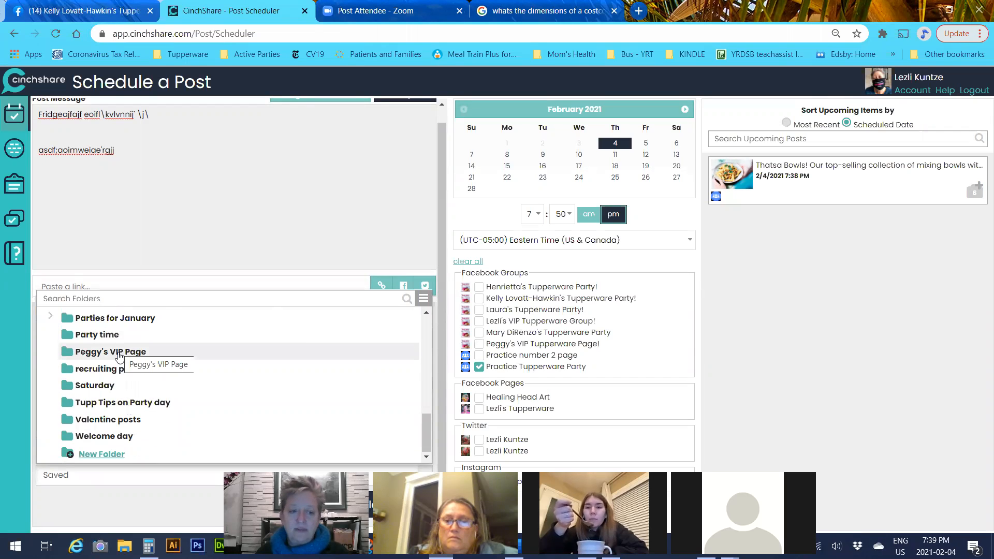
pyautogui.scroll(4, 118, 357)
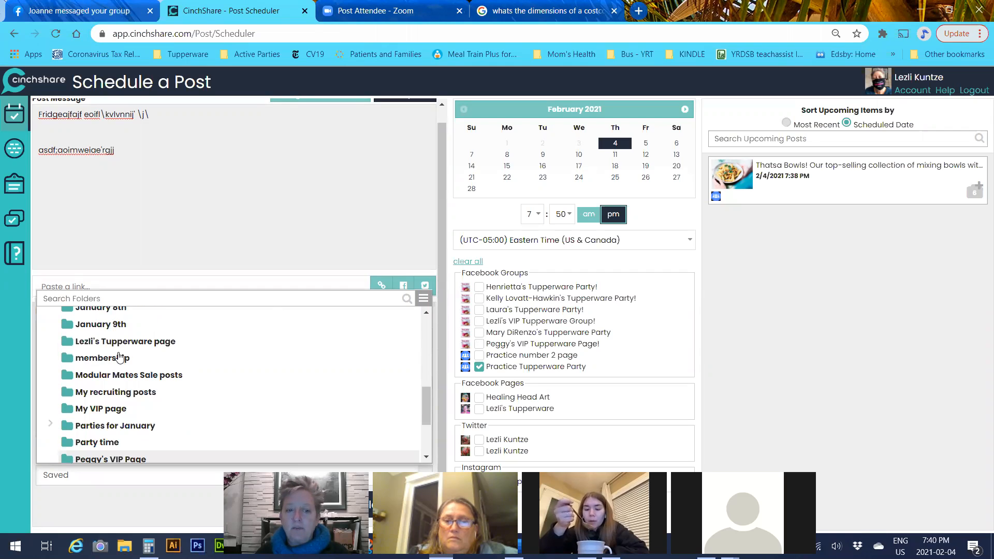
pyautogui.scroll(3, 122, 363)
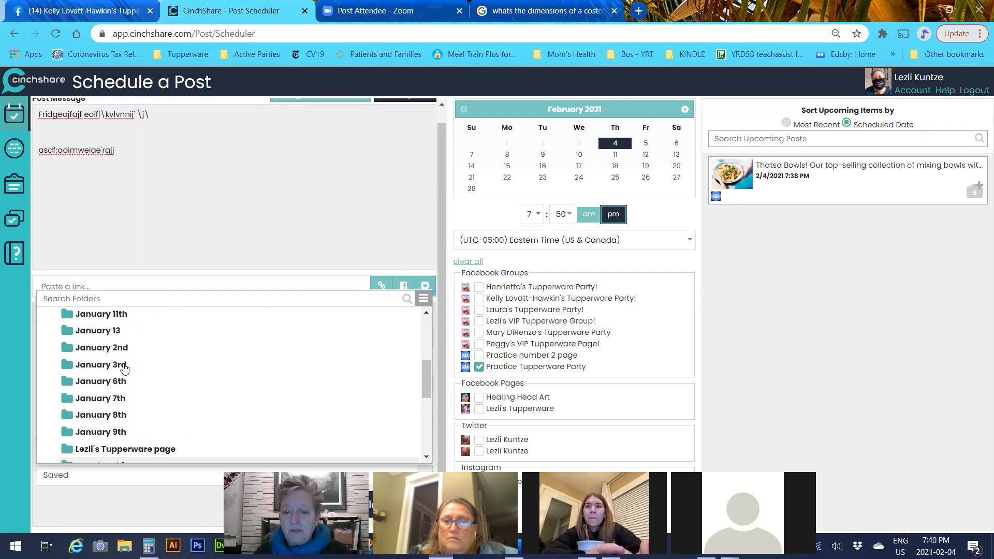
pyautogui.scroll(3, 125, 369)
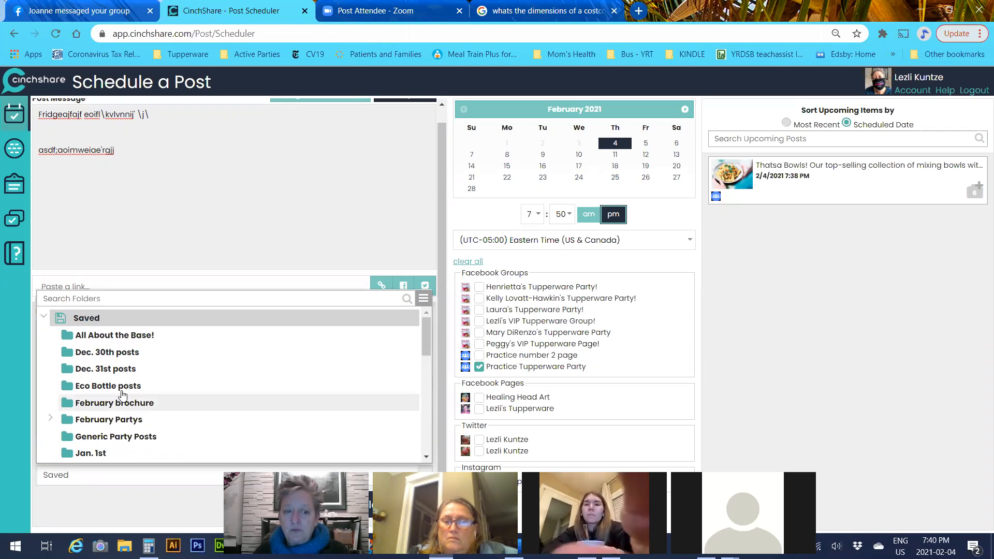
pyautogui.scroll(-2, 145, 410)
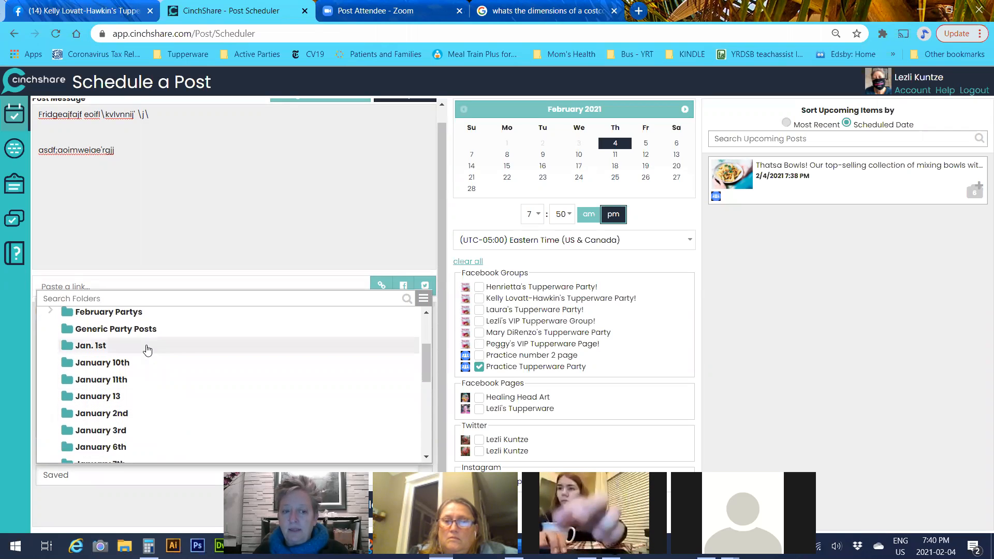
pyautogui.scroll(3, 144, 357)
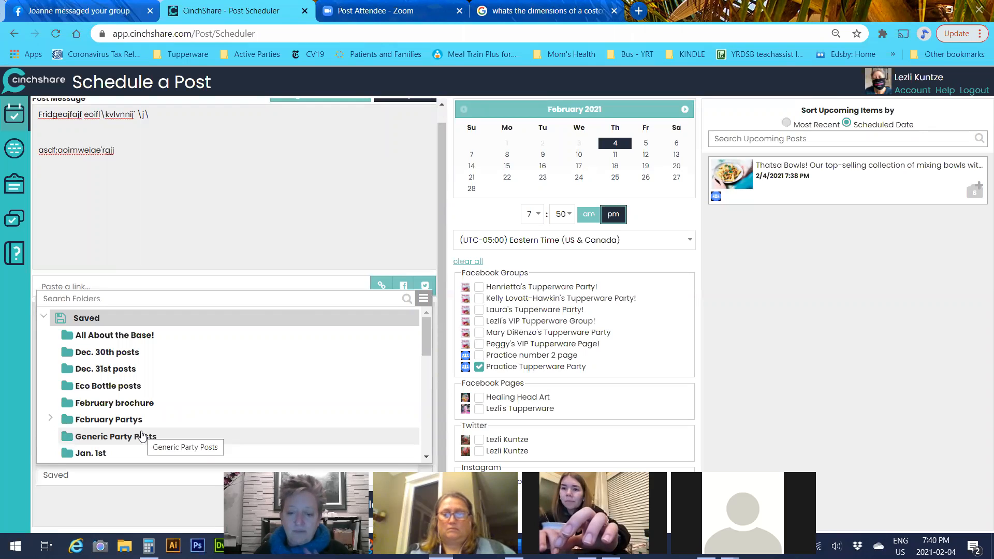
pyautogui.click(143, 436)
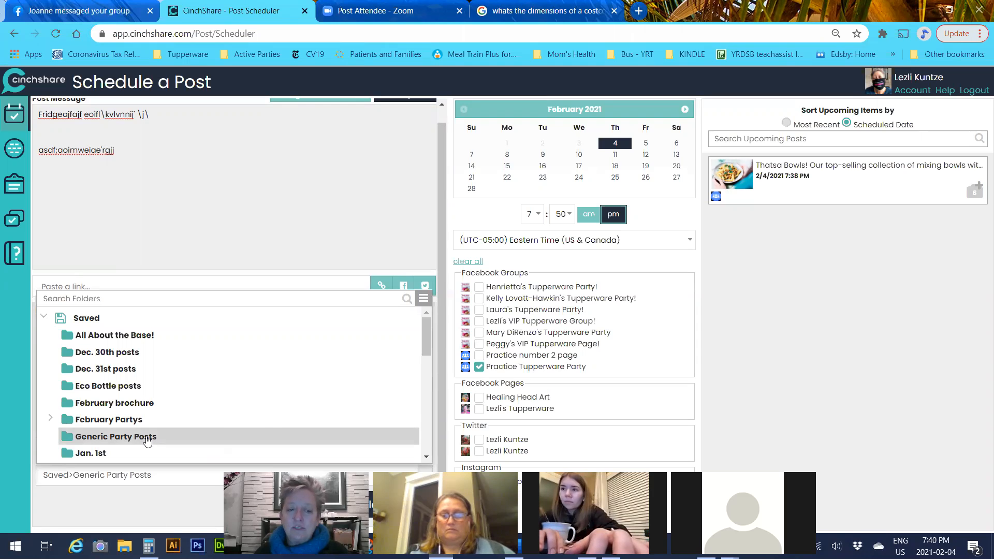
pyautogui.click(147, 437)
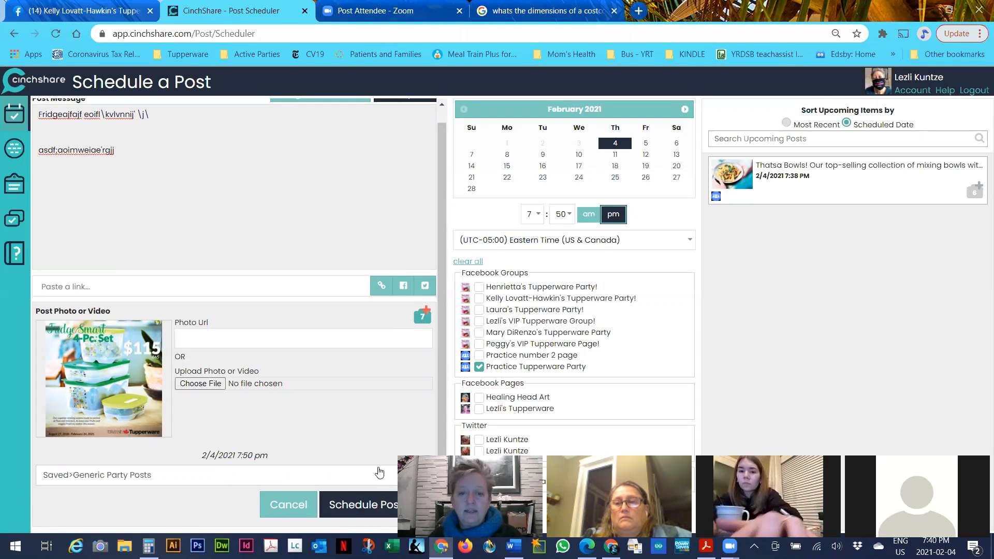
pyautogui.click(372, 505)
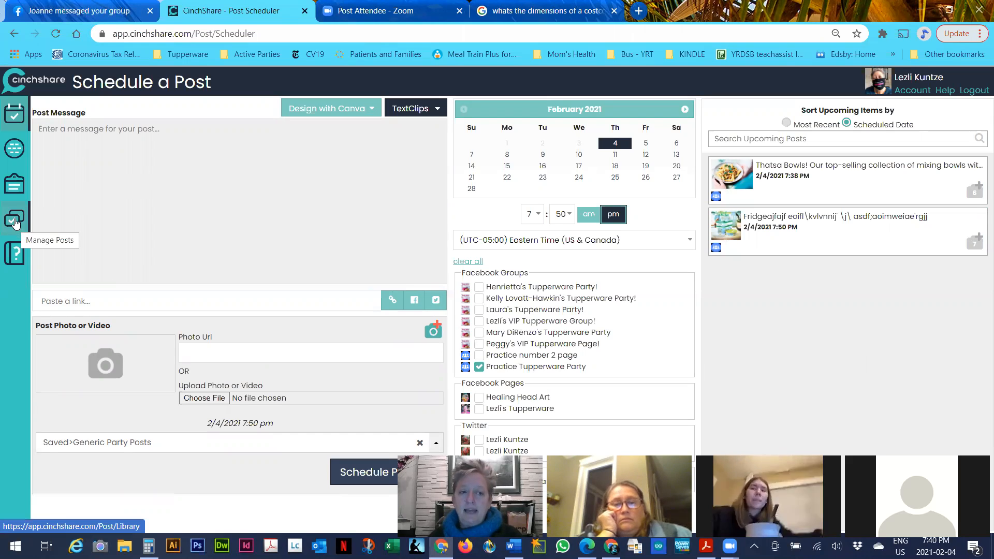
# Open the My TextClips page from the left sidebar
pyautogui.click(13, 188)
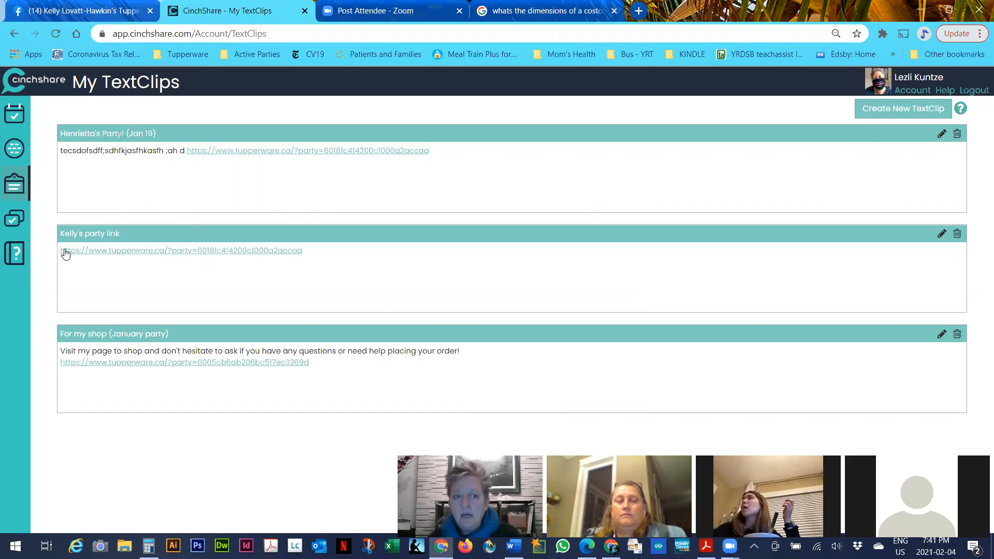
# Open the Manage Posts library, select posts 8–10, then clear that selection
pyautogui.click(14, 220)
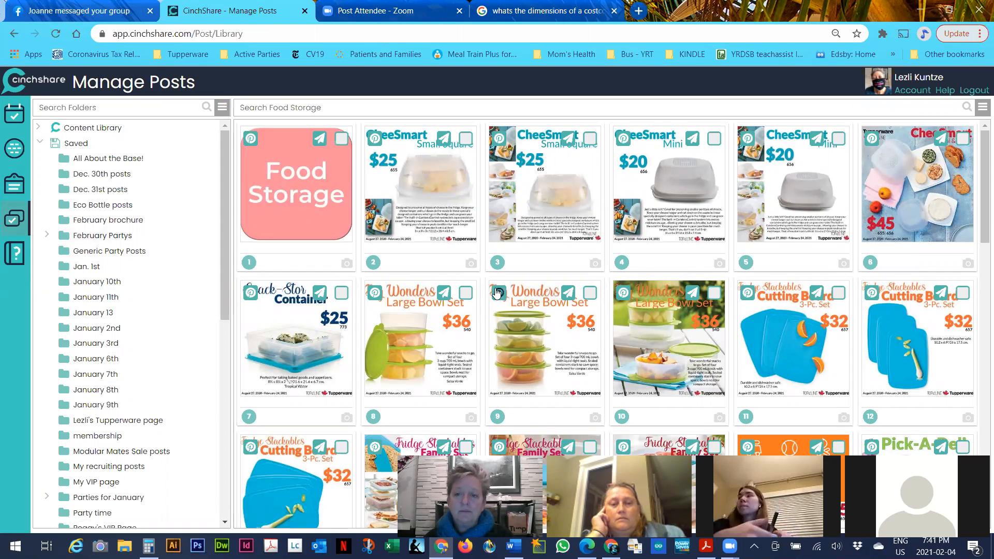
pyautogui.click(466, 293)
pyautogui.click(590, 294)
pyautogui.click(714, 293)
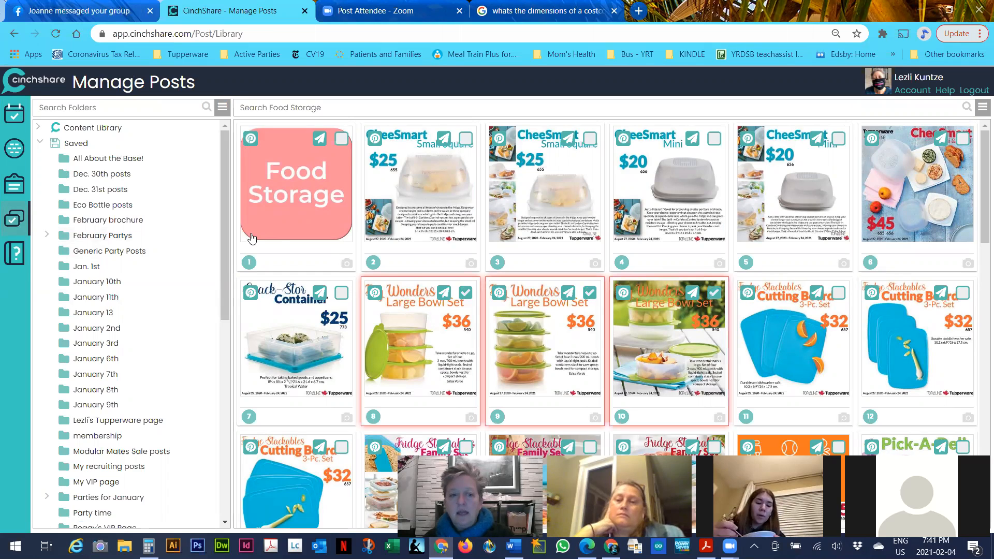
pyautogui.click(982, 109)
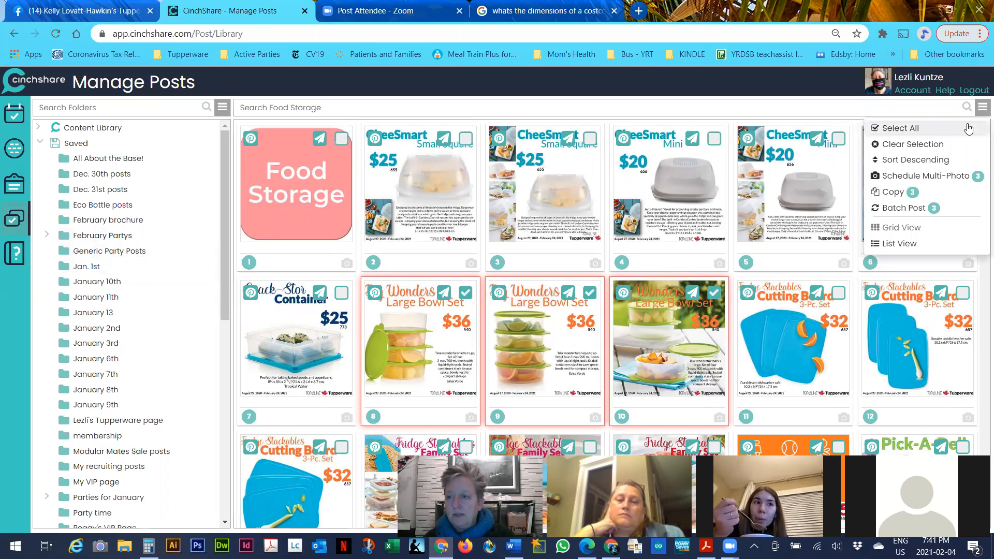
pyautogui.click(951, 147)
# Select every Food Storage post, then clear the selection again so none are chosen
pyautogui.click(980, 111)
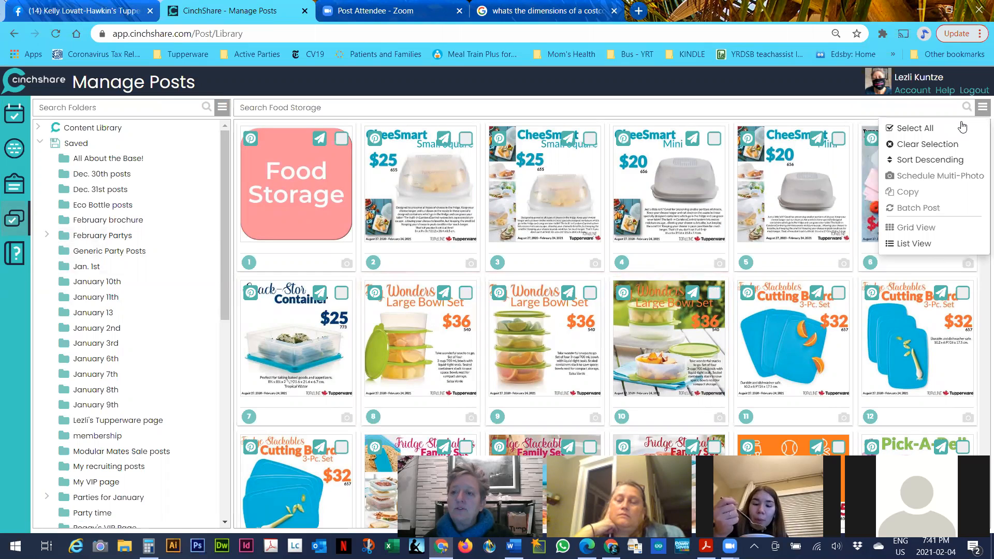
pyautogui.click(958, 131)
pyautogui.click(982, 112)
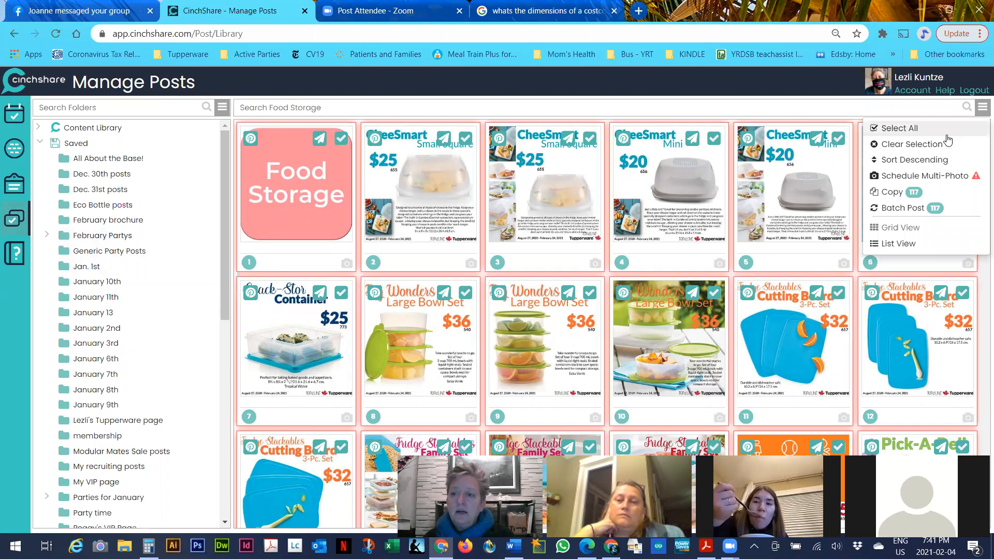
pyautogui.click(945, 141)
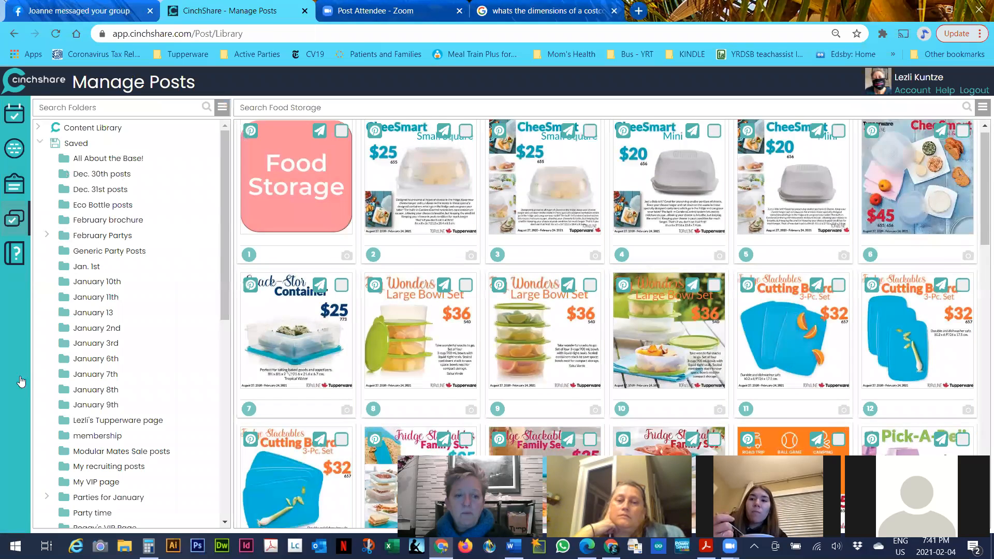
pyautogui.scroll(-4, 267, 268)
pyautogui.scroll(-7, 91, 388)
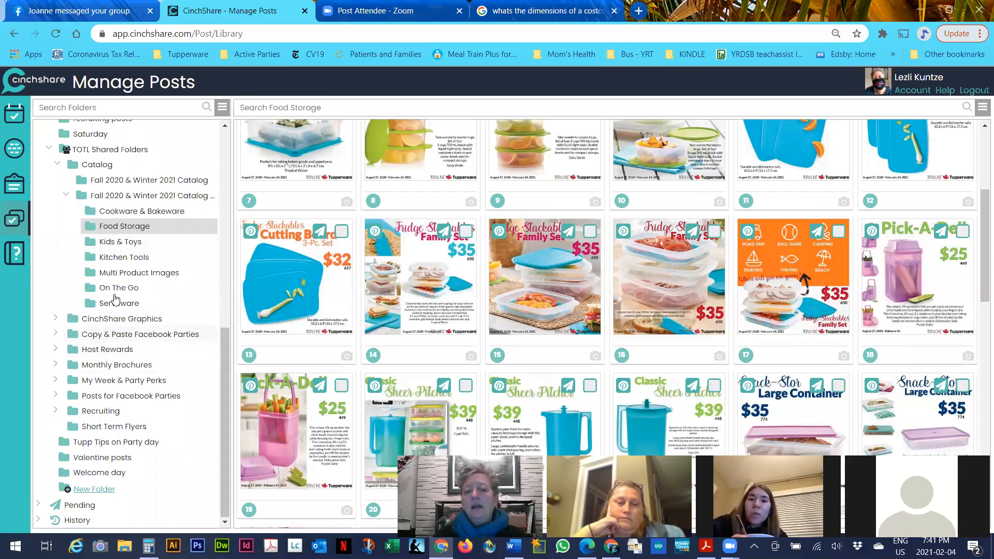
pyautogui.scroll(4, 298, 259)
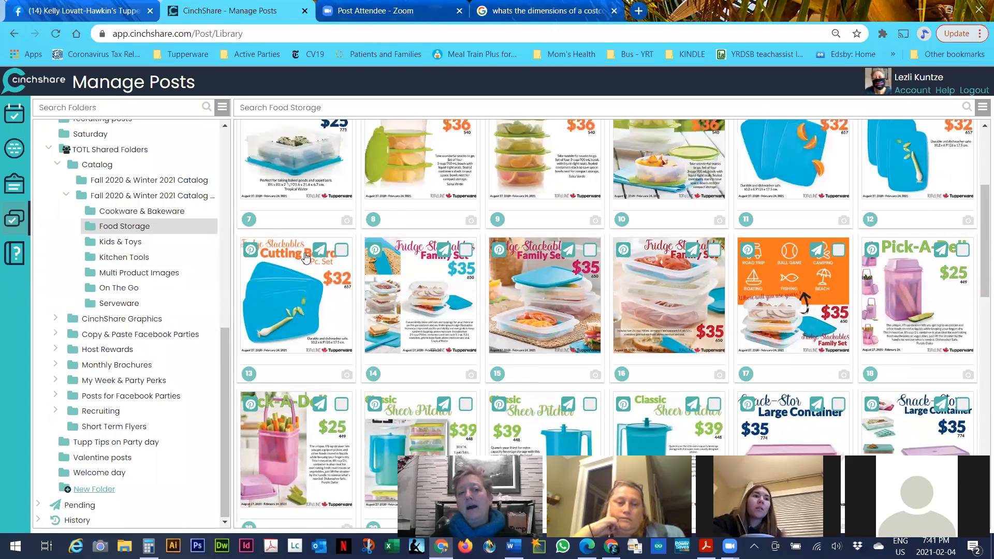
pyautogui.scroll(10, 92, 214)
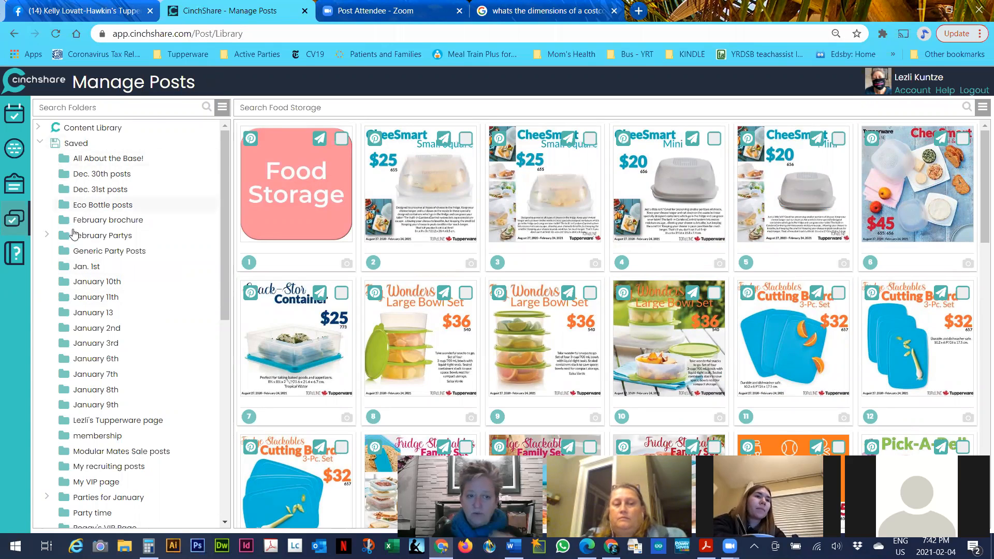
# Create a new folder named 'Practice Party' under Saved
pyautogui.click(74, 143)
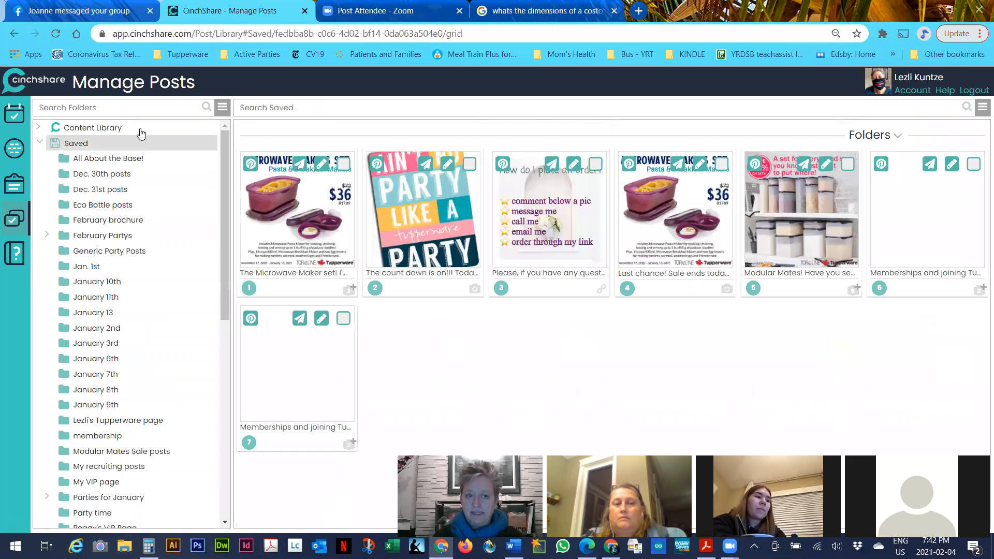
pyautogui.click(221, 108)
pyautogui.click(189, 126)
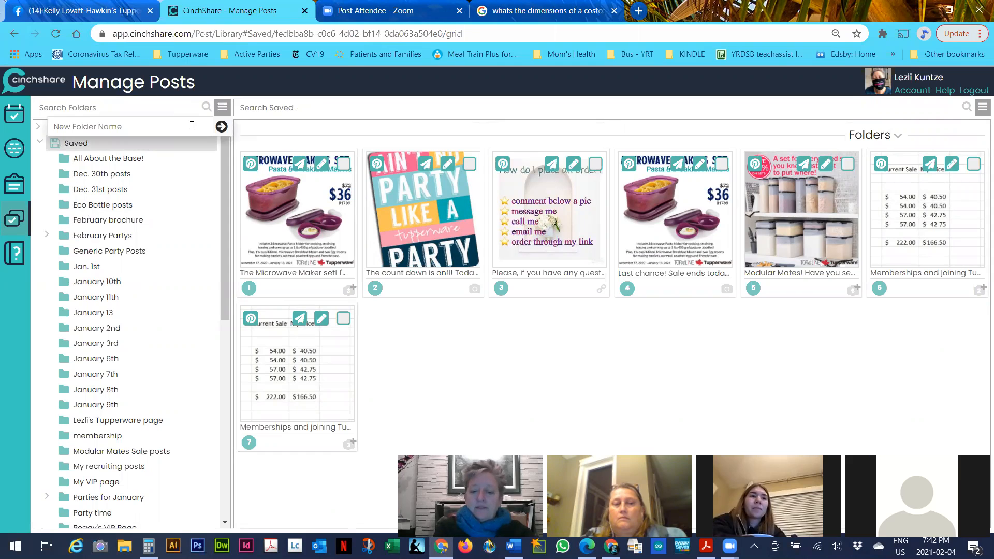
pyautogui.write('Practic ')
pyautogui.write(' P')
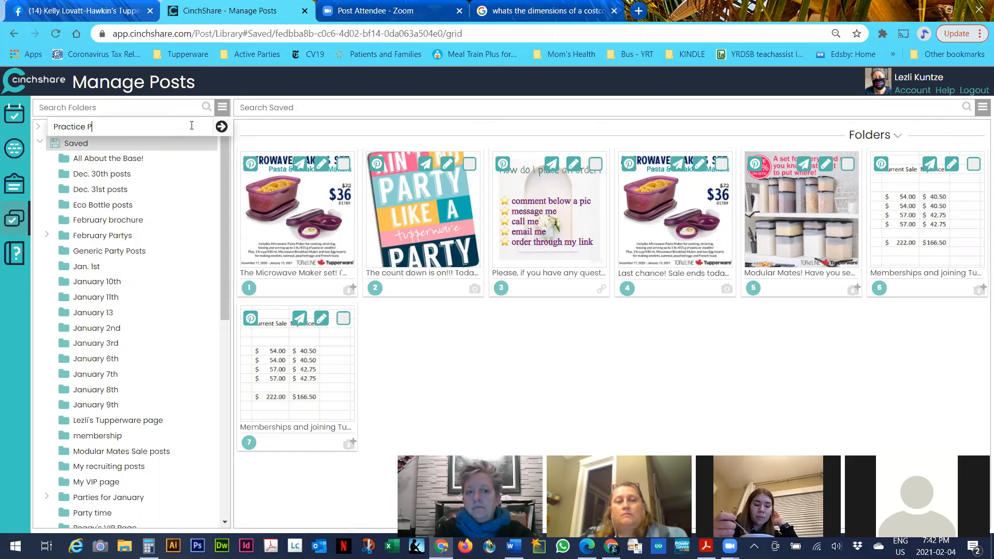
pyautogui.write('arty')
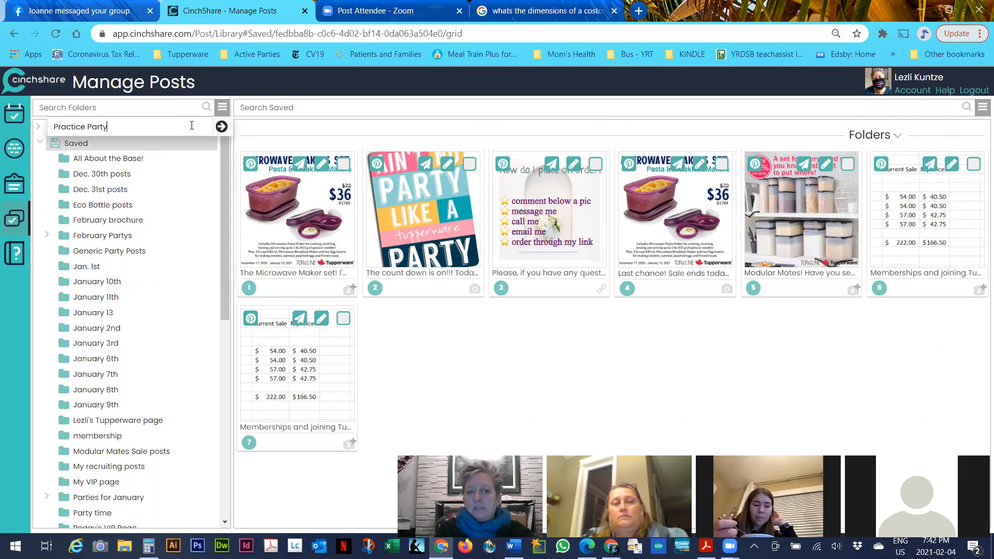
pyautogui.press('Return')
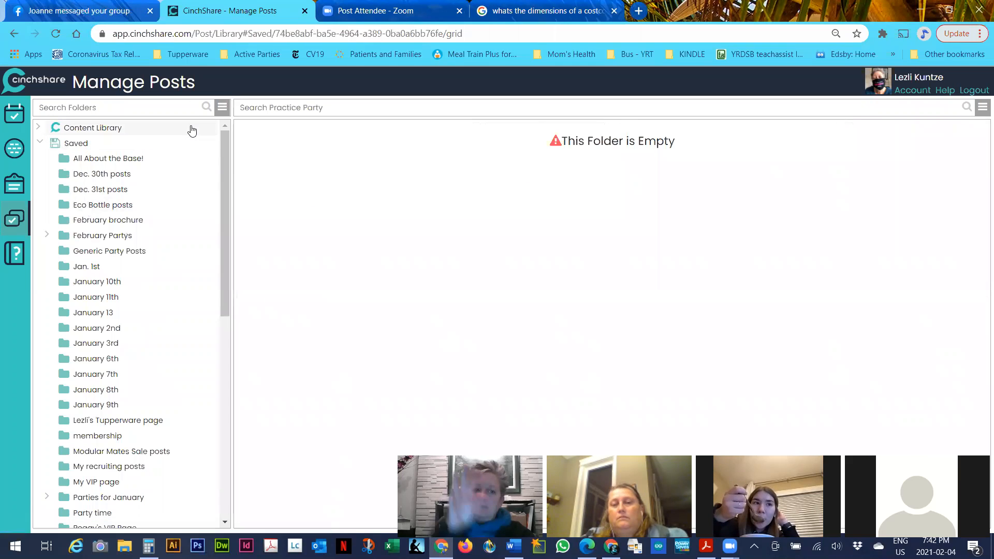
# Return to the Food Storage catalog folder's posts
pyautogui.scroll(-2, 119, 284)
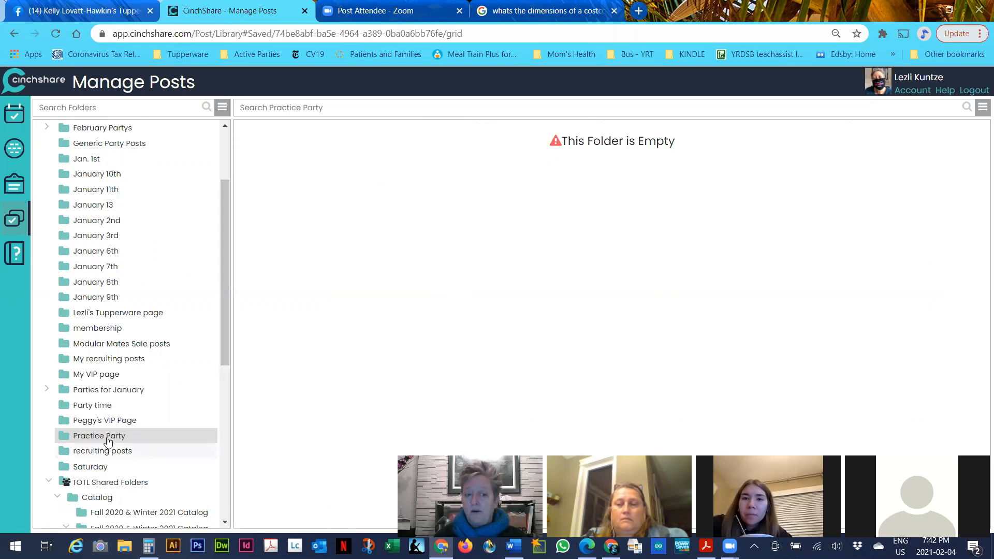
pyautogui.scroll(-2, 109, 440)
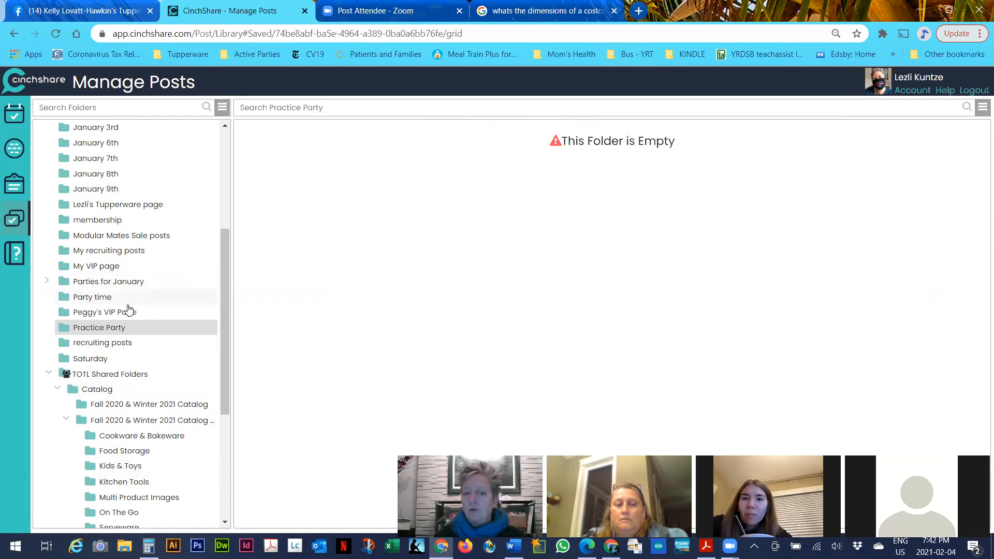
pyautogui.scroll(-2, 130, 311)
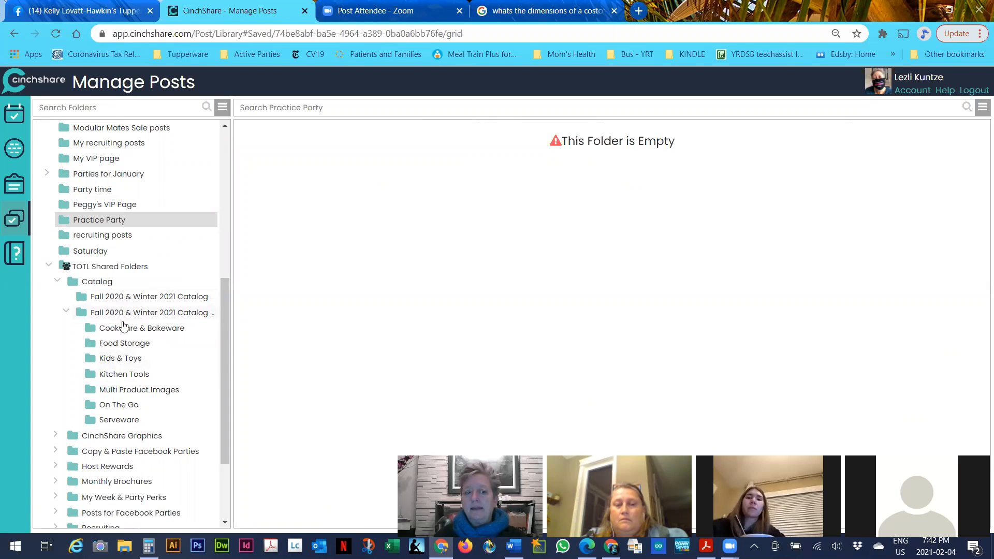
pyautogui.click(129, 345)
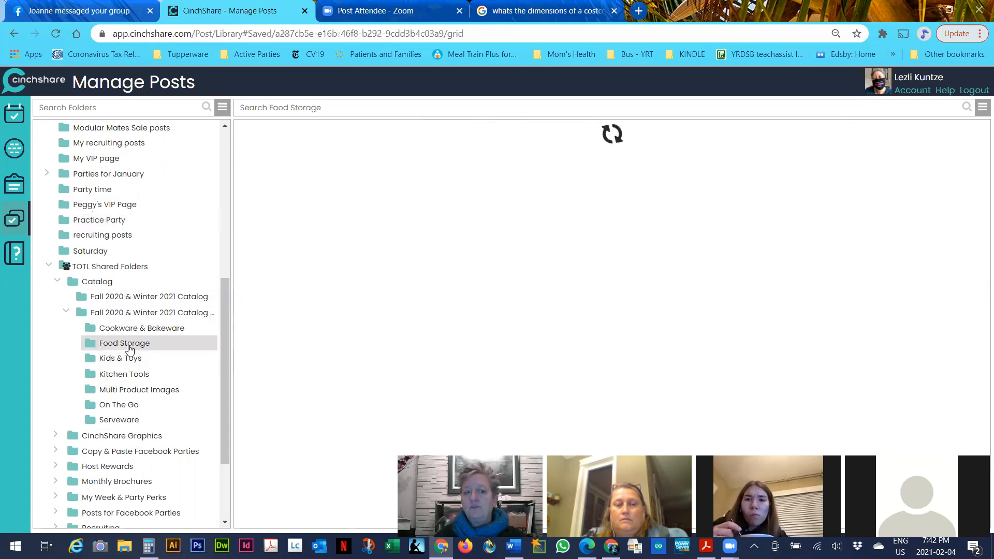
pyautogui.scroll(-6, 626, 318)
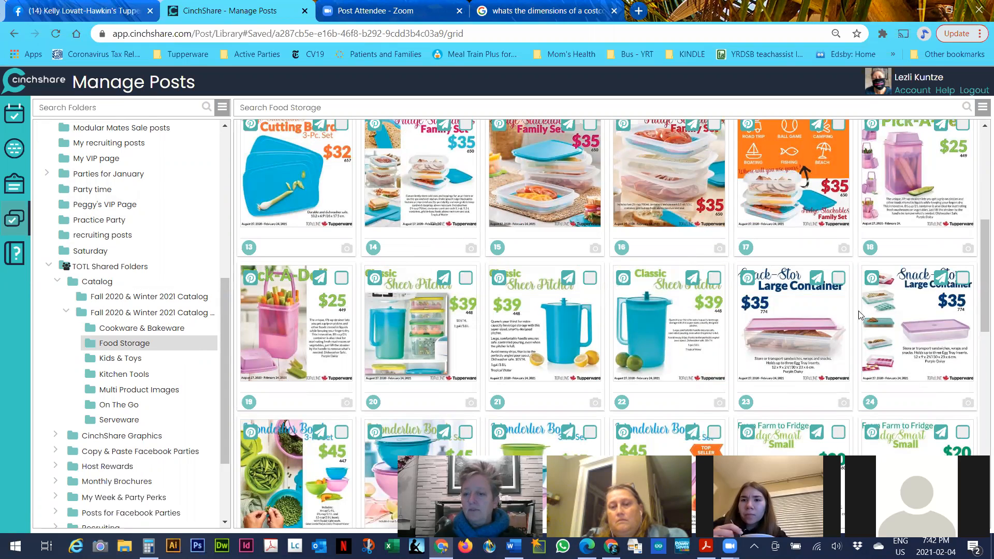
# Select the three Classic Sheer Pitcher posts (20, 21 and 22)
pyautogui.click(466, 278)
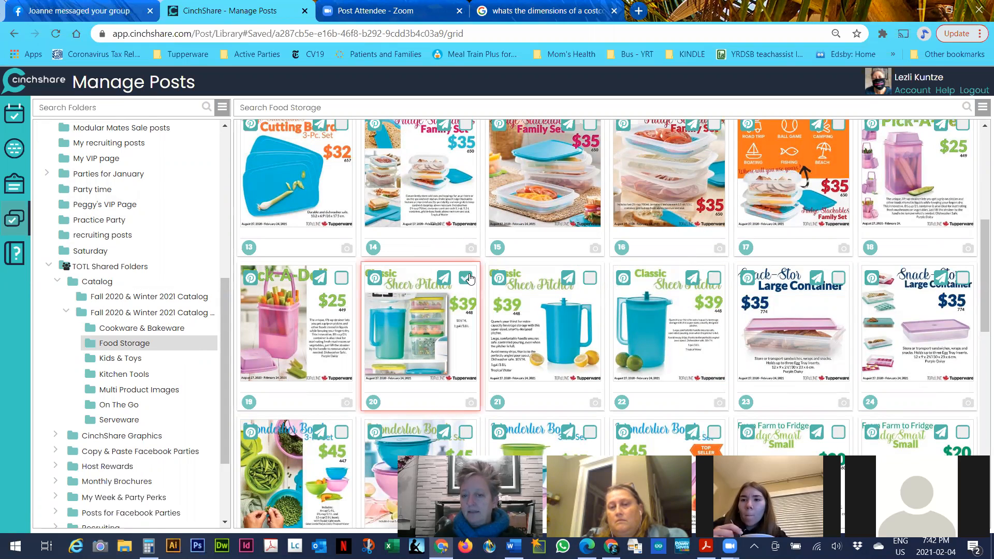
pyautogui.click(590, 280)
pyautogui.click(715, 279)
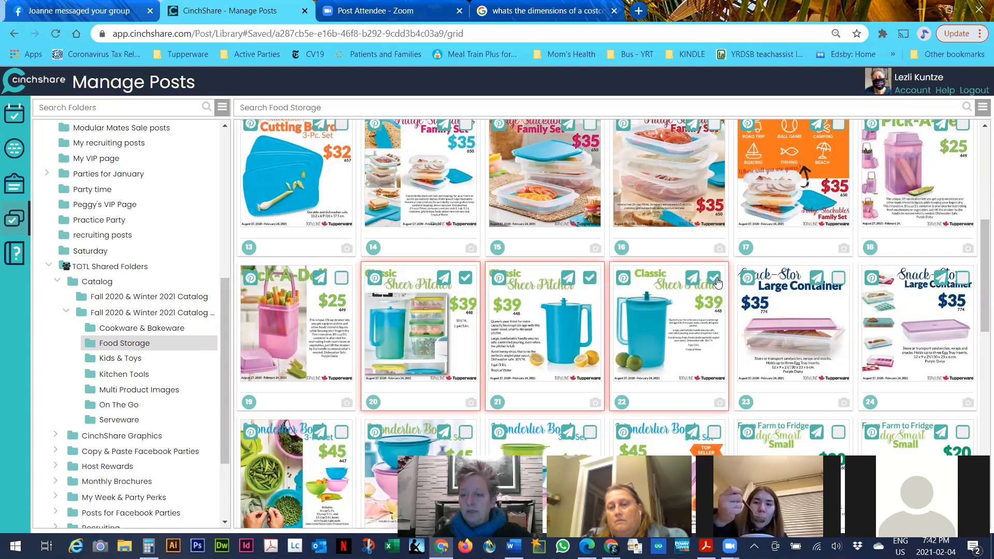
# Start copying them to Practice Party, then close the copy window without copying
pyautogui.click(981, 109)
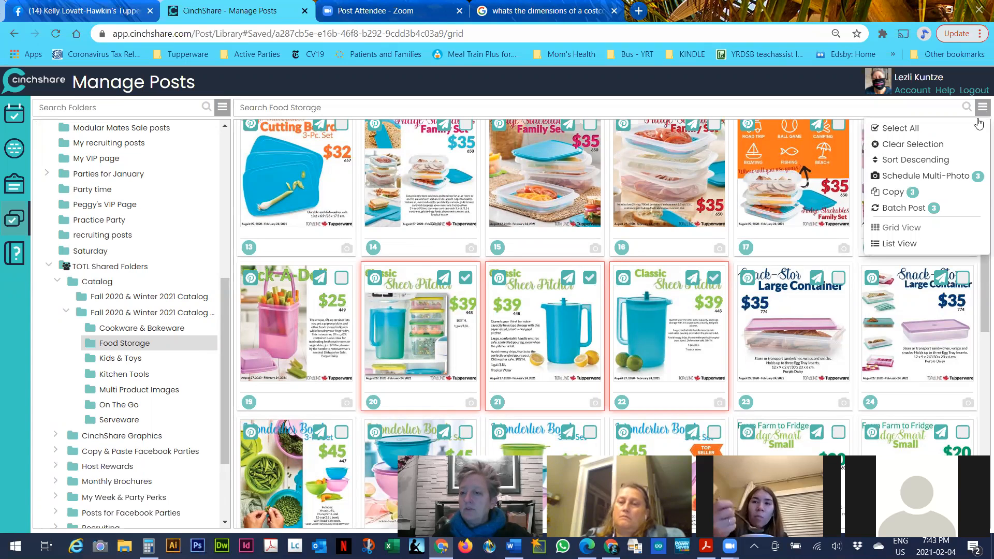
pyautogui.click(893, 192)
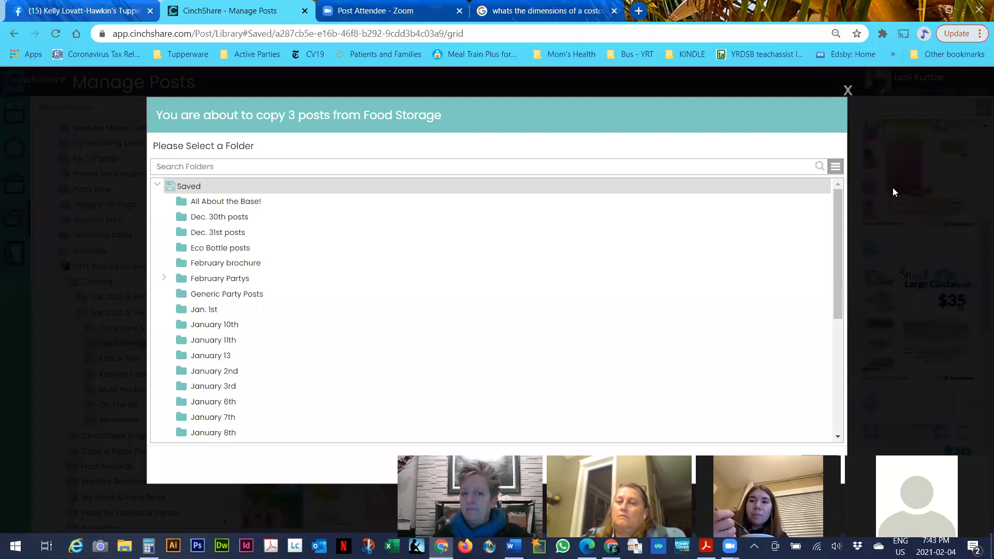
pyautogui.scroll(-5, 247, 273)
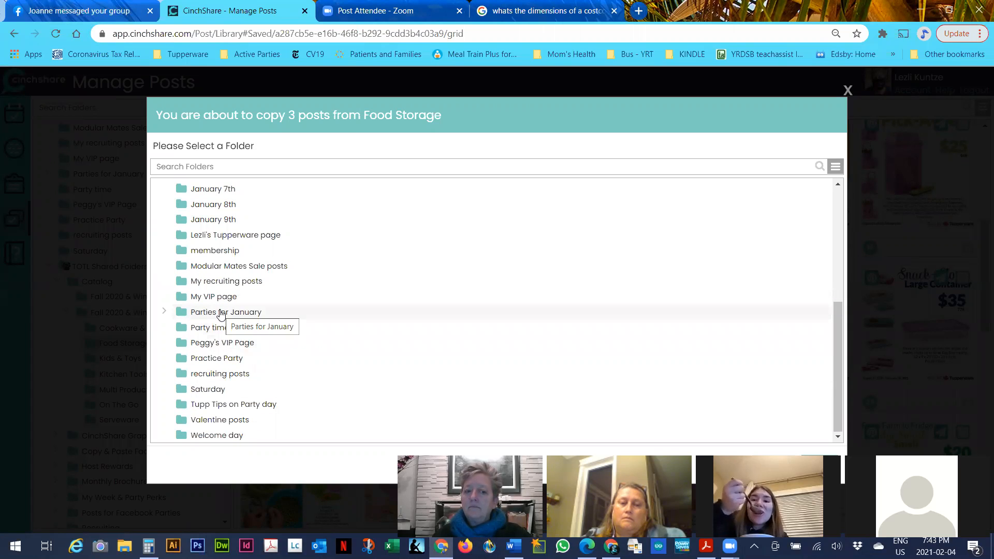
pyautogui.click(219, 361)
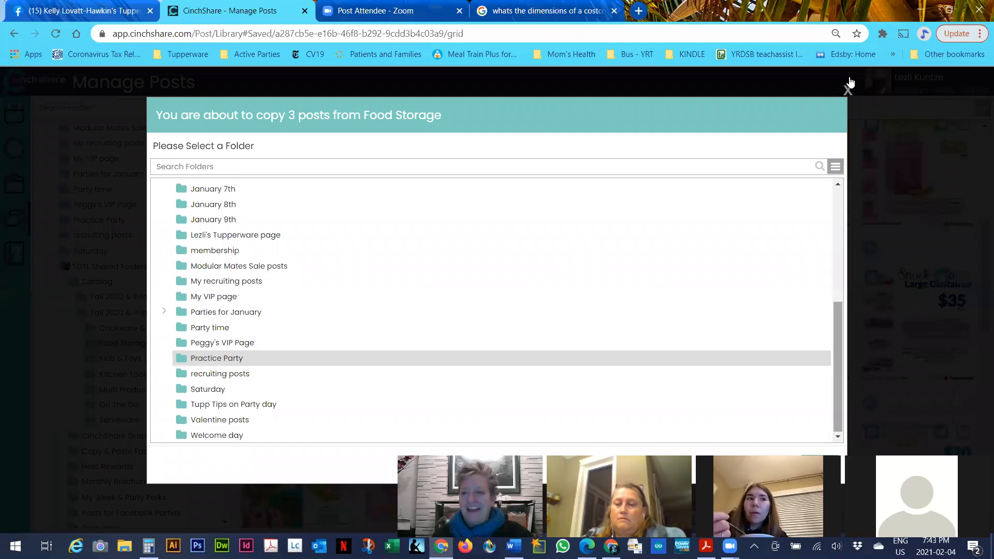
pyautogui.click(741, 84)
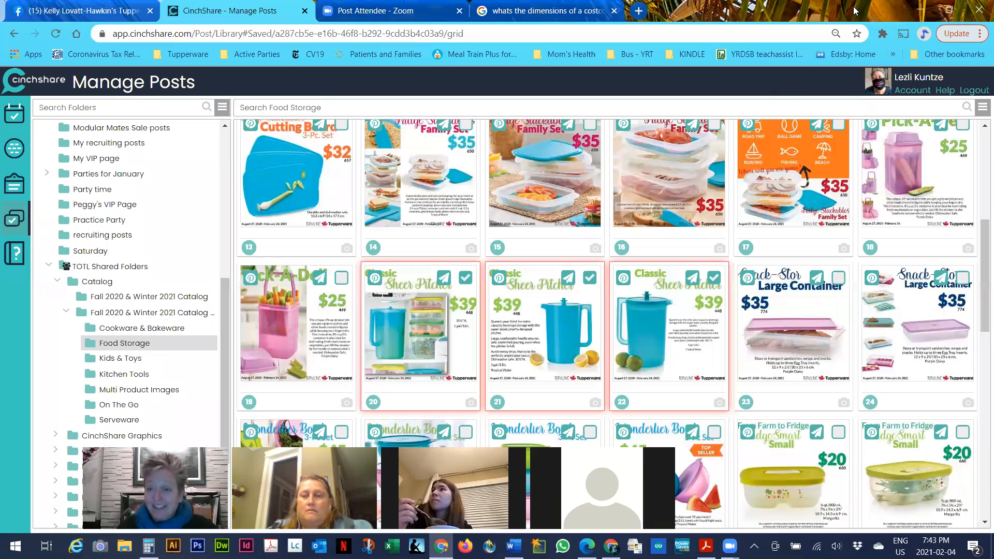
# Copy the three pitcher posts into Practice Party, open that folder and select the first post
pyautogui.click(983, 110)
pyautogui.click(895, 190)
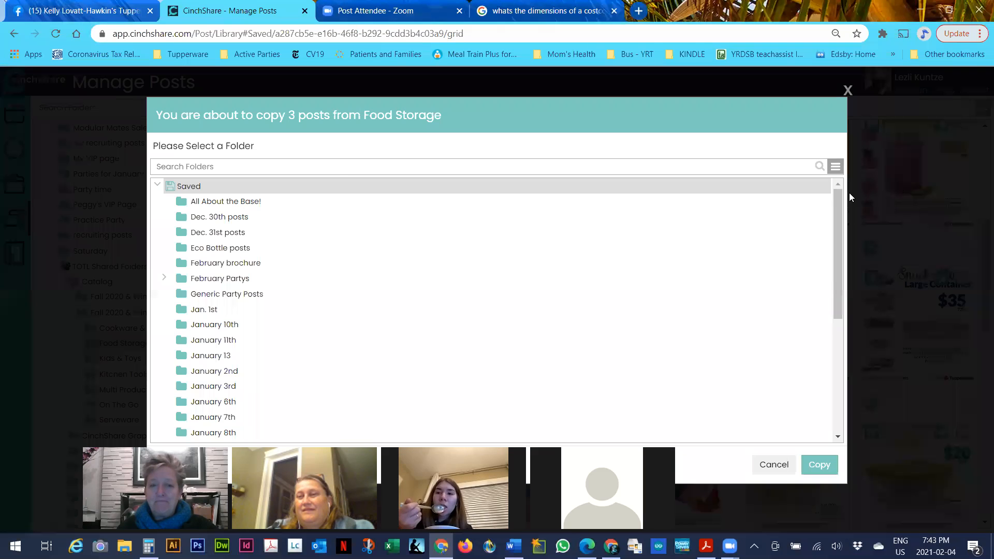
pyautogui.scroll(-5, 242, 344)
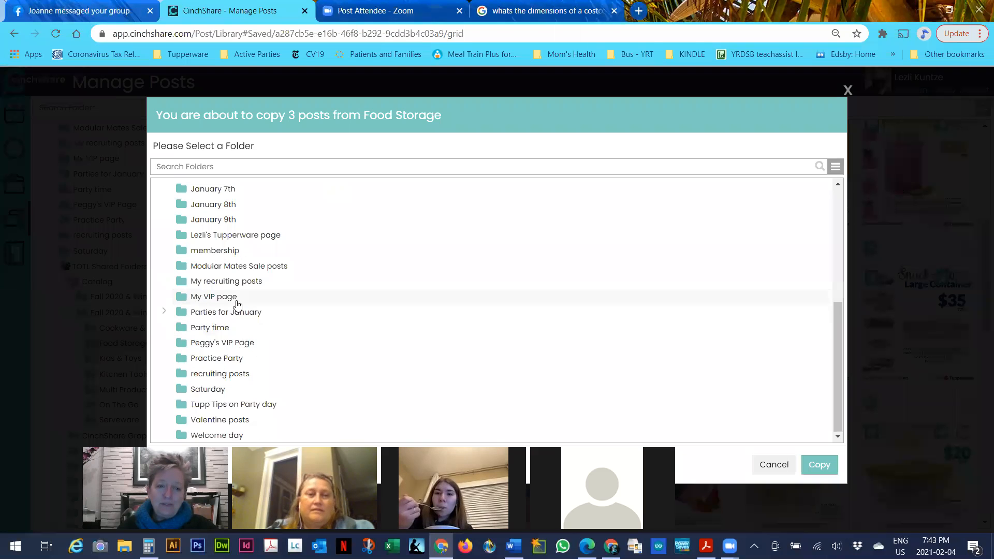
pyautogui.click(207, 359)
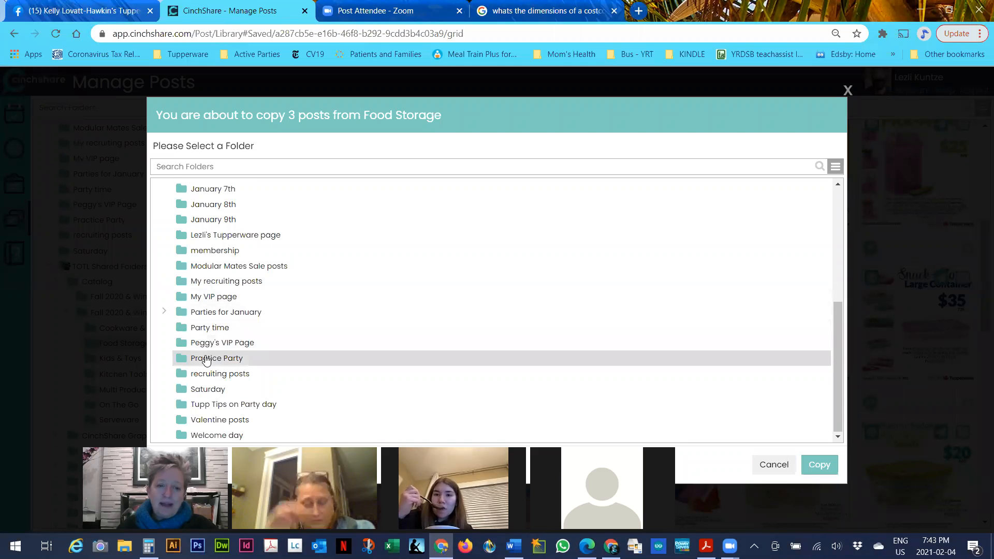
pyautogui.click(811, 465)
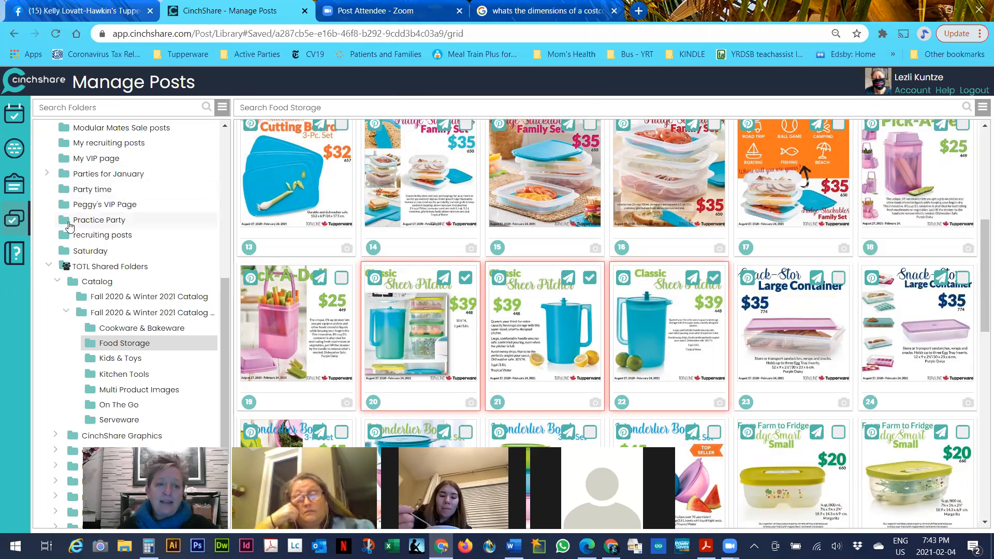
pyautogui.click(64, 224)
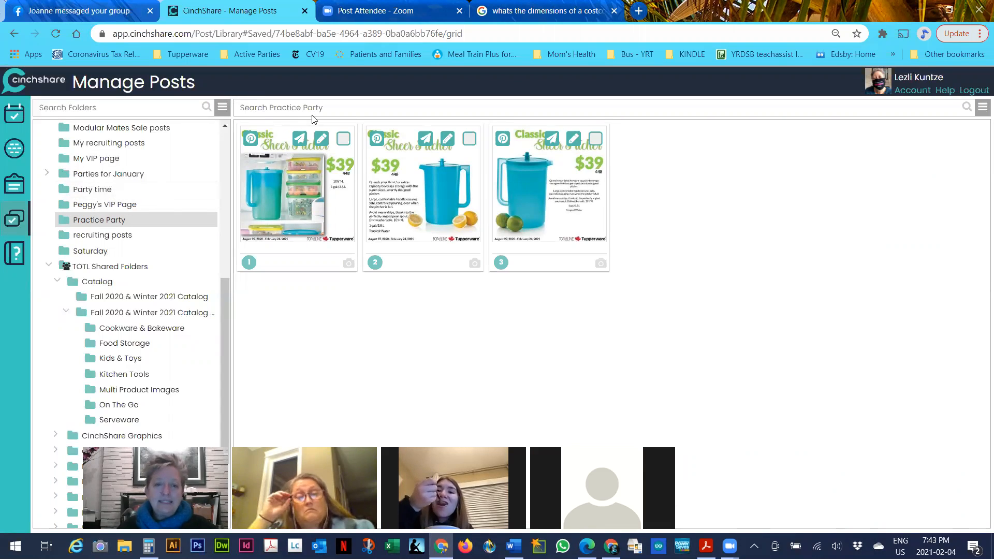
pyautogui.click(343, 139)
# Select the other two pitcher posts and delete all three from Practice Party
pyautogui.click(470, 139)
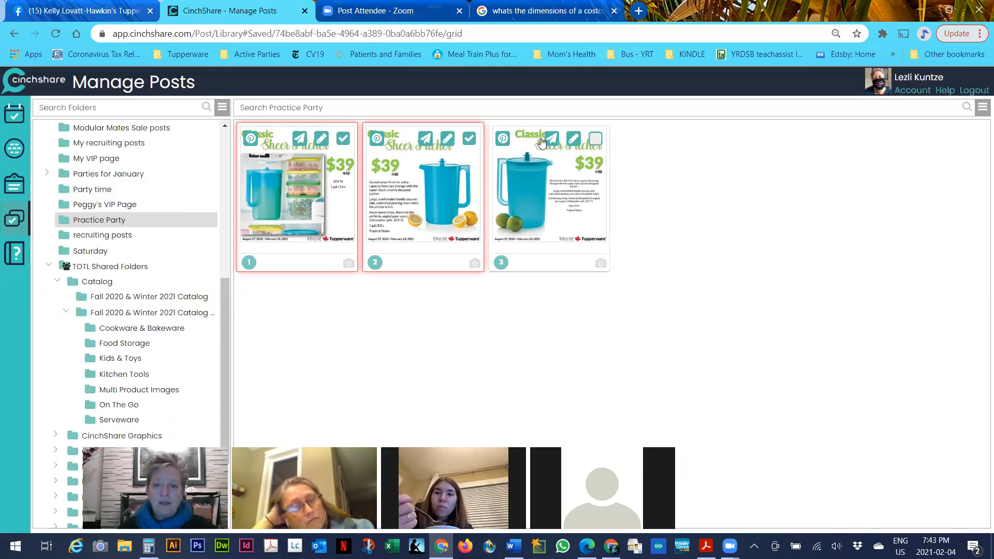
pyautogui.click(596, 139)
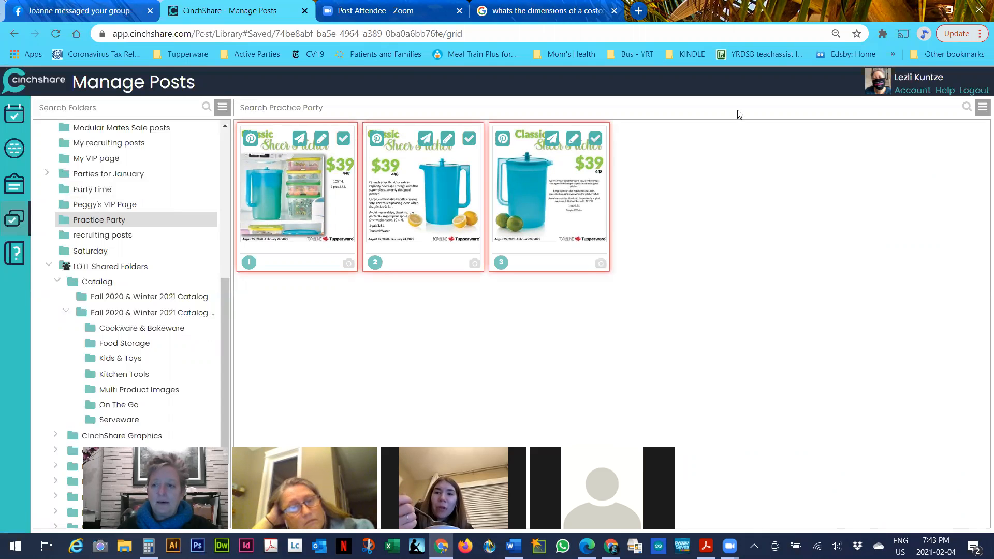
pyautogui.click(983, 110)
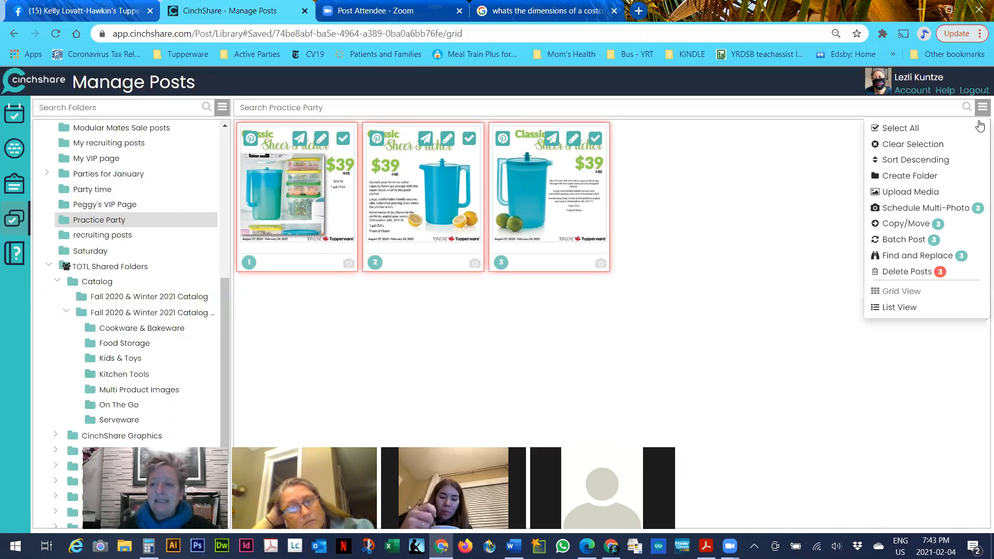
pyautogui.click(910, 273)
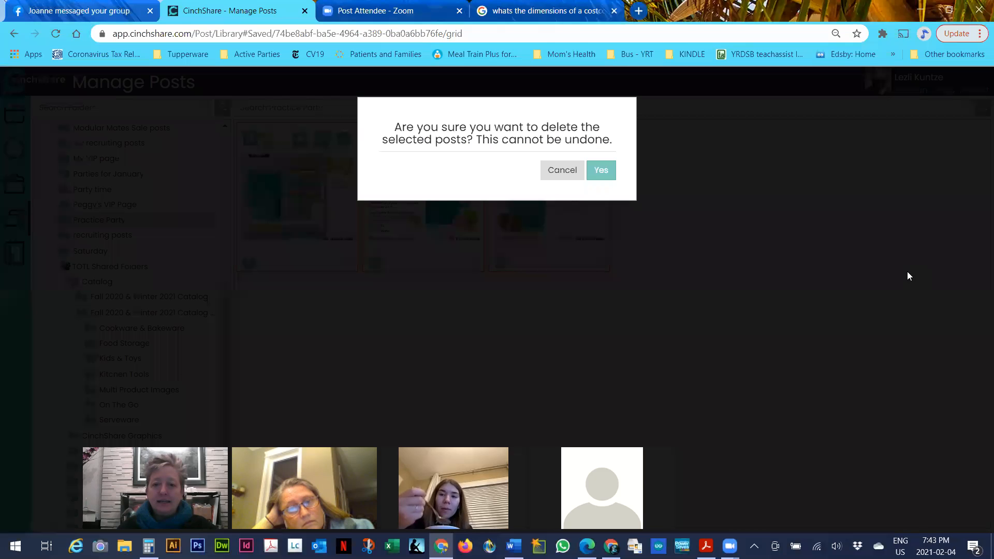
pyautogui.click(597, 170)
pyautogui.scroll(-3, 155, 259)
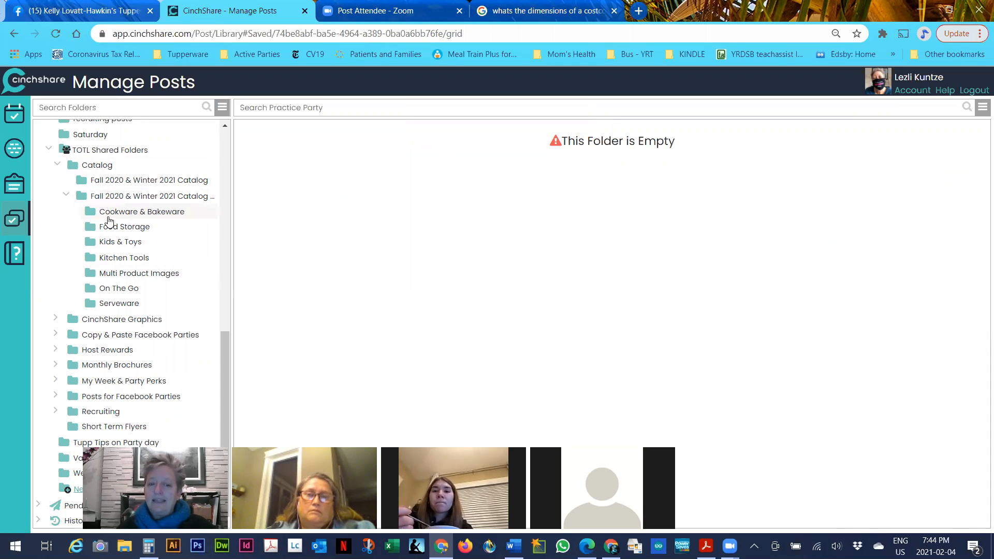
pyautogui.scroll(8, 109, 221)
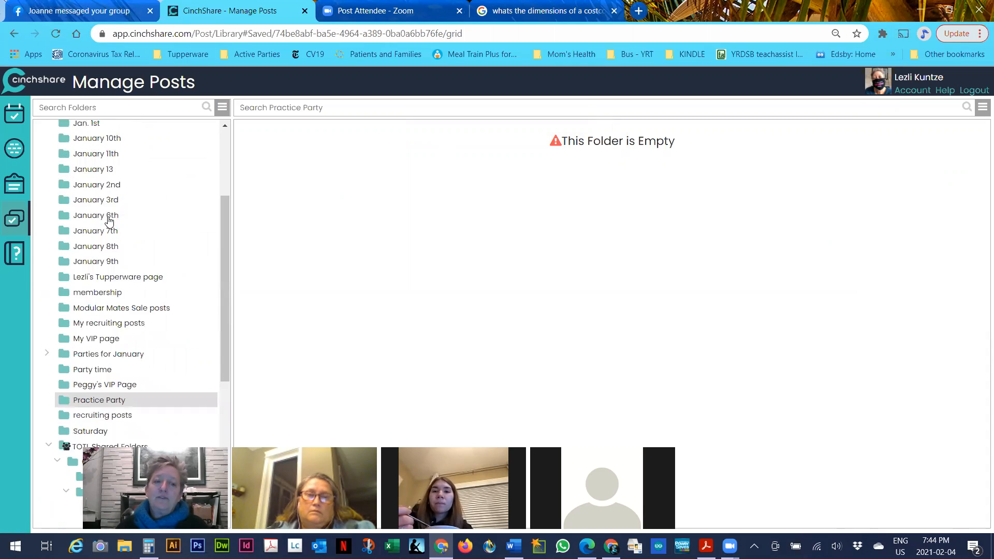
# Show the February brochure folder's posts and collapse the Fall 2020 & Winter 2021 catalog subfolders
pyautogui.click(108, 216)
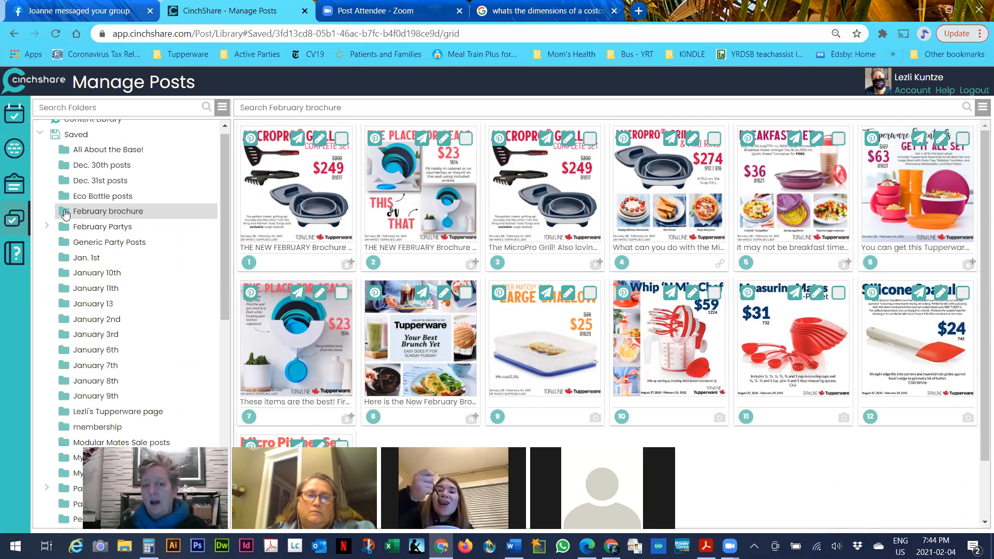
pyautogui.click(223, 107)
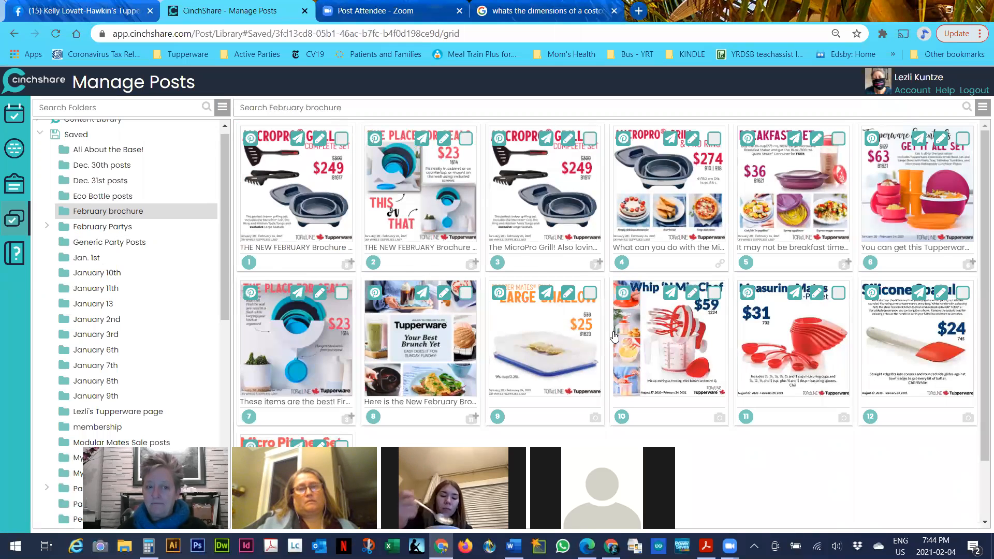
pyautogui.scroll(-6, 100, 348)
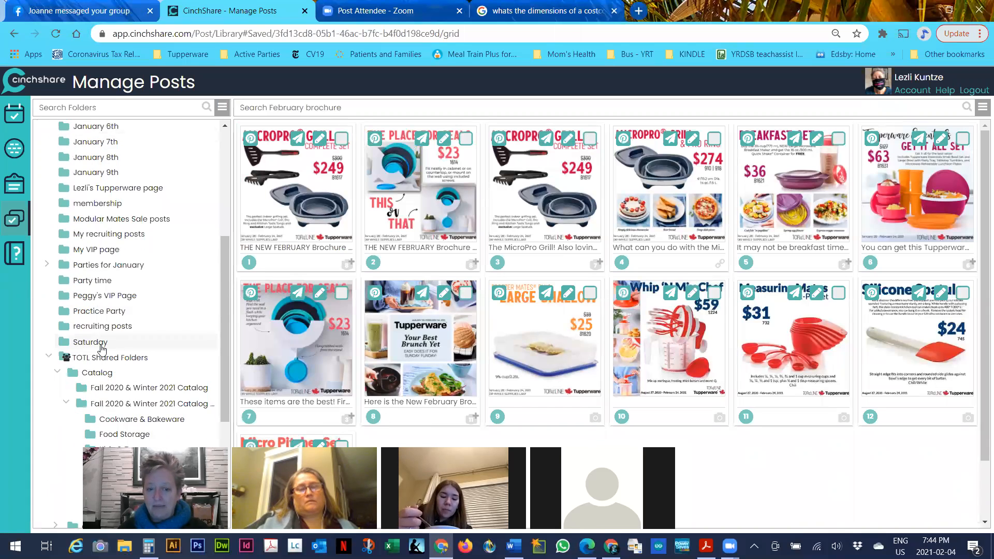
pyautogui.scroll(-2, 102, 349)
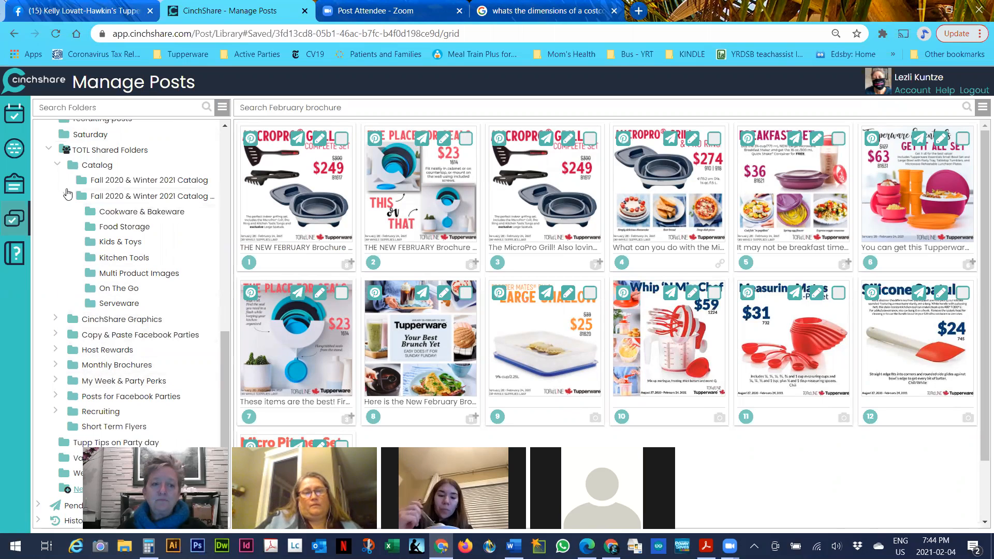
pyautogui.click(68, 199)
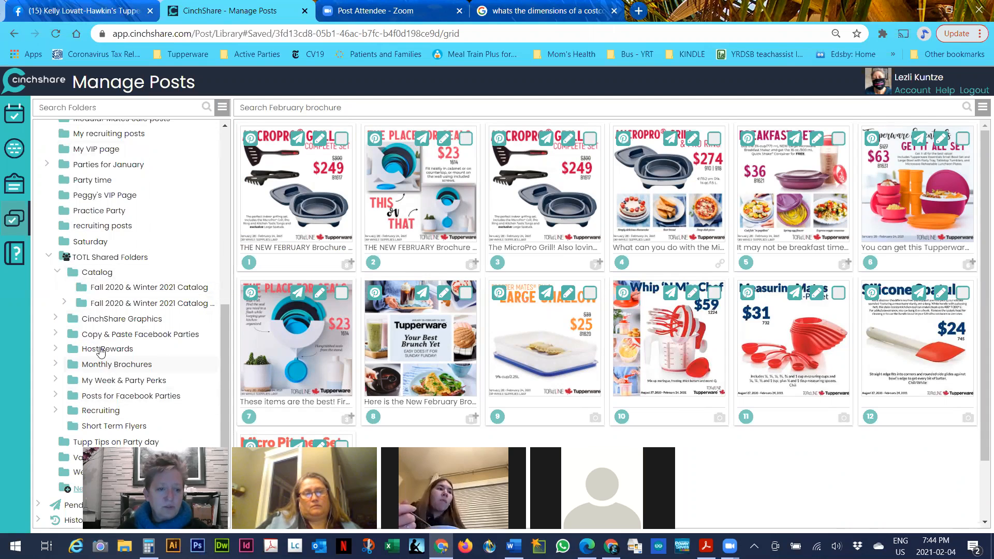
# Expand Catalog and browse the Fall 2020 & Winter 2021 Cookware & Bakeware folder
pyautogui.click(75, 272)
pyautogui.click(103, 304)
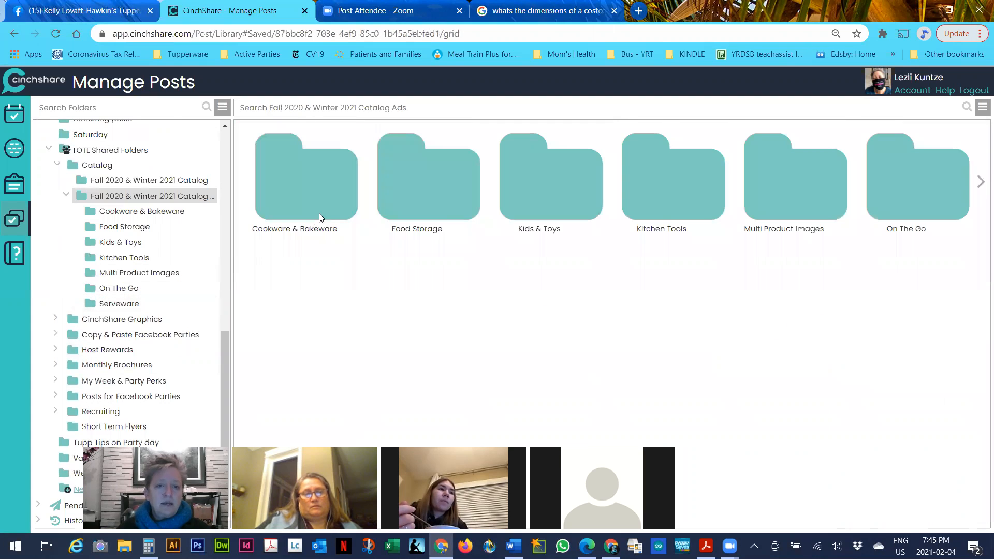
pyautogui.click(332, 205)
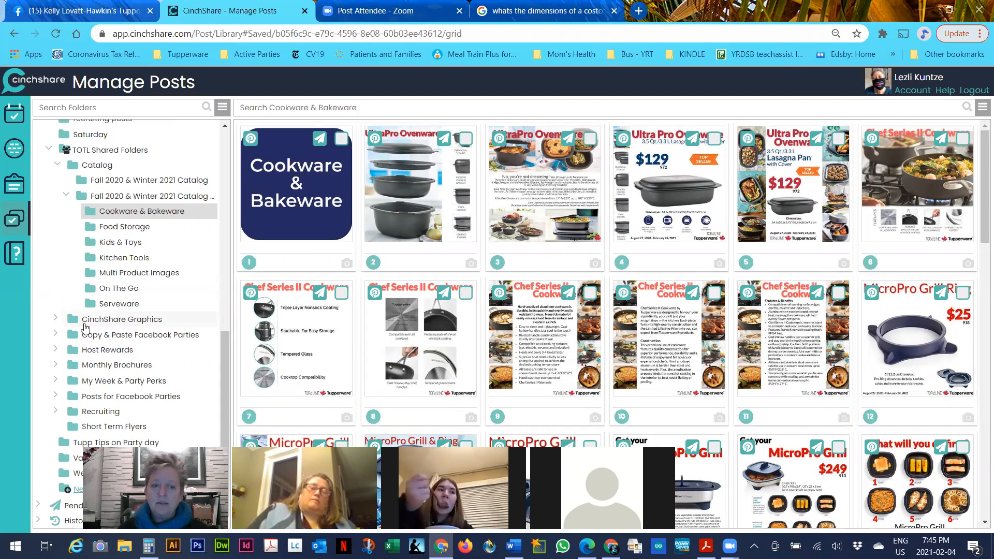
# Navigate Copy & Paste Facebook Parties > Started during the February Brochure > first host's folder > Day 1
pyautogui.click(91, 340)
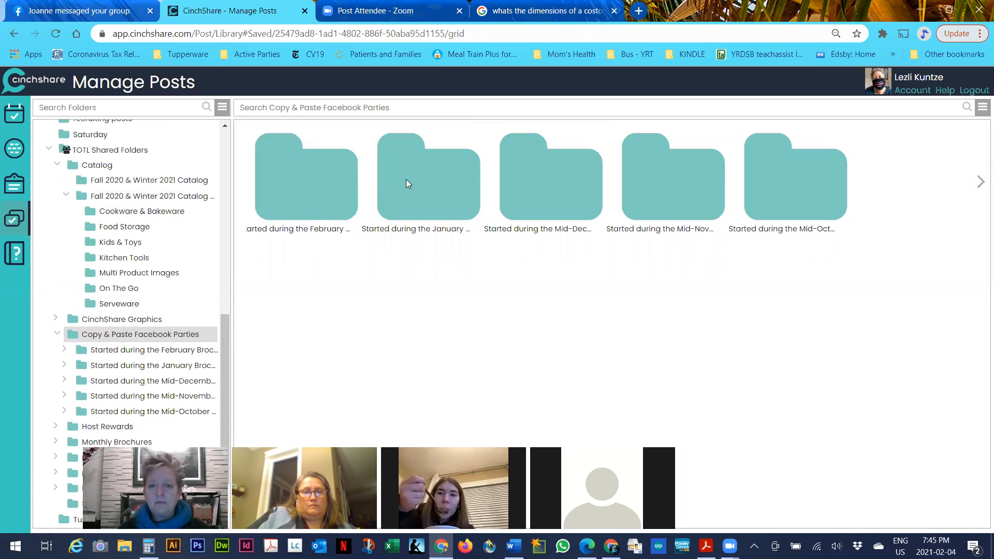
pyautogui.doubleClick(312, 171)
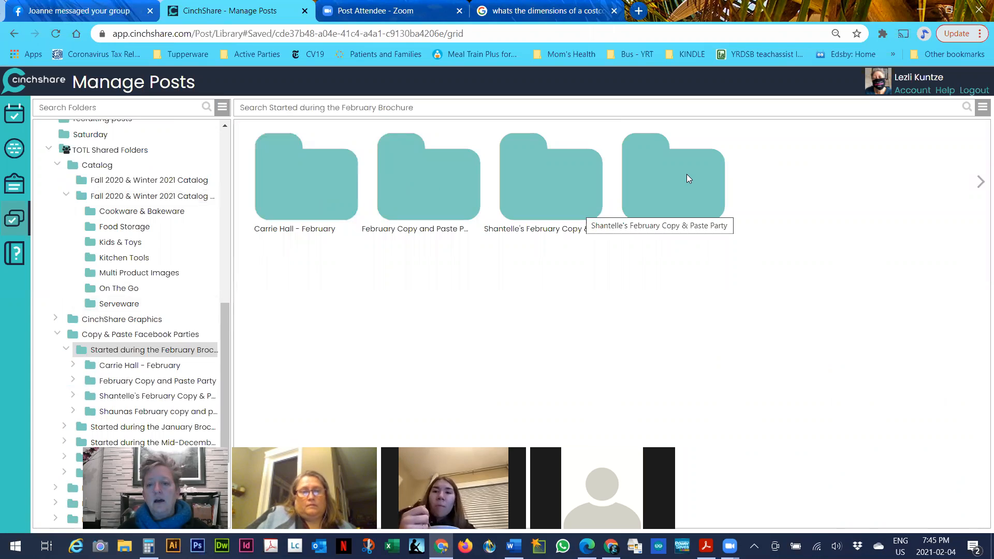
pyautogui.doubleClick(351, 177)
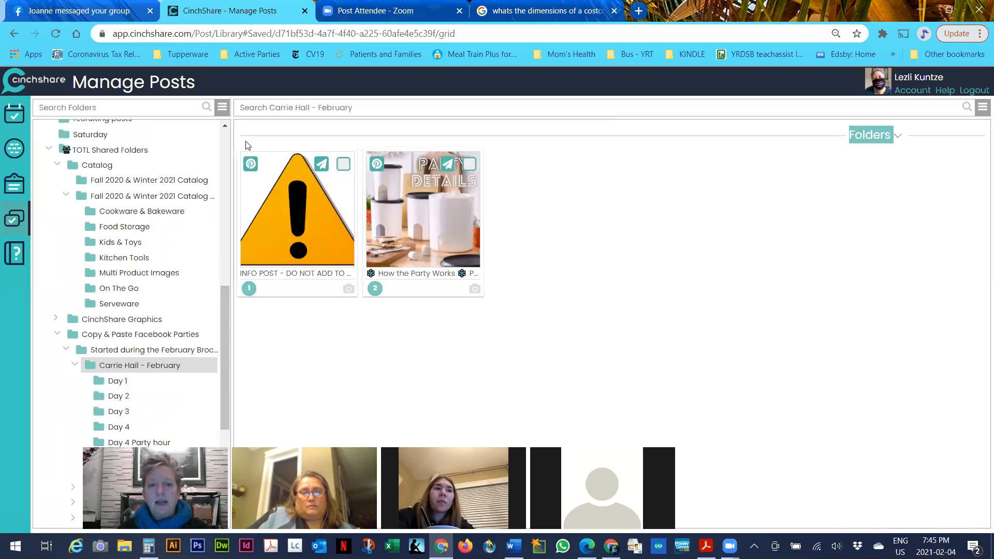
pyautogui.scroll(-2, 122, 367)
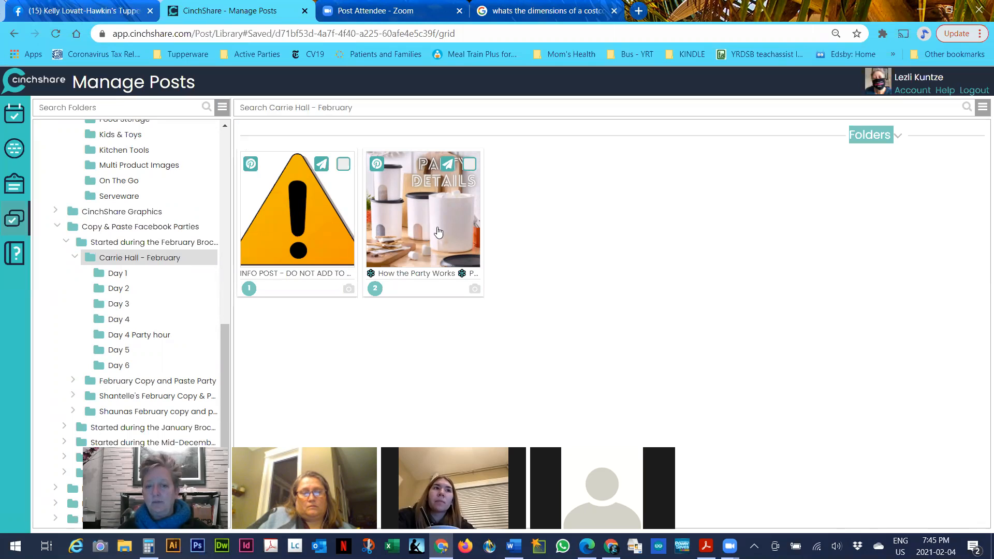
pyautogui.click(111, 274)
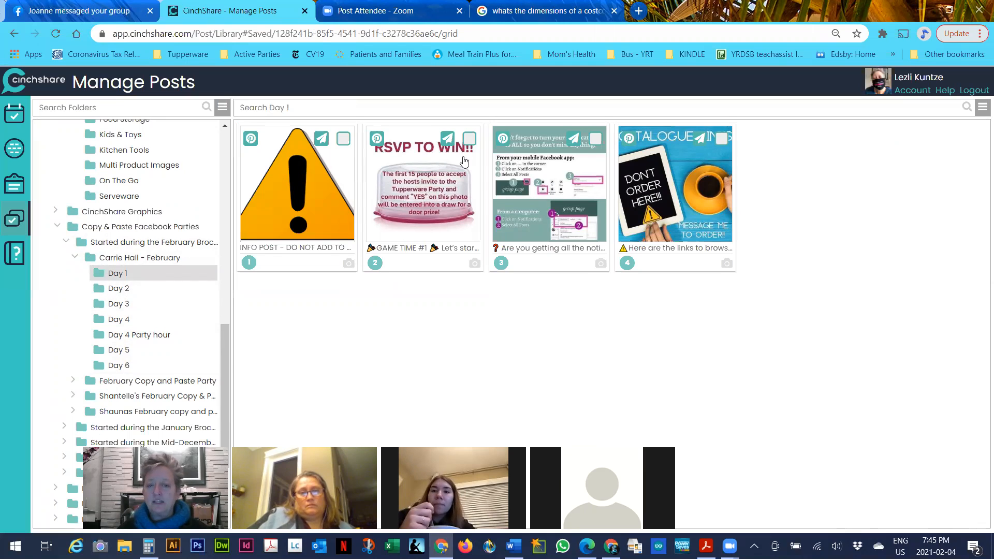
# Preview the RSVP TO WIN!! and notifications reminder posts, then open Day 2 and select Pre-Party Post #2
pyautogui.click(436, 201)
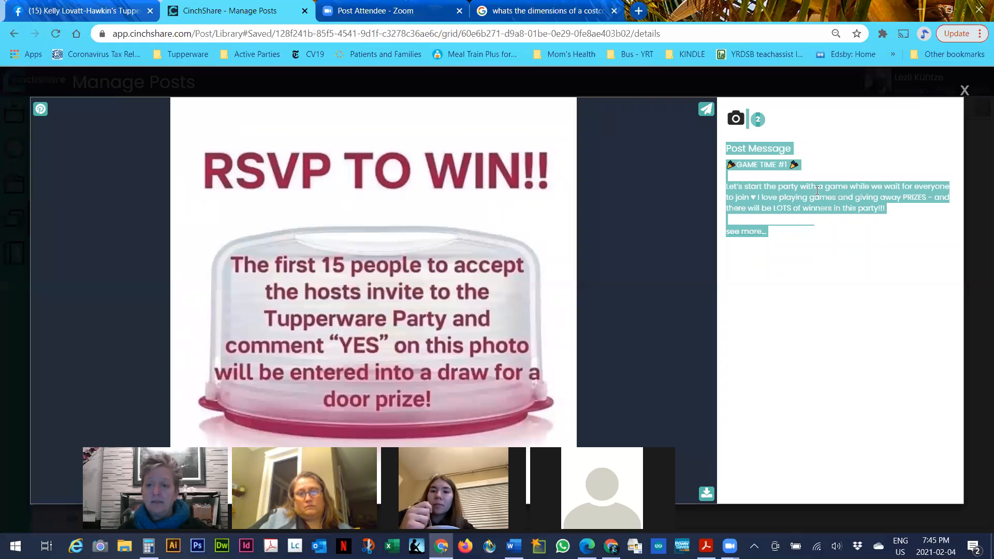
pyautogui.click(965, 93)
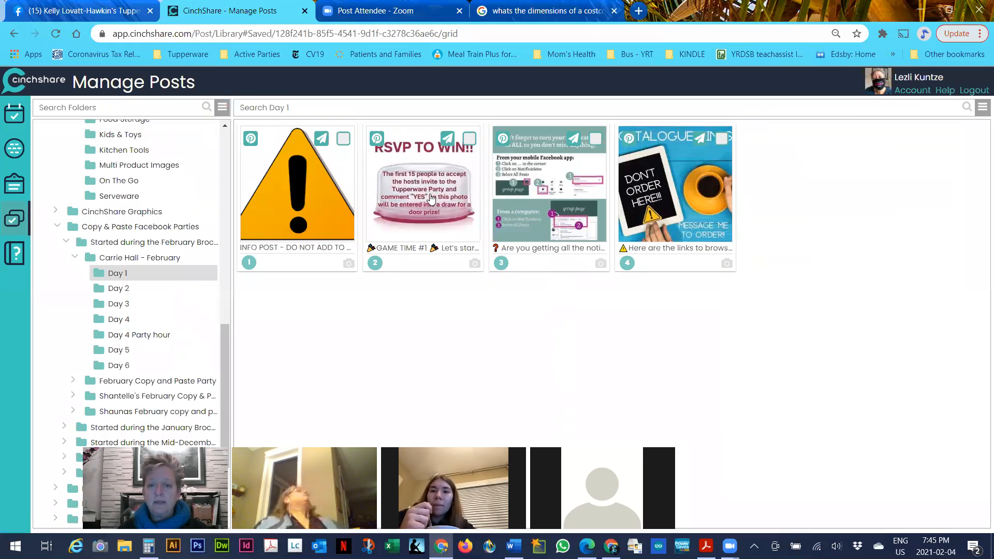
pyautogui.click(564, 174)
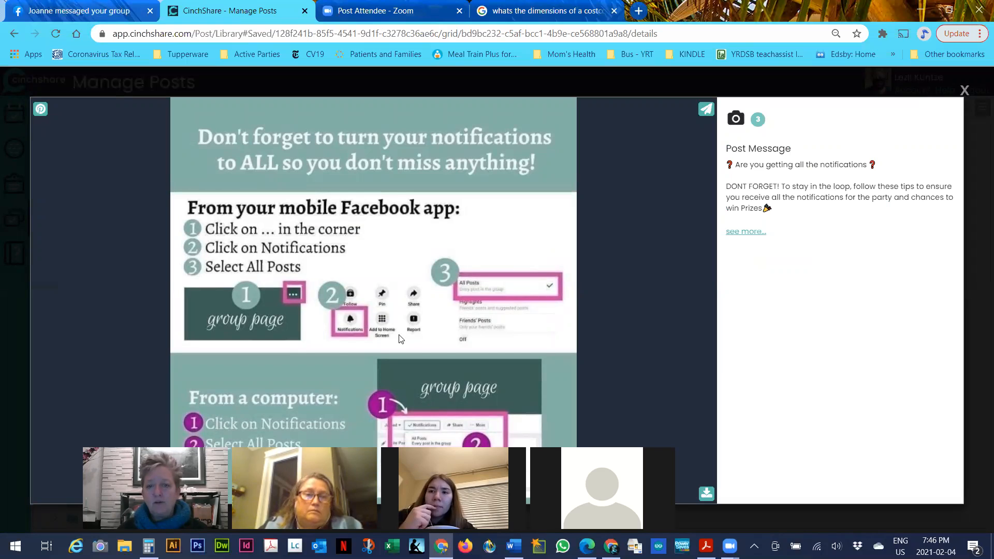
pyautogui.click(964, 91)
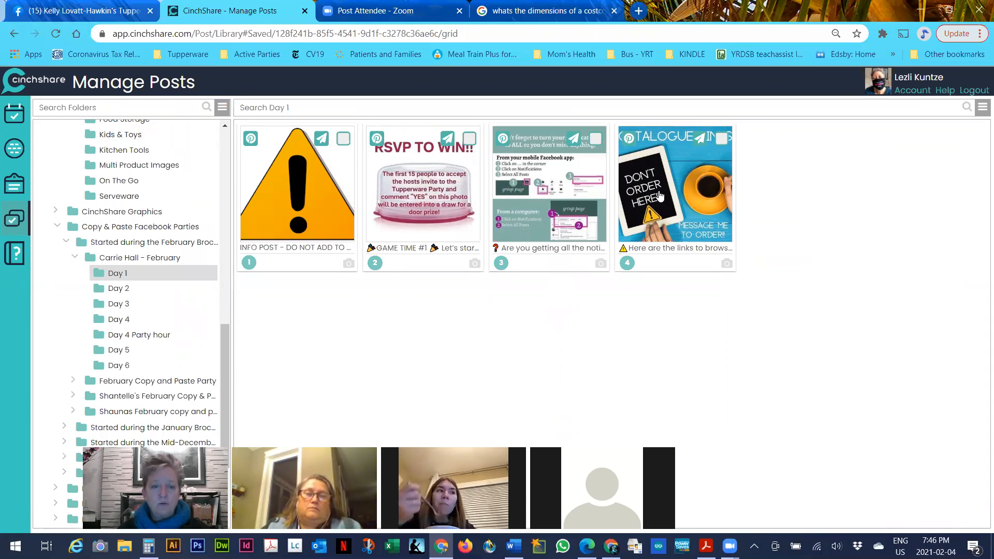
pyautogui.click(128, 291)
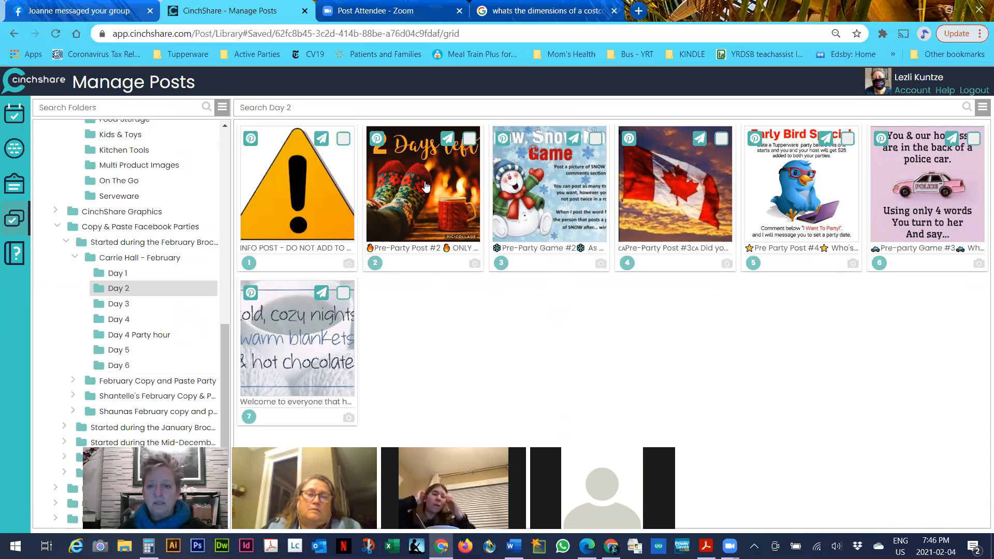
pyautogui.click(469, 140)
# Also select Pre-Party Game #2, Pre-Party Post #4 and the welcome post, and copy all four to Practice Party
pyautogui.click(596, 139)
pyautogui.click(847, 138)
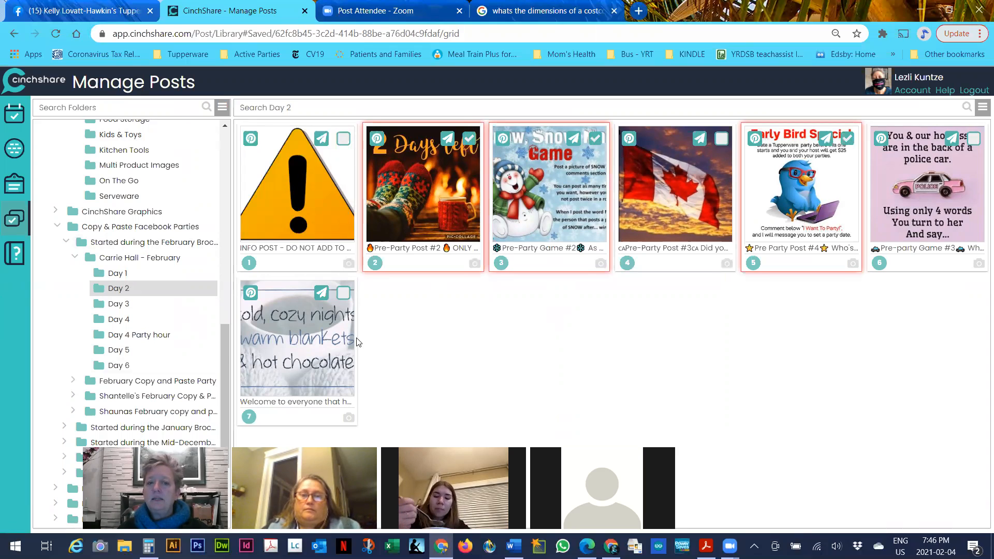
pyautogui.click(344, 294)
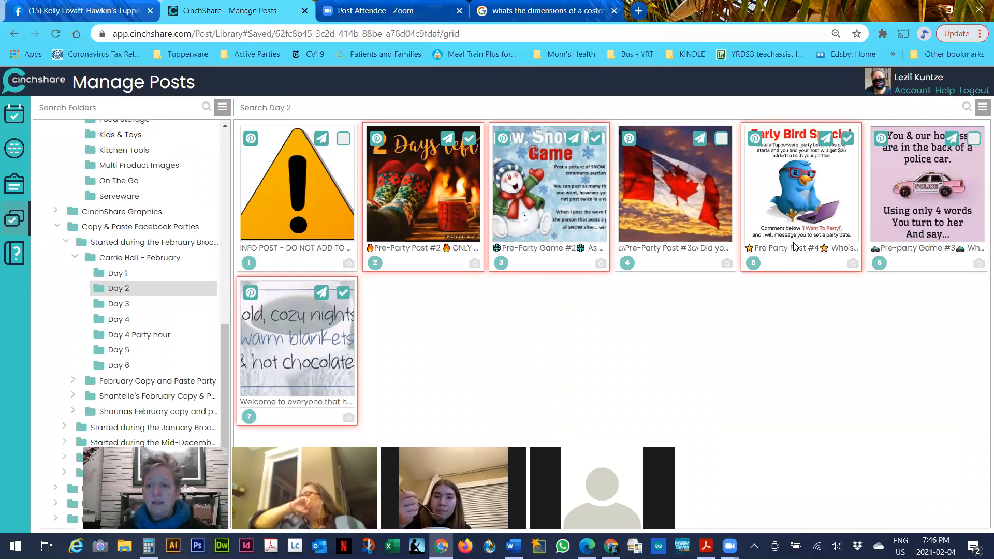
pyautogui.click(983, 107)
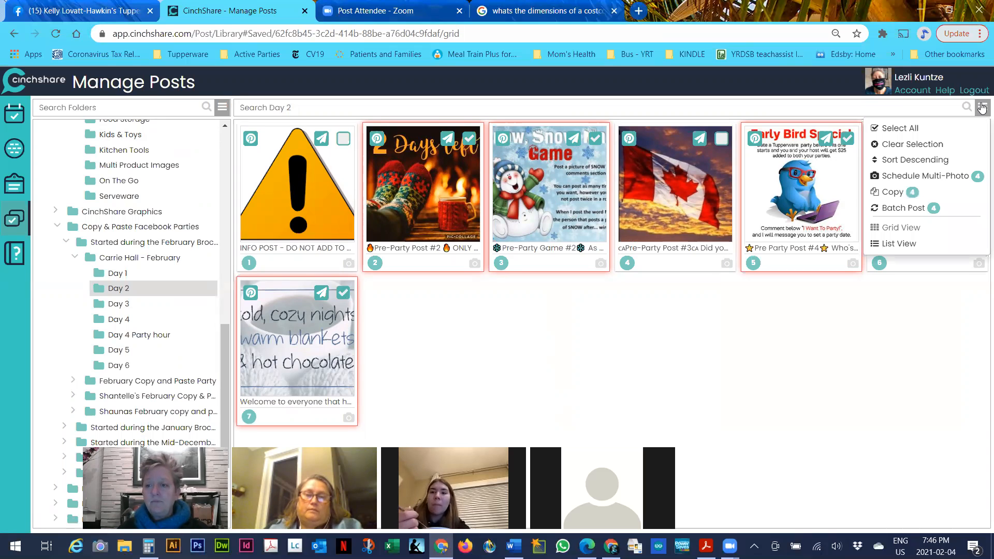
pyautogui.click(895, 193)
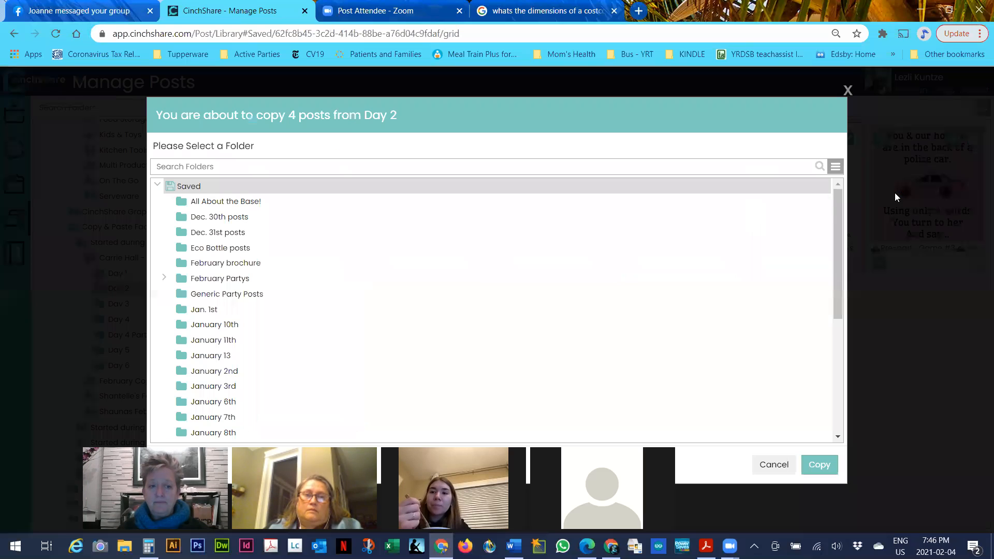
pyautogui.scroll(-6, 220, 259)
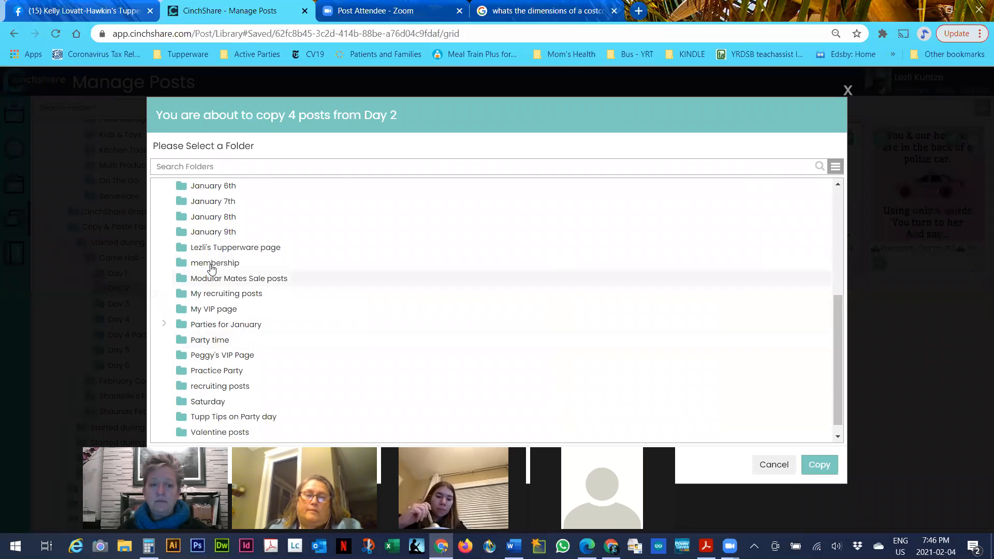
pyautogui.click(220, 371)
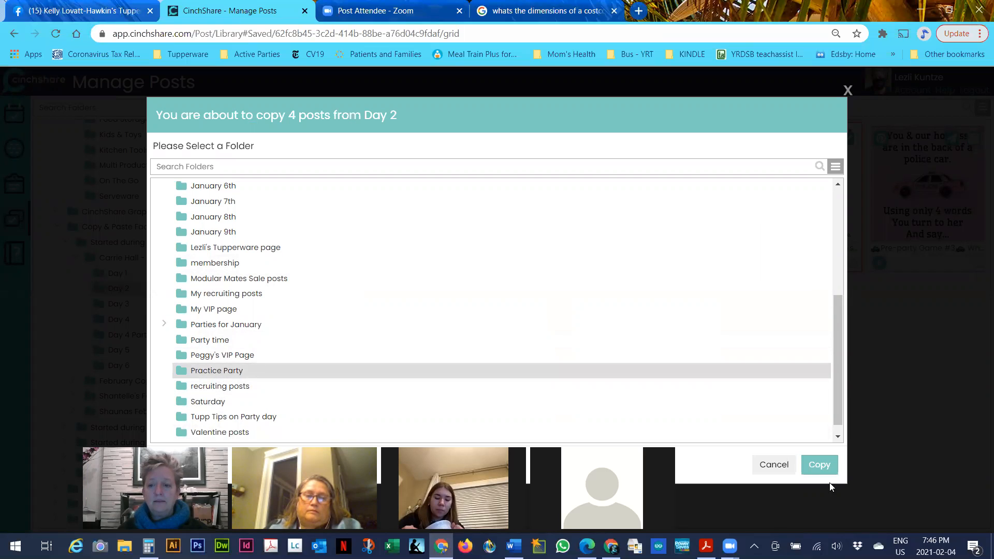
pyautogui.click(818, 461)
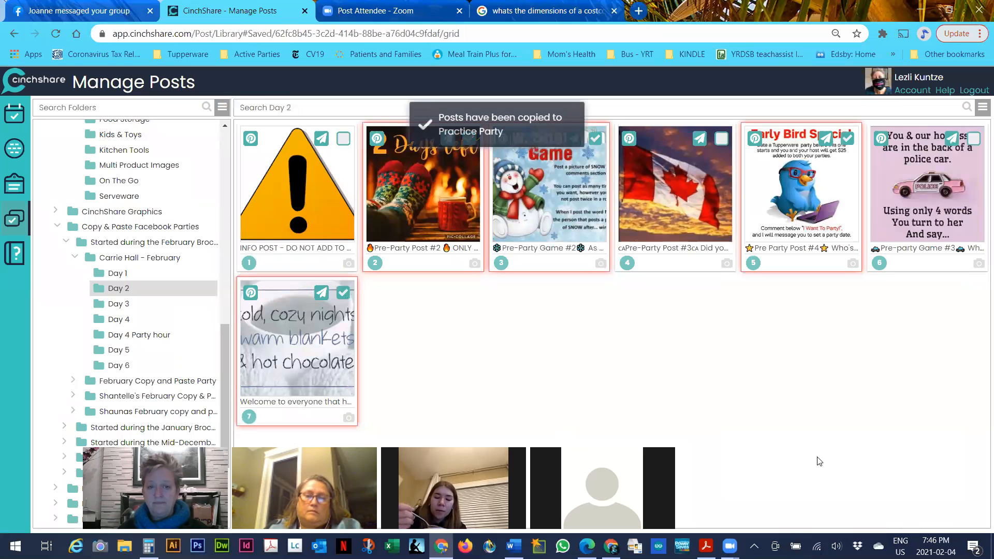
# Open Practice Party, select its four posts, then deselect them all with Clear Selection
pyautogui.scroll(10, 124, 404)
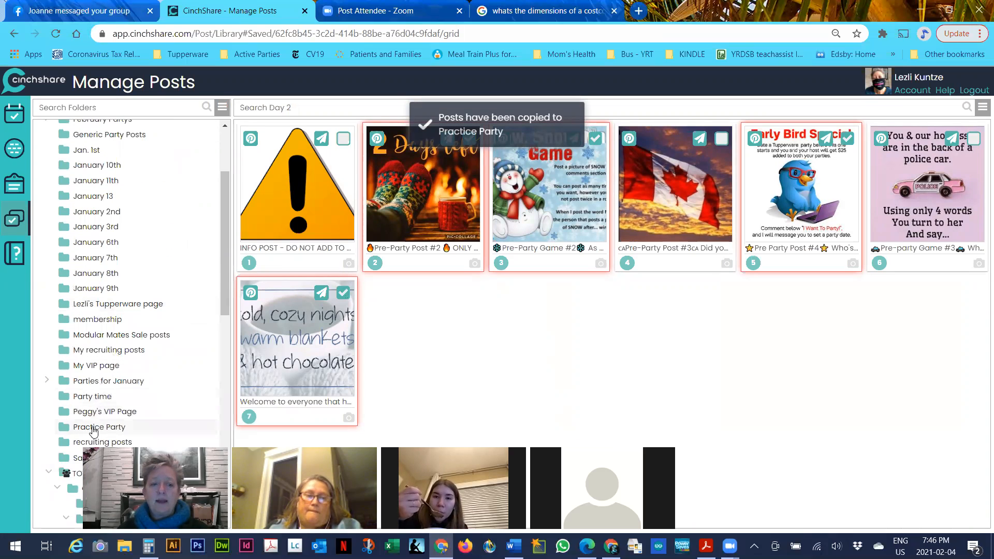
pyautogui.click(94, 429)
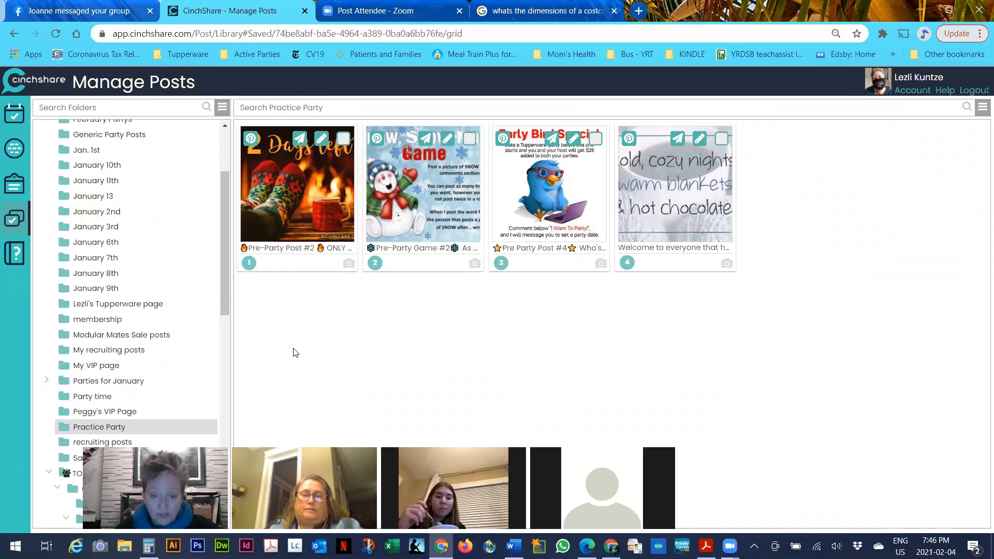
pyautogui.click(343, 138)
pyautogui.click(469, 138)
pyautogui.click(595, 138)
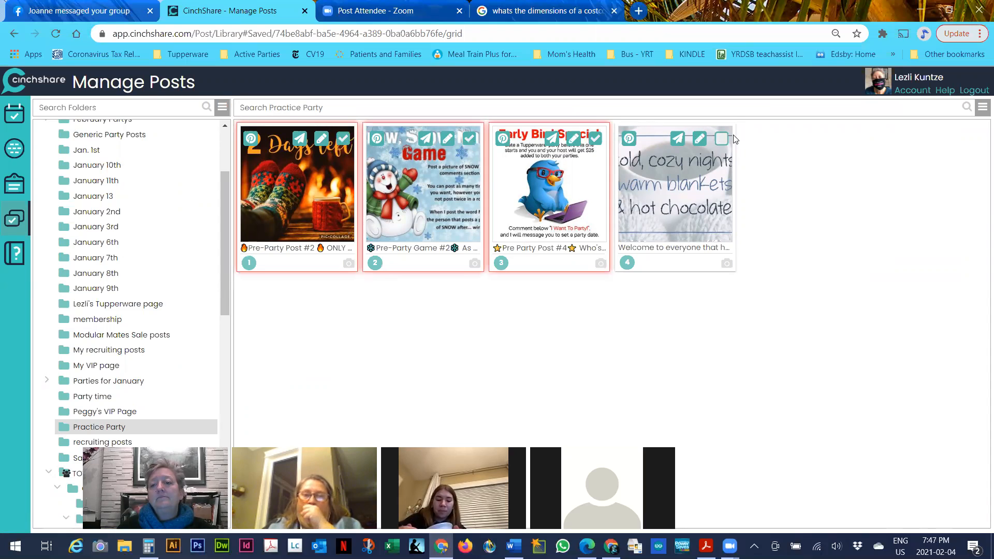
pyautogui.click(721, 139)
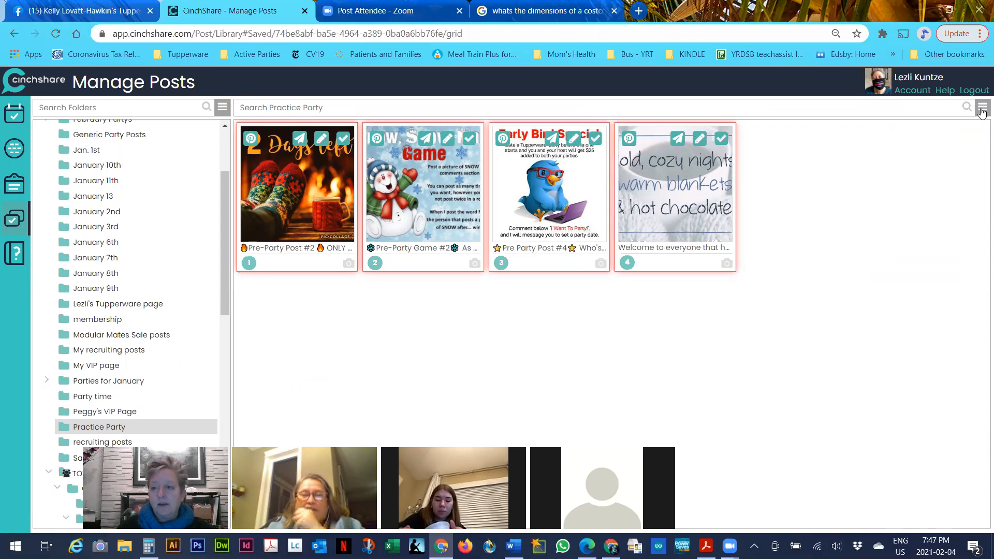
pyautogui.click(982, 108)
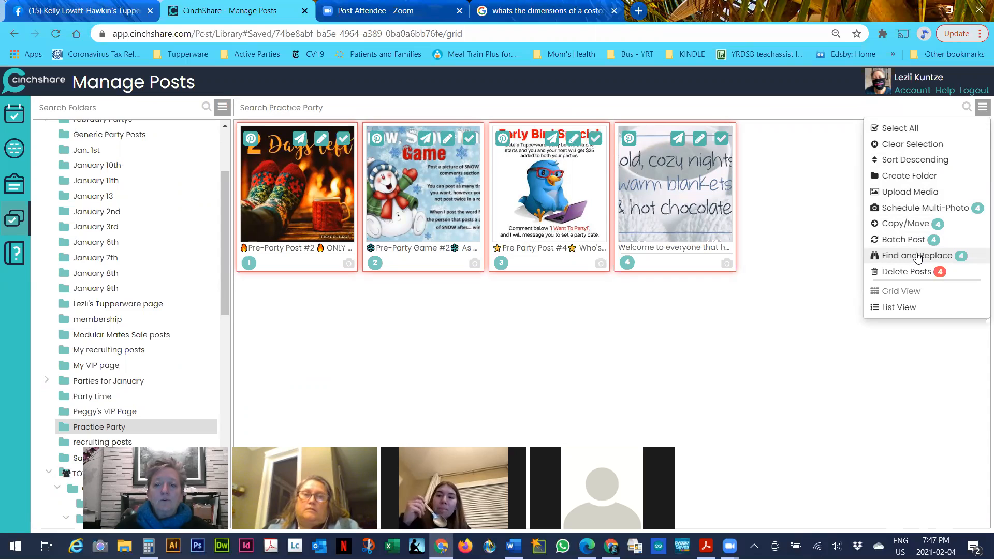
pyautogui.click(817, 256)
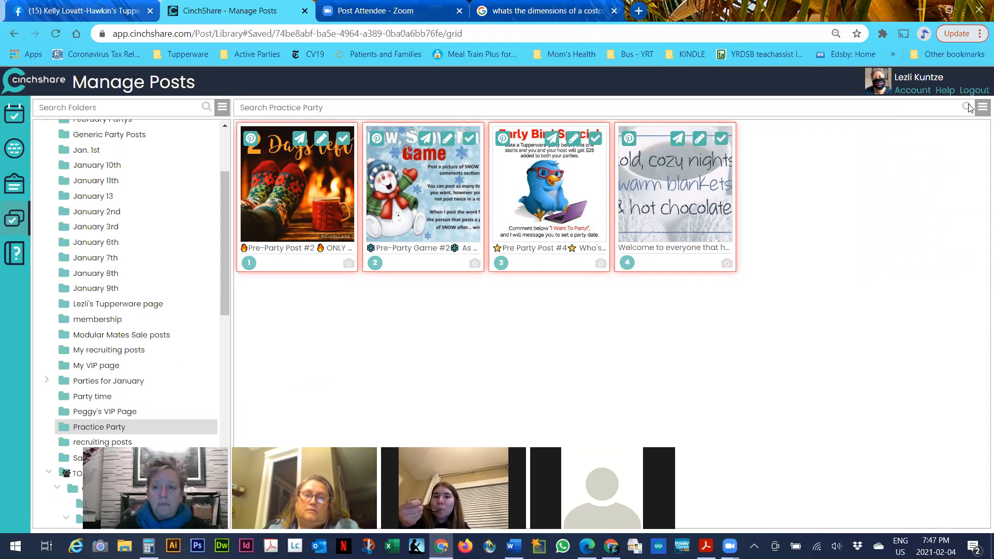
pyautogui.click(982, 115)
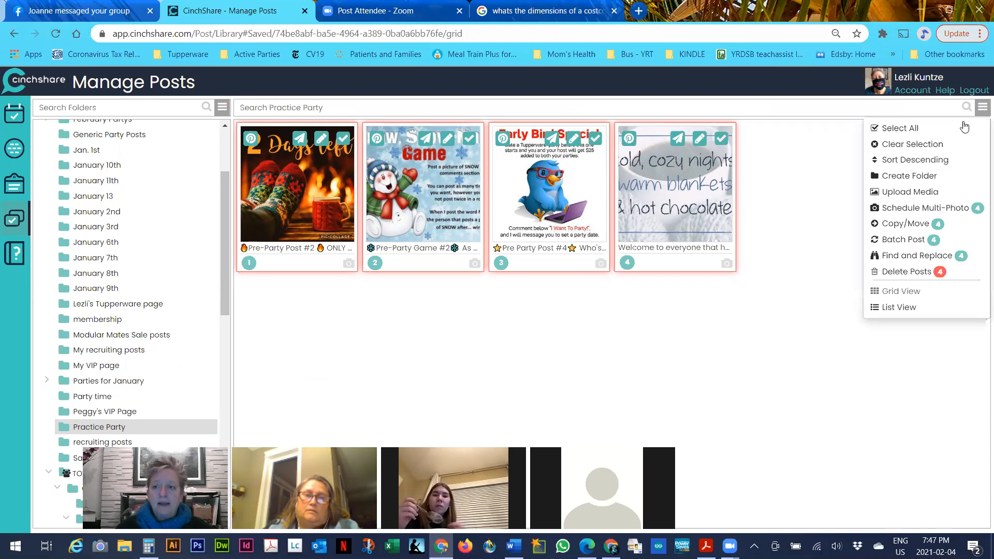
pyautogui.click(980, 109)
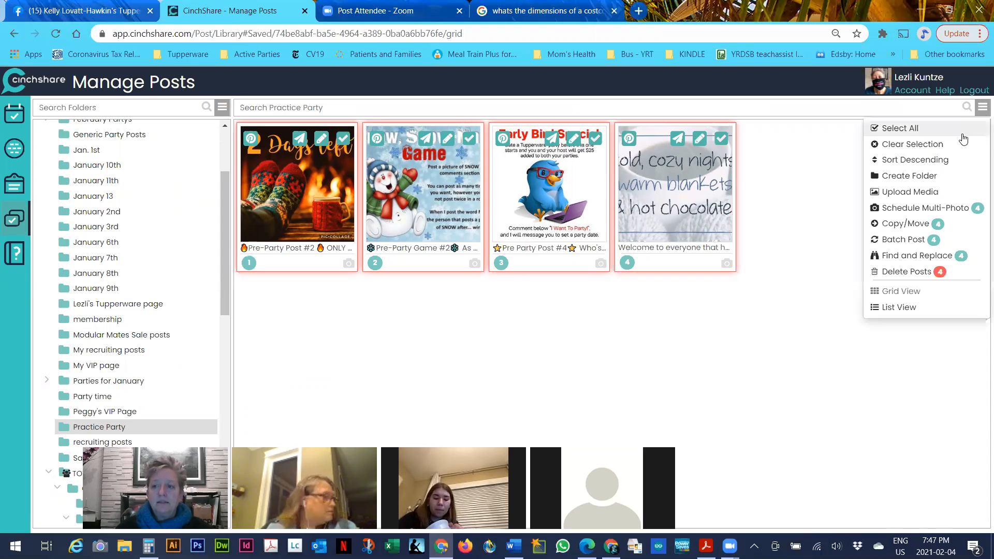
pyautogui.click(875, 143)
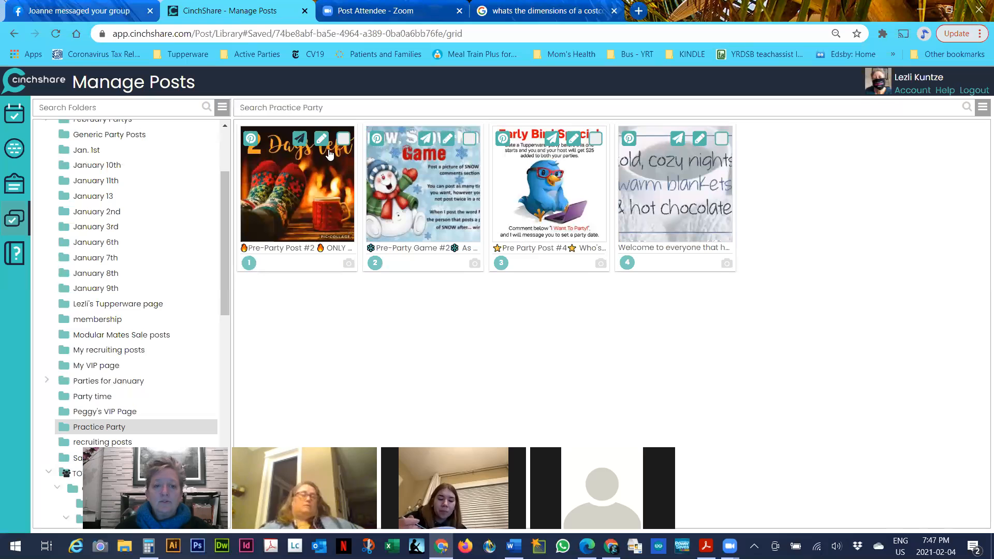
# Replace the 2 Days left post's Pre-Party Post #2 heading with the host's name plus 'party' and save
pyautogui.click(313, 171)
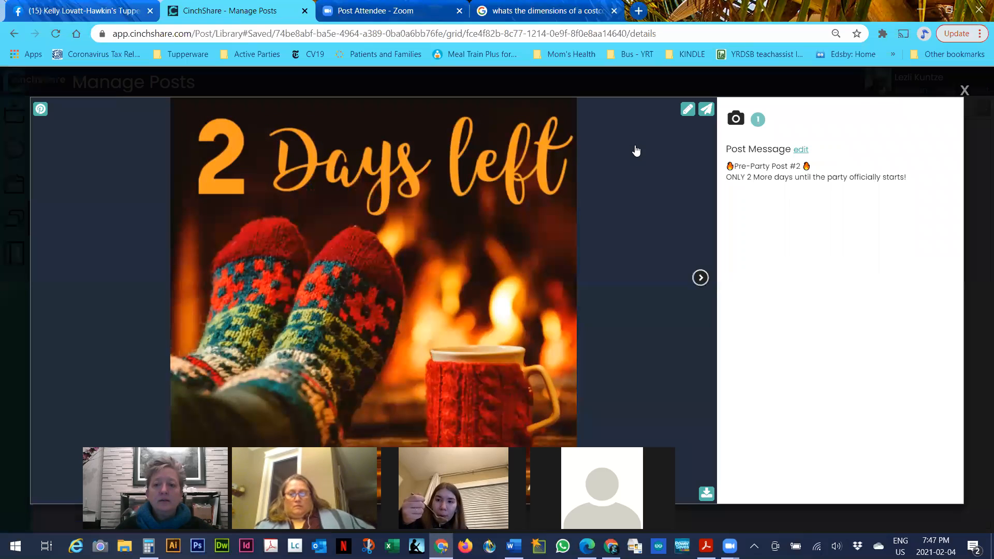
pyautogui.click(964, 92)
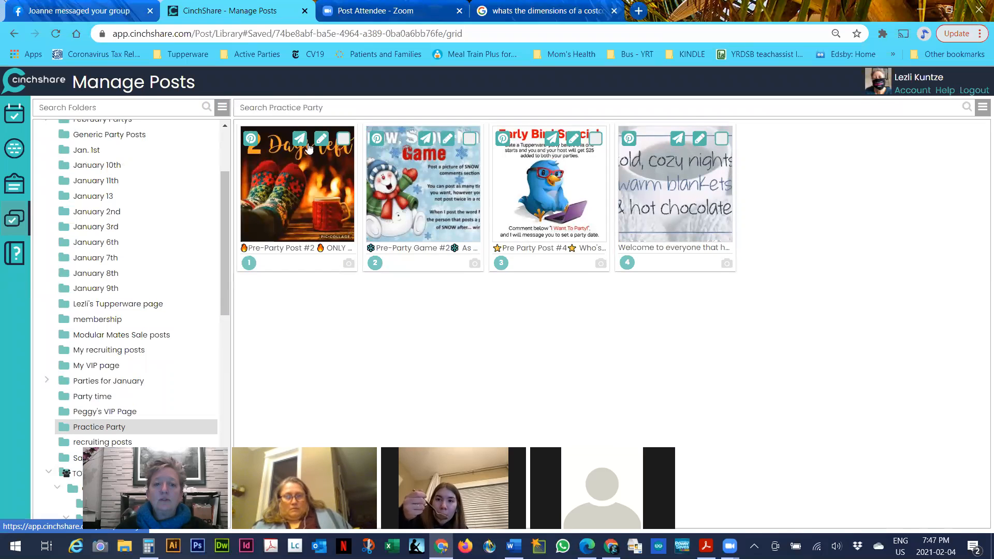
pyautogui.click(316, 176)
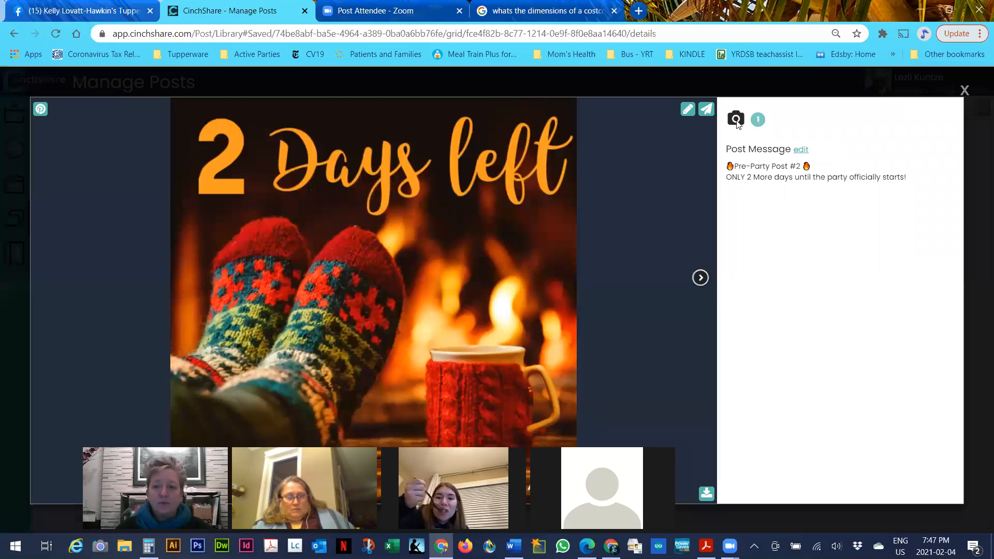
pyautogui.click(798, 149)
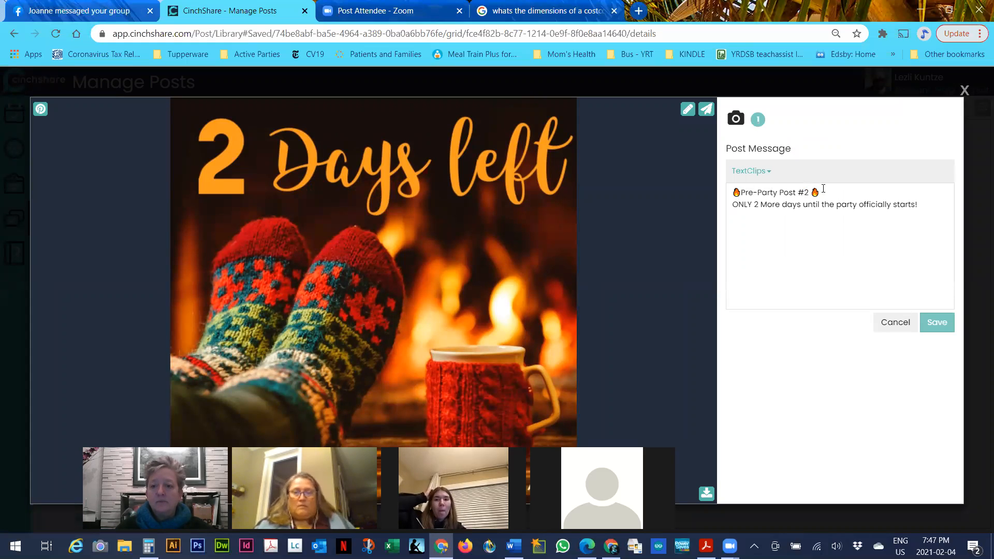
pyautogui.moveTo(780, 188); pyautogui.dragTo(737, 188)
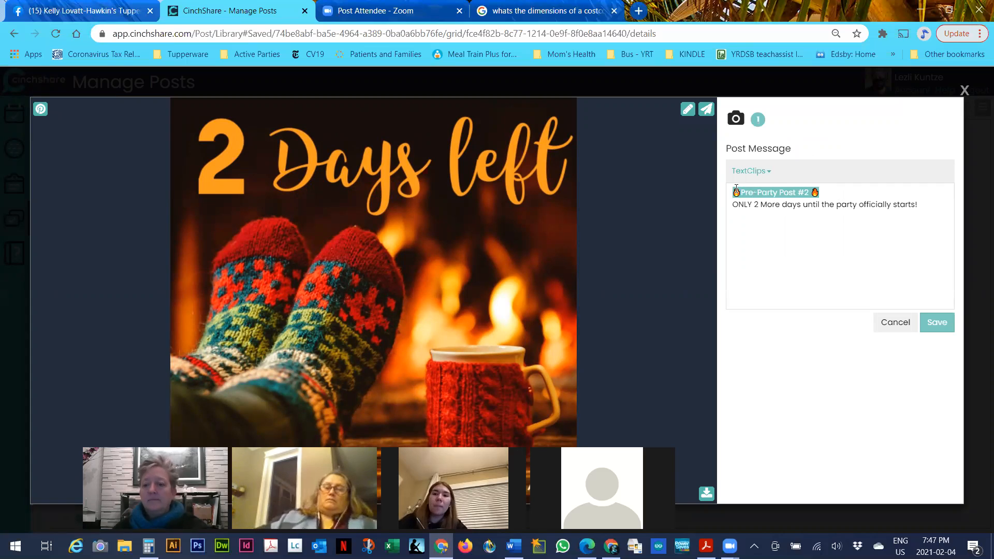
pyautogui.press('BackSpace')
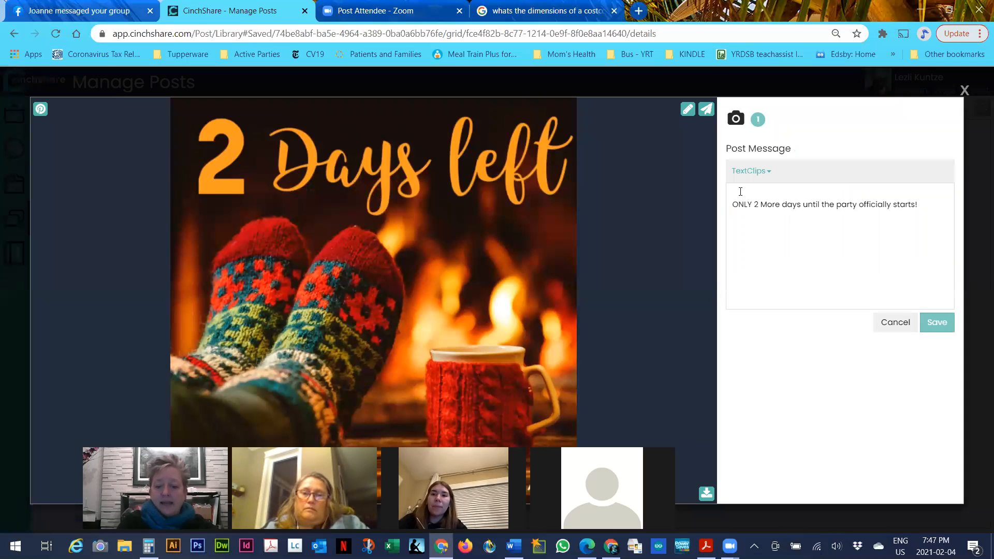
pyautogui.write('Henrietta party')
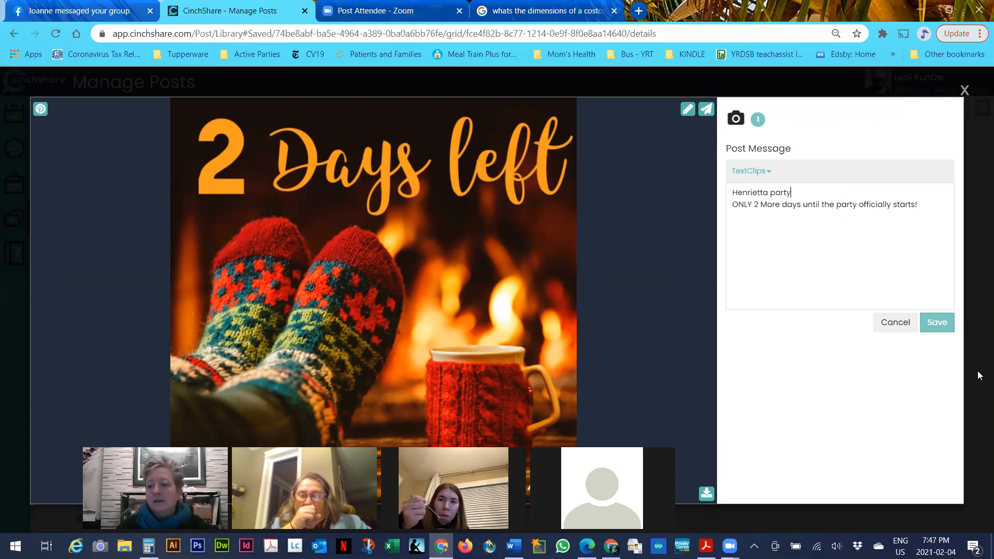
pyautogui.click(932, 324)
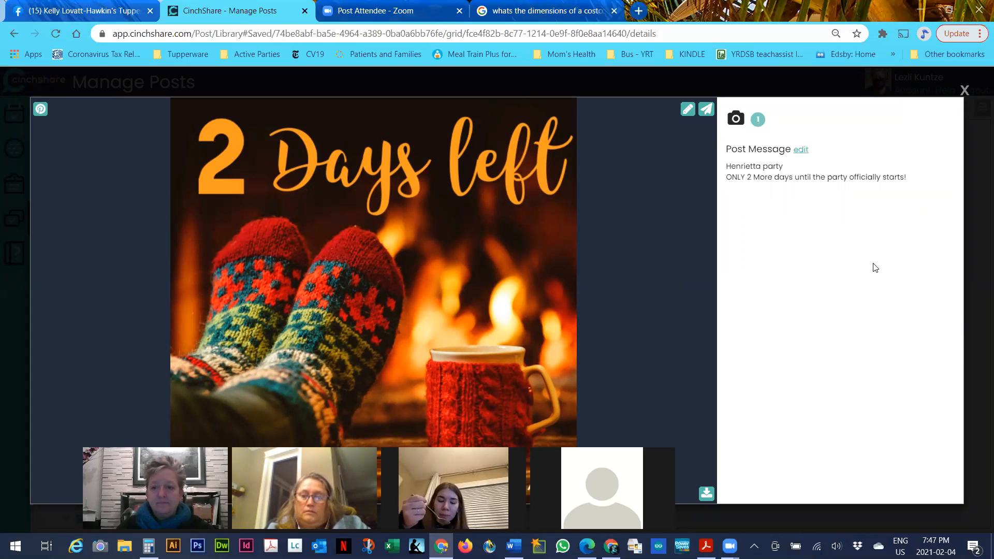
pyautogui.click(965, 91)
pyautogui.click(454, 180)
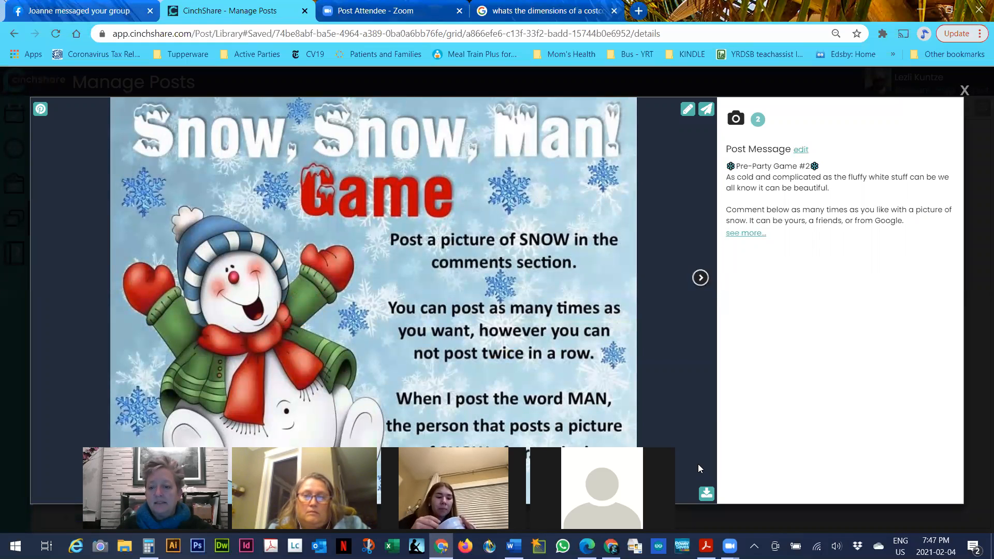
# Replace the Snow Man post's Pre-Party Game #2 heading with the host's name, then load the Early Bird post
pyautogui.click(801, 150)
pyautogui.moveTo(836, 188); pyautogui.dragTo(727, 189)
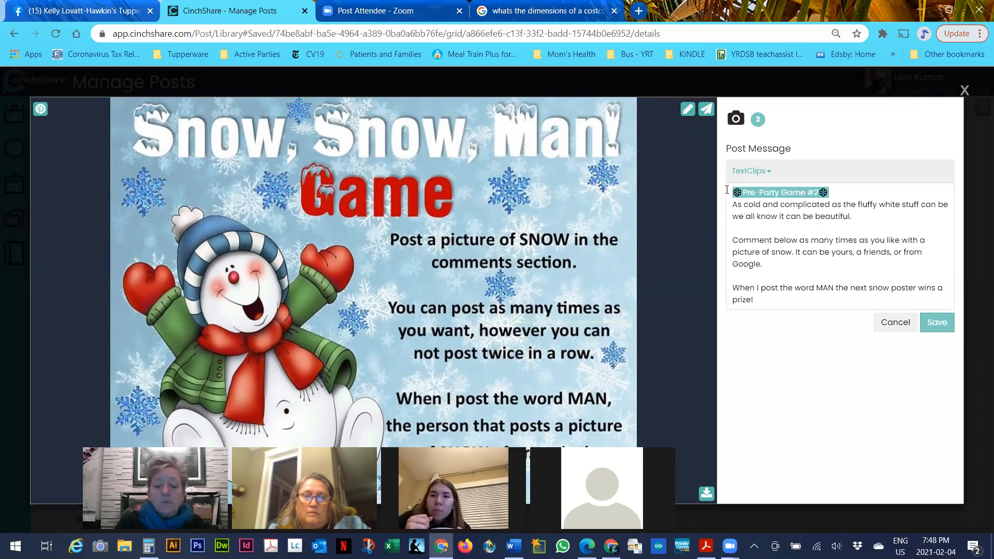
pyautogui.write('Henrietta')
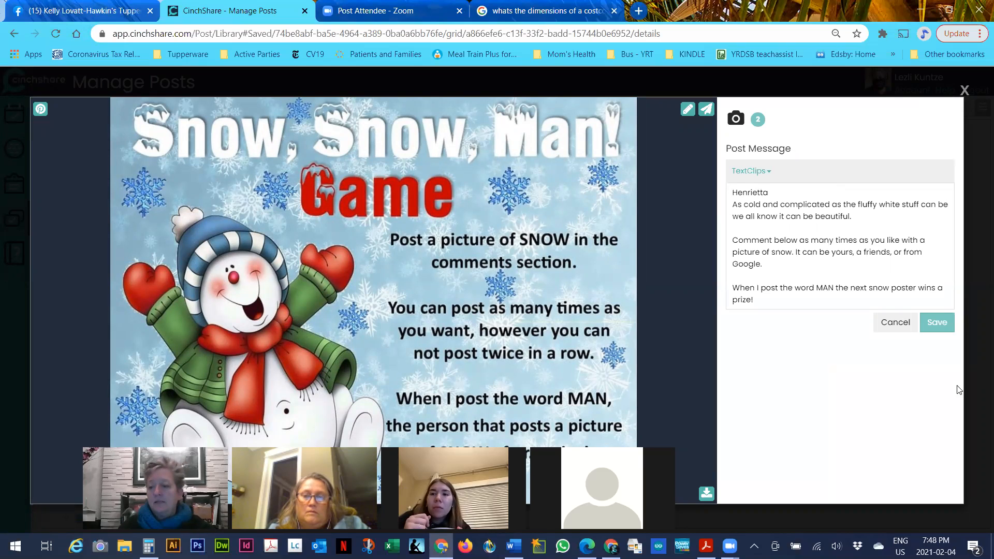
pyautogui.click(937, 323)
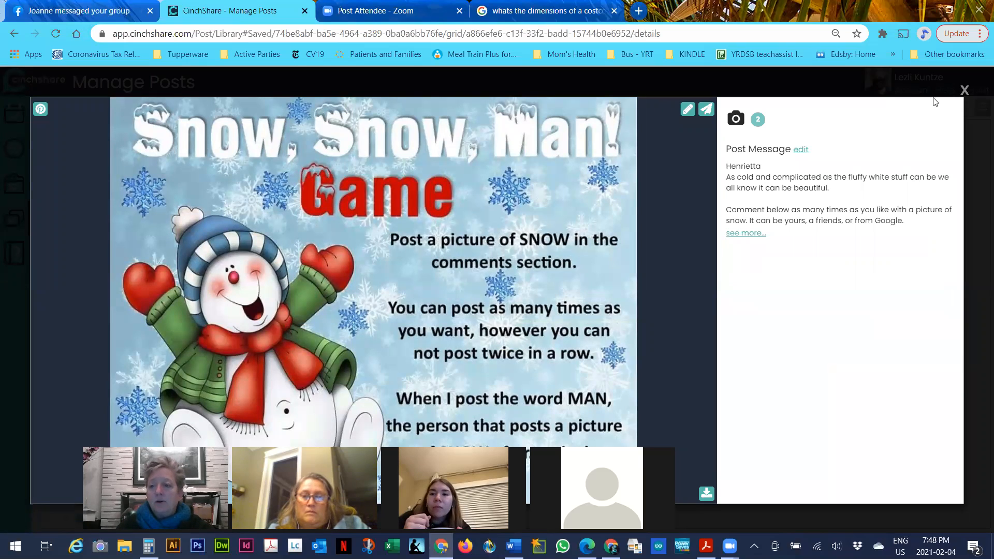
pyautogui.click(964, 91)
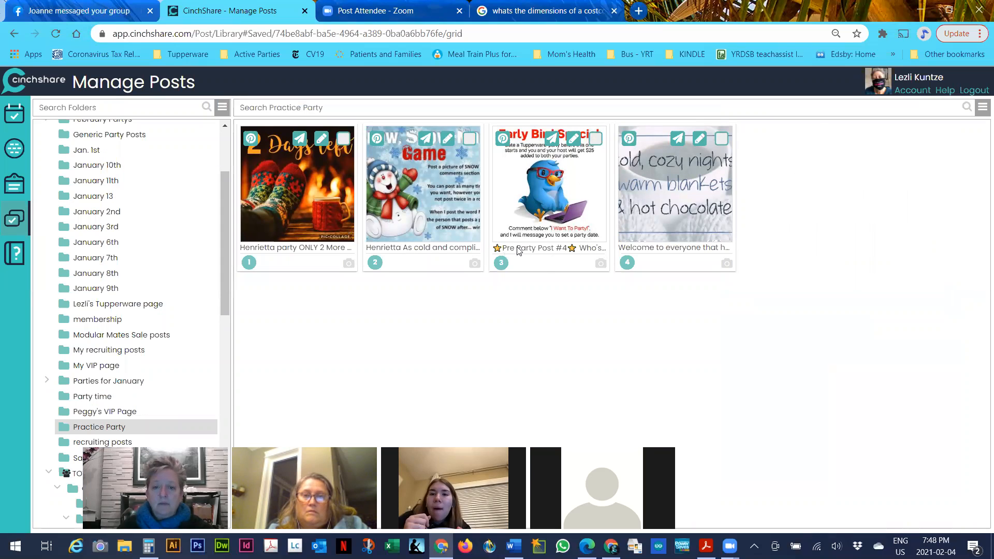
pyautogui.click(573, 138)
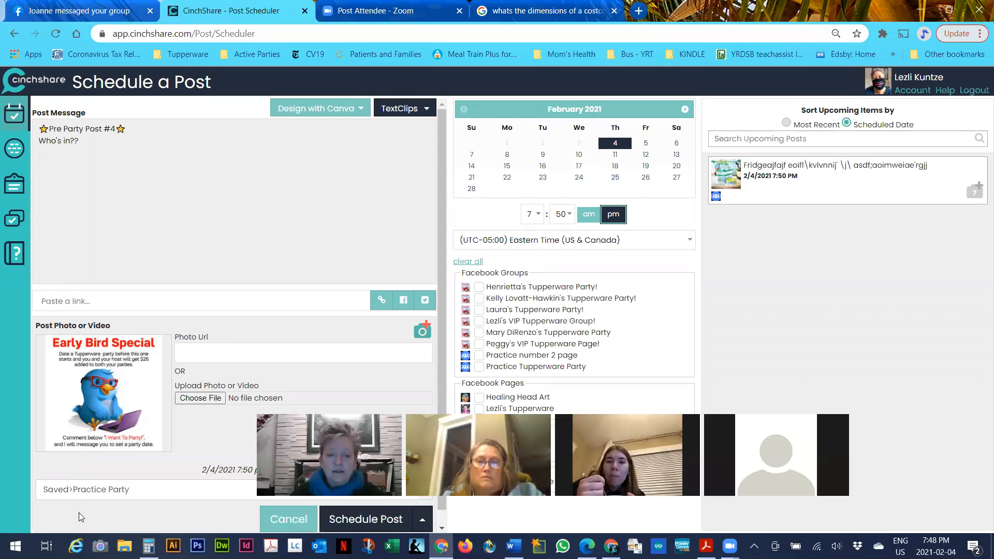
# Rewrite the Early Bird post's Pre Party Post #4 heading as the host's name, with Who's in?? on the next line
pyautogui.click(7, 213)
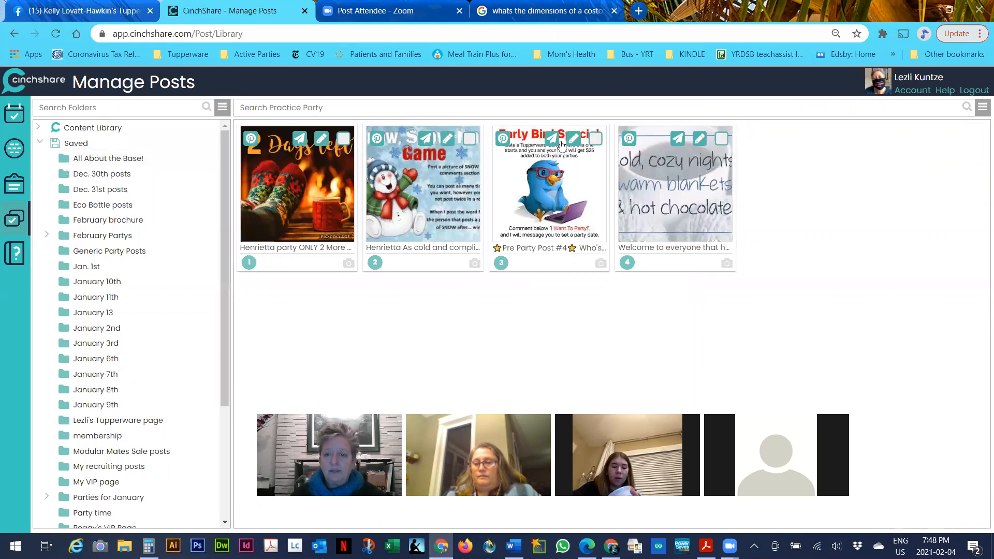
pyautogui.click(568, 186)
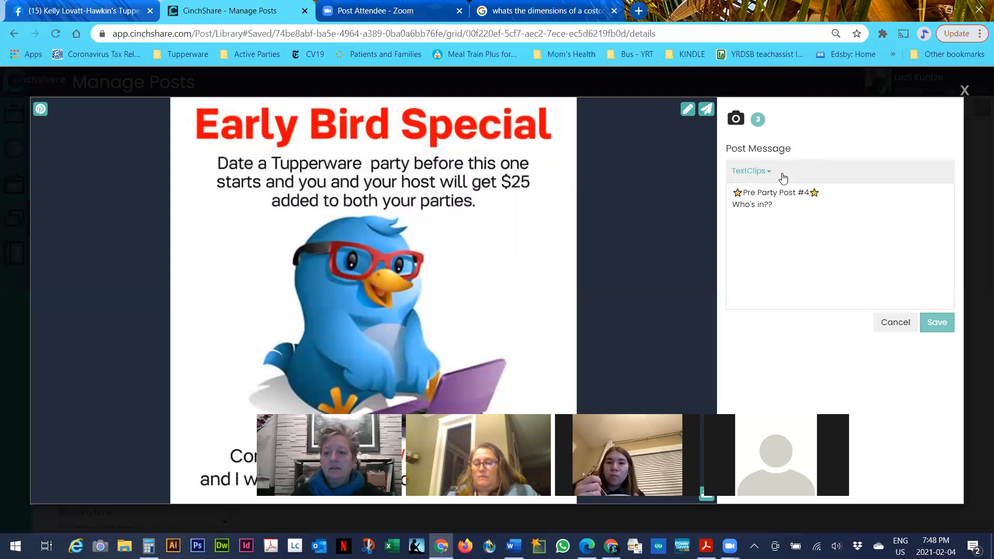
pyautogui.moveTo(819, 192); pyautogui.dragTo(720, 201)
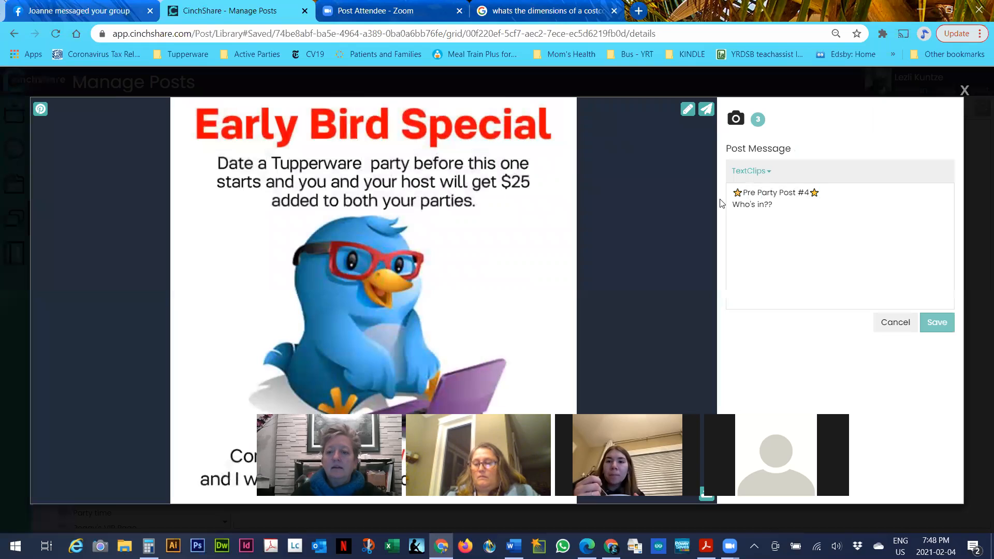
pyautogui.tripleClick(804, 192)
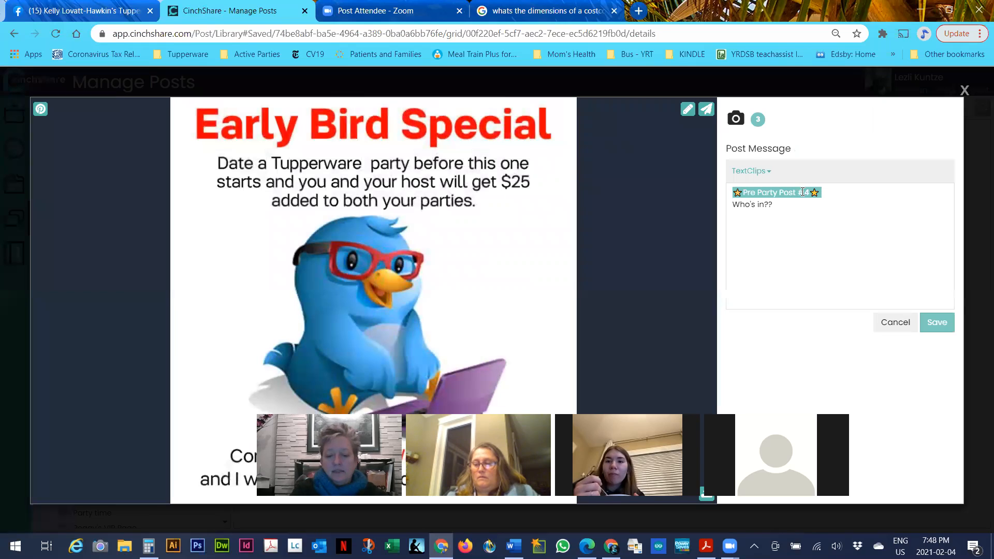
pyautogui.write('hen')
pyautogui.write('r==')
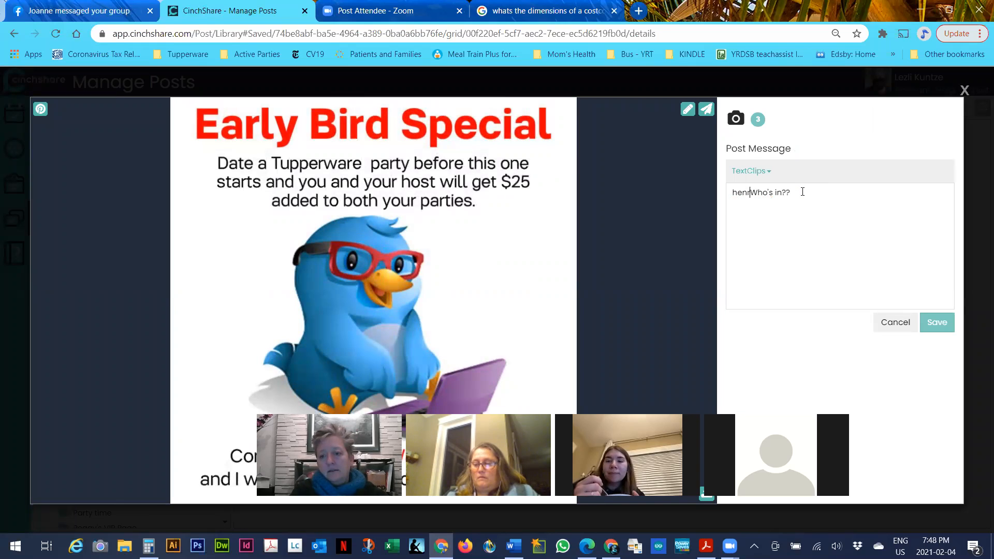
pyautogui.press('BackSpace')
pyautogui.press('BackSpace')
pyautogui.press('BackSpace')
pyautogui.press('BackSpace')
pyautogui.press('BackSpace')
pyautogui.press('BackSpace')
pyautogui.write('Henrietta')
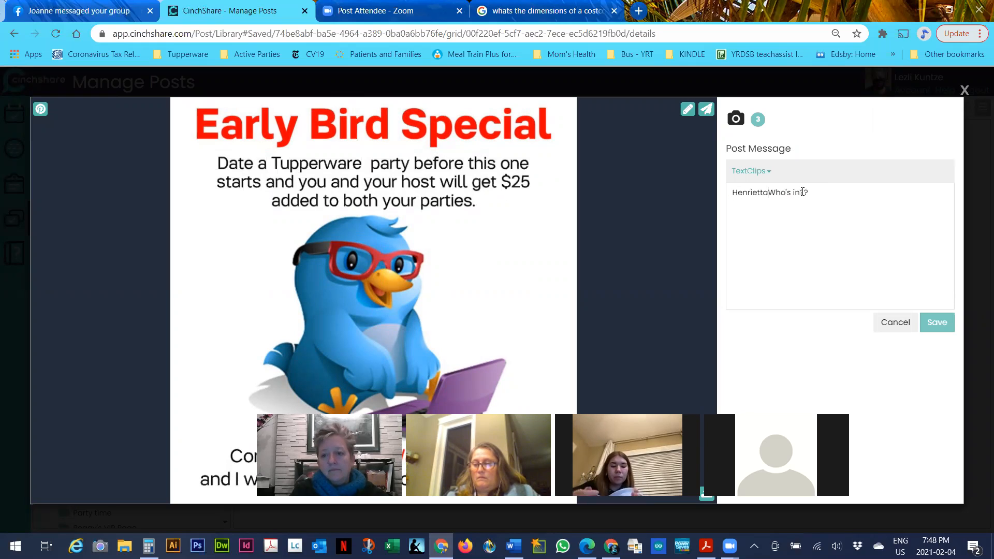
pyautogui.write(" Who's")
pyautogui.press('Return')
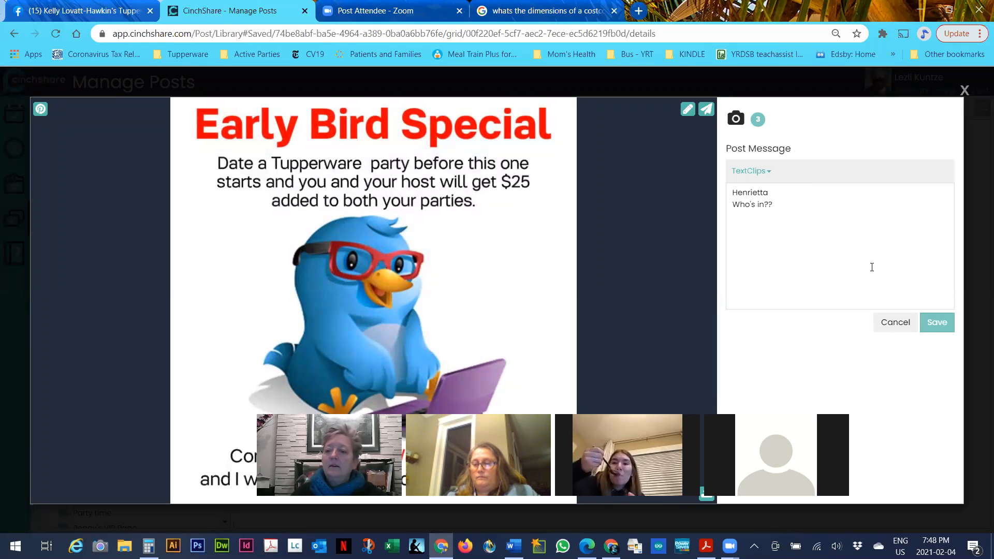
pyautogui.click(936, 322)
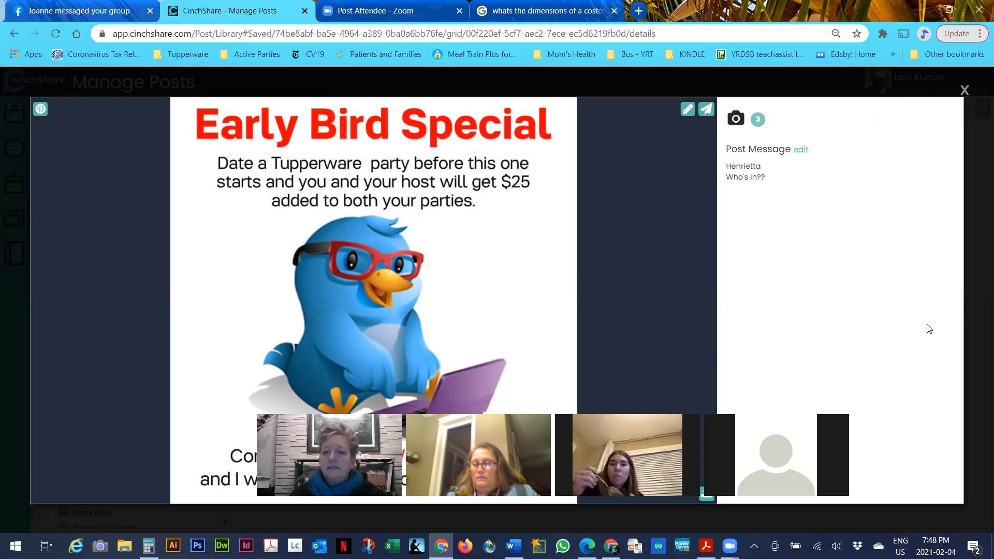
pyautogui.click(964, 91)
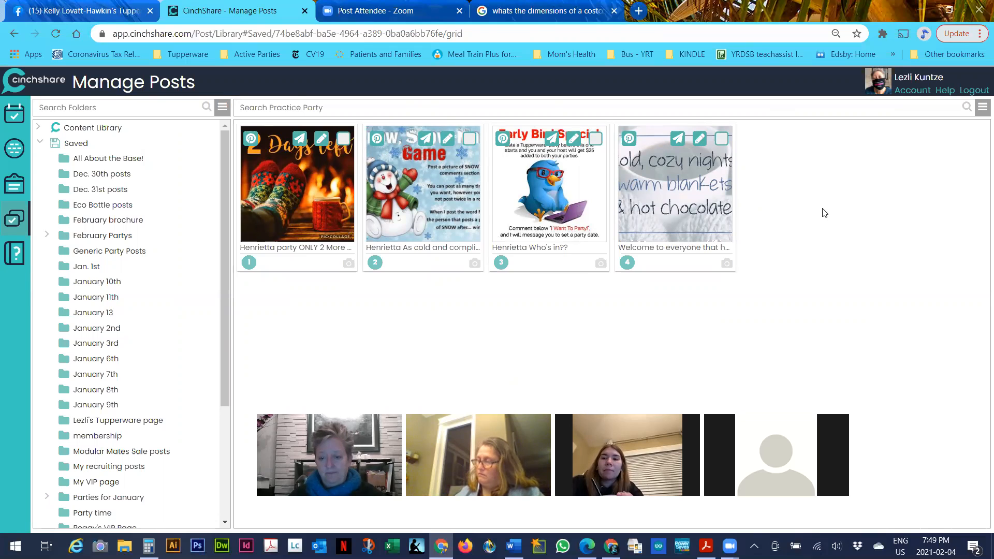
# Select all four Practice Party posts and replace the old host name with the new one, matching whole words only
pyautogui.click(983, 108)
pyautogui.click(959, 130)
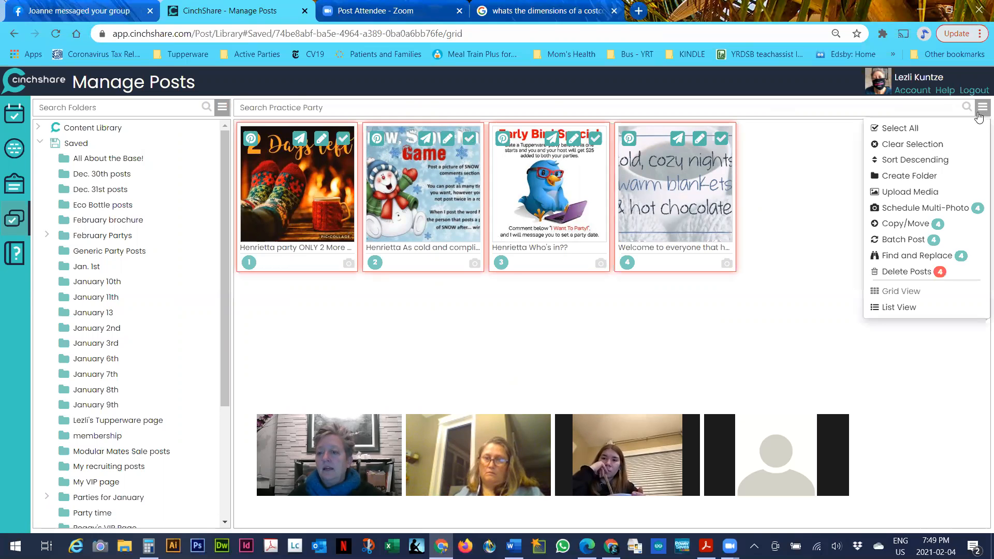
pyautogui.click(920, 254)
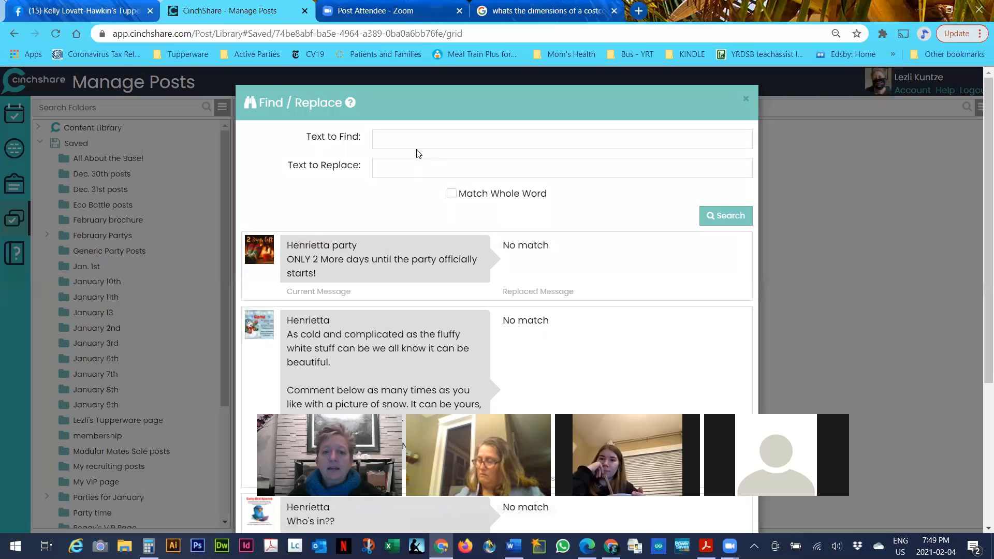
pyautogui.click(420, 143)
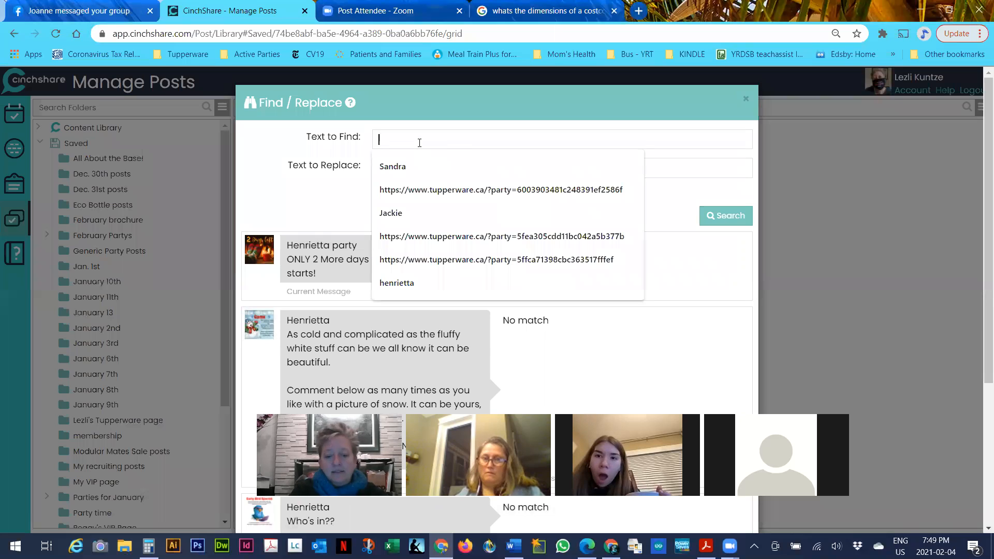
pyautogui.write('Henrietta')
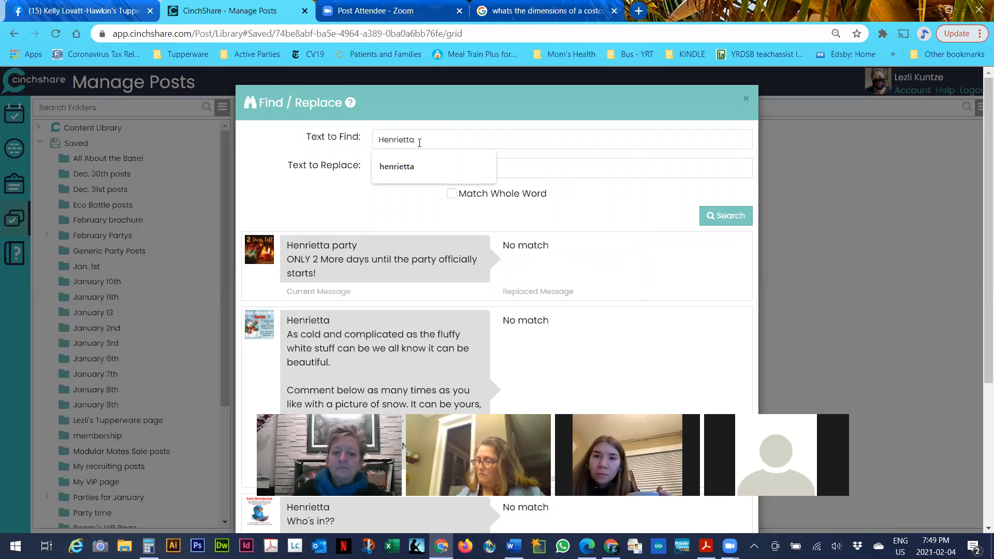
pyautogui.click(537, 165)
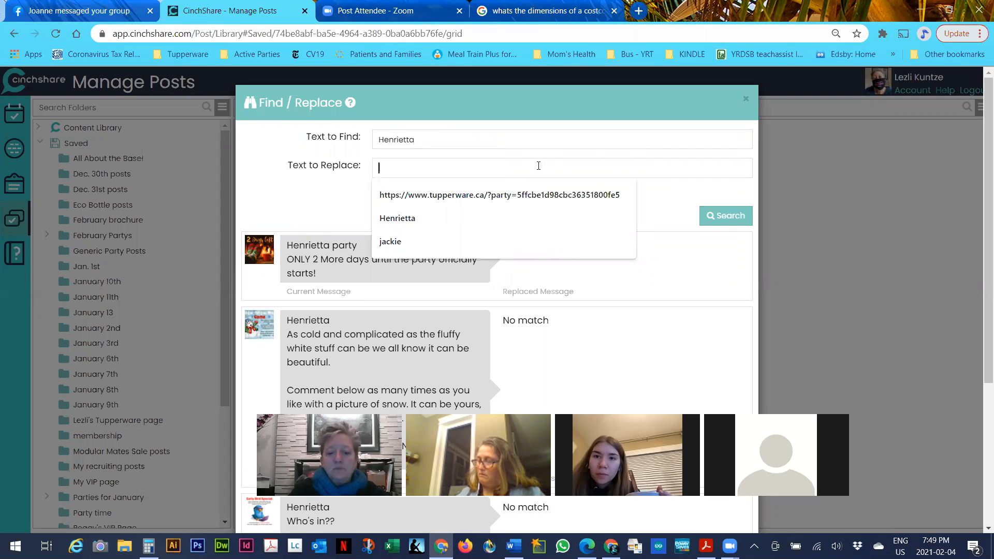
pyautogui.write('Amy')
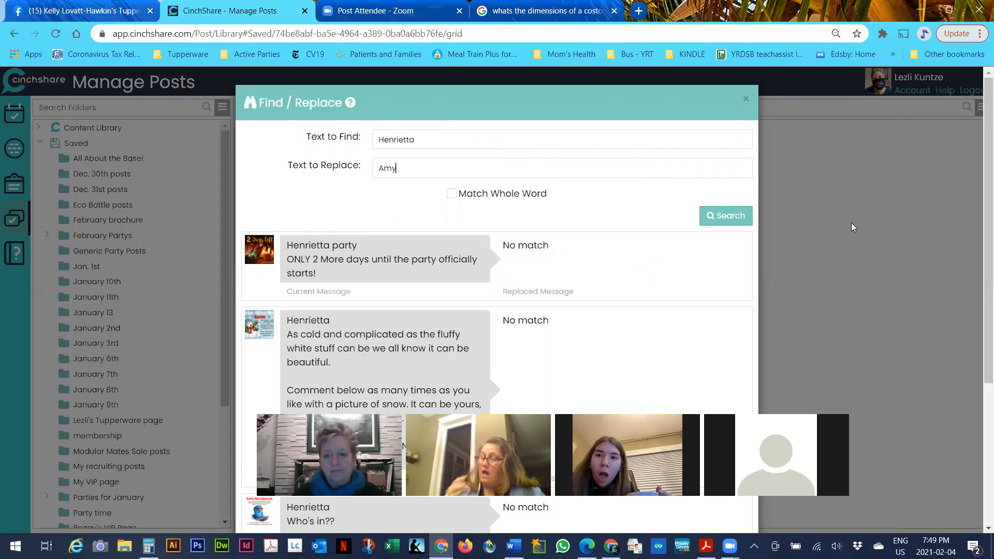
pyautogui.click(450, 196)
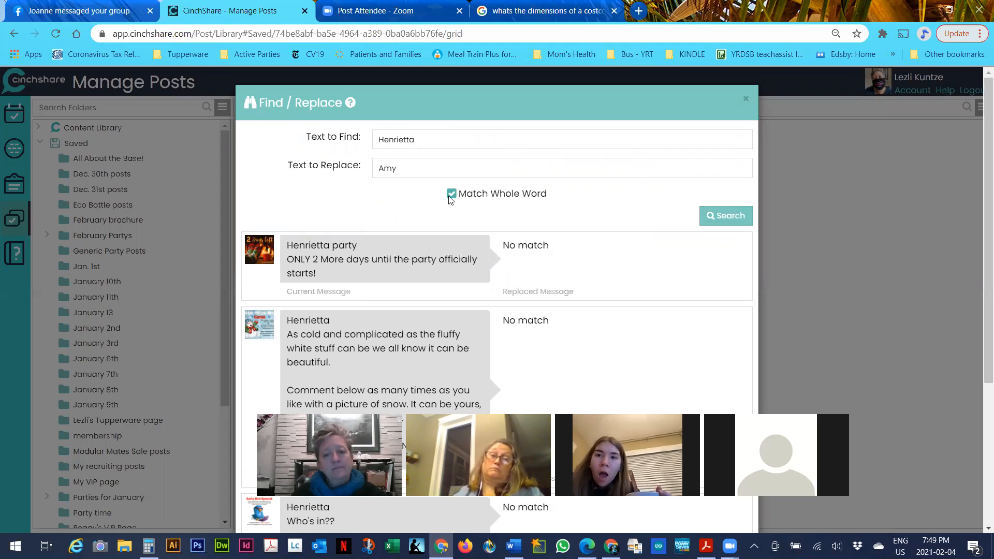
pyautogui.click(719, 218)
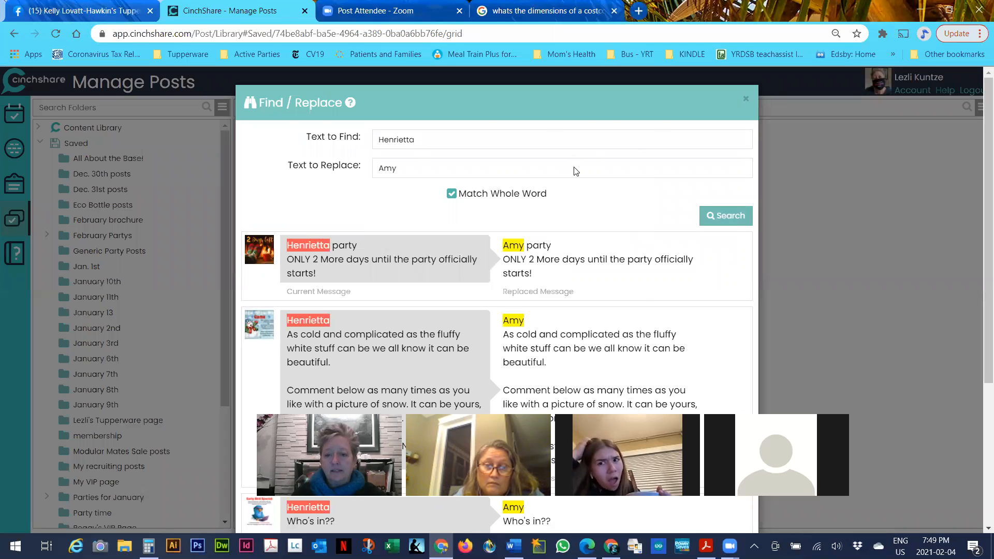
pyautogui.scroll(-4, 577, 211)
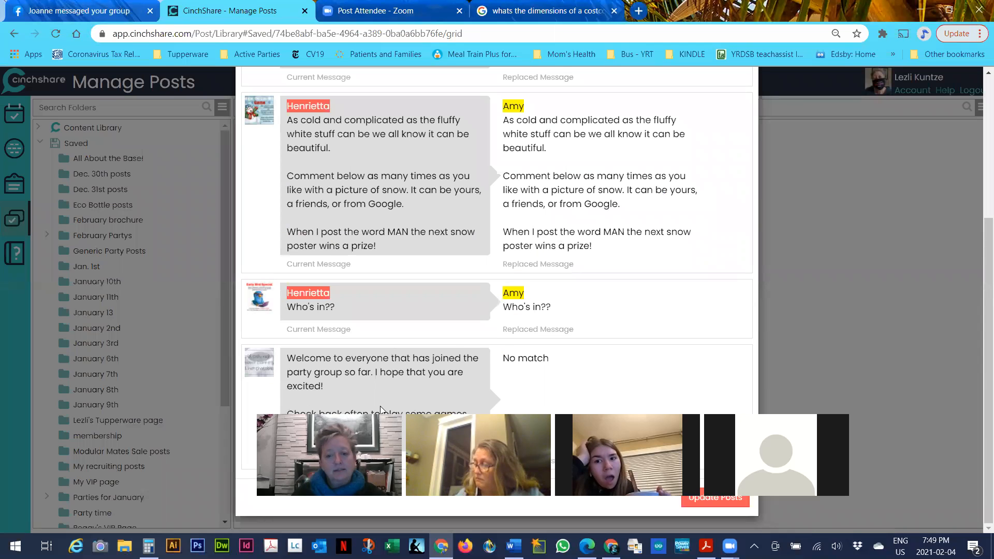
pyautogui.moveTo(381, 407); pyautogui.dragTo(210, 483)
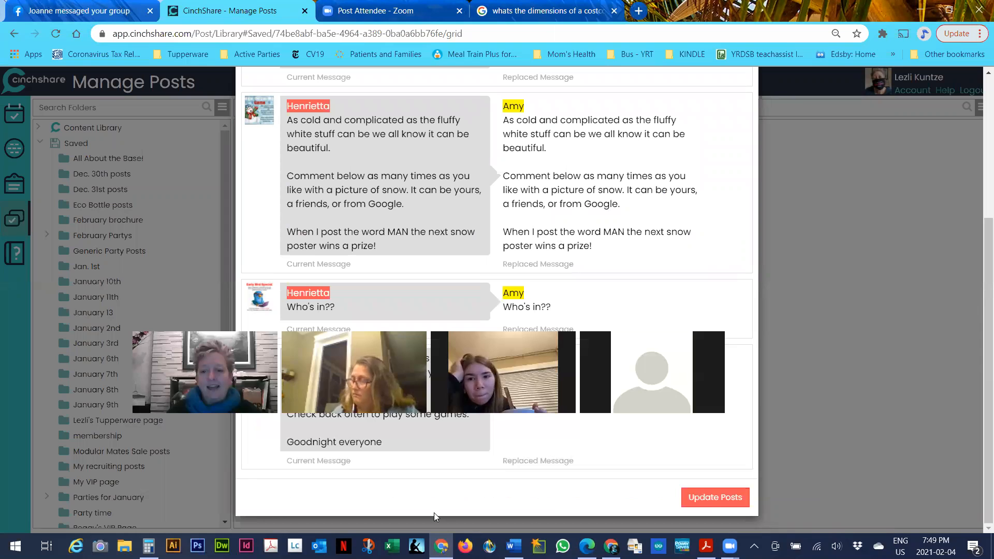
pyautogui.click(725, 496)
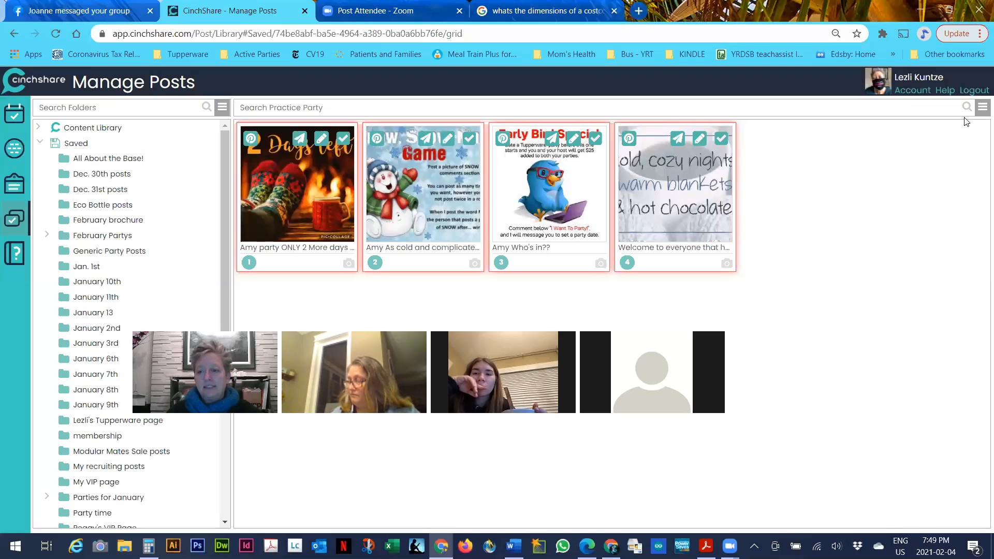
# Start batch posting for the four selected Practice Party posts from the bulk actions menu
pyautogui.click(982, 107)
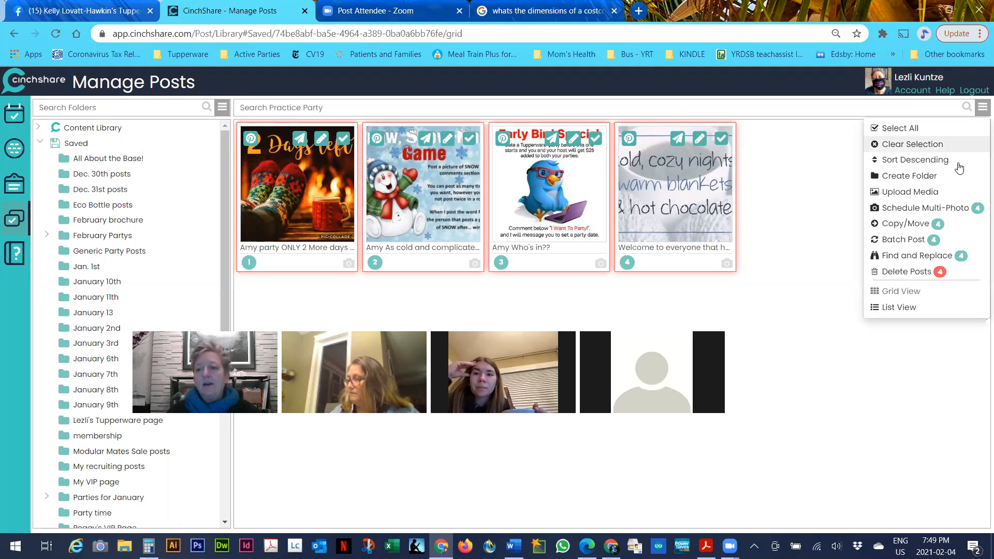
pyautogui.click(917, 241)
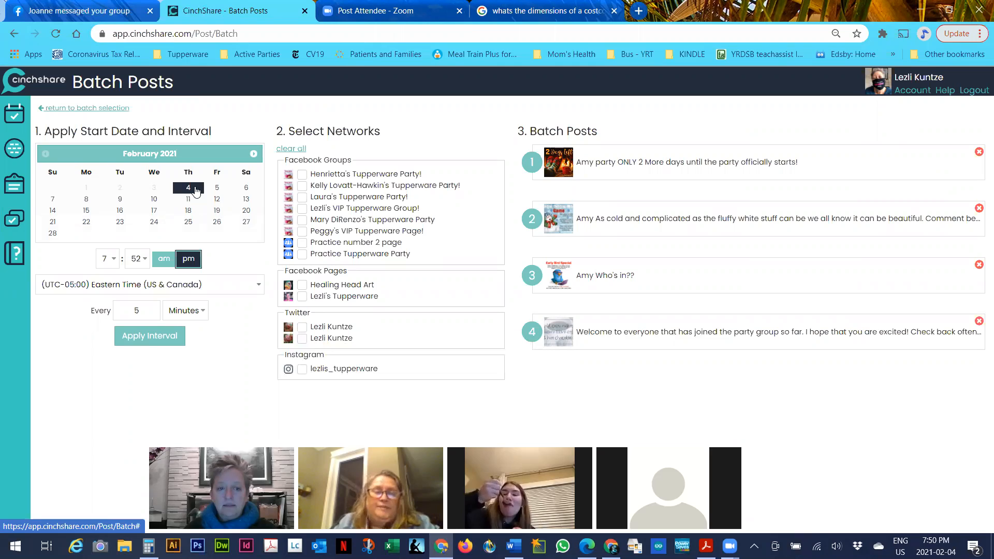
# Set the batch to start at 8:00 pm with posts every 5 minutes and apply the interval
pyautogui.click(144, 261)
pyautogui.click(118, 265)
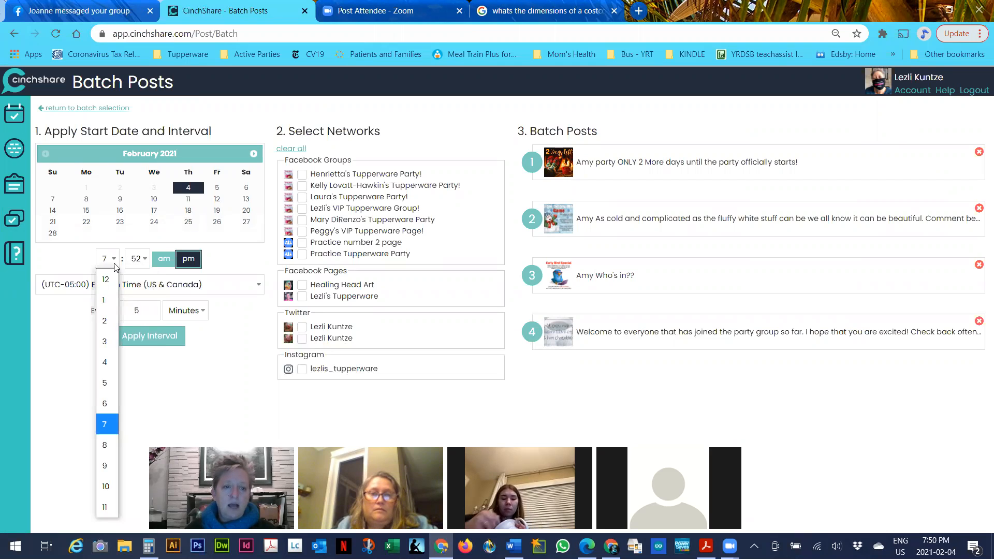
pyautogui.click(109, 447)
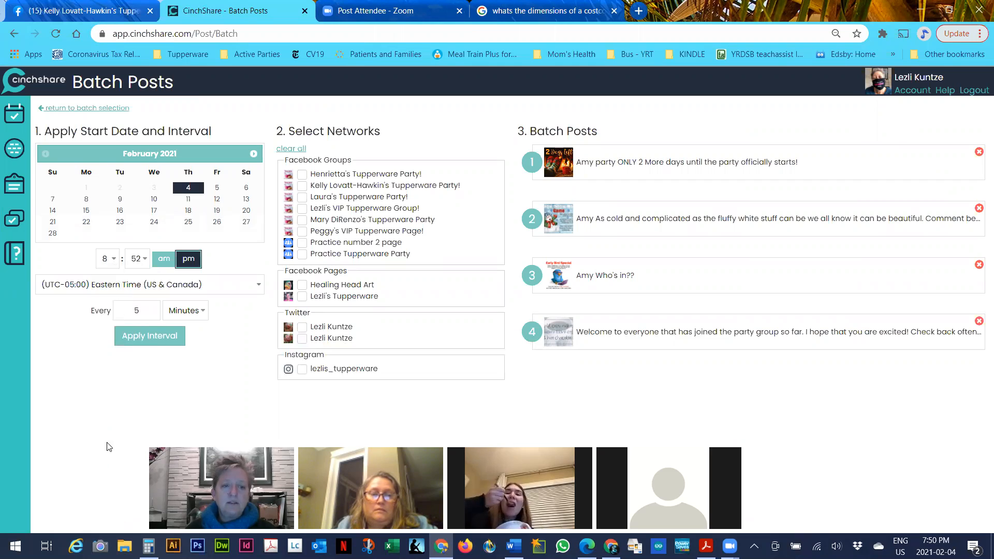
pyautogui.click(153, 265)
pyautogui.scroll(5, 138, 285)
pyautogui.click(139, 284)
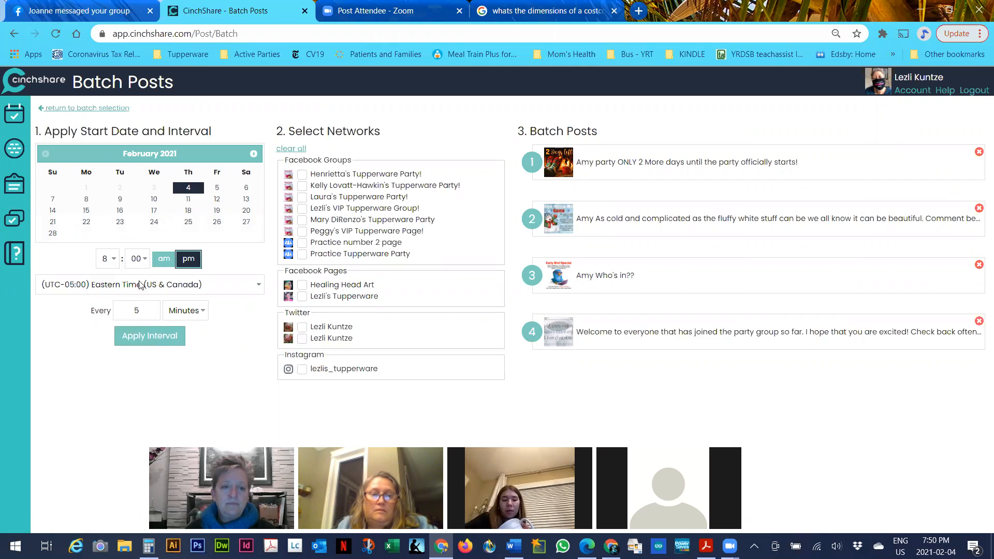
pyautogui.click(149, 309)
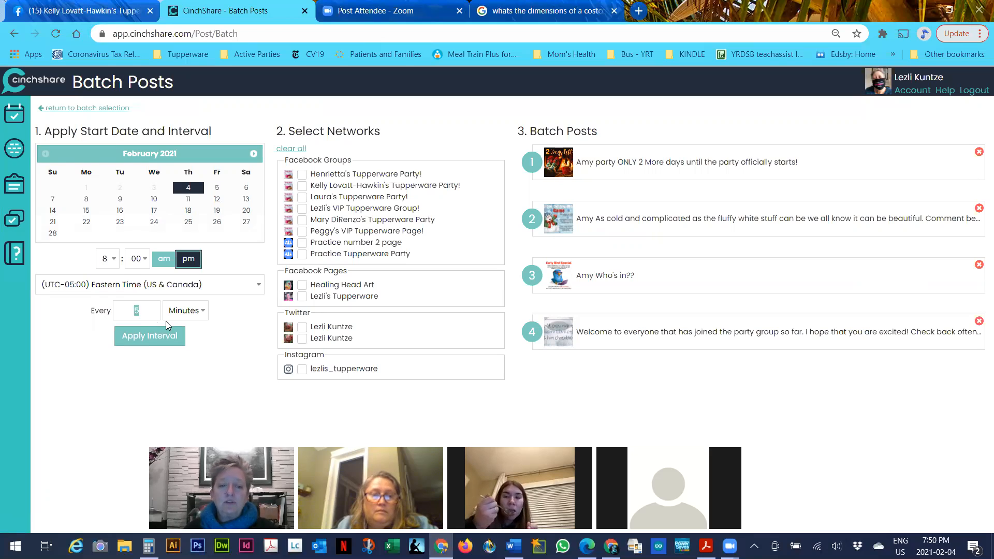
pyautogui.click(184, 313)
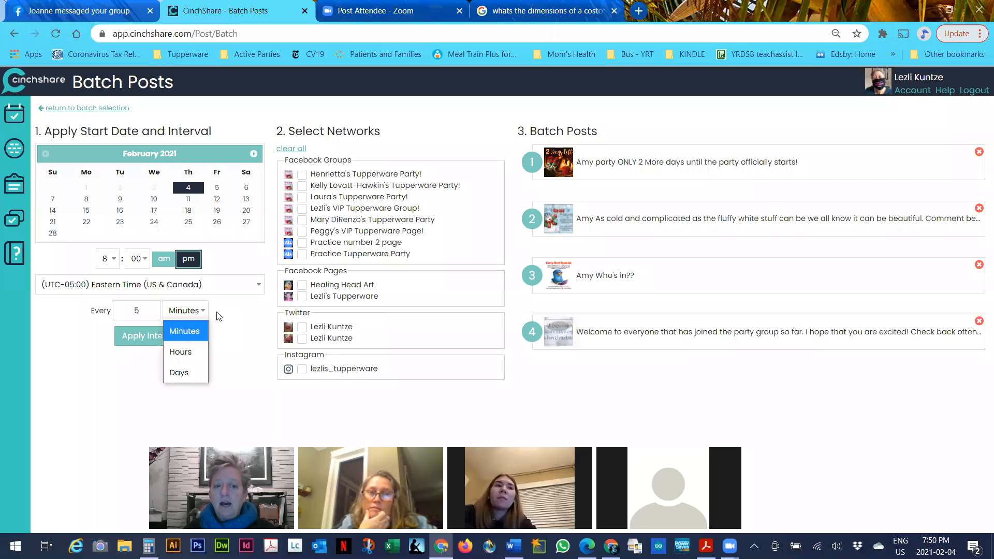
pyautogui.click(150, 310)
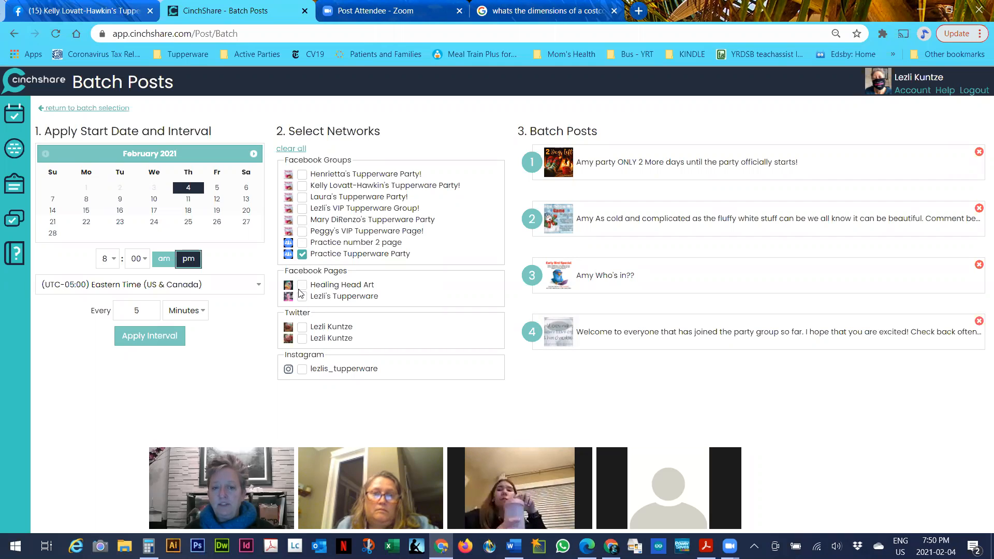
pyautogui.click(158, 340)
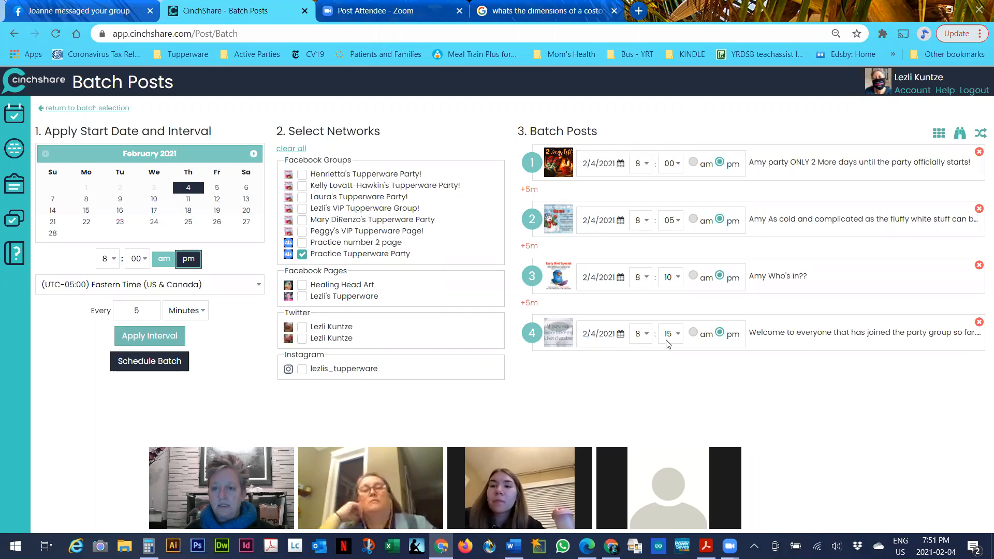
# Change the interval to 10 minutes and reapply, giving 8:00, 8:10, 8:20 and 8:30 pm
pyautogui.doubleClick(137, 309)
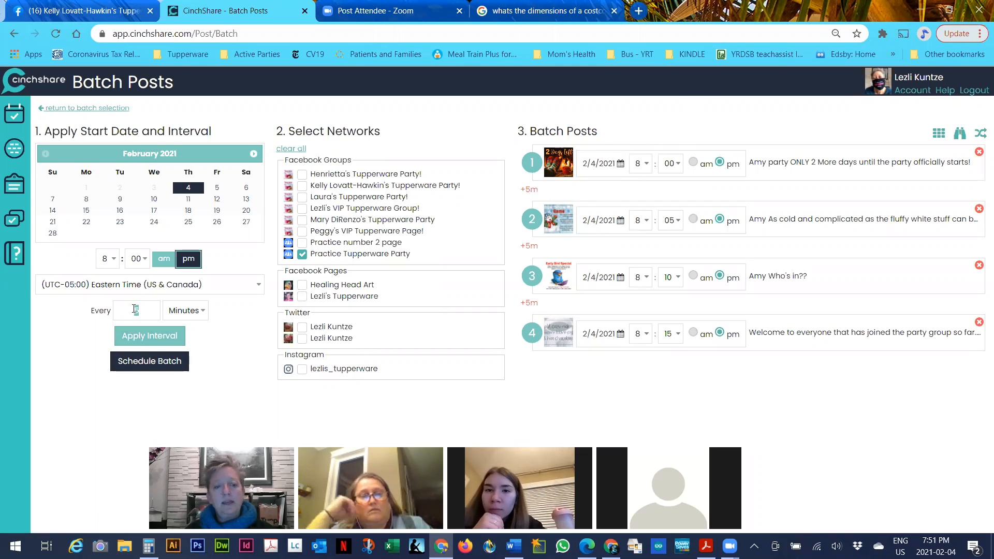
pyautogui.write('8')
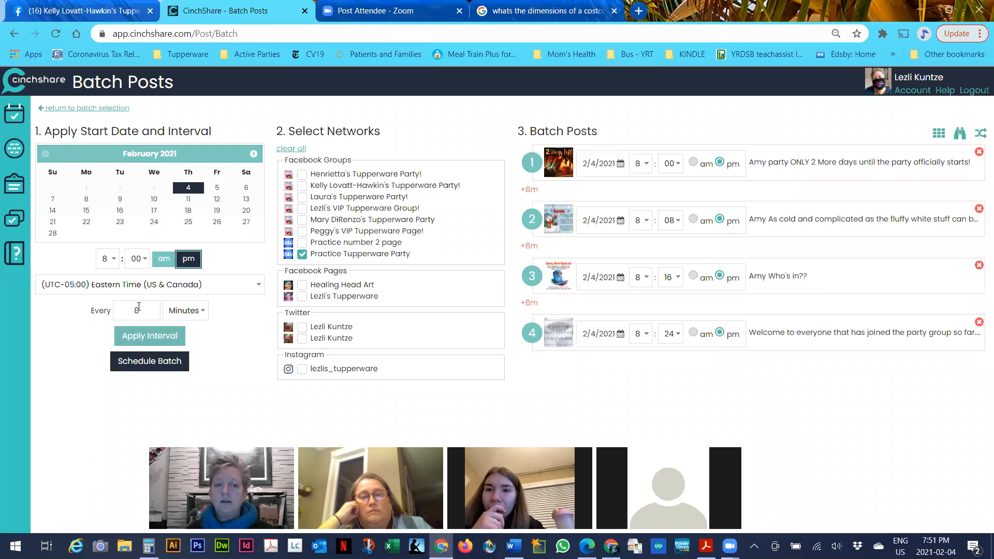
pyautogui.moveTo(139, 307); pyautogui.dragTo(126, 308)
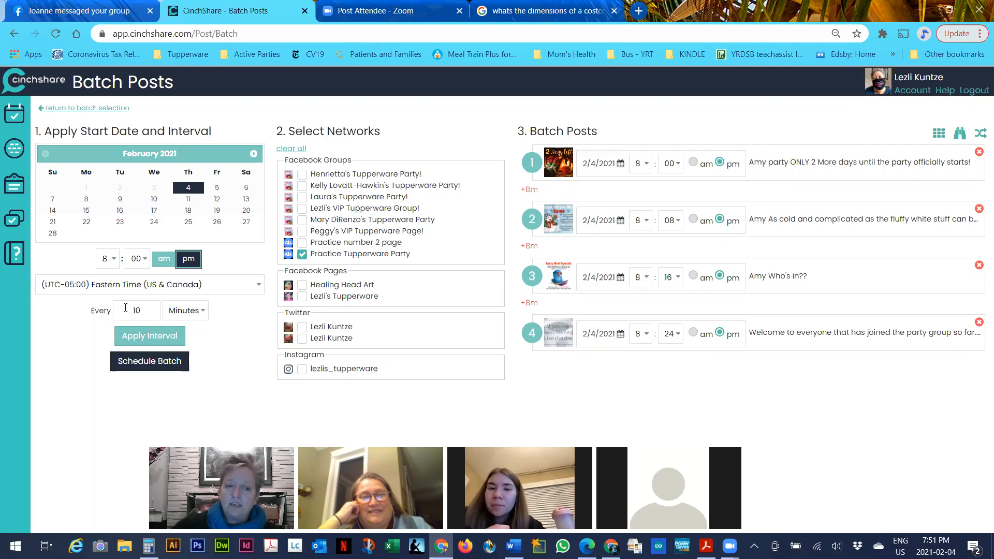
pyautogui.write('10')
pyautogui.click(149, 334)
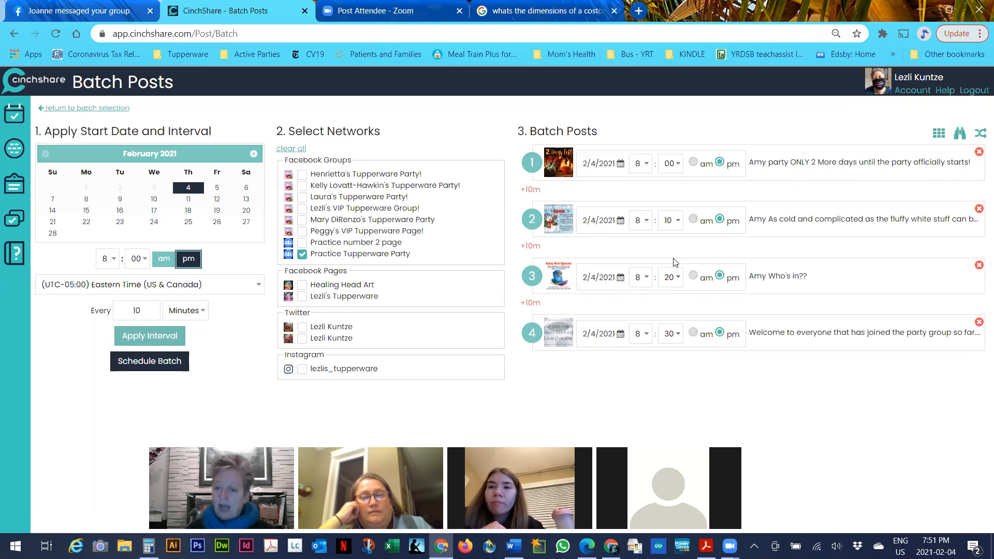
# Change post 4's time to 8:35 pm, leaving the last post's minutes unchanged
pyautogui.click(673, 334)
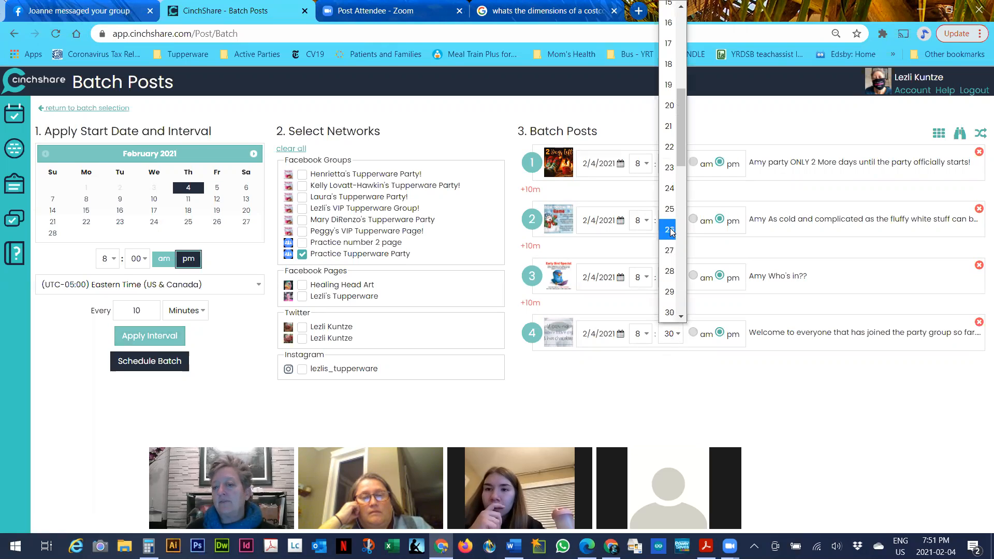
pyautogui.scroll(-4, 679, 311)
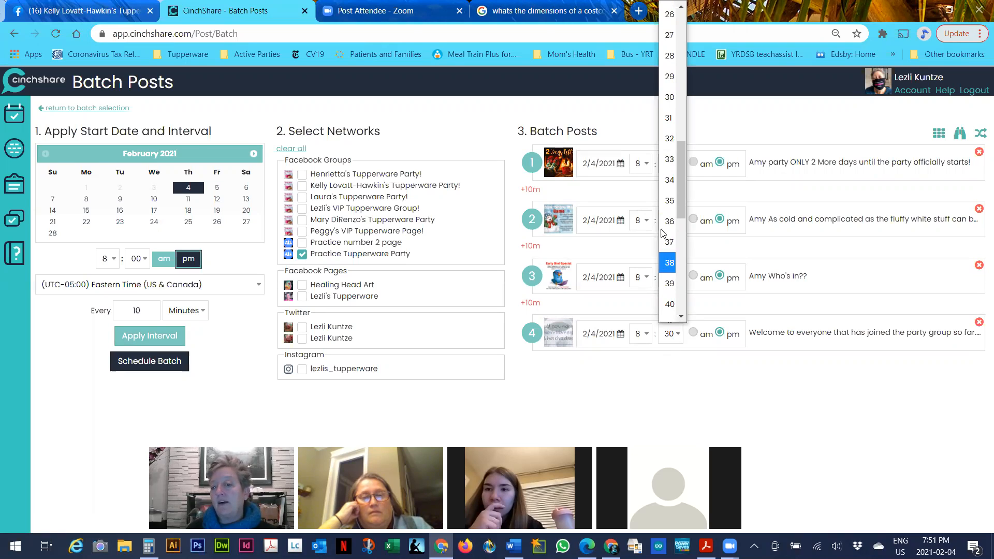
pyautogui.click(669, 201)
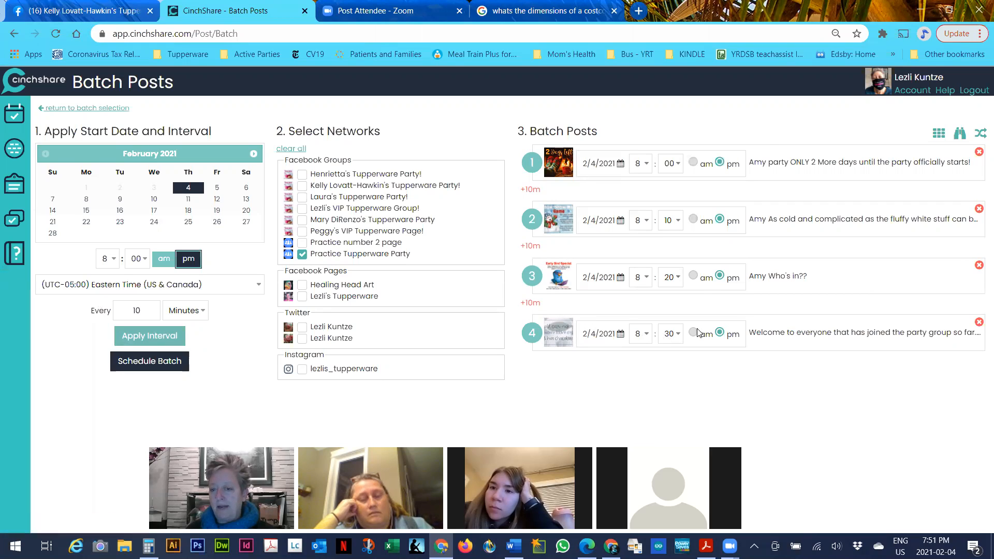
pyautogui.click(677, 336)
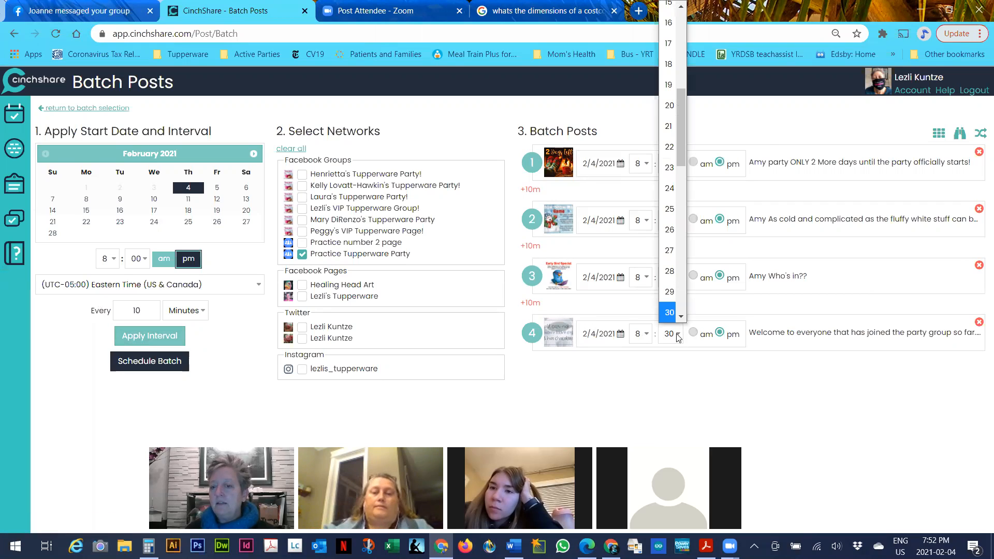
pyautogui.scroll(-5, 675, 281)
pyautogui.click(647, 390)
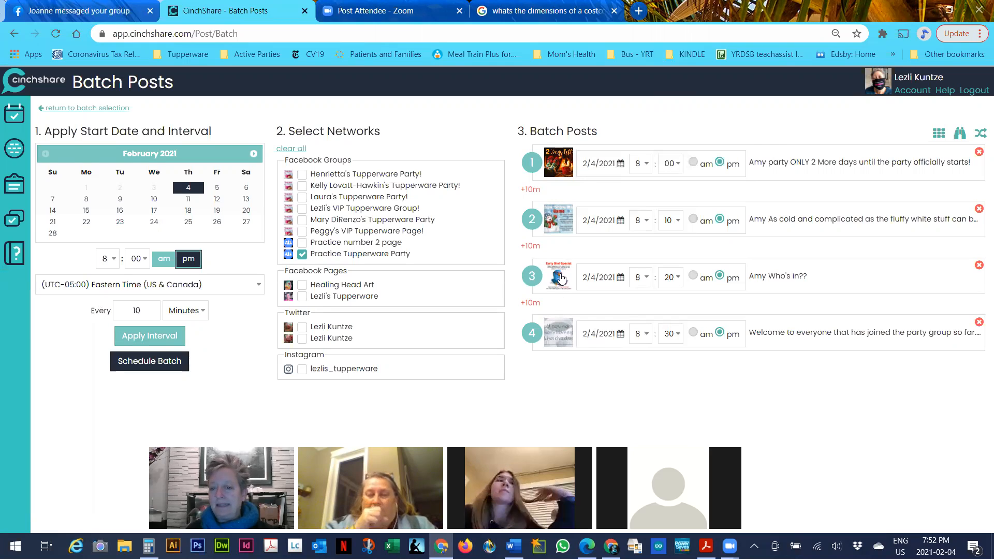
# Set the Who's in?? post to 8:30 pm and the welcome post to 8:25 pm
pyautogui.click(674, 282)
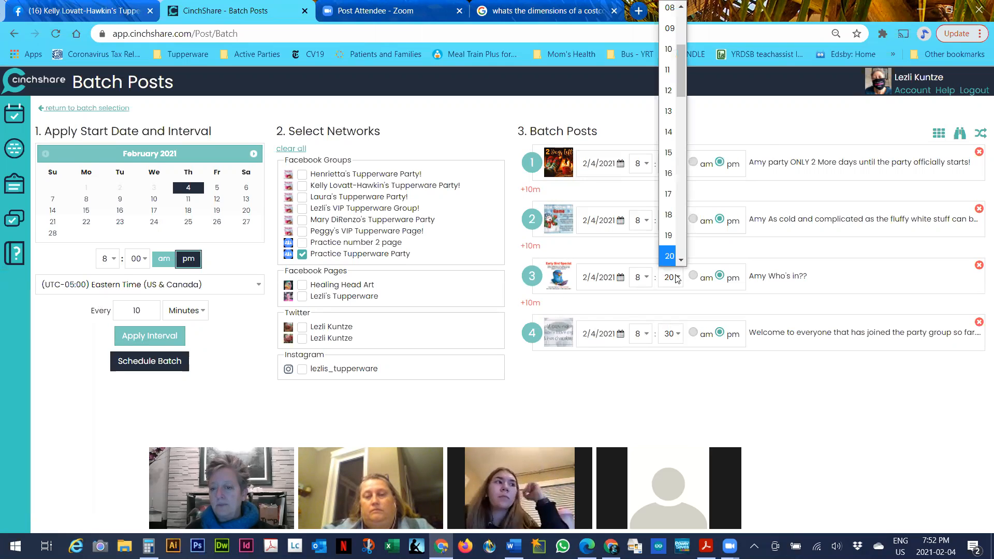
pyautogui.scroll(-6, 676, 257)
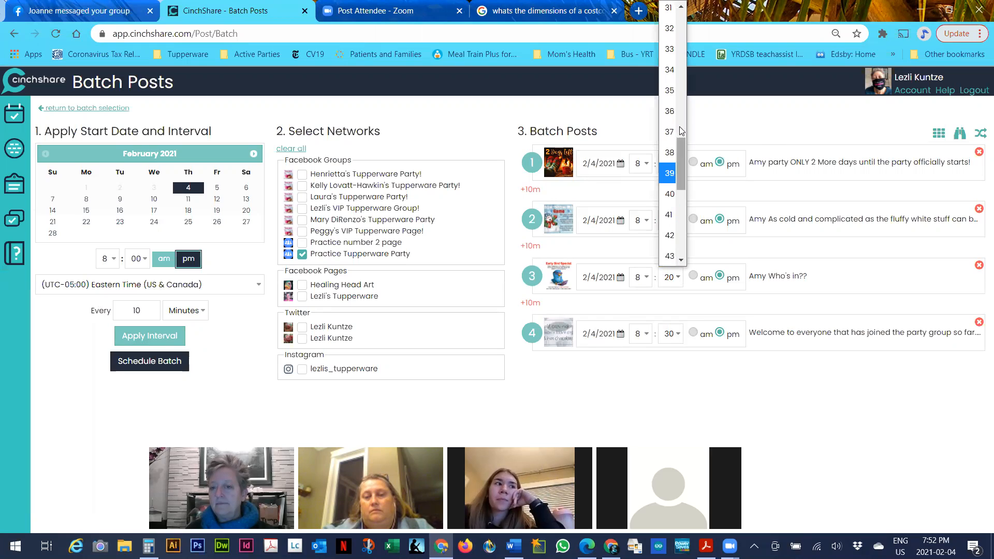
pyautogui.click(682, 7)
pyautogui.click(669, 13)
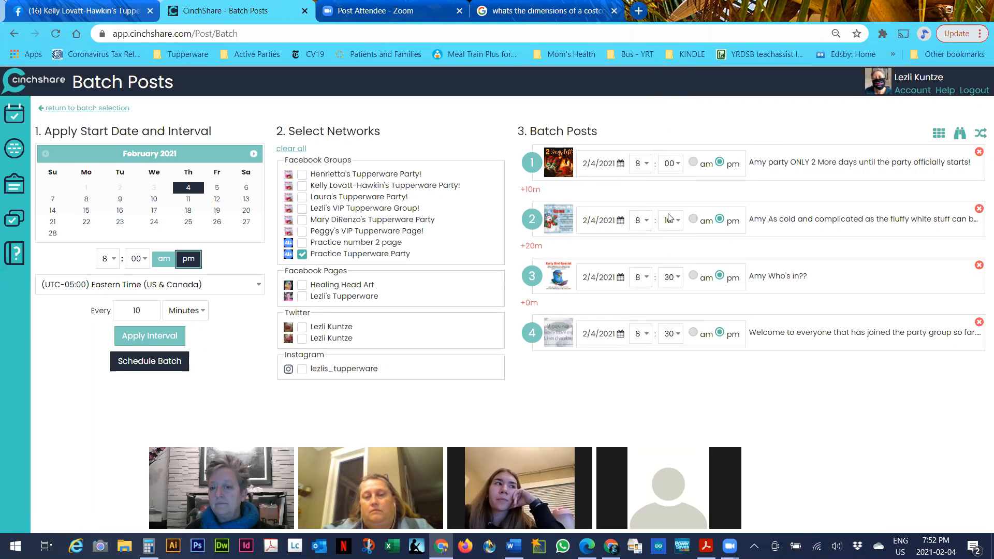
pyautogui.click(672, 335)
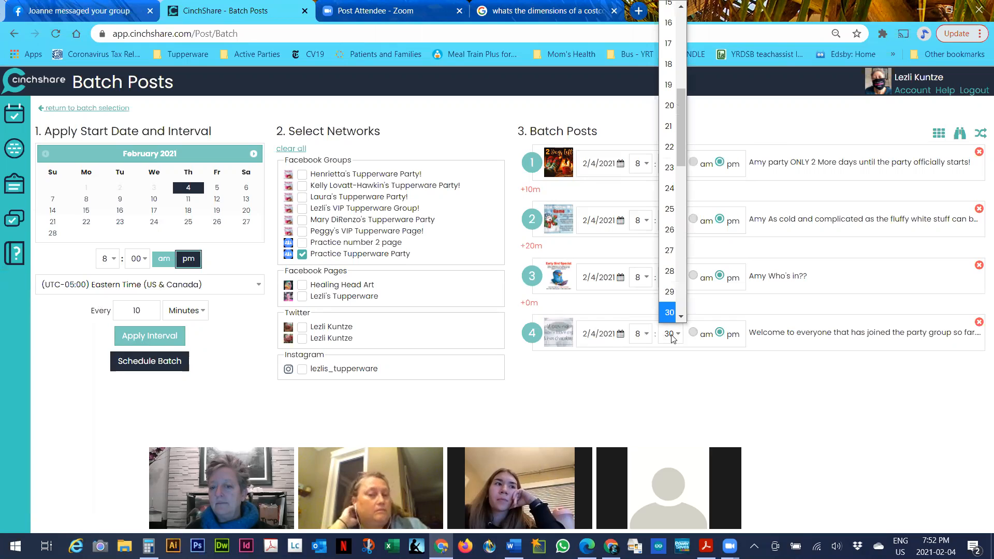
pyautogui.click(671, 210)
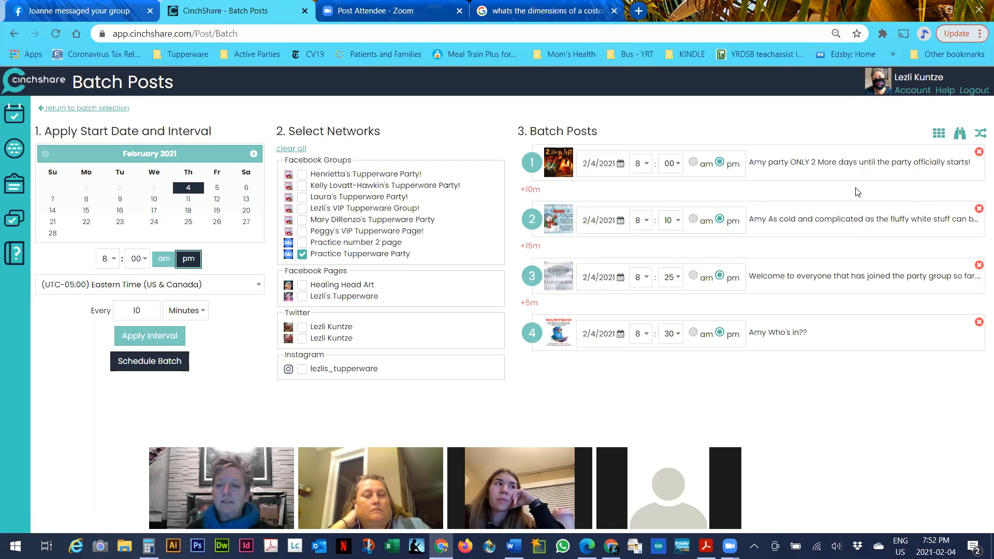
# Remove the snow game post from the batch and schedule the remaining three posts
pyautogui.click(979, 209)
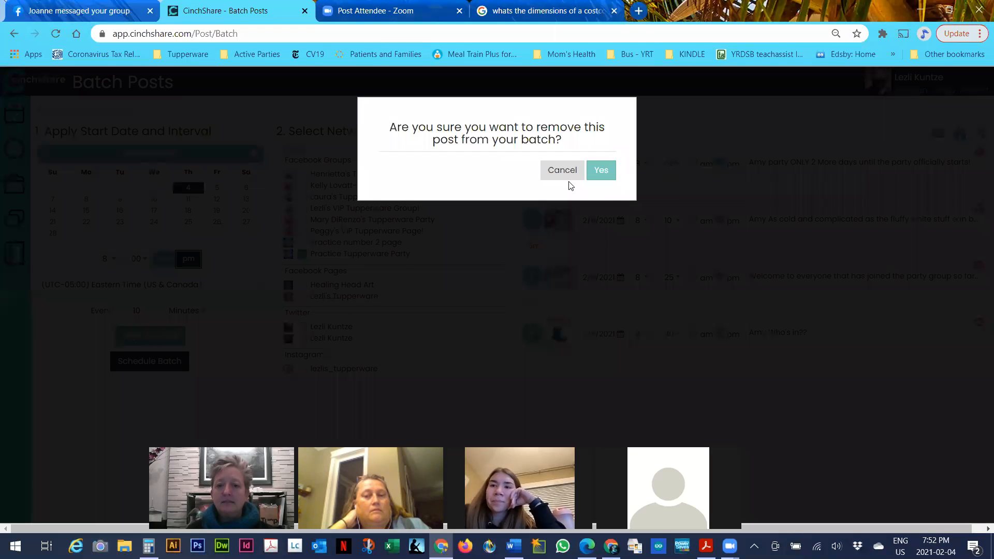
pyautogui.click(601, 171)
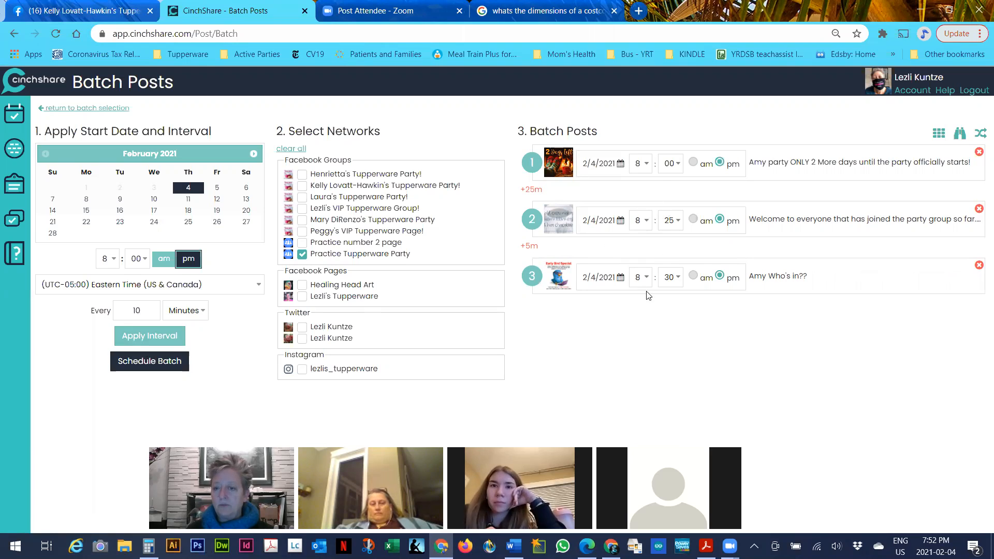
pyautogui.click(142, 359)
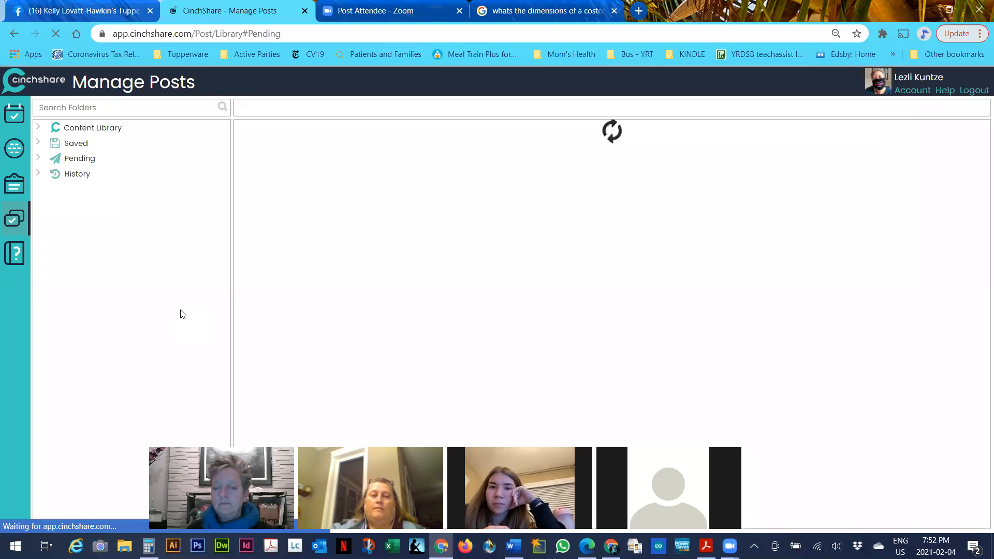
# Go to the Schedule a Post page to view the three upcoming batched posts
pyautogui.click(15, 110)
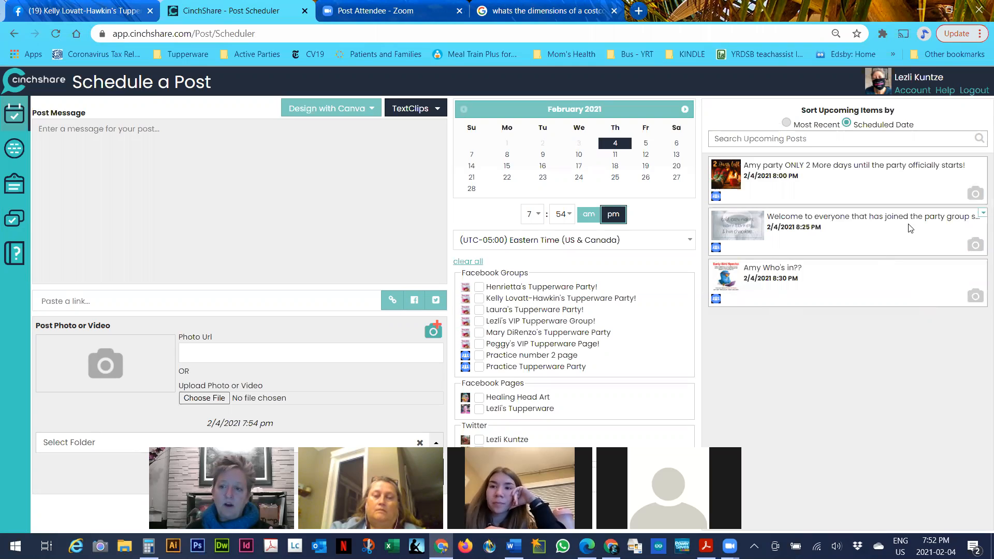
# Add the shop text clip and party link to the 8:25 pm welcome post and reschedule it
pyautogui.click(981, 212)
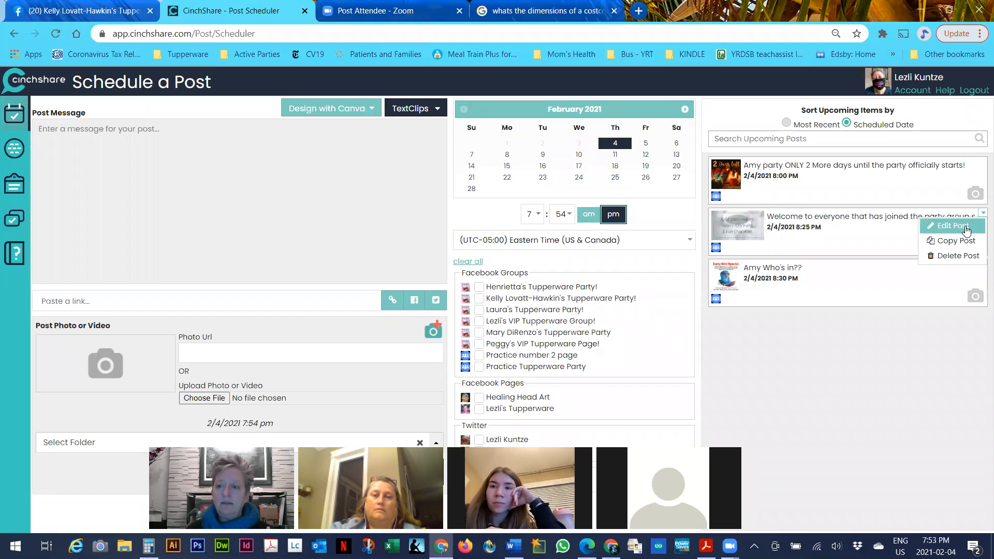
pyautogui.click(965, 226)
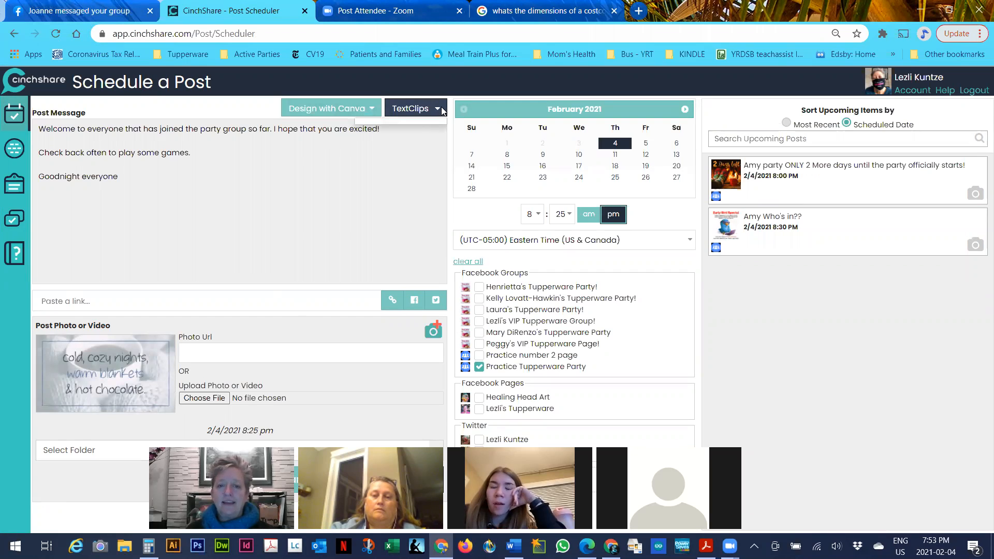
pyautogui.click(410, 108)
pyautogui.click(368, 157)
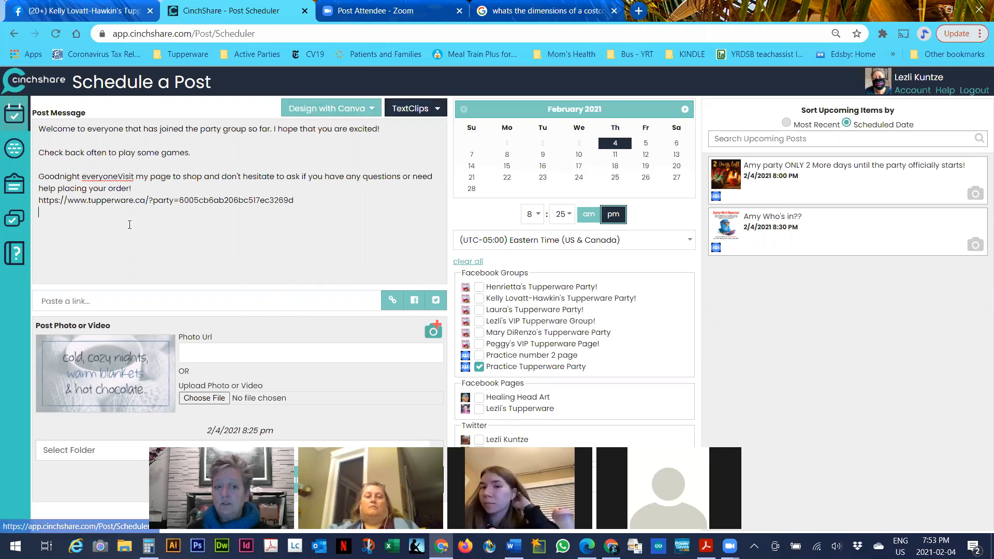
pyautogui.moveTo(294, 201); pyautogui.dragTo(42, 197)
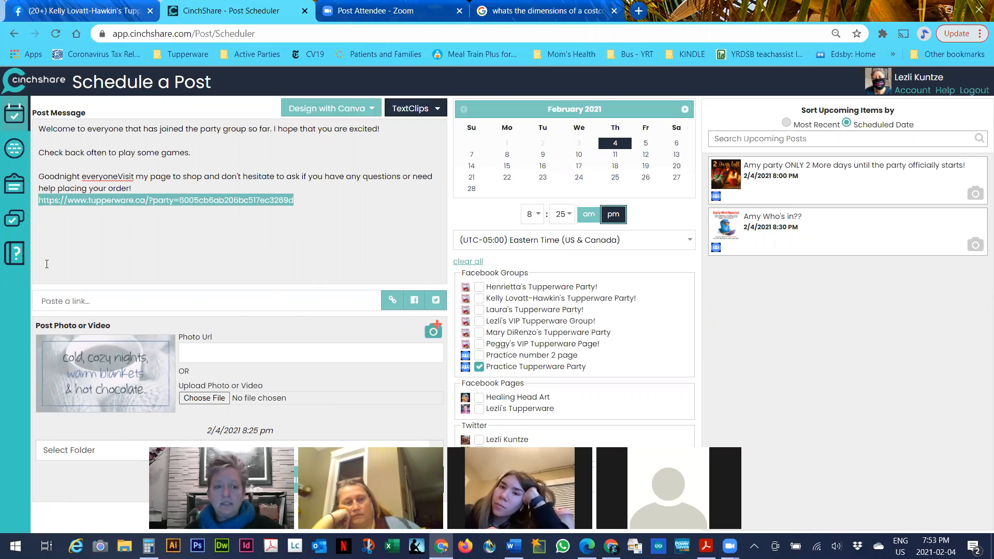
pyautogui.click(78, 305)
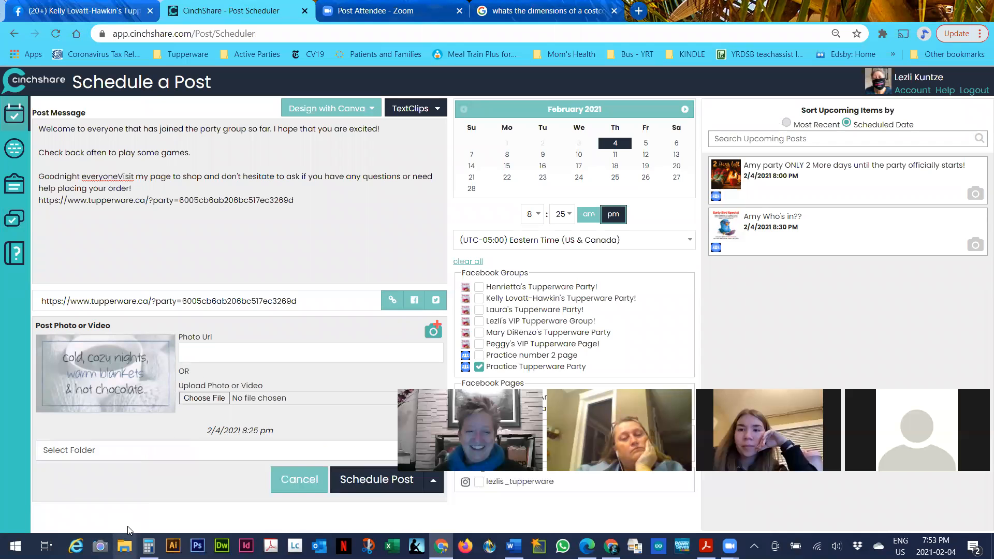
pyautogui.click(343, 482)
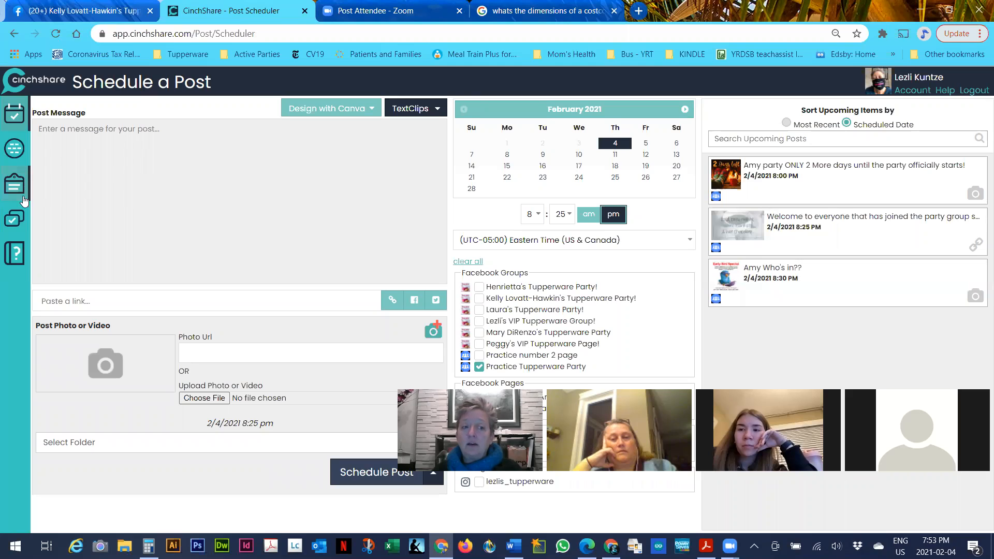
# Go to Manage Posts and open the Practice Party folder
pyautogui.click(15, 218)
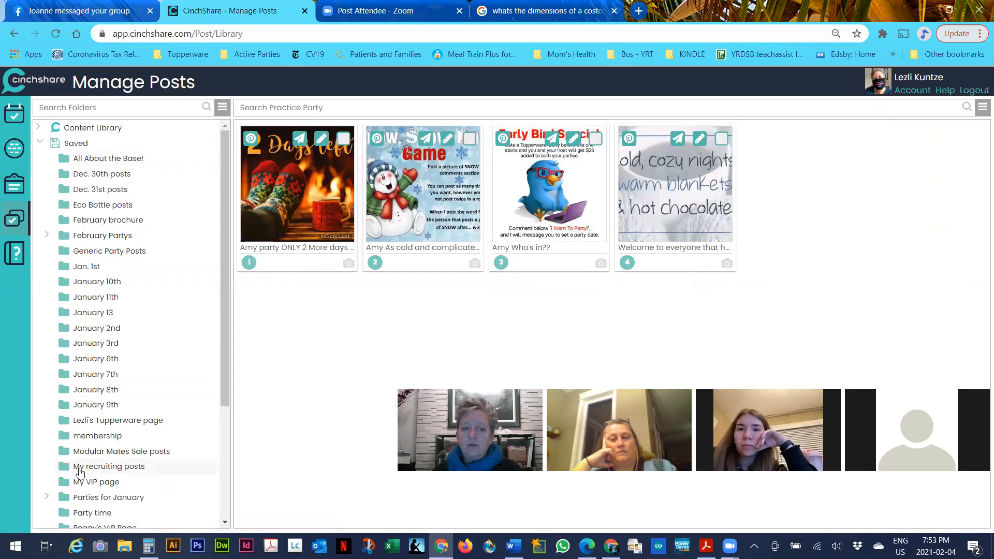
pyautogui.scroll(-2, 91, 494)
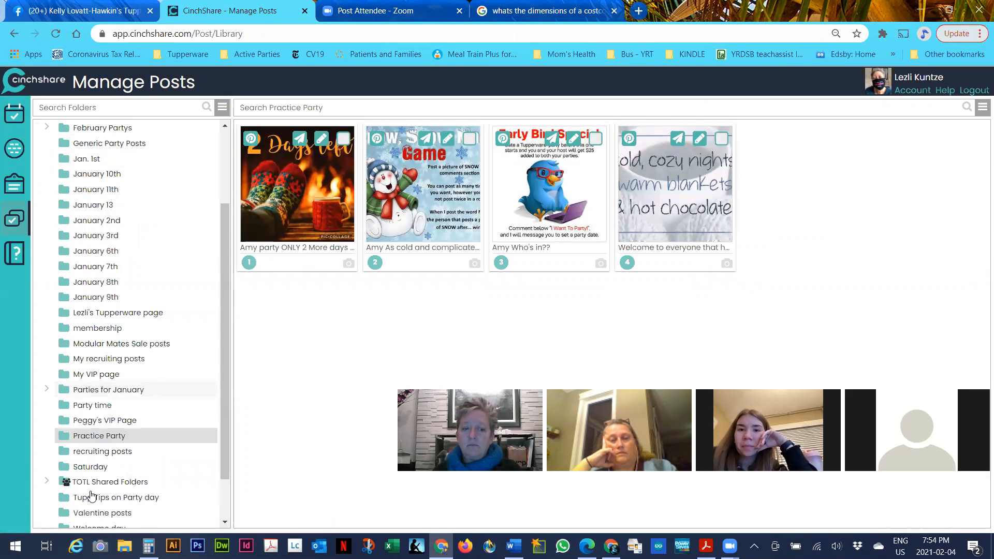
pyautogui.click(99, 436)
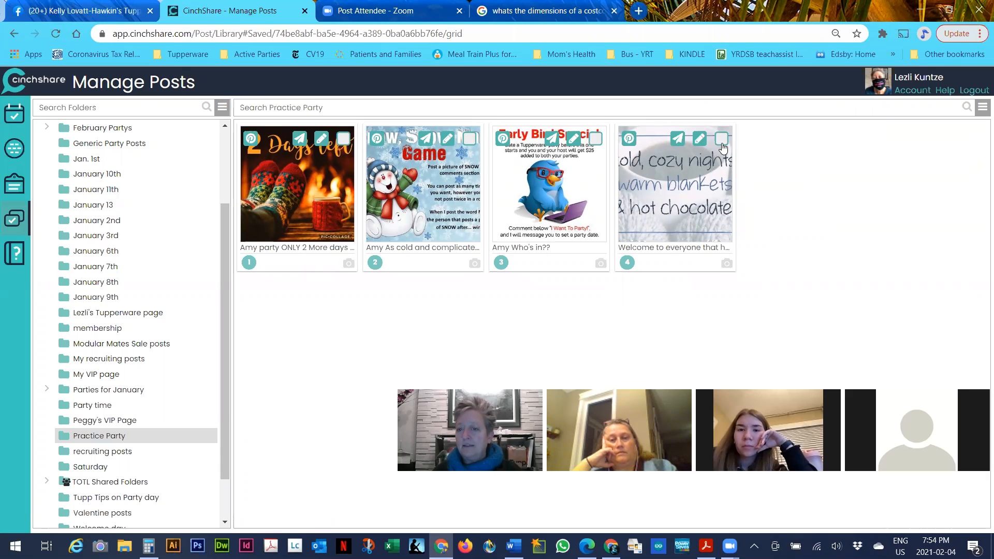
# Select all four Practice Party posts and bring up Find and Replace for them
pyautogui.click(983, 107)
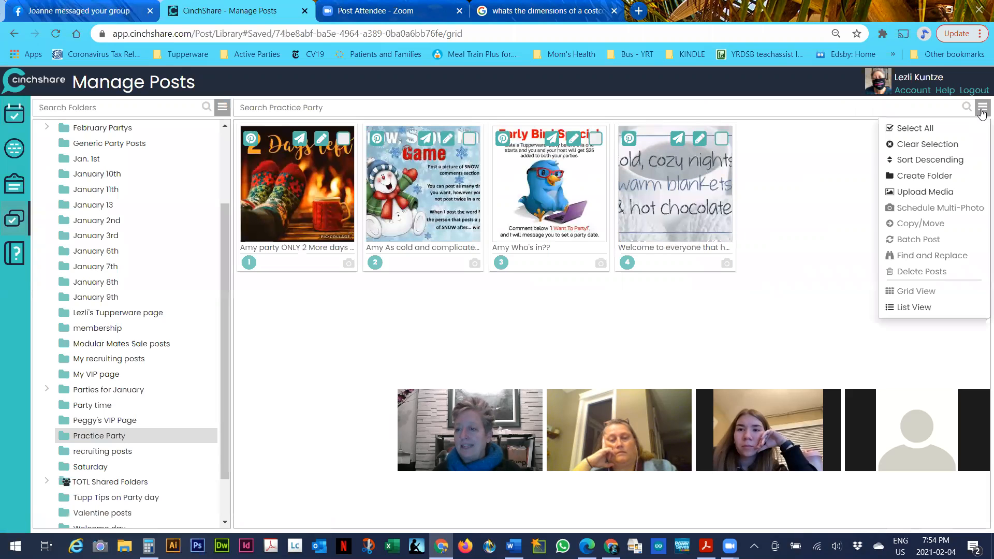
pyautogui.click(943, 128)
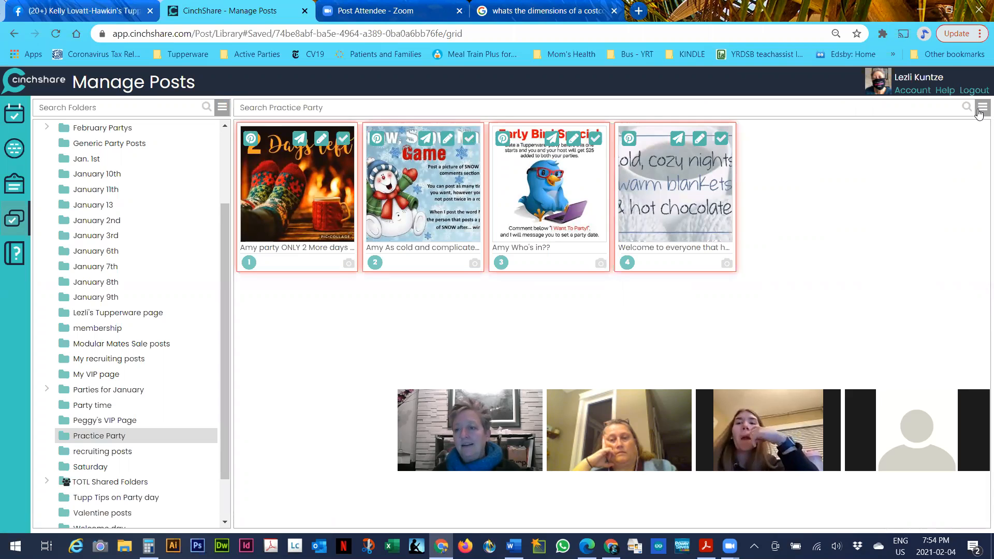
pyautogui.click(982, 107)
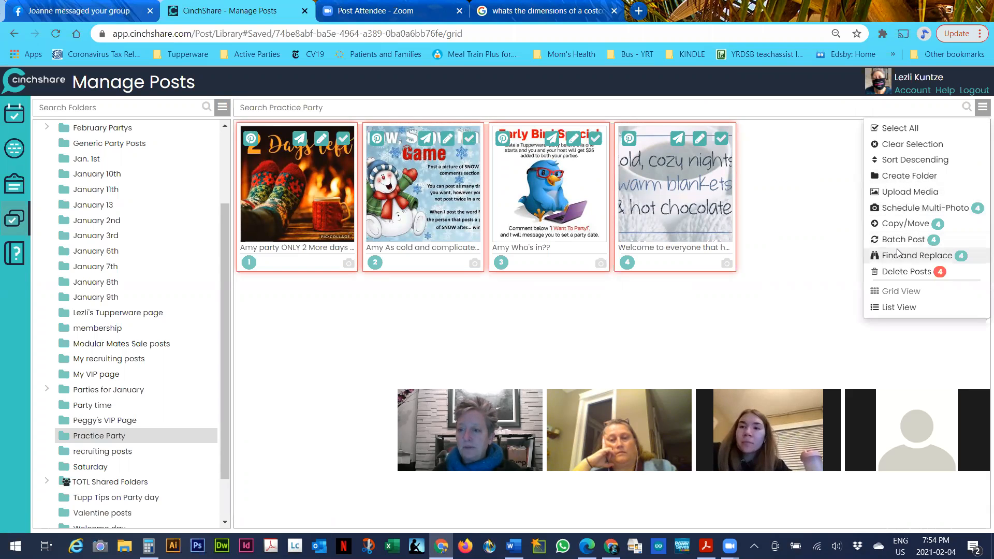
pyautogui.click(900, 254)
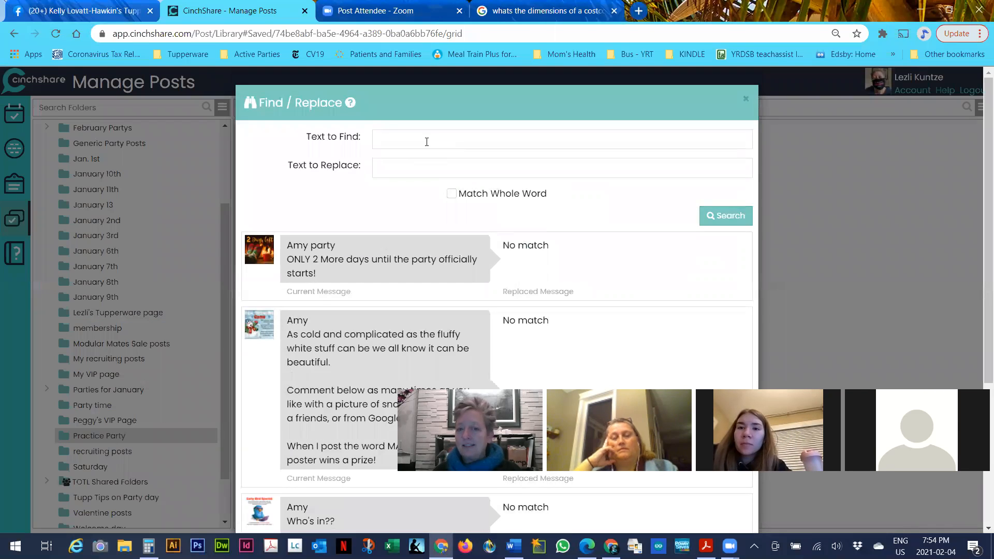
pyautogui.click(427, 142)
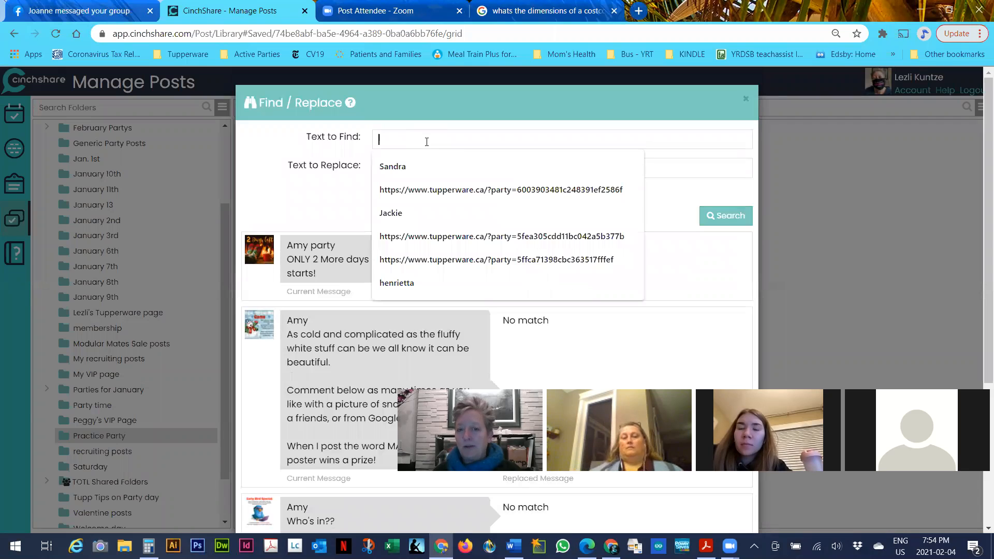
# Leave the Find / Replace fields unused, close the dialog, and return to the four Practice Party posts
pyautogui.click(673, 174)
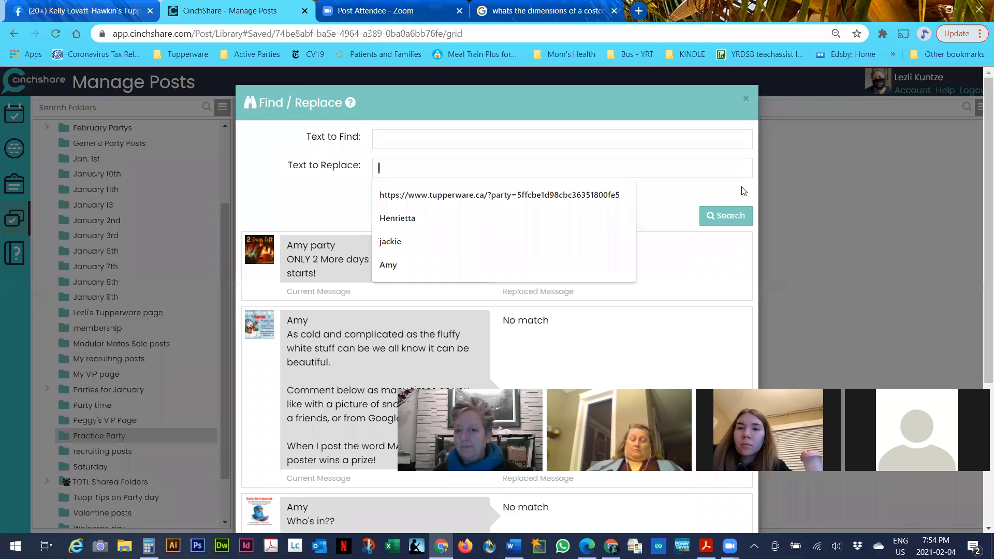
pyautogui.click(866, 182)
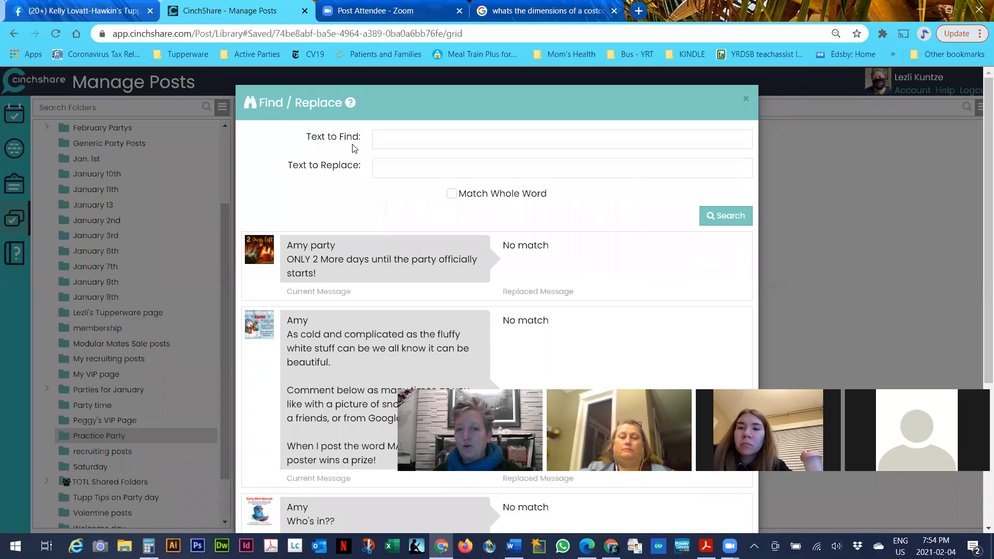
pyautogui.click(402, 135)
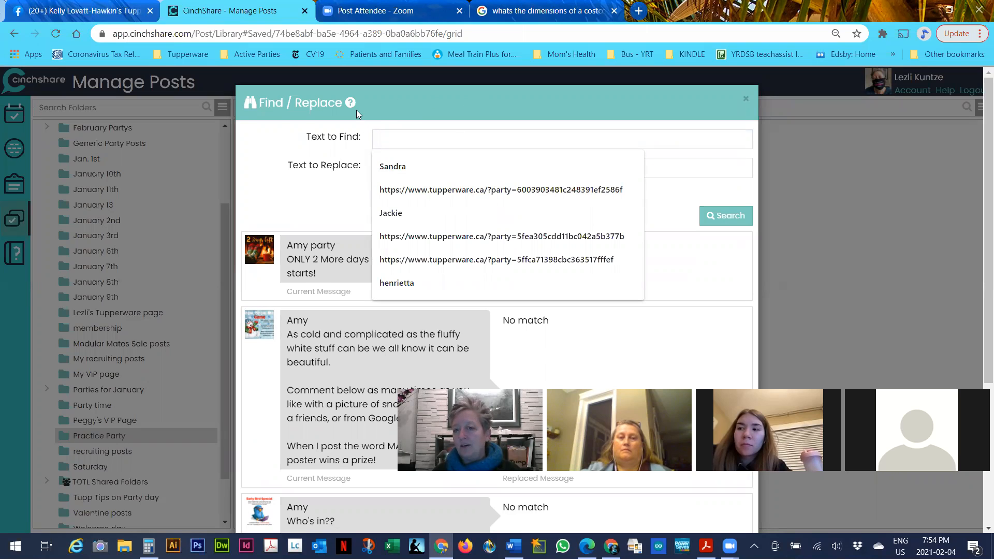
pyautogui.click(745, 102)
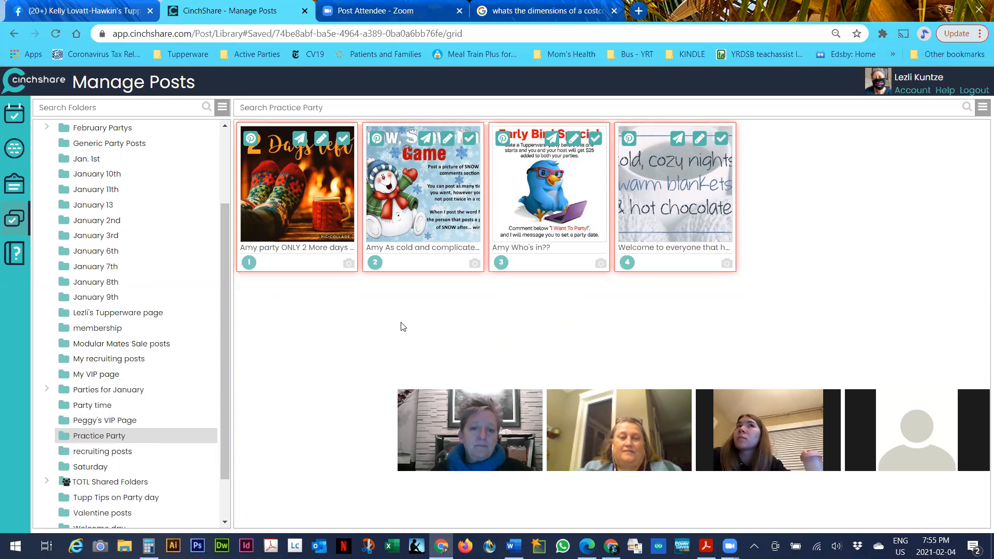
pyautogui.click(983, 108)
pyautogui.click(801, 128)
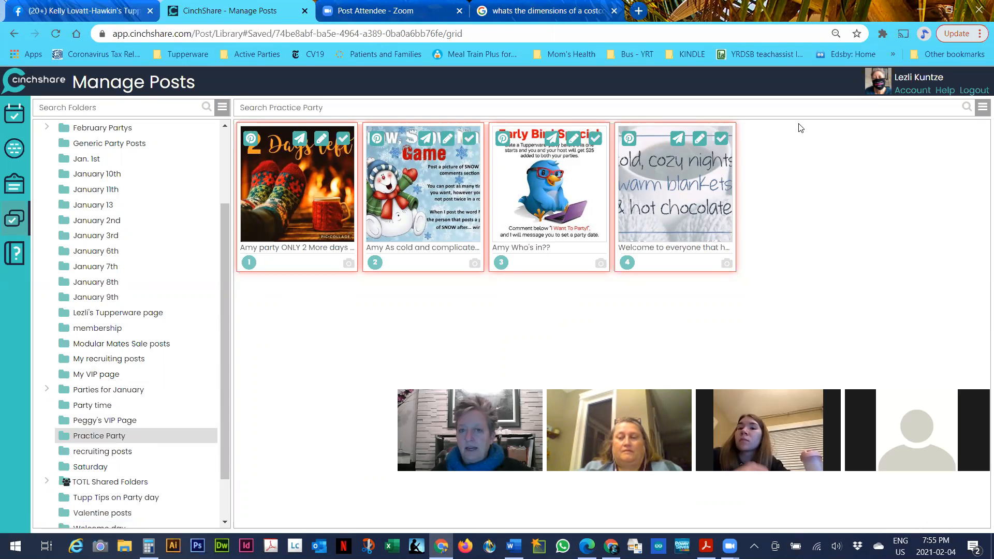